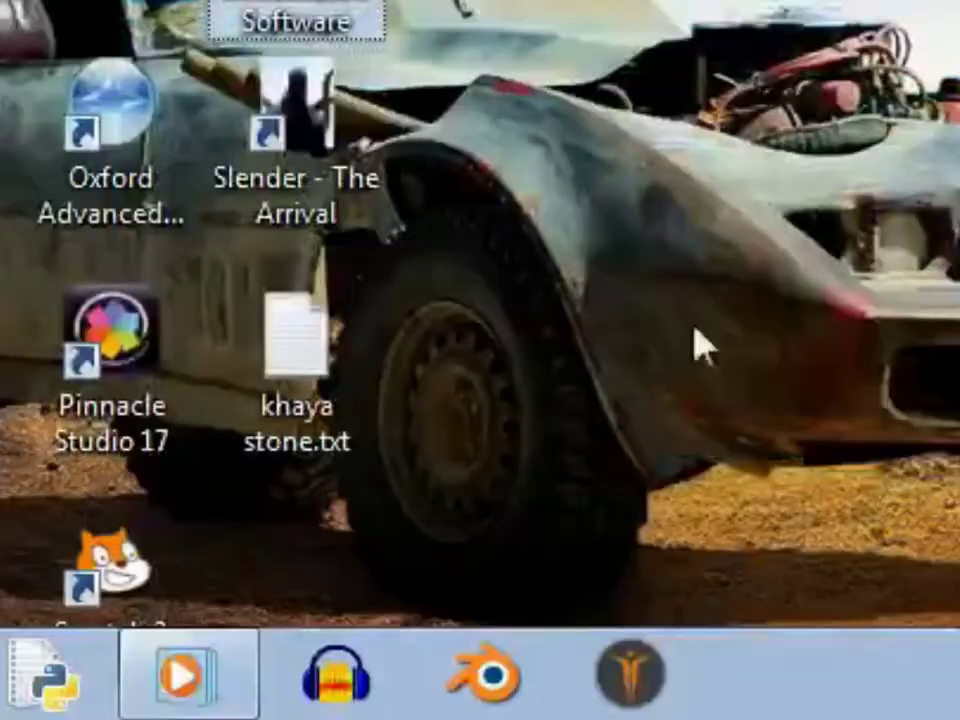
# Launch MakeHuman and dress the figure in jeans01 and tshirt_long
pyautogui.click(606, 702)
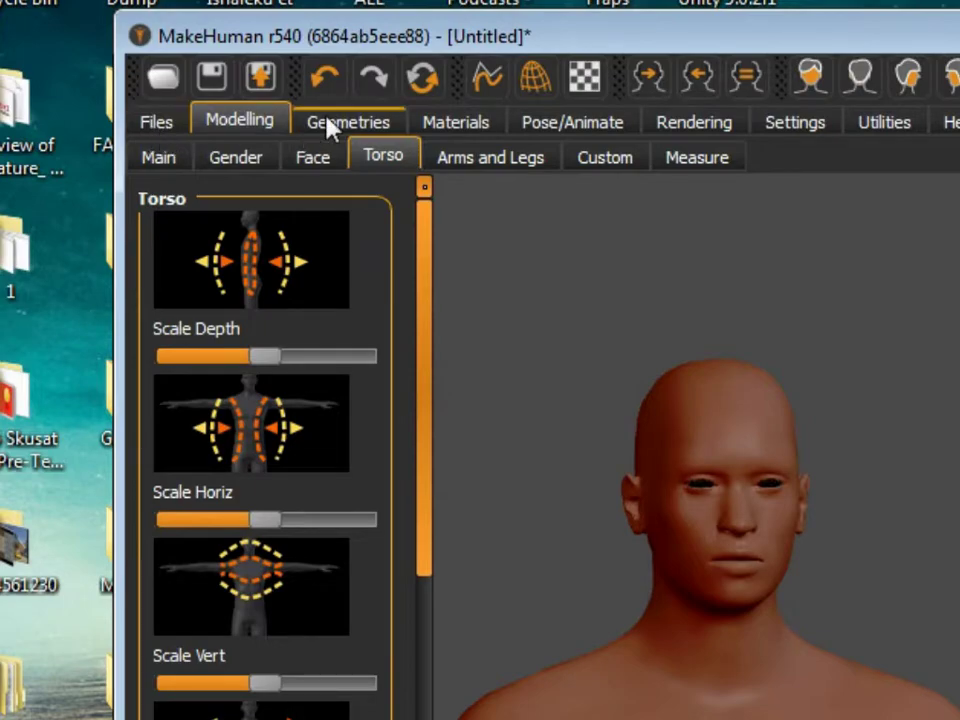
pyautogui.click(328, 122)
pyautogui.click(803, 350)
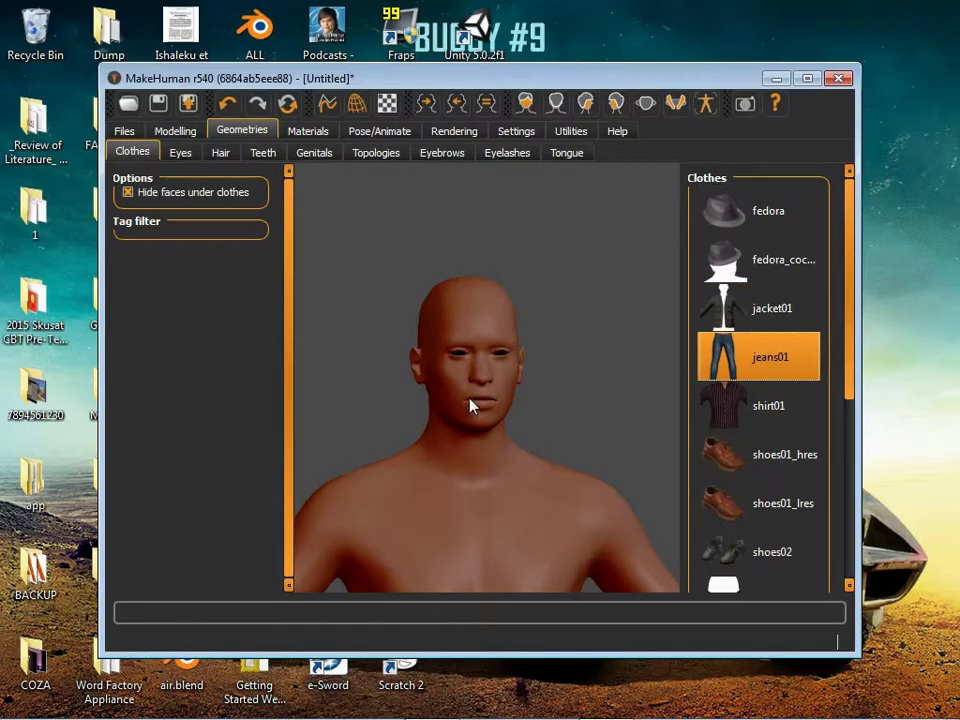
pyautogui.scroll(-5, 470, 403)
pyautogui.scroll(-3, 760, 480)
pyautogui.click(782, 531)
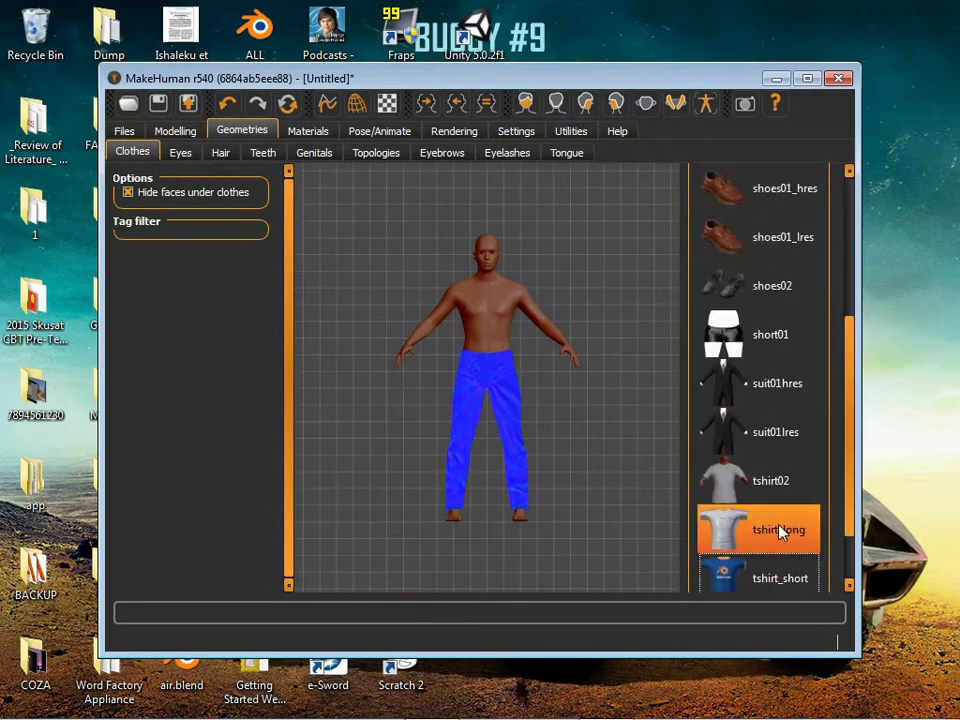
pyautogui.scroll(-1, 835, 500)
pyautogui.scroll(-1, 835, 520)
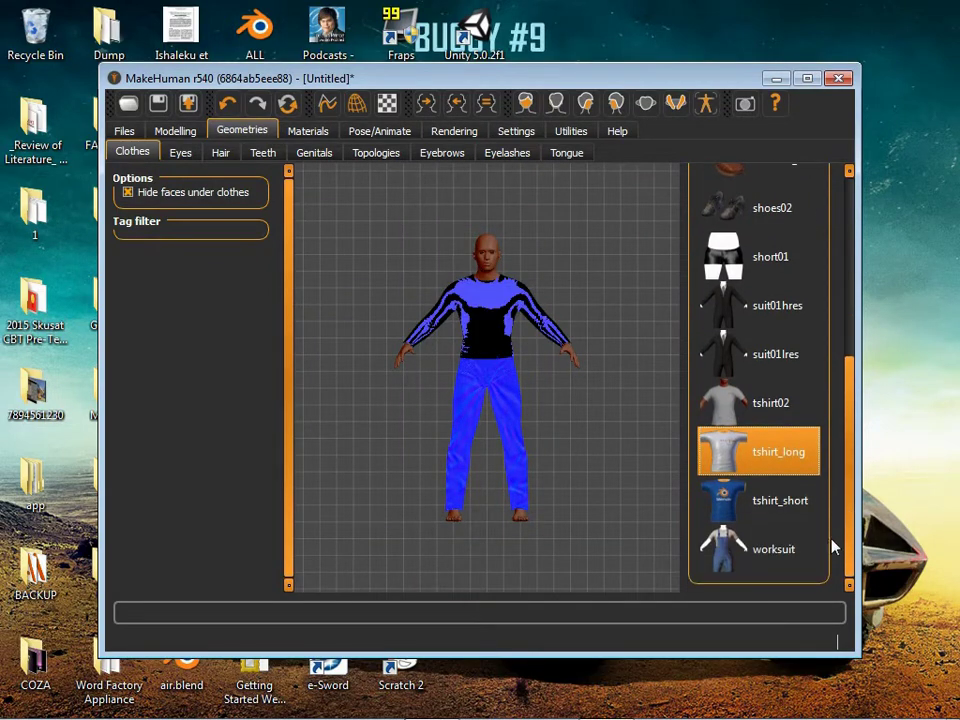
pyautogui.scroll(-1, 830, 546)
pyautogui.click(806, 522)
# Give the figure mhair01 short male hair and the male1591 topology
pyautogui.click(191, 158)
pyautogui.click(219, 158)
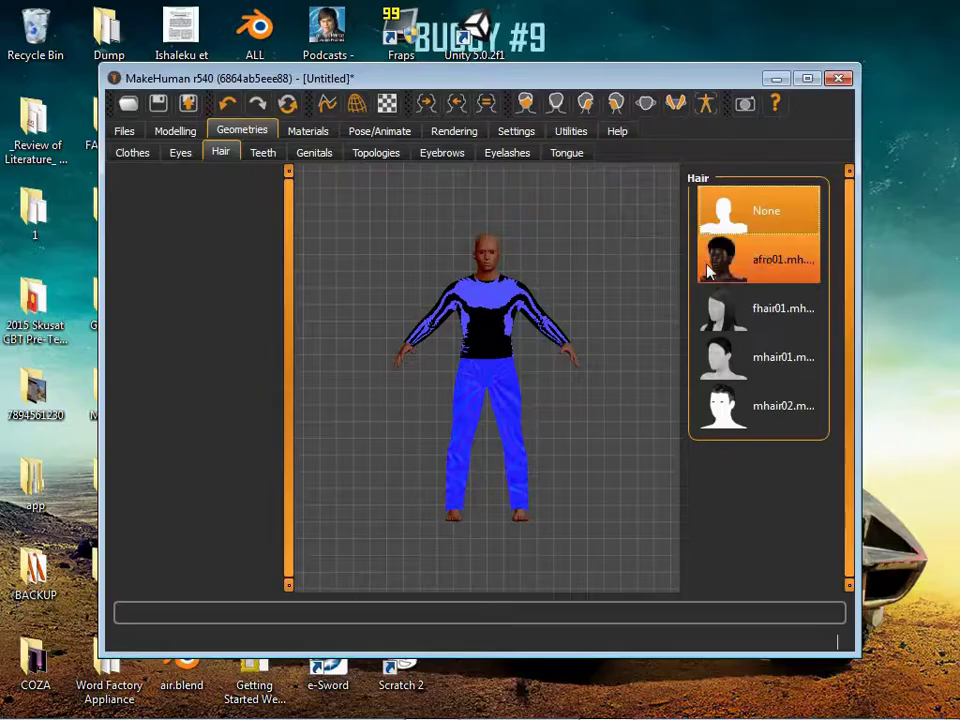
pyautogui.click(778, 383)
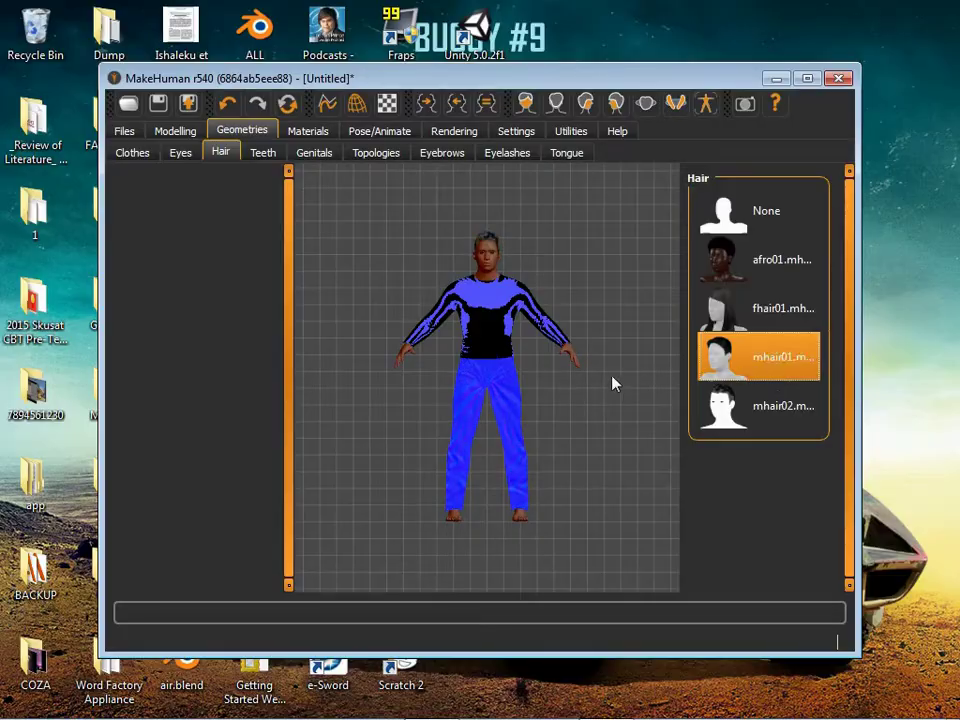
pyautogui.click(304, 156)
pyautogui.click(308, 174)
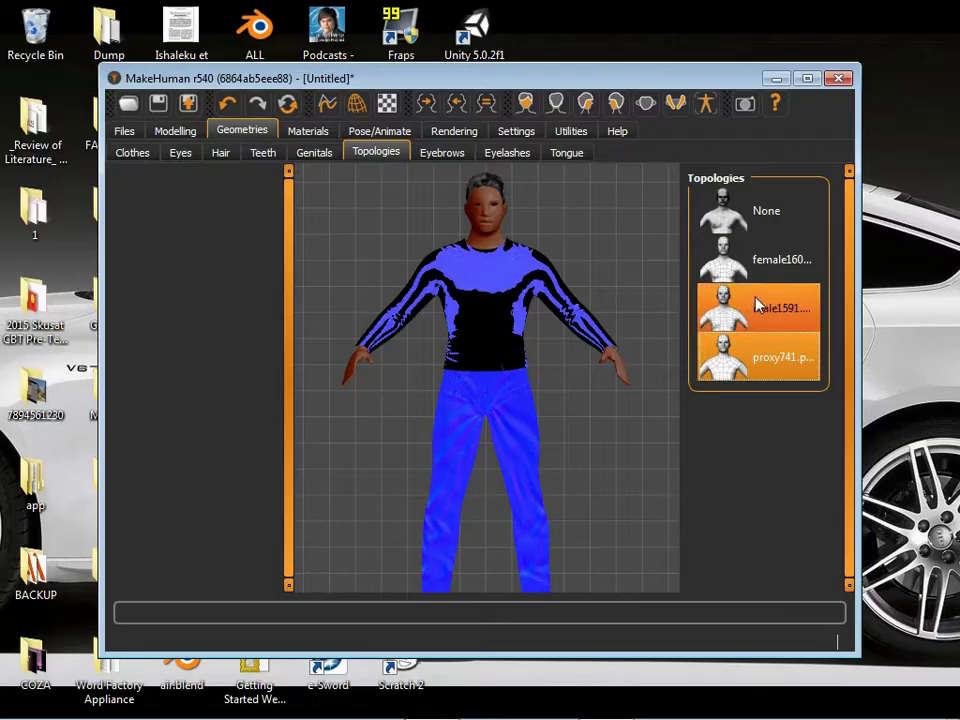
pyautogui.click(757, 305)
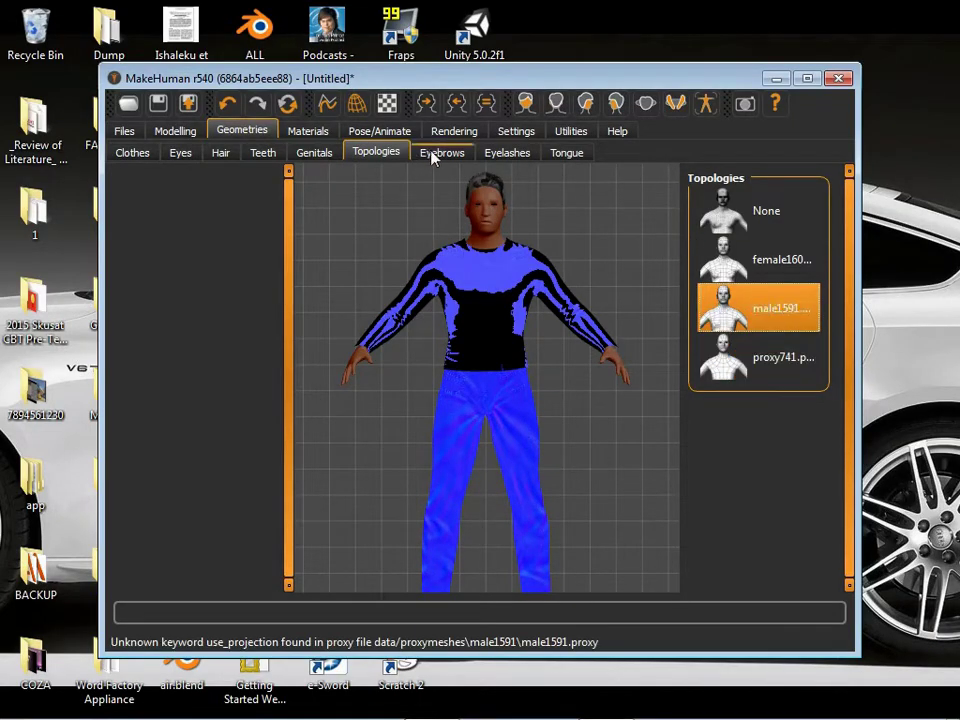
# Check the eyebrow and tongue options, then bring up the Files > Export settings
pyautogui.click(432, 155)
pyautogui.click(755, 306)
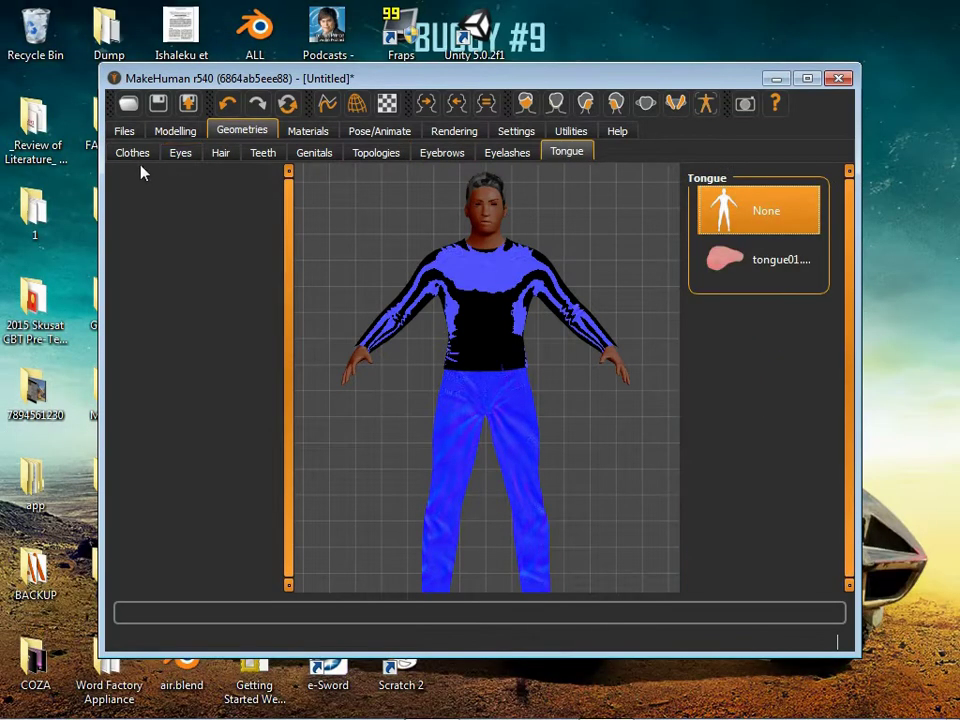
pyautogui.click(125, 131)
pyautogui.click(215, 151)
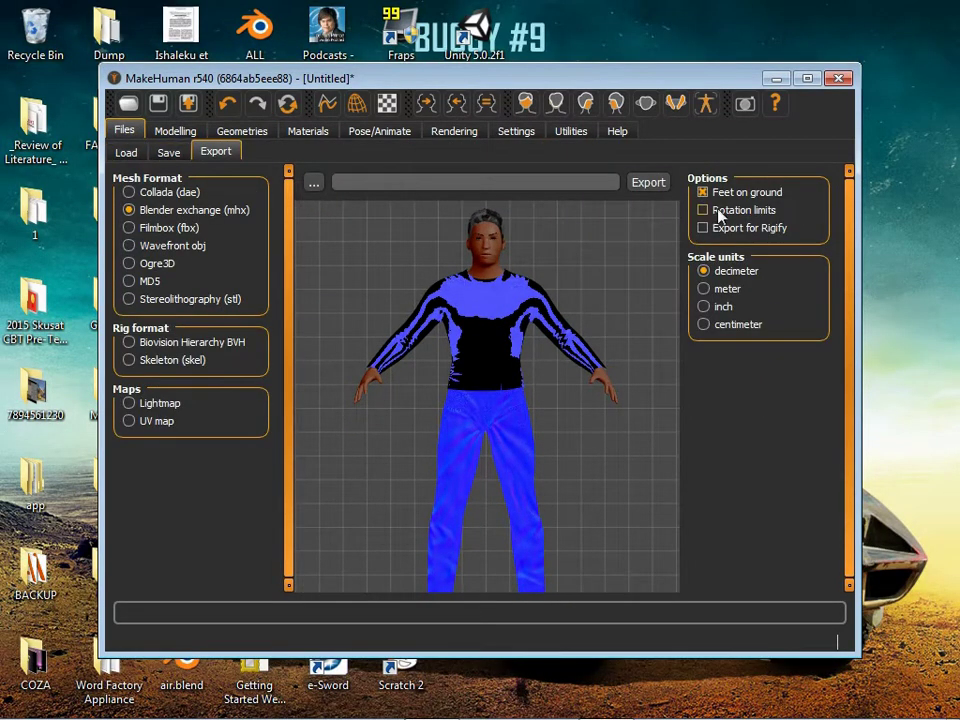
# Enable Export for Rigify and export the figure as 'walk' in Blender exchange (mhx) format
pyautogui.click(704, 228)
pyautogui.write('k')
pyautogui.click(650, 183)
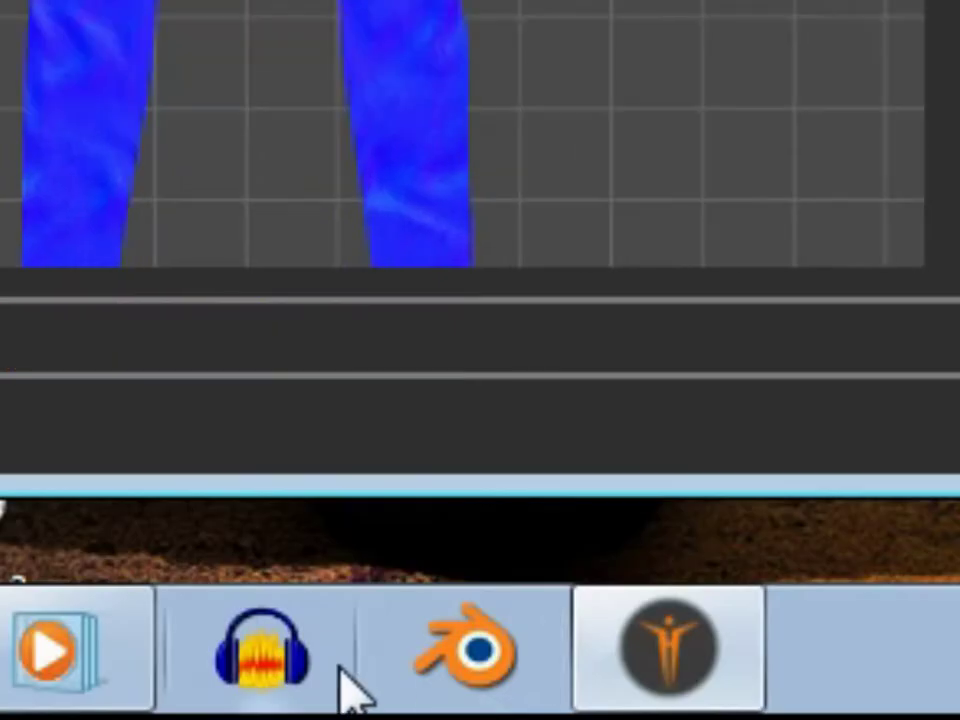
# In Blender's Add-ons preferences, search 'mak' to confirm Import: MakeHuman (.mhx) is enabled
pyautogui.click(480, 660)
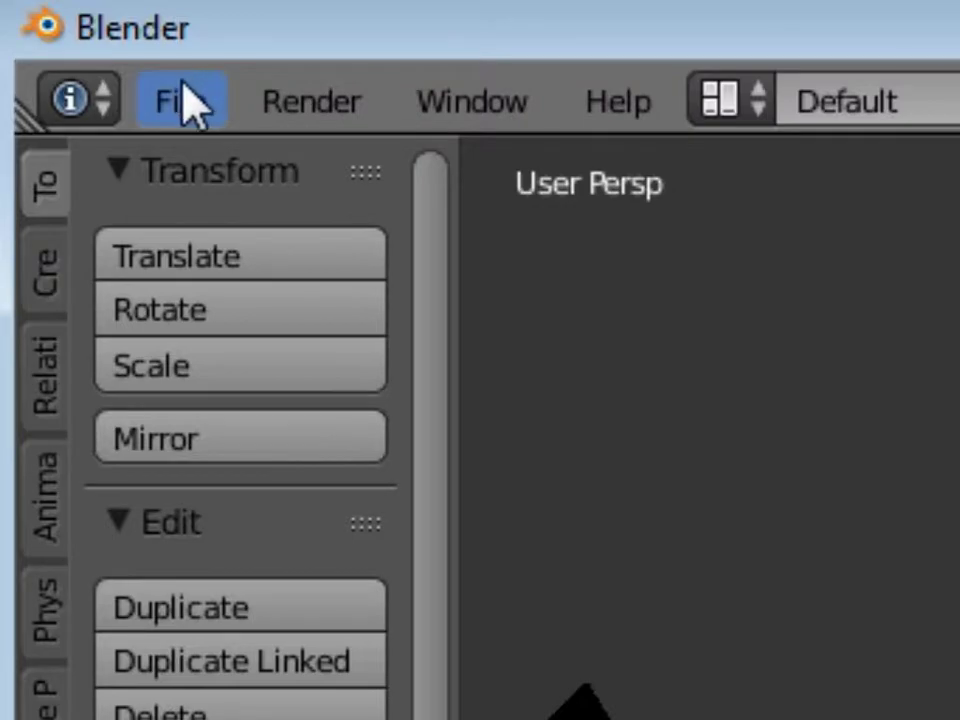
pyautogui.click(195, 100)
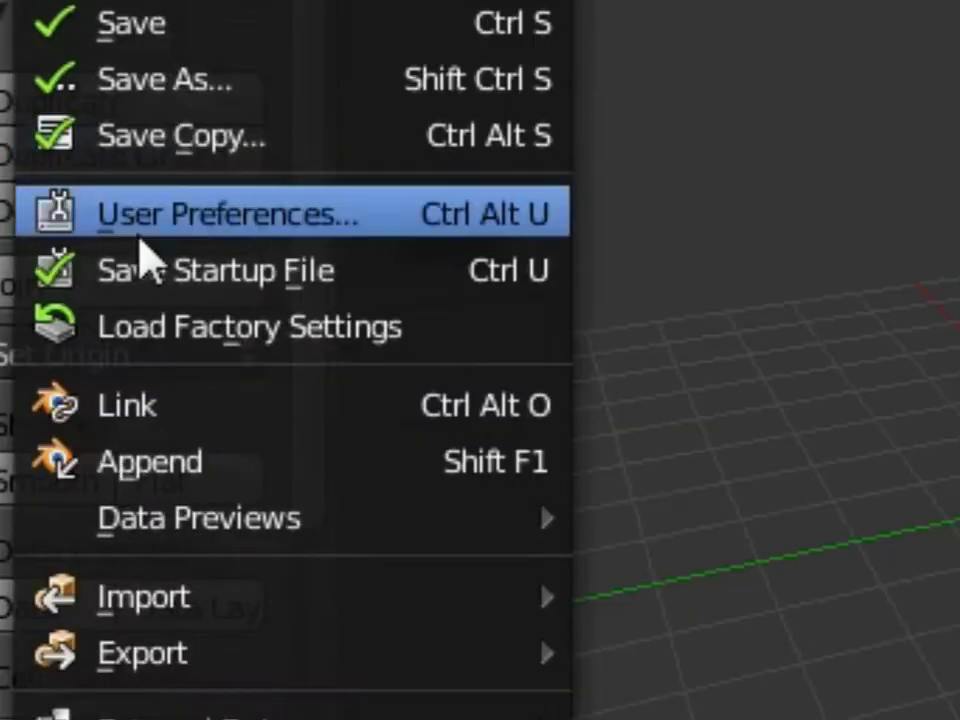
pyautogui.click(225, 225)
pyautogui.click(60, 102)
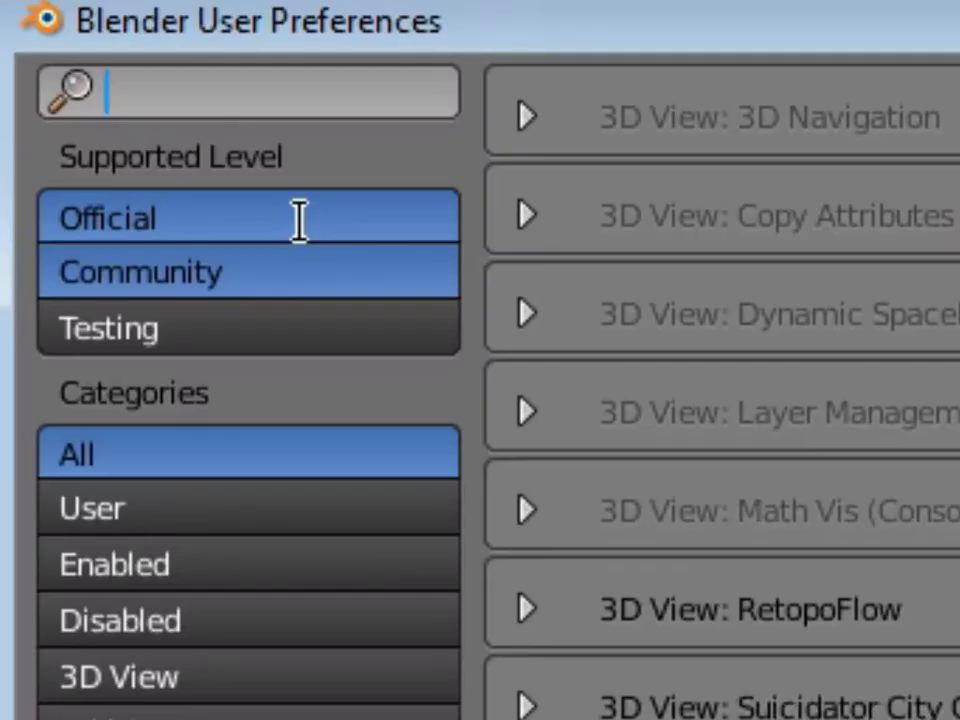
pyautogui.write('mak')
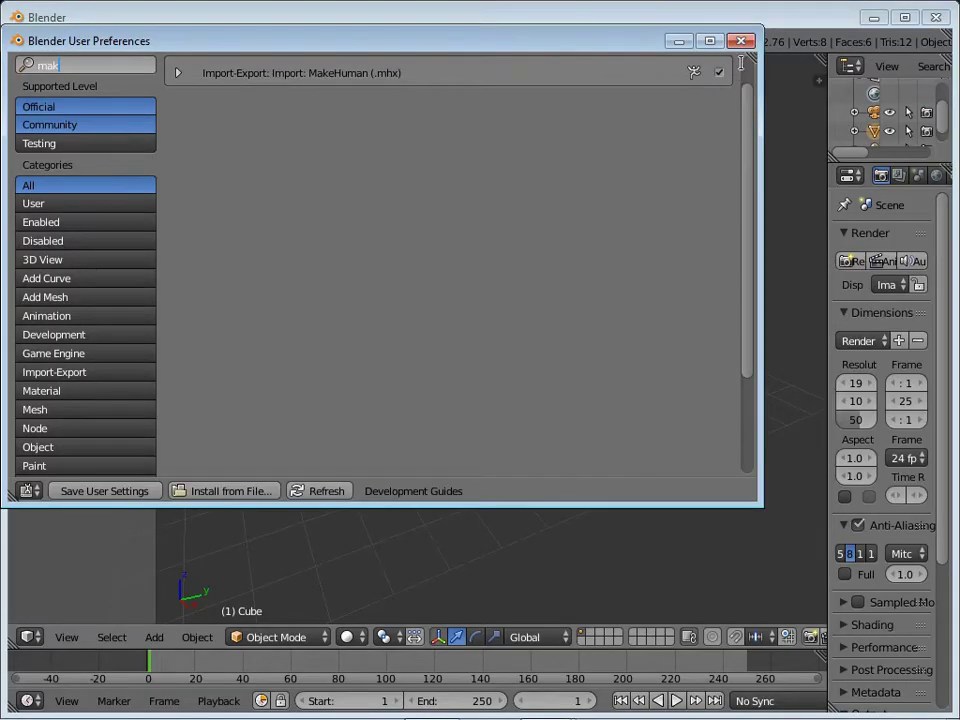
# Close the preferences and delete the default cube
pyautogui.click(740, 41)
pyautogui.press('Delete')
pyautogui.click(242, 41)
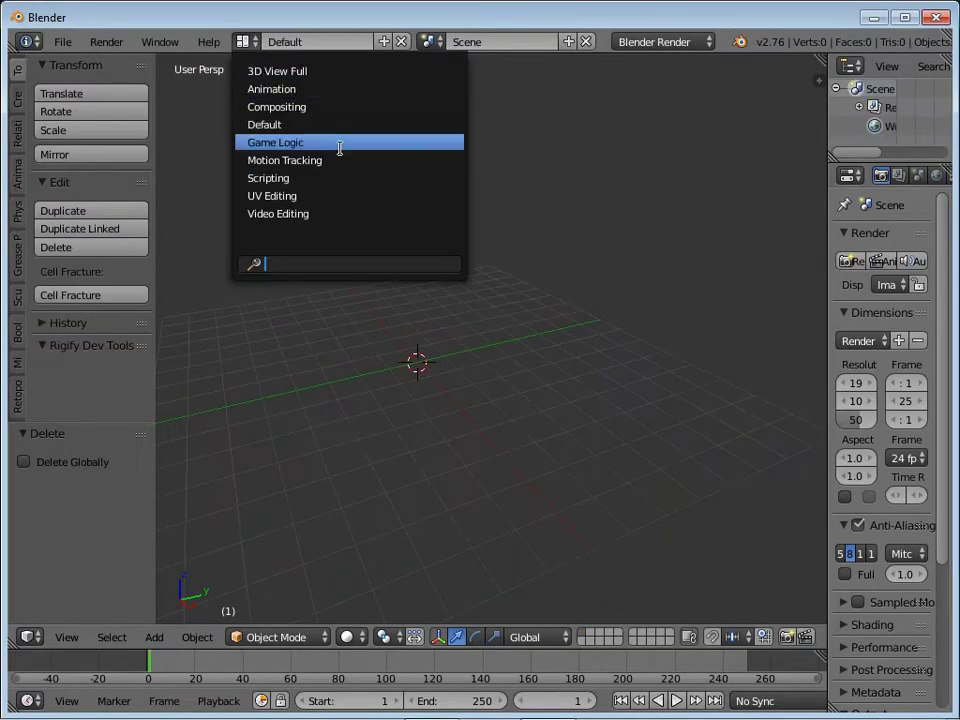
# Switch to the Animation layout and import walk.mhx through File > Import > MakeHuman (.mhx)
pyautogui.click(330, 90)
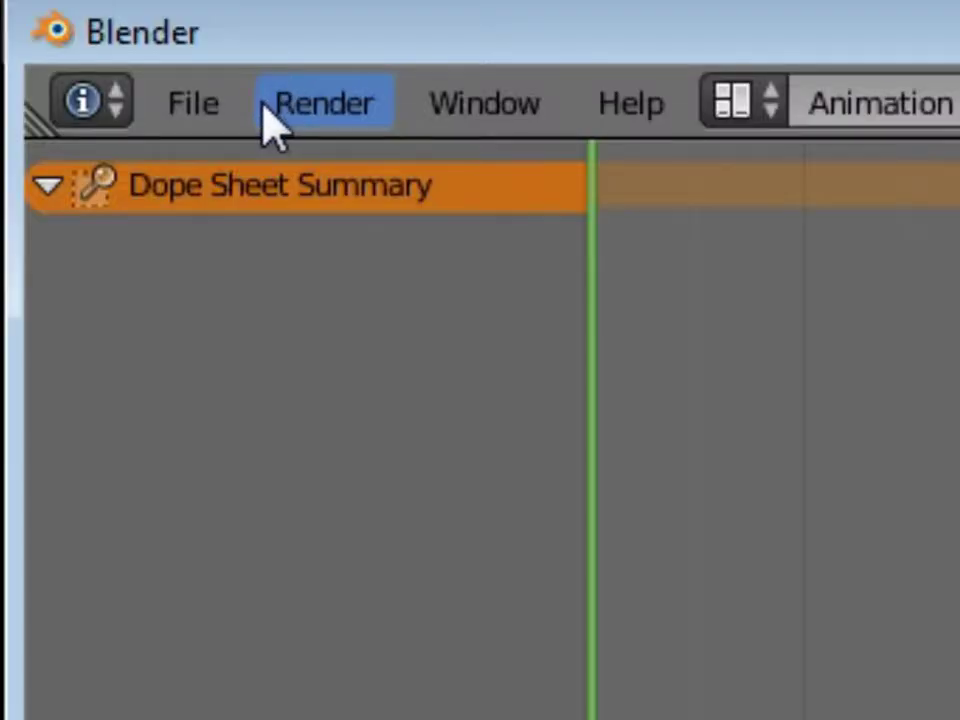
pyautogui.click(63, 41)
pyautogui.moveTo(139, 186)
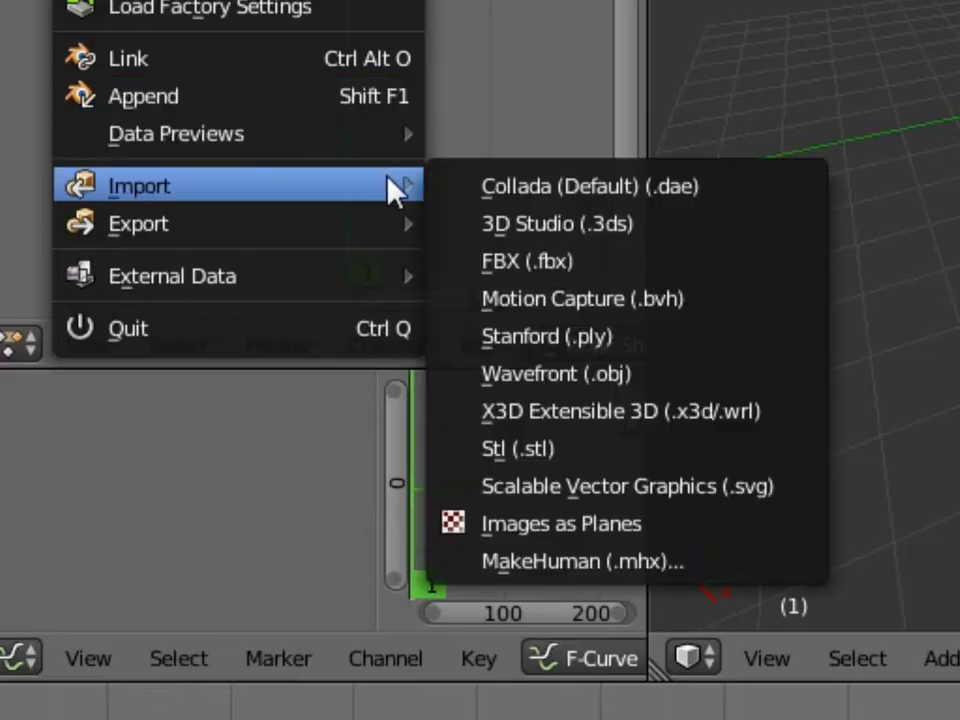
pyautogui.click(632, 561)
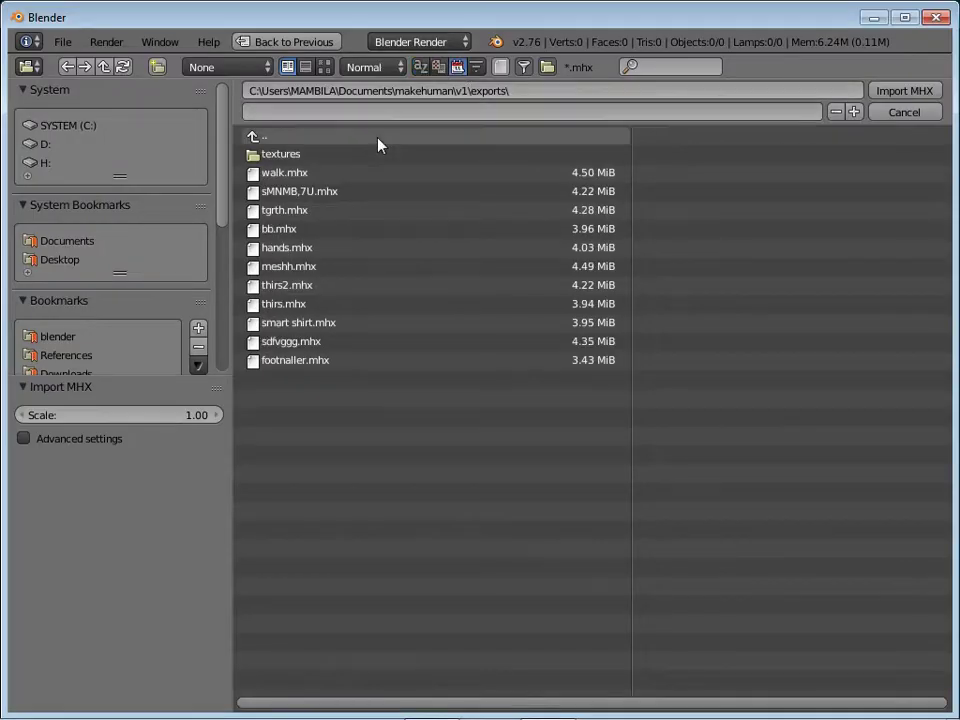
pyautogui.doubleClick(356, 173)
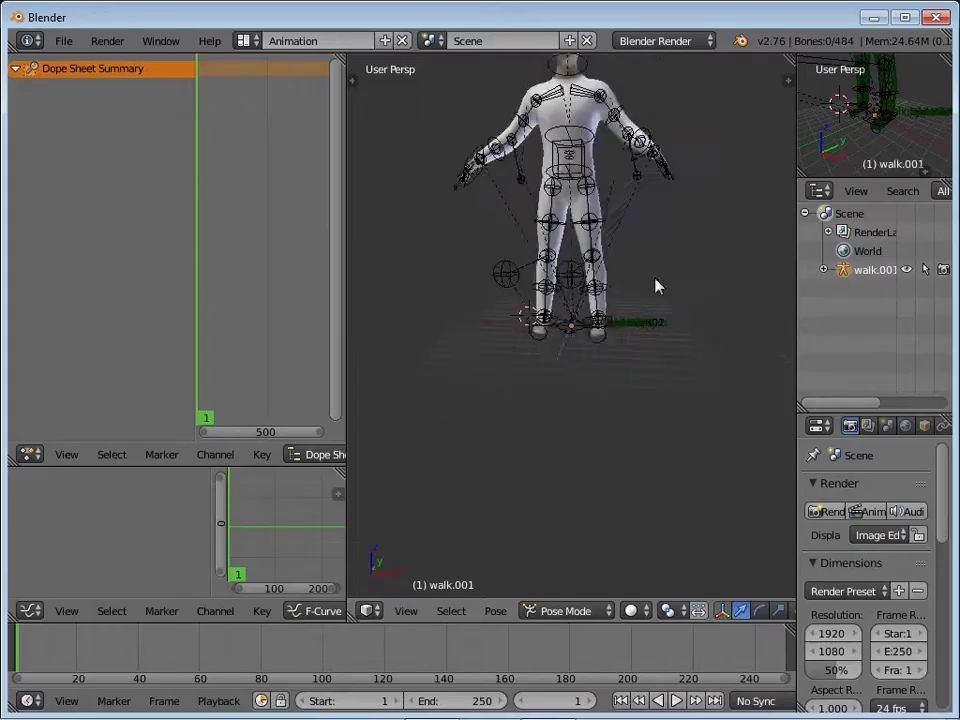
# Hide the character mesh so only the rig shows, and orbit around the figure
pyautogui.scroll(5, 647, 197)
pyautogui.scroll(-5, 654, 285)
pyautogui.scroll(5, 654, 285)
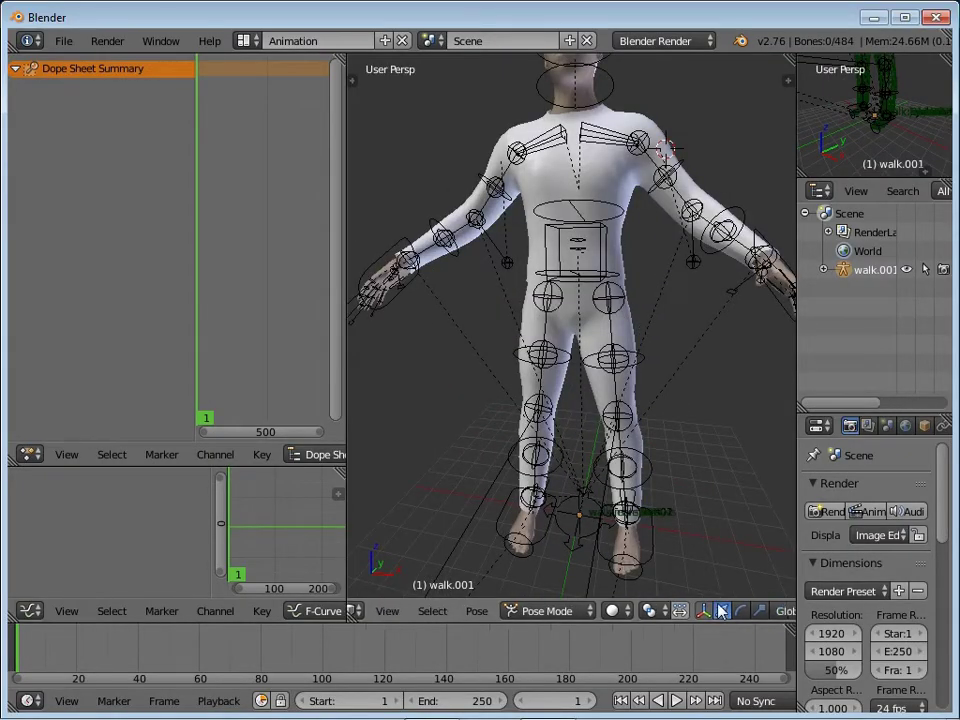
pyautogui.scroll(-5, 707, 612)
pyautogui.click(707, 612)
pyautogui.scroll(-3, 573, 297)
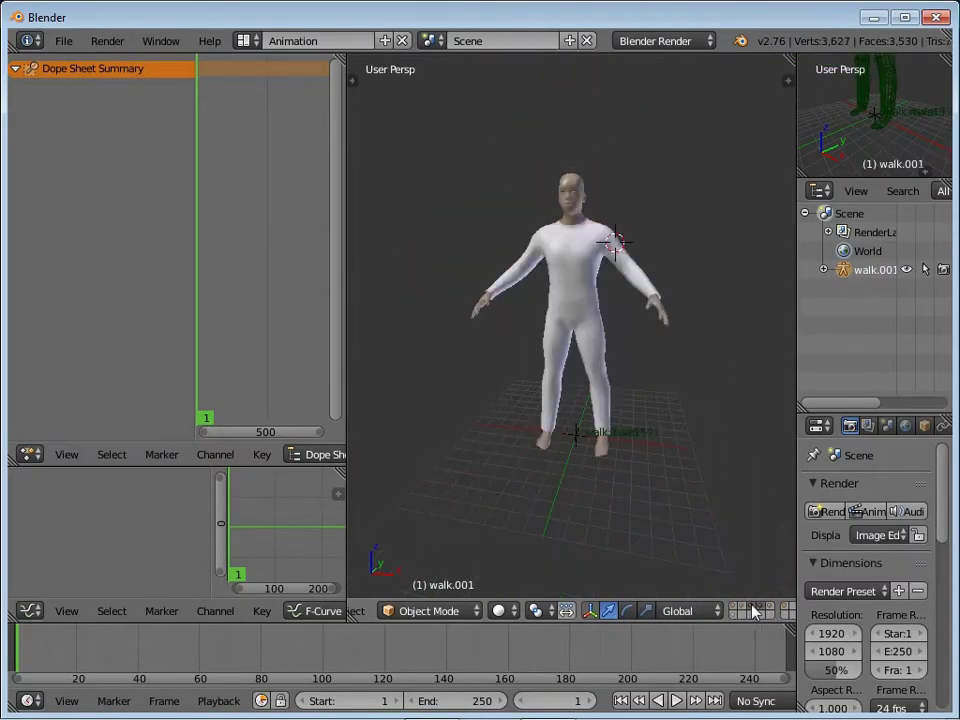
pyautogui.scroll(4, 573, 297)
pyautogui.scroll(-3, 573, 297)
pyautogui.click(625, 336)
pyautogui.moveTo(625, 336); pyautogui.dragTo(216, 17, button='middle')
# Browse the preference categories, orbit to face the figure, and resize the areas beside the 3D view
pyautogui.click(63, 41)
pyautogui.click(100, 222)
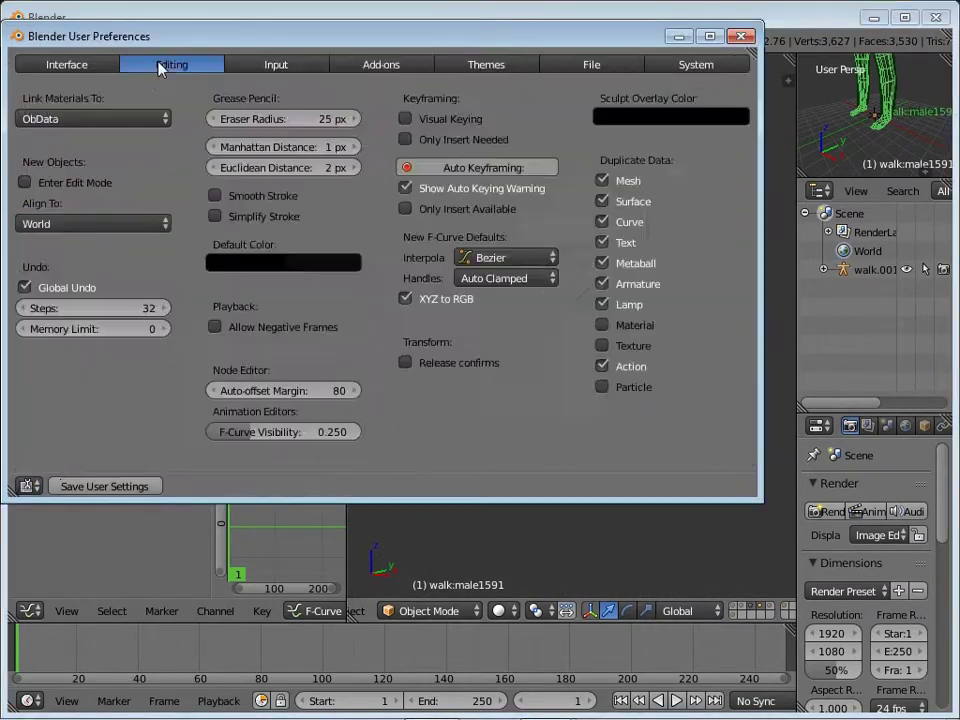
pyautogui.click(269, 64)
pyautogui.click(137, 488)
pyautogui.moveTo(480, 221)
pyautogui.mouseDown(button='middle')
pyautogui.moveTo(621, 396)
pyautogui.moveTo(491, 285)
pyautogui.moveTo(600, 345)
pyautogui.mouseUp(button='middle')
pyautogui.moveTo(349, 216); pyautogui.dragTo(285, 216)
pyautogui.moveTo(797, 200); pyautogui.dragTo(645, 200)
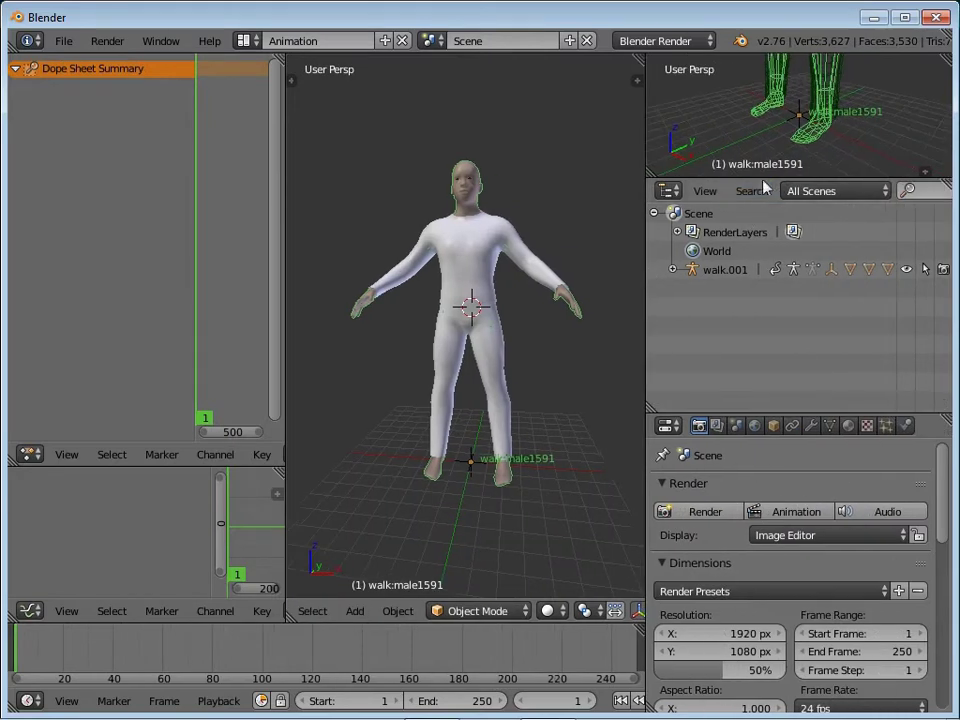
# Turn the top-right area into the Video Sequence Editor
pyautogui.click(664, 212)
pyautogui.click(707, 396)
pyautogui.click(664, 212)
pyautogui.click(707, 377)
# Add the walk reference video from Downloads as a movie strip
pyautogui.click(760, 212)
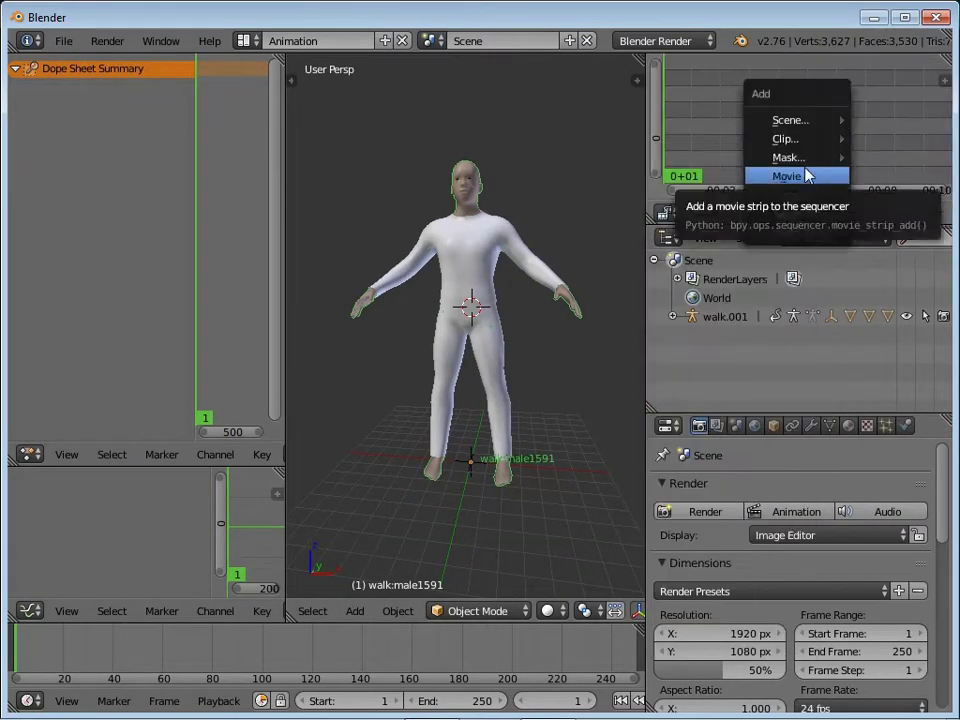
pyautogui.click(806, 118)
pyautogui.click(257, 137)
pyautogui.click(290, 285)
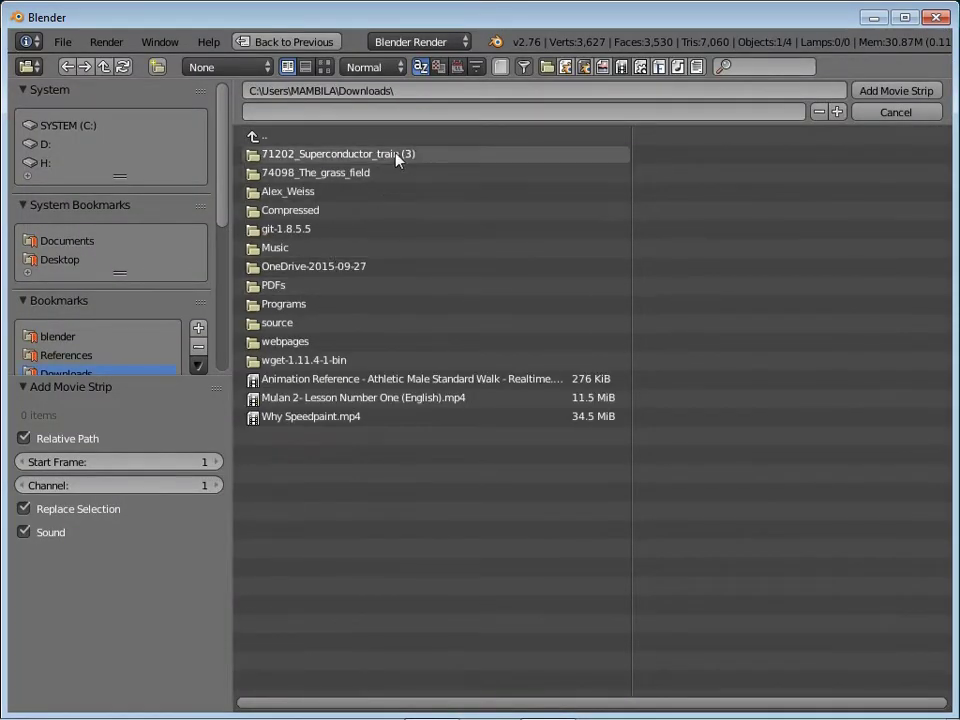
pyautogui.click(456, 67)
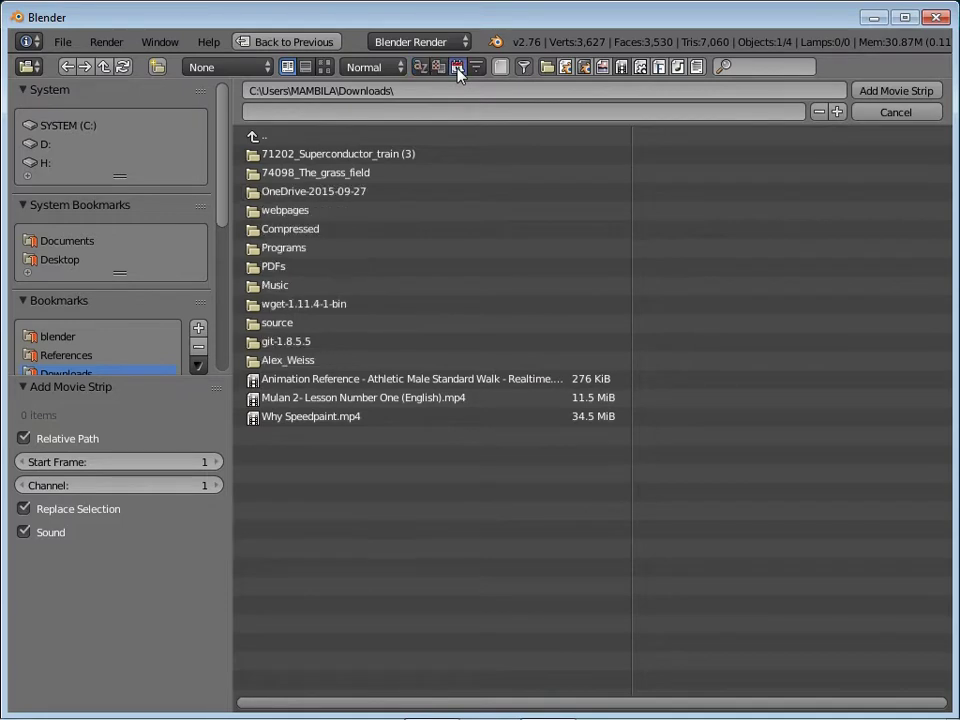
pyautogui.click(325, 67)
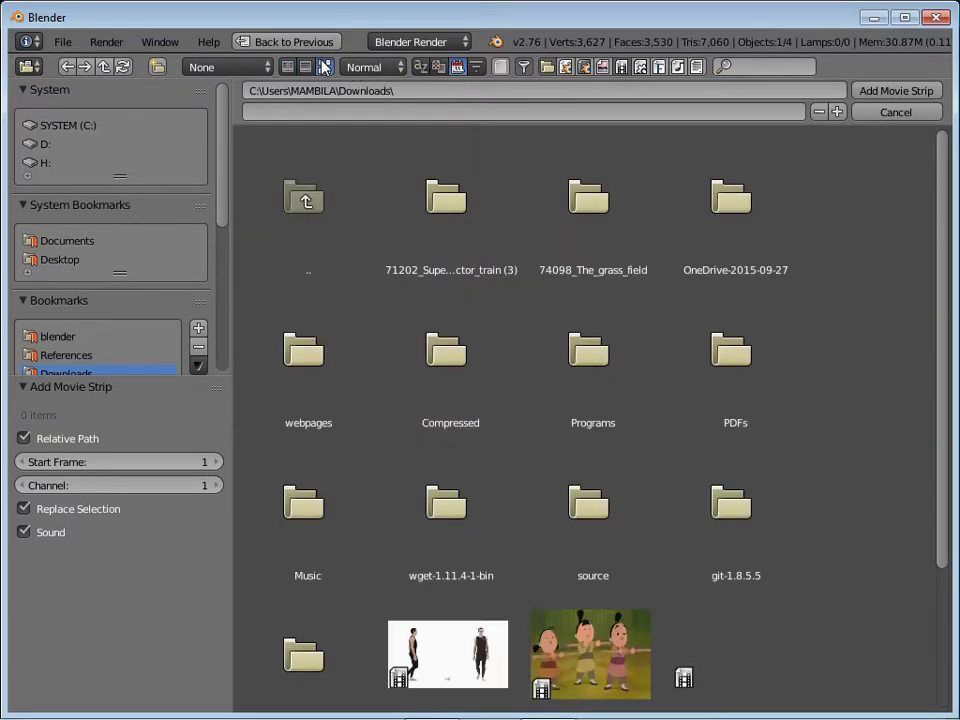
pyautogui.doubleClick(463, 640)
# Maximize the sequencer preview, play the clip and set the frame at the stride start
pyautogui.hotkey('ctrl', 'Up')
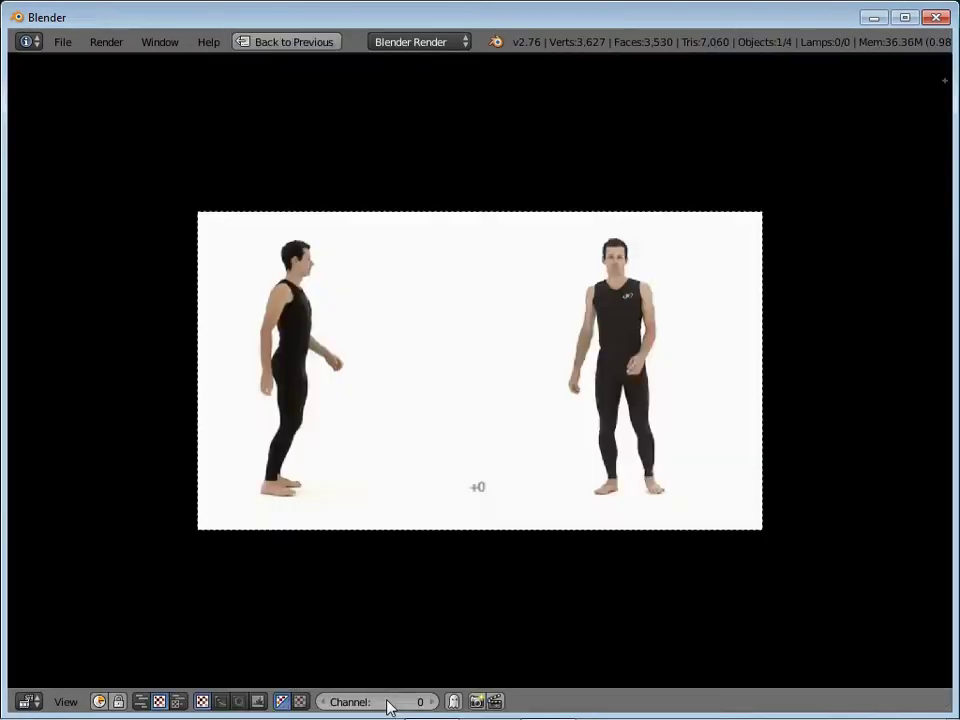
pyautogui.hotkey('alt', 'a')
pyautogui.click(366, 506)
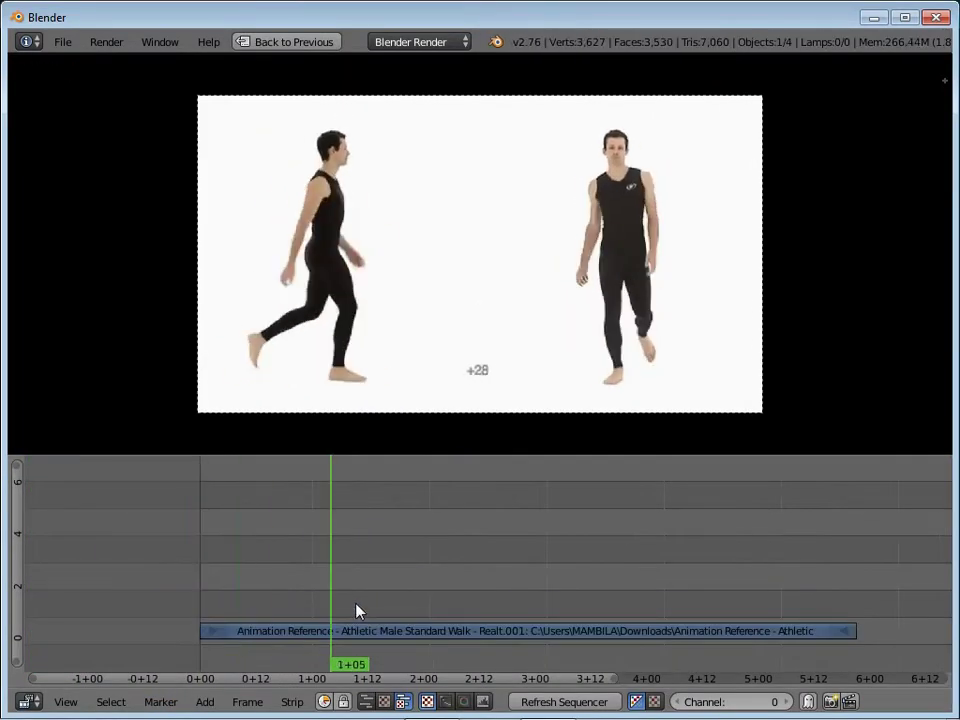
# Cut the reference strip at frame 1+14 and delete the footage before it
pyautogui.scroll(1, 484, 424)
pyautogui.press('k')
pyautogui.press('Delete')
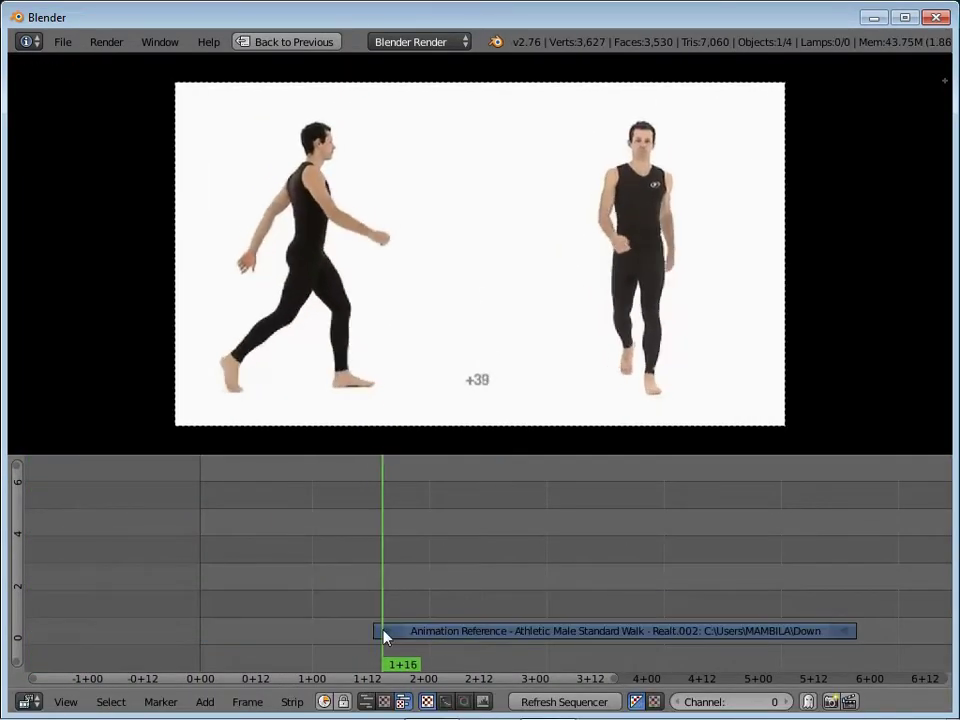
# Try cutting at the stride's end, undo that removal, return to the first frame and maximize the preview
pyautogui.press('k')
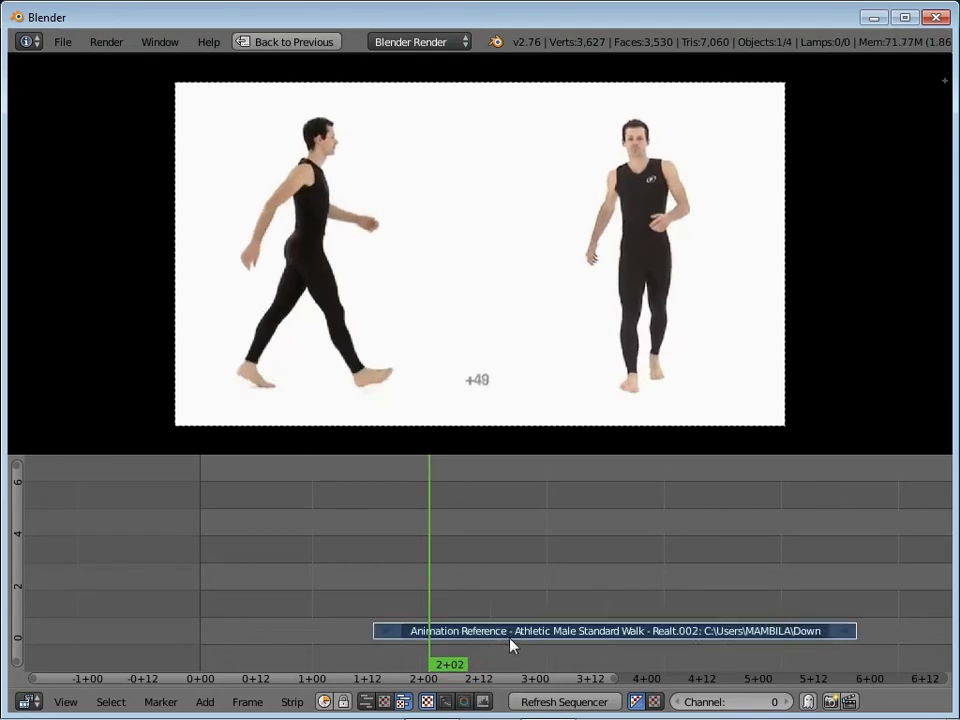
pyautogui.press('Delete')
pyautogui.press('Down')
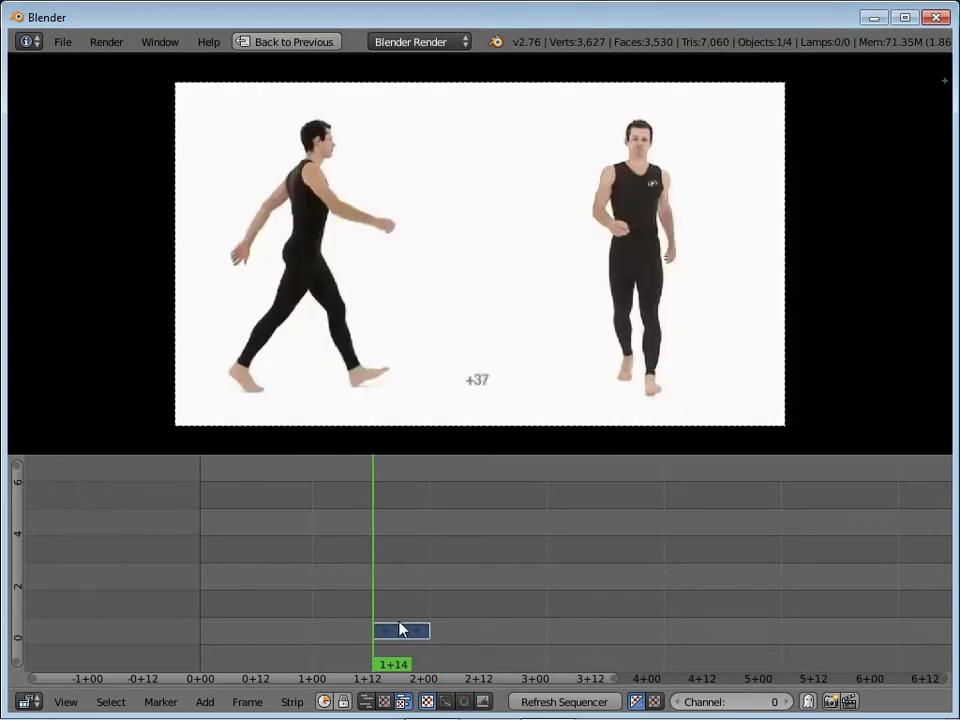
pyautogui.hotkey('ctrl', 'z')
pyautogui.press('pagedown')
pyautogui.scroll(2, 356, 345)
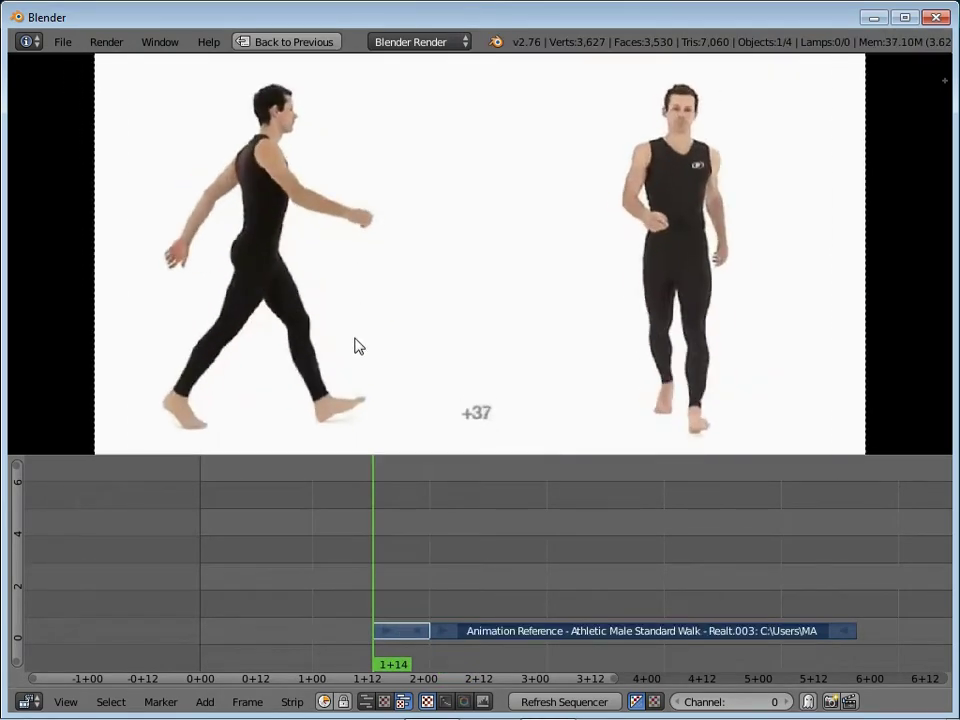
pyautogui.hotkey('ctrl', 'Up')
# Center the walker and sketch trial lines over body, leg and arms, then undo them
pyautogui.moveTo(250, 435); pyautogui.dragTo(439, 435, button='middle')
pyautogui.scroll(1, 474, 275)
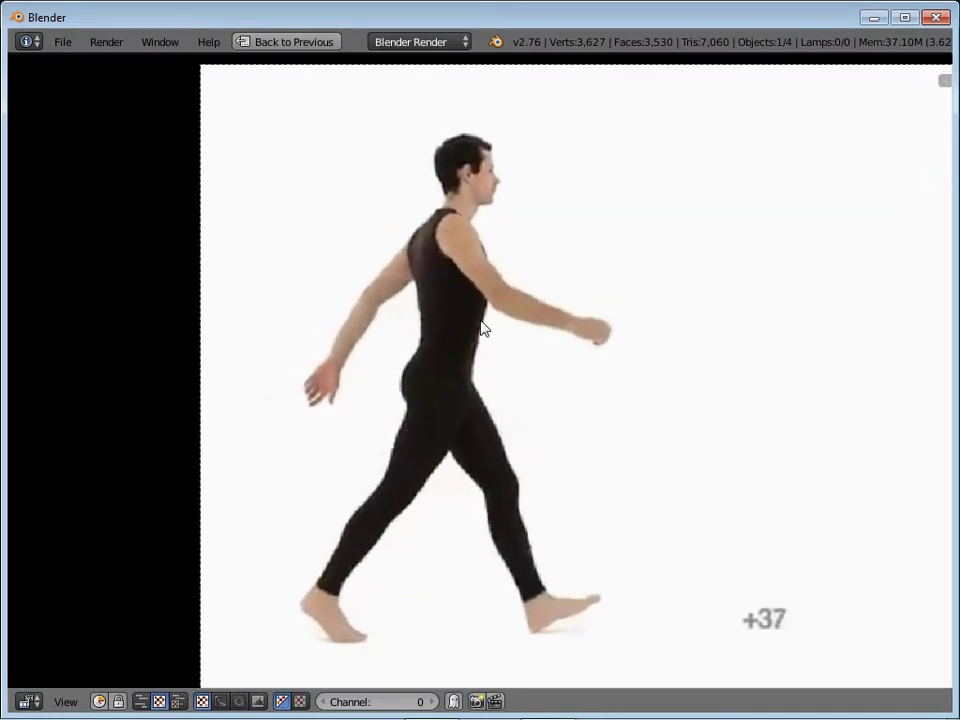
pyautogui.moveTo(470, 150); pyautogui.dragTo(306, 596)
pyautogui.moveTo(459, 398); pyautogui.dragTo(548, 614)
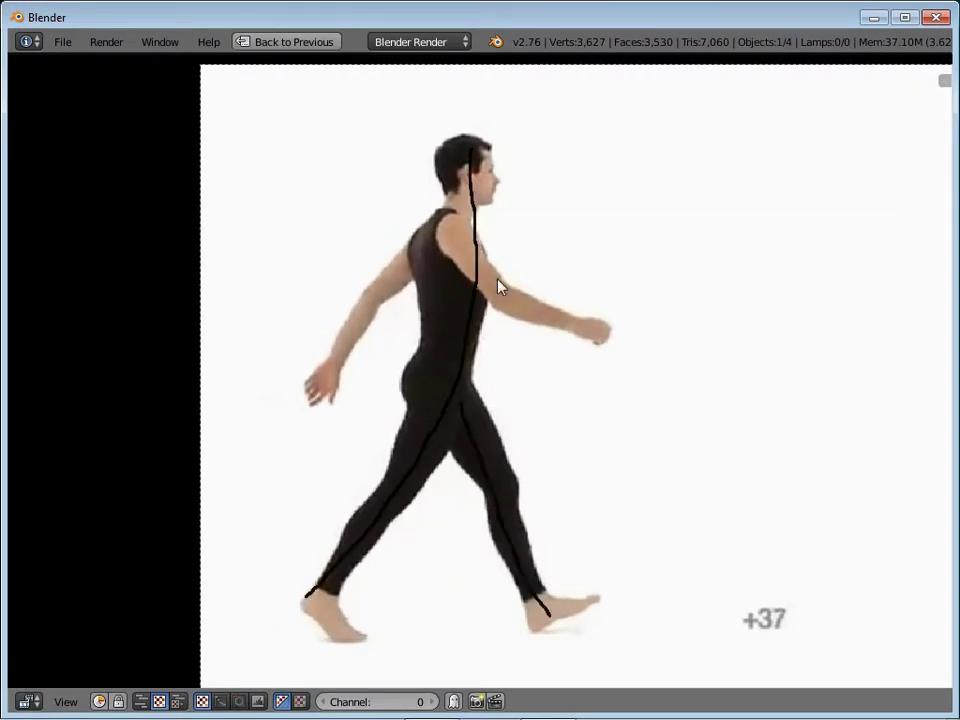
pyautogui.moveTo(460, 214); pyautogui.dragTo(589, 321)
pyautogui.moveTo(414, 242); pyautogui.dragTo(296, 334)
pyautogui.hotkey('ctrl', 'z')
pyautogui.hotkey('ctrl', 'z')
pyautogui.hotkey('ctrl', 'z')
pyautogui.hotkey('ctrl', 'z')
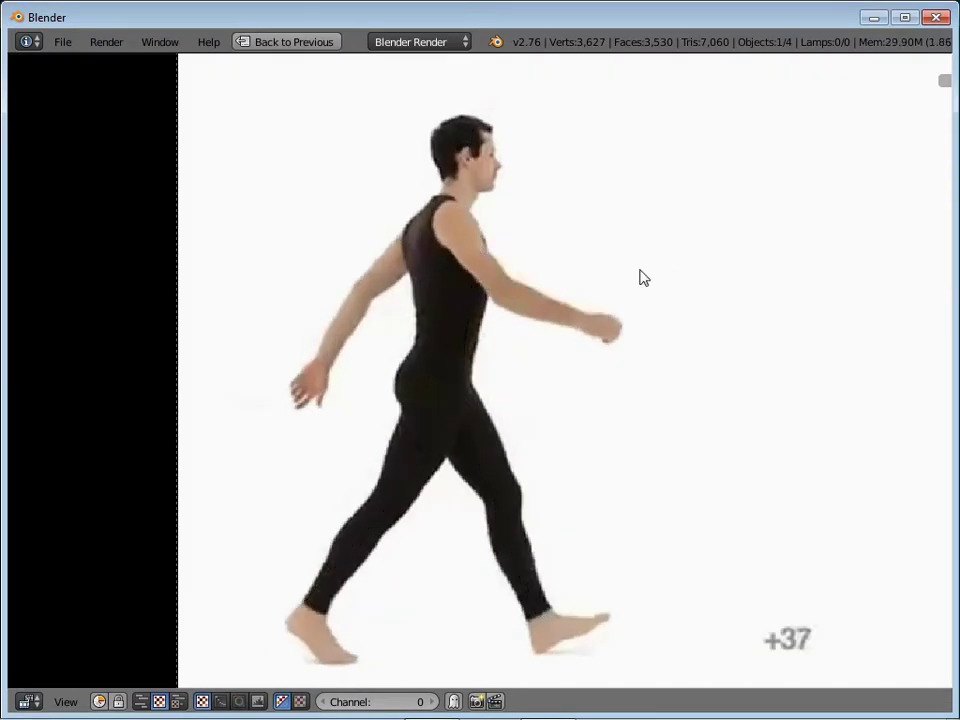
# Trace the front leg, back leg, front arm and back arm angles with freehand lines
pyautogui.moveTo(484, 376); pyautogui.dragTo(621, 594)
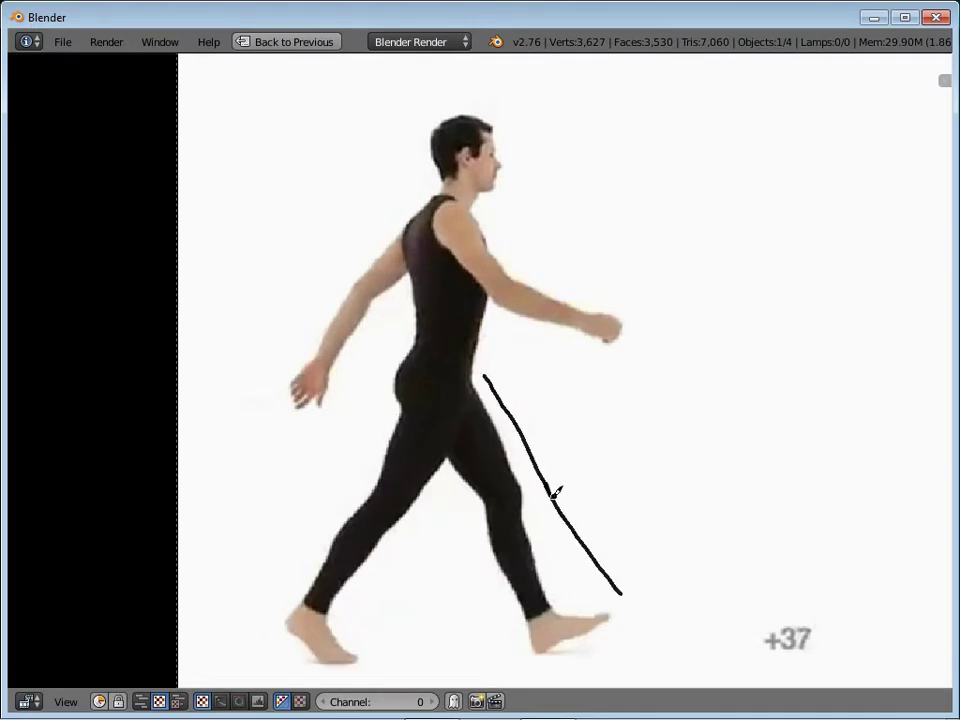
pyautogui.moveTo(550, 492); pyautogui.dragTo(577, 602)
pyautogui.moveTo(393, 407); pyautogui.dragTo(287, 560)
pyautogui.moveTo(491, 215); pyautogui.dragTo(642, 305)
pyautogui.moveTo(395, 208); pyautogui.dragTo(280, 339)
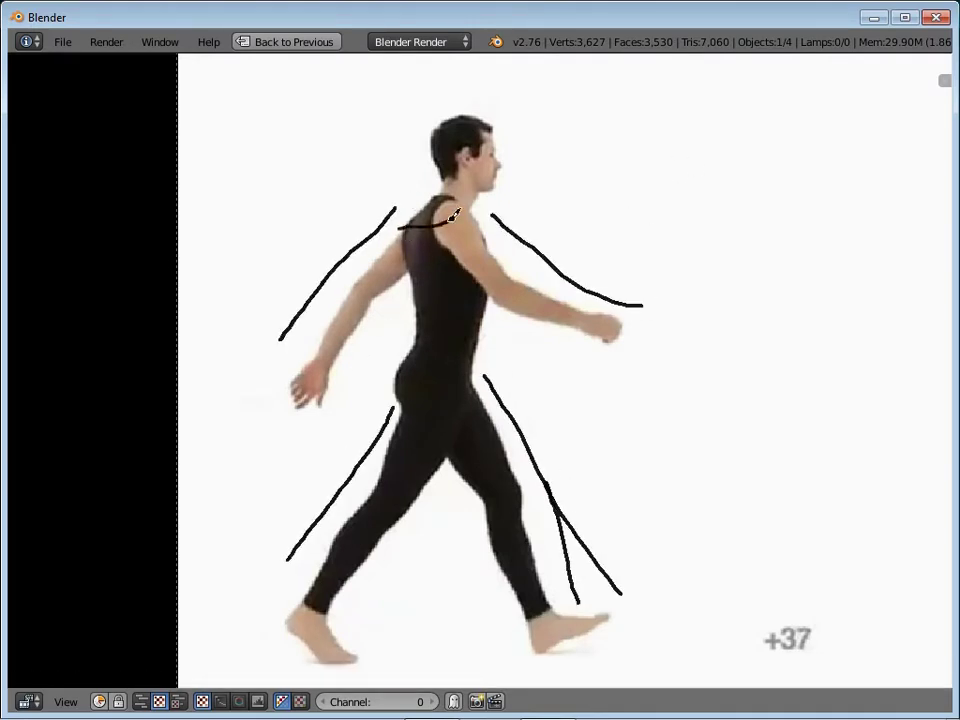
pyautogui.hotkey('ctrl', 'z')
# Draw arrows for the shoulder moving forward, head rotation and hip twist, marking shoulder and hip
pyautogui.moveTo(455, 207); pyautogui.dragTo(530, 205)
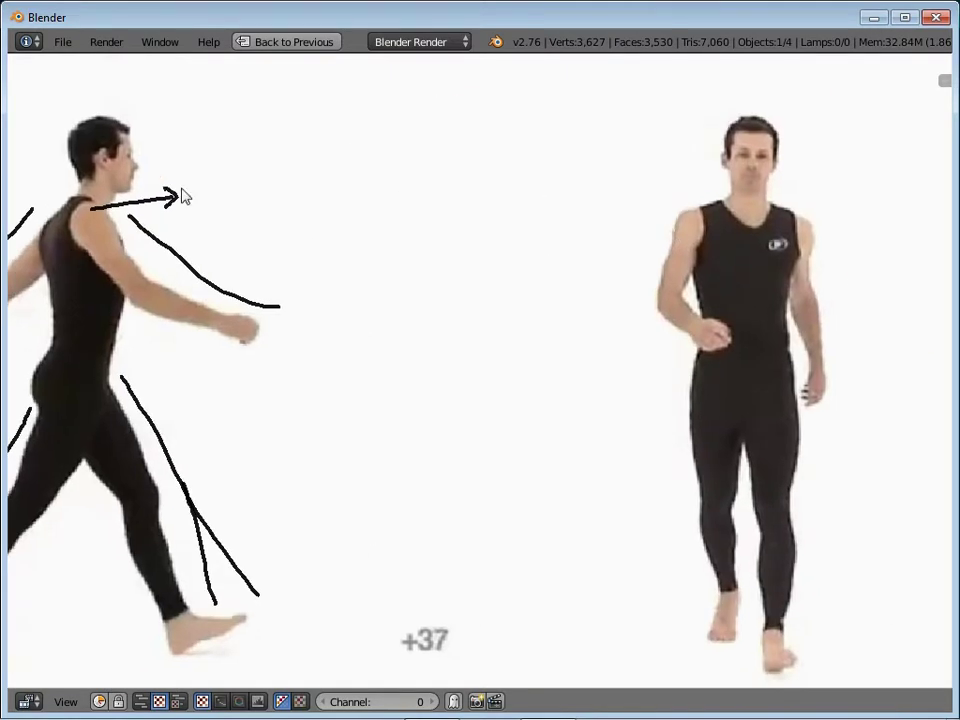
pyautogui.moveTo(695, 219); pyautogui.dragTo(679, 233)
pyautogui.moveTo(796, 400); pyautogui.dragTo(794, 402)
pyautogui.moveTo(700, 118)
pyautogui.mouseDown()
pyautogui.moveTo(802, 120)
pyautogui.moveTo(718, 120)
pyautogui.mouseUp()
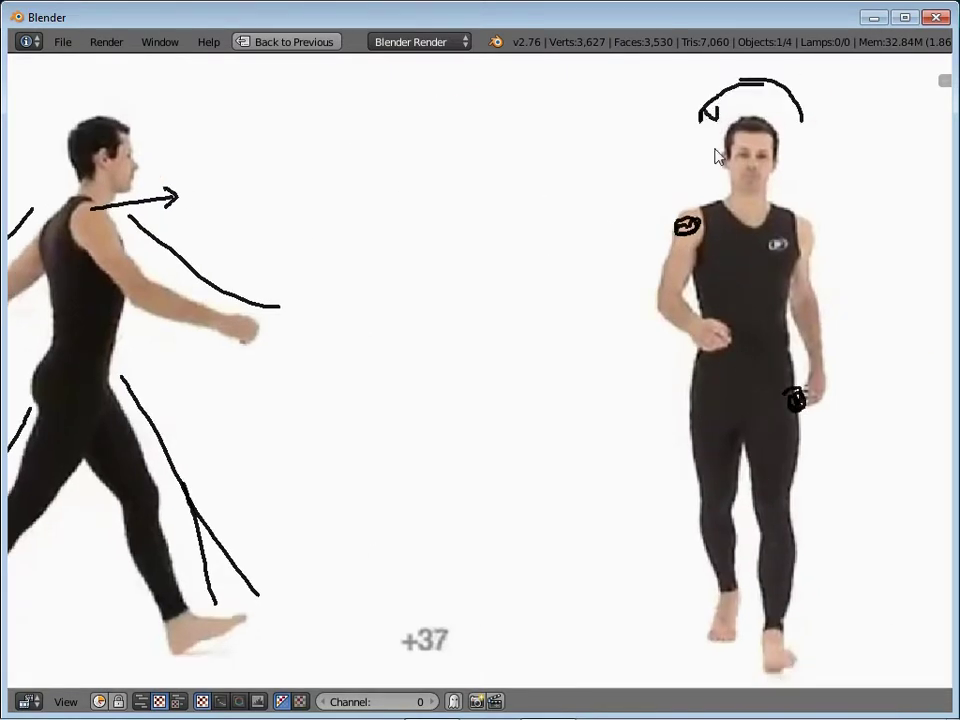
pyautogui.hotkey('ctrl', 'z')
pyautogui.hotkey('ctrl', 'z')
pyautogui.moveTo(832, 118)
pyautogui.mouseDown()
pyautogui.moveTo(684, 136)
pyautogui.moveTo(712, 135)
pyautogui.mouseUp()
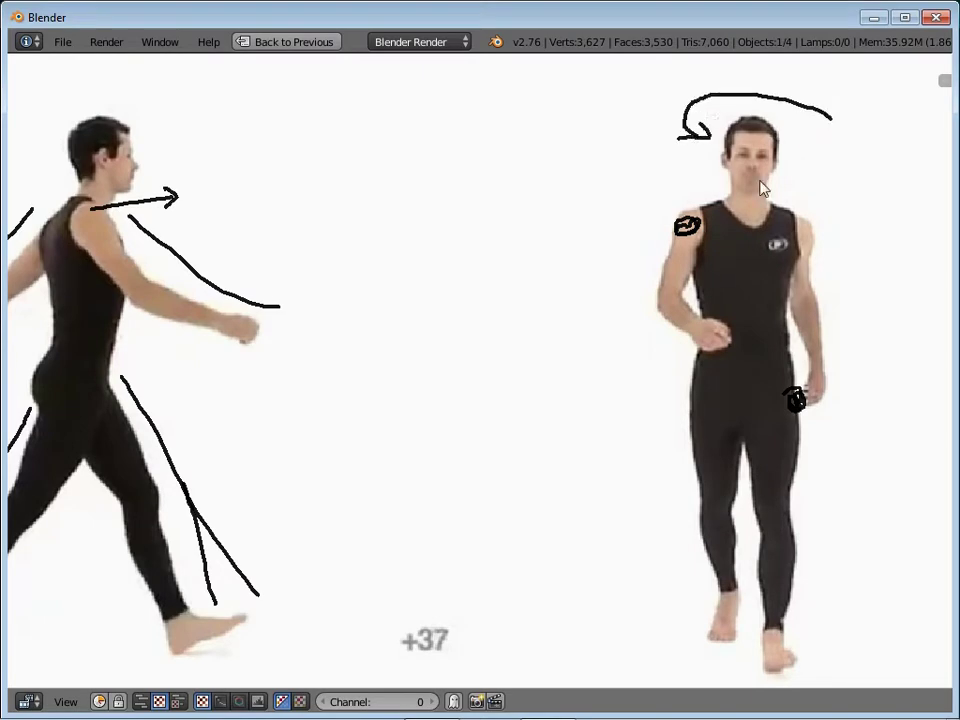
pyautogui.moveTo(770, 382)
pyautogui.mouseDown()
pyautogui.moveTo(682, 385)
pyautogui.moveTo(706, 393)
pyautogui.mouseUp()
# Underline both feet's ground contact and reframe the view over the whole frame
pyautogui.scroll(-2, 600, 345)
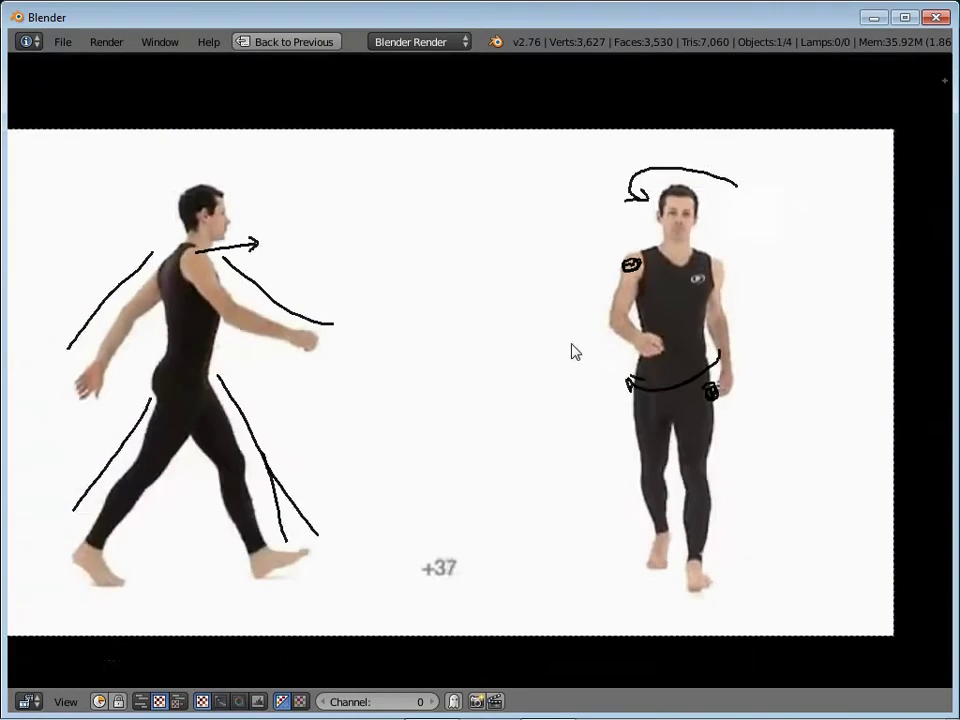
pyautogui.scroll(2, 486, 358)
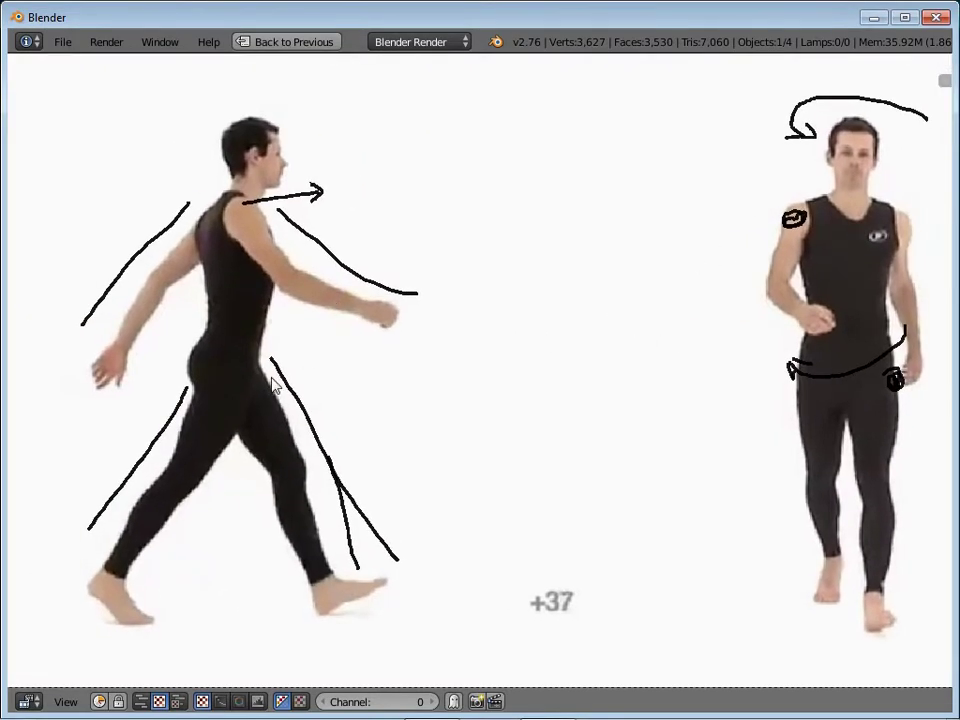
pyautogui.moveTo(317, 617); pyautogui.dragTo(390, 585)
pyautogui.moveTo(82, 590)
pyautogui.mouseDown()
pyautogui.moveTo(103, 621)
pyautogui.moveTo(140, 627)
pyautogui.mouseUp()
pyautogui.moveTo(816, 619); pyautogui.dragTo(756, 594, button='middle')
pyautogui.scroll(-2, 519, 345)
pyautogui.scroll(-1, 519, 345)
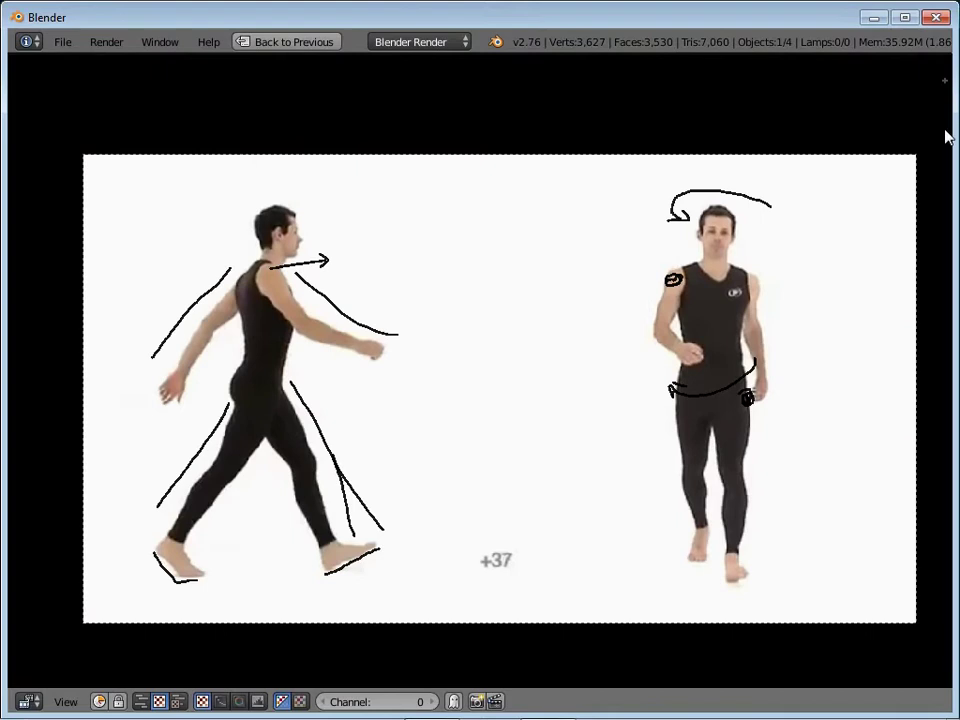
# In the side panel, rename the grease pencil layer Contact, add a new GP_Layer, and hide Contact
pyautogui.click(944, 75)
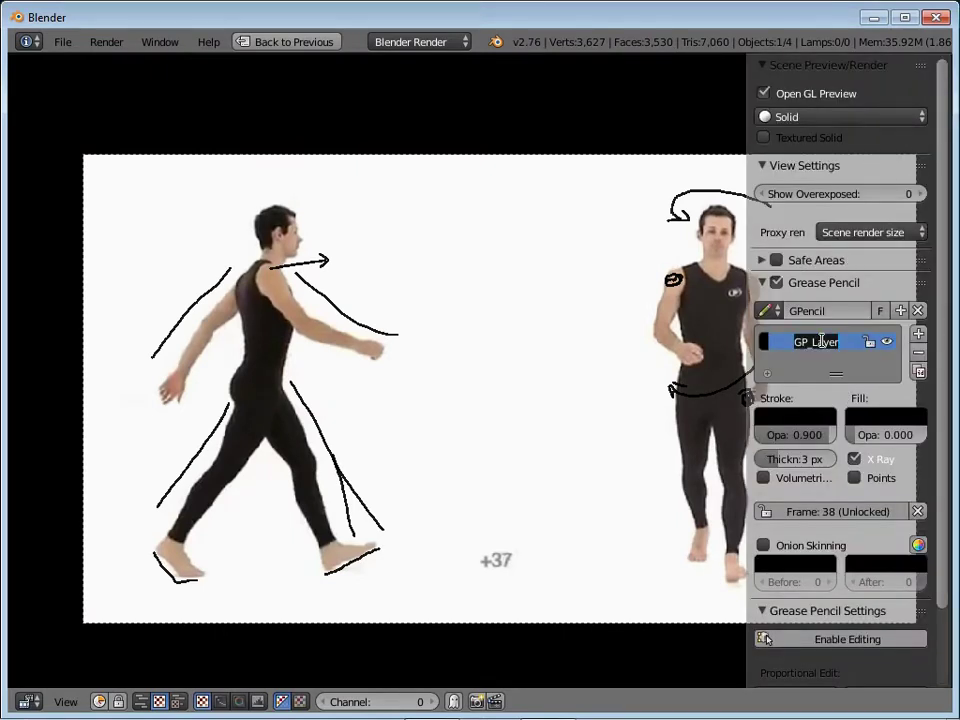
pyautogui.write('Contact')
pyautogui.click(918, 333)
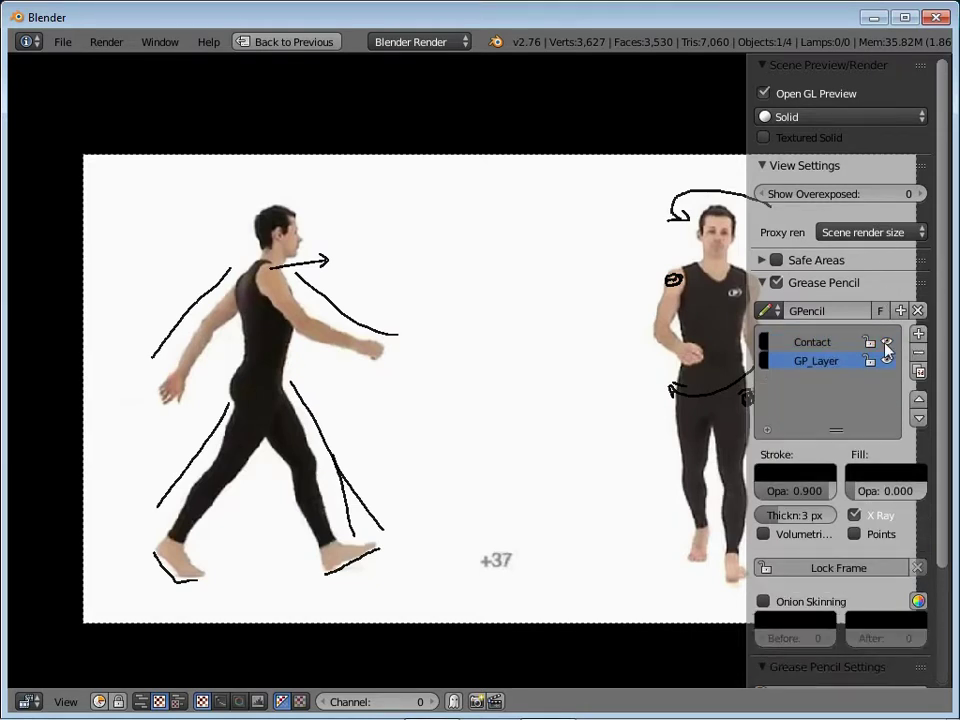
pyautogui.click(885, 342)
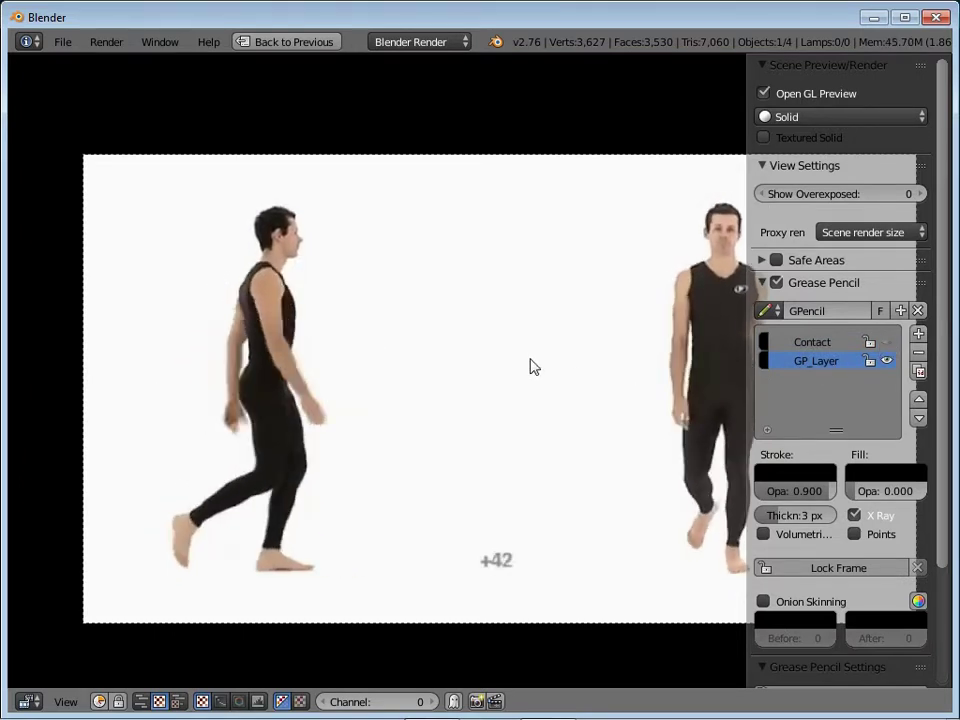
# Step through the reference frames to the down pose at frame +40
pyautogui.press('Left')
pyautogui.press('Left')
pyautogui.press('Left')
pyautogui.press('Right')
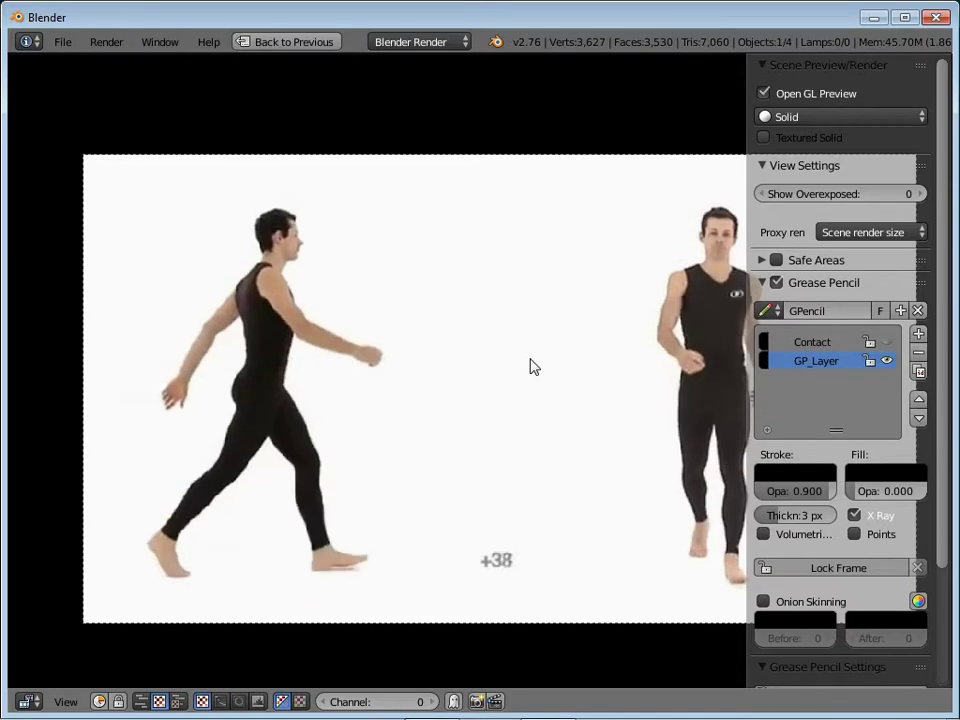
pyautogui.press('Right')
pyautogui.press('Right')
pyautogui.press('Right')
pyautogui.press('Right')
pyautogui.press('Right')
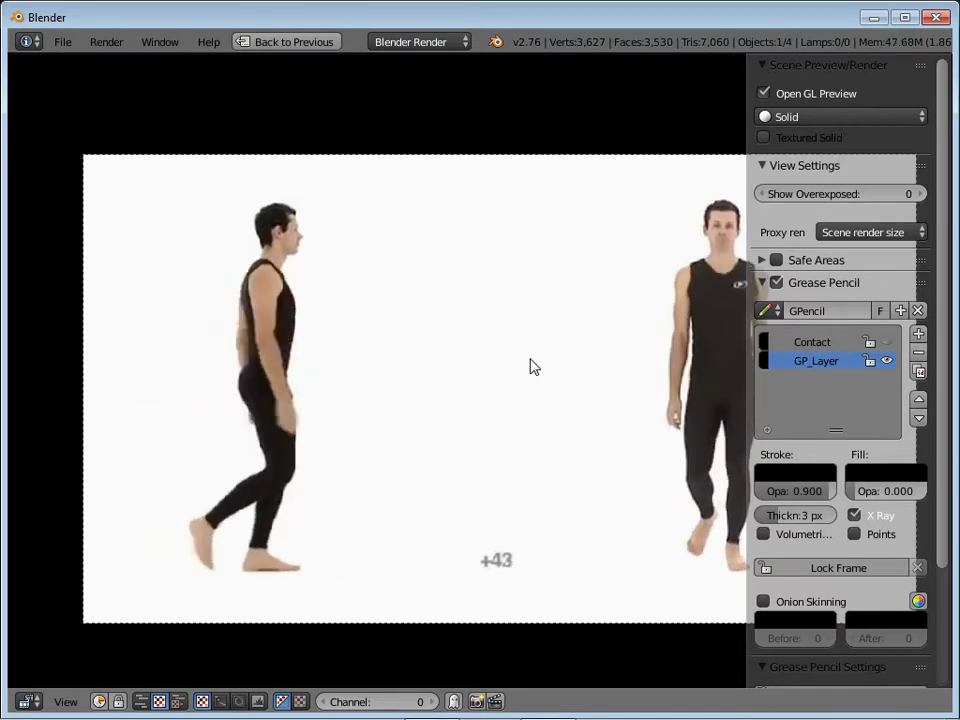
pyautogui.press('Right')
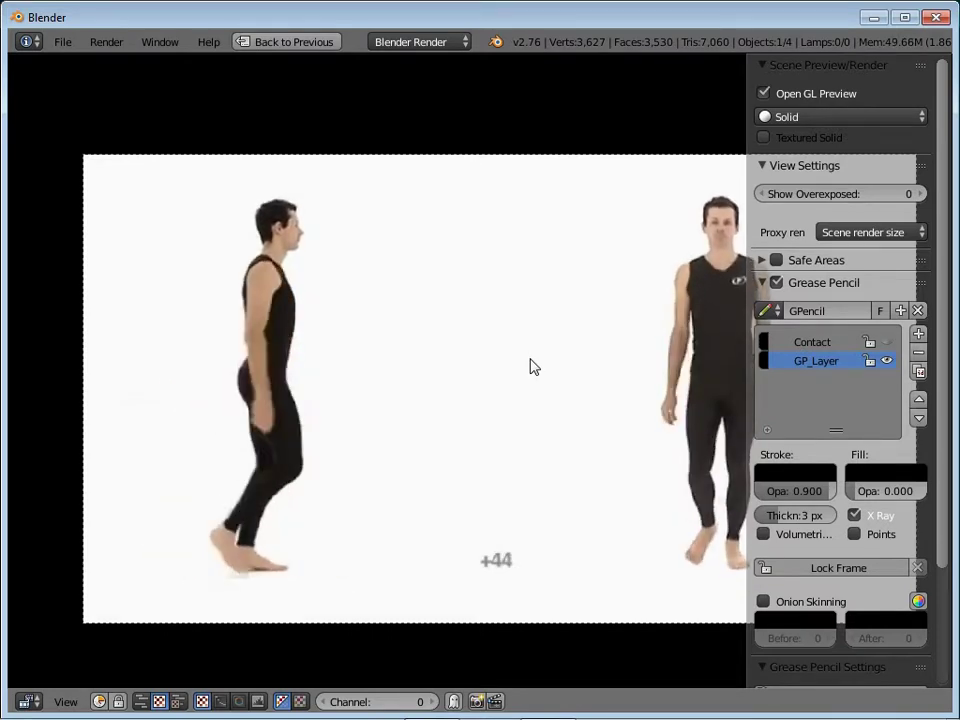
pyautogui.press('Left')
pyautogui.press('Left')
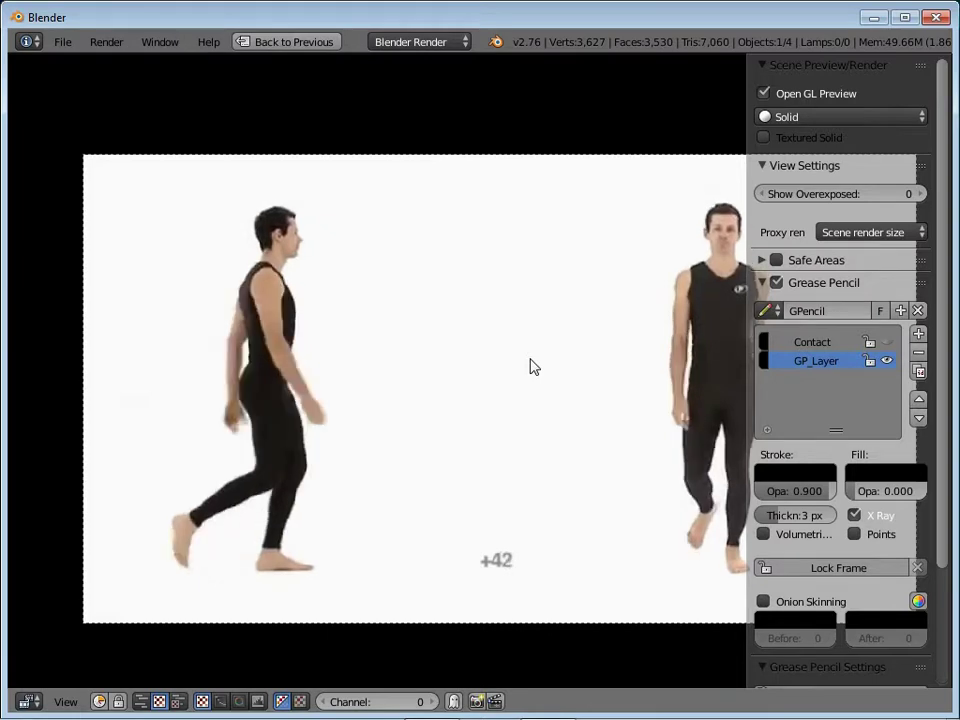
pyautogui.press('Right')
pyautogui.press('Right')
pyautogui.press('Right')
pyautogui.press('Right')
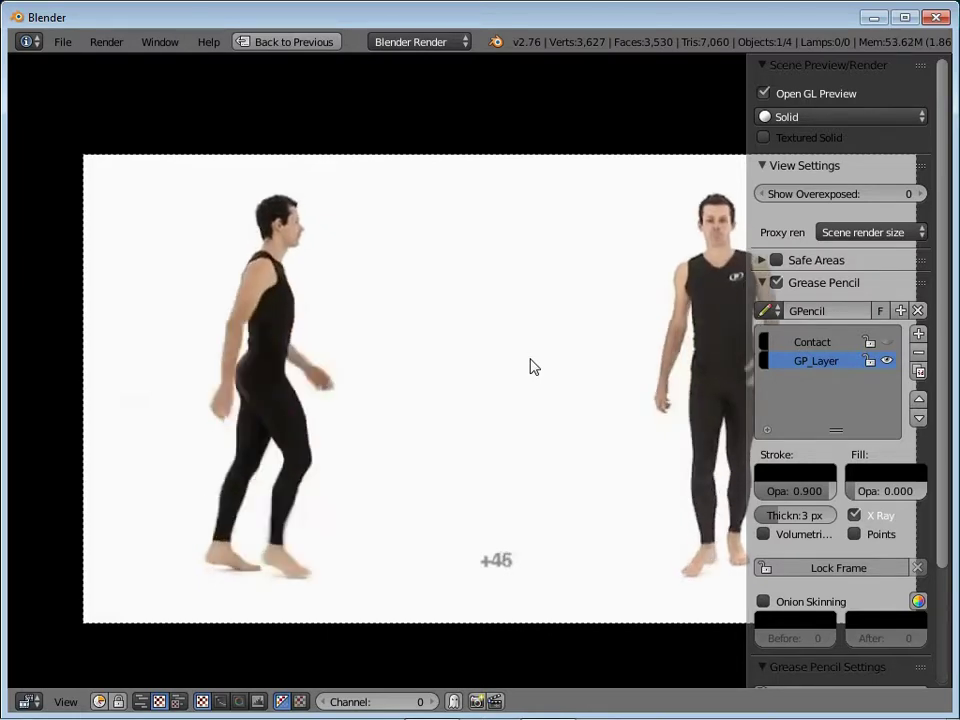
pyautogui.press('Right')
pyautogui.press('Left')
pyautogui.press('Left')
pyautogui.press('Left')
pyautogui.press('Left')
pyautogui.press('Left')
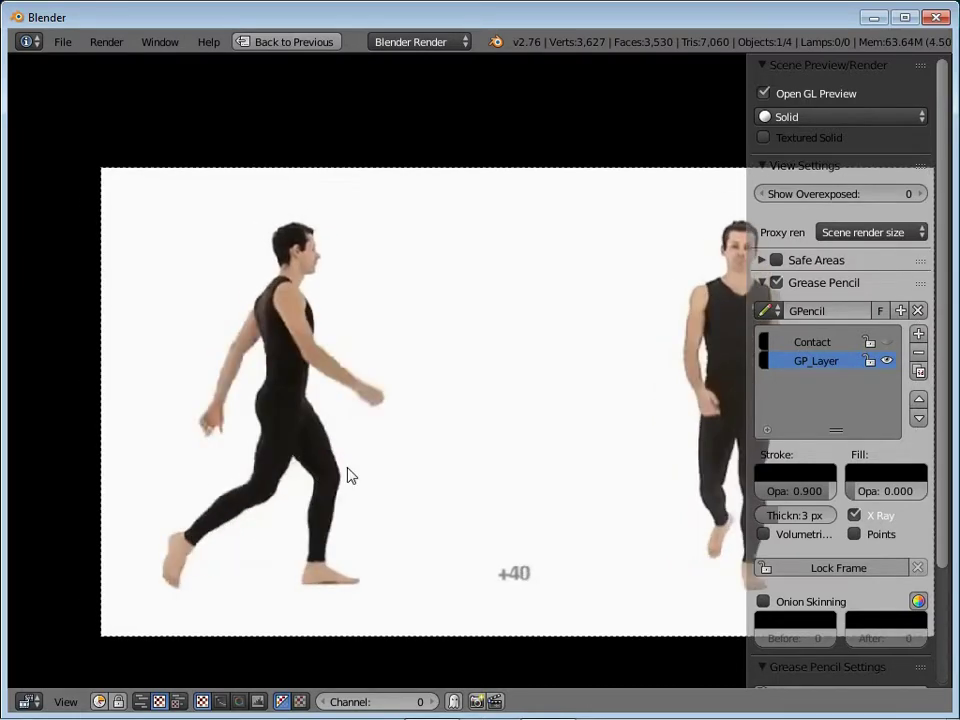
# Trace the down pose's legs, back foot, front foot contact, both arms and torso
pyautogui.moveTo(318, 407); pyautogui.dragTo(340, 548)
pyautogui.moveTo(542, 363); pyautogui.dragTo(440, 405, button='middle')
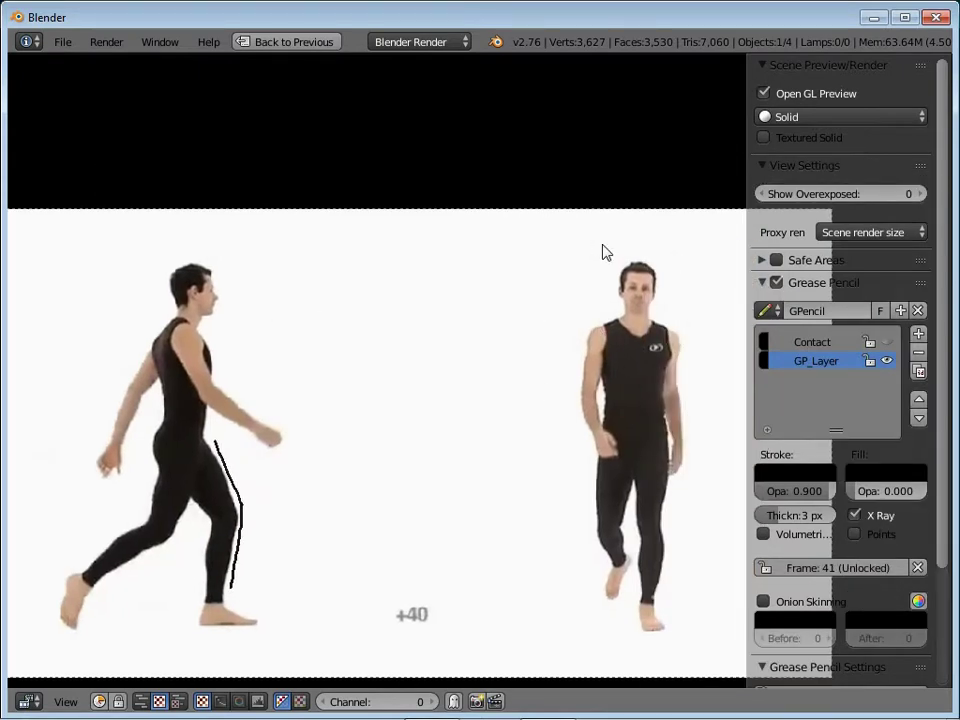
pyautogui.moveTo(72, 562)
pyautogui.mouseDown()
pyautogui.moveTo(157, 468)
pyautogui.moveTo(57, 630)
pyautogui.mouseUp()
pyautogui.moveTo(200, 627); pyautogui.dragTo(265, 630)
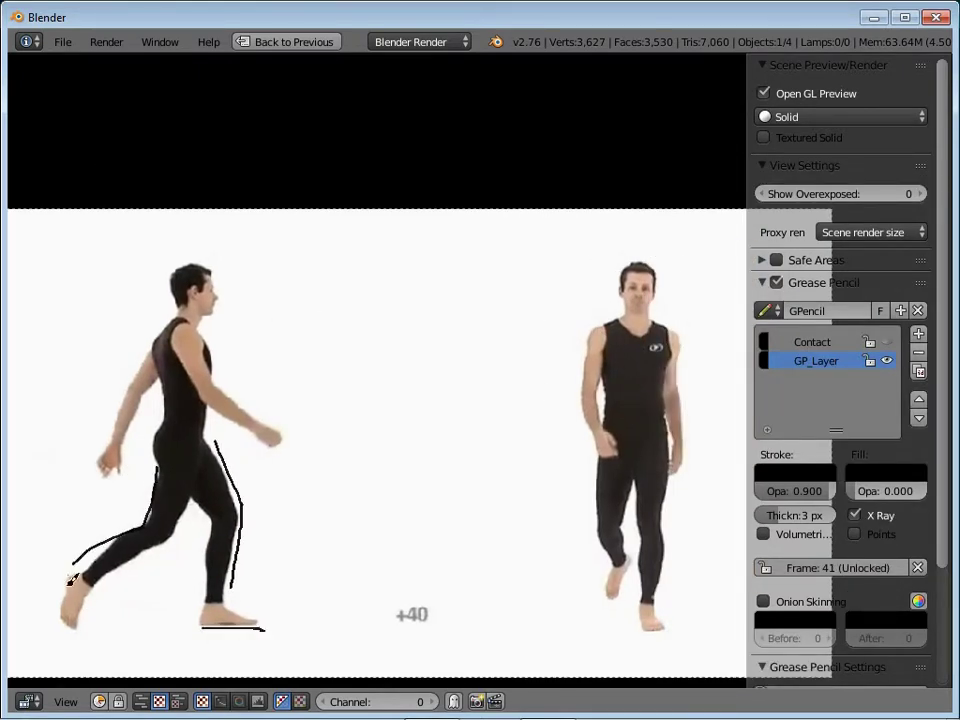
pyautogui.moveTo(150, 350)
pyautogui.mouseDown()
pyautogui.moveTo(112, 405)
pyautogui.moveTo(98, 458)
pyautogui.mouseUp()
pyautogui.moveTo(208, 396); pyautogui.dragTo(318, 447)
pyautogui.moveTo(193, 330); pyautogui.dragTo(203, 395)
pyautogui.moveTo(218, 323); pyautogui.dragTo(223, 445)
# Draw double-headed arrows marking head rotation and hip rotation on the down layer
pyautogui.moveTo(629, 375); pyautogui.dragTo(571, 370, button='middle')
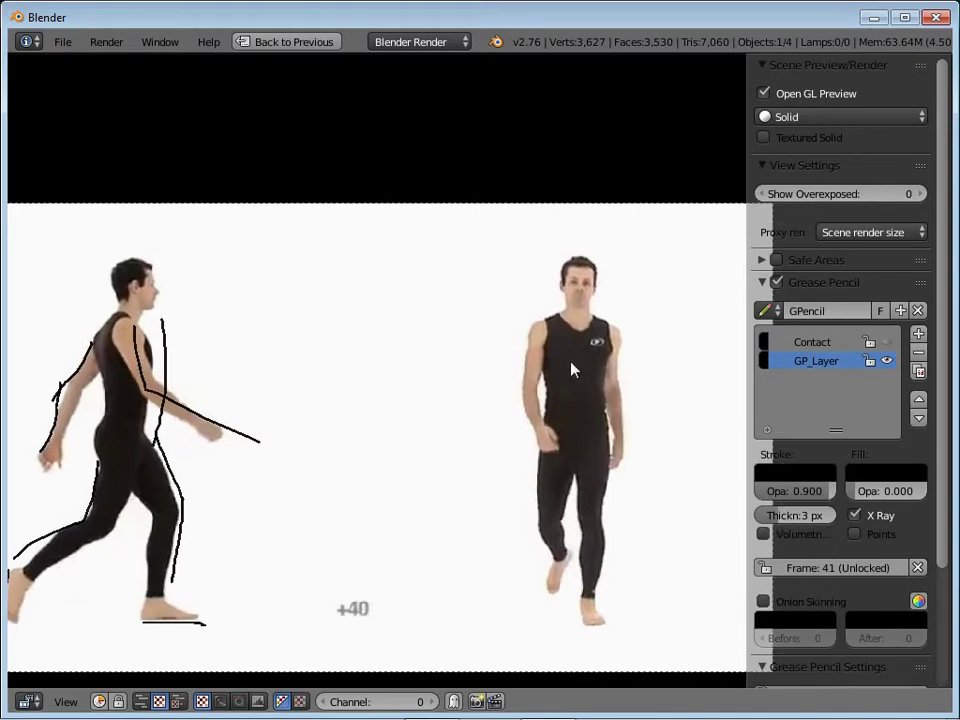
pyautogui.moveTo(613, 238)
pyautogui.mouseDown()
pyautogui.moveTo(536, 242)
pyautogui.moveTo(540, 249)
pyautogui.mouseUp()
pyautogui.moveTo(531, 462); pyautogui.dragTo(626, 463)
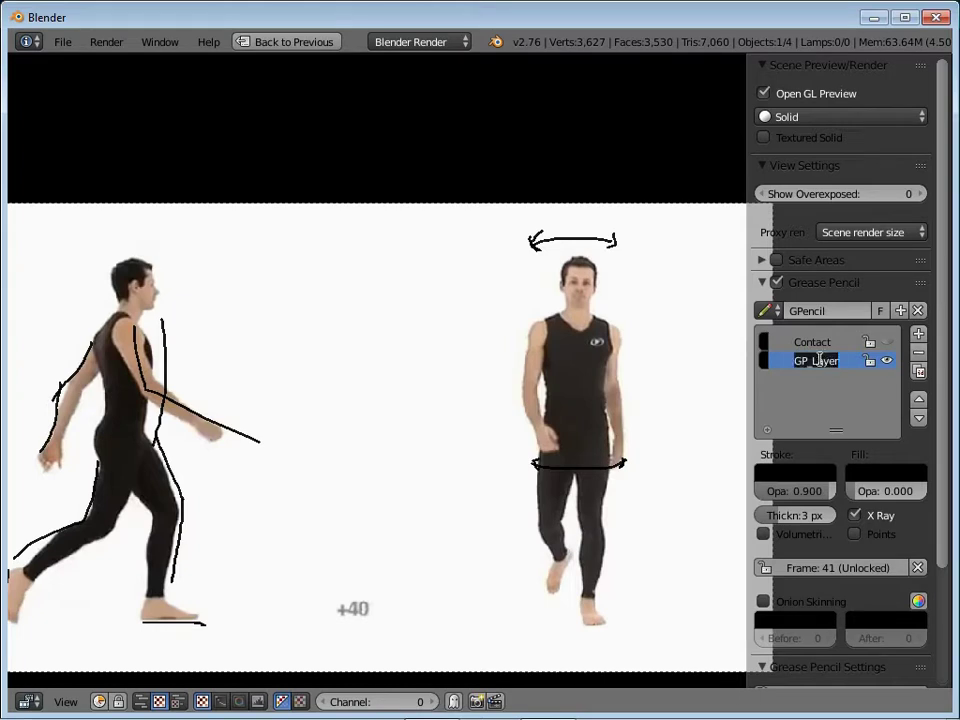
pyautogui.write('F')
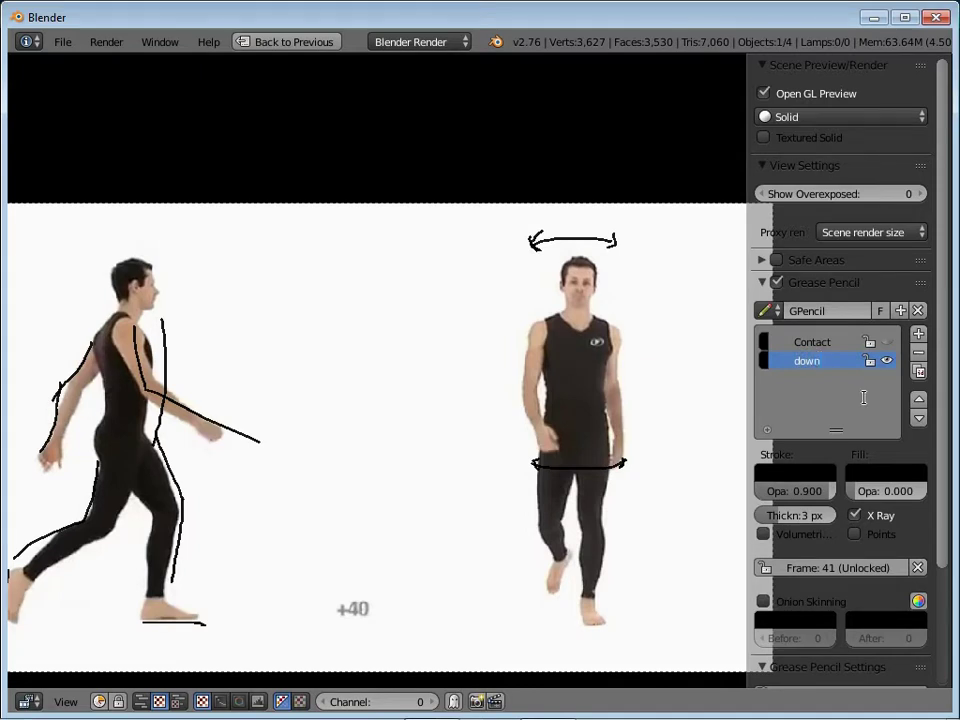
# Hide the down layer, add a passing layer, and sketch the side walker's body, leg and foot
pyautogui.click(918, 333)
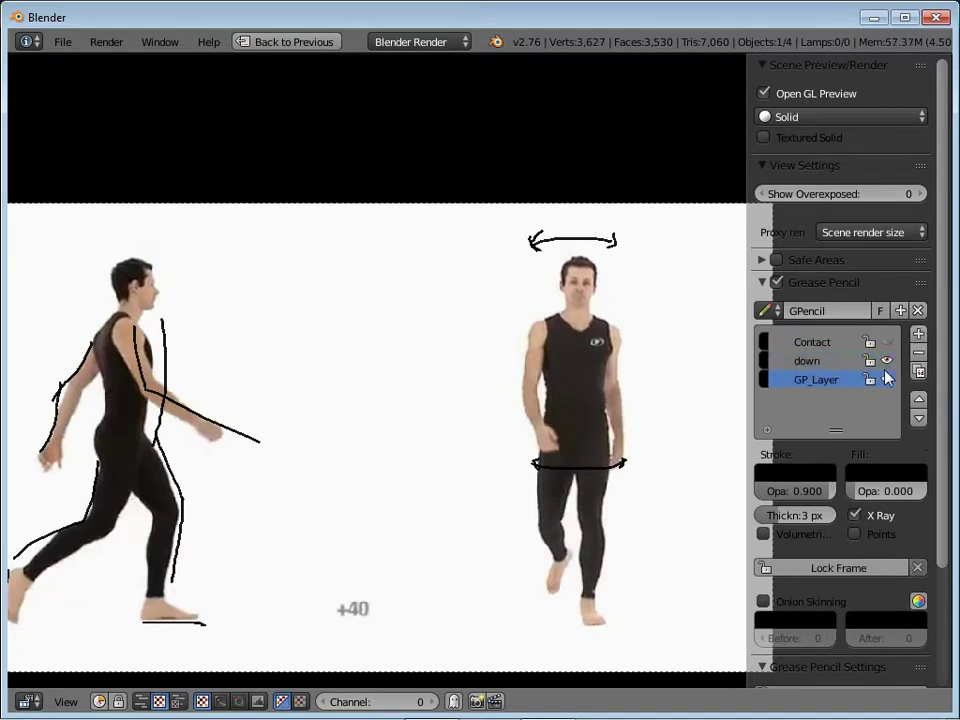
pyautogui.click(888, 361)
pyautogui.moveTo(213, 302); pyautogui.dragTo(216, 452)
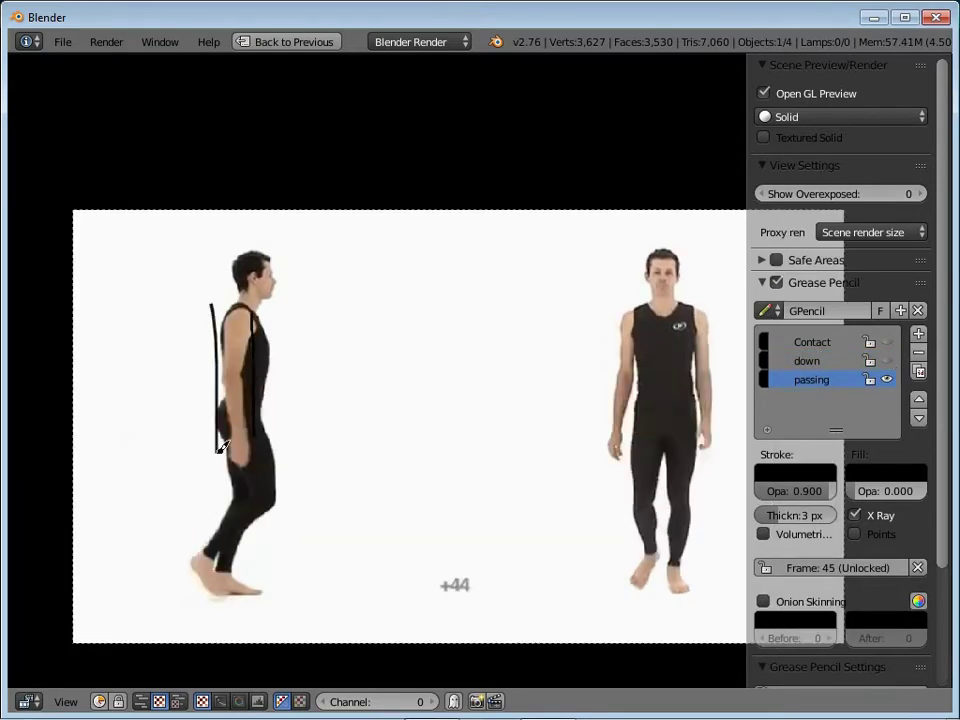
pyautogui.moveTo(268, 425)
pyautogui.mouseDown()
pyautogui.moveTo(276, 508)
pyautogui.moveTo(196, 565)
pyautogui.moveTo(198, 598)
pyautogui.mouseUp()
pyautogui.moveTo(240, 540); pyautogui.dragTo(280, 582)
# Sketch the front walker's sides, hip line, head height and hip tilt for the passing pose
pyautogui.moveTo(613, 501); pyautogui.dragTo(500, 490, button='middle')
pyautogui.moveTo(507, 300); pyautogui.dragTo(463, 450)
pyautogui.moveTo(578, 305); pyautogui.dragTo(598, 428)
pyautogui.scroll(-1, 530, 400)
pyautogui.moveTo(585, 241); pyautogui.dragTo(522, 241)
pyautogui.moveTo(575, 410); pyautogui.dragTo(515, 415)
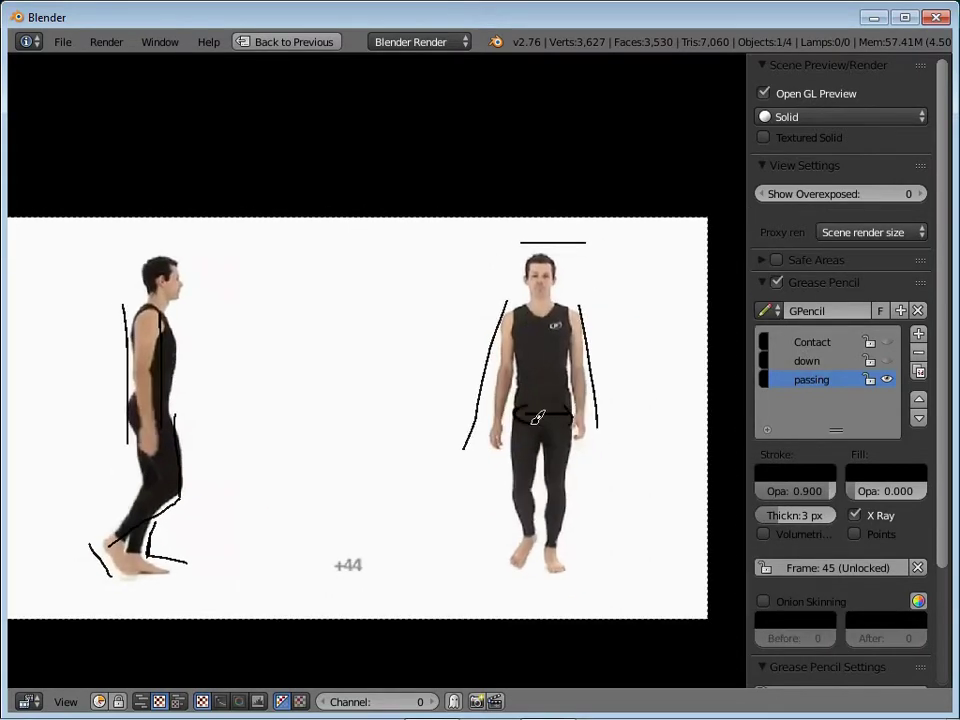
pyautogui.moveTo(396, 522); pyautogui.dragTo(456, 528, button='middle')
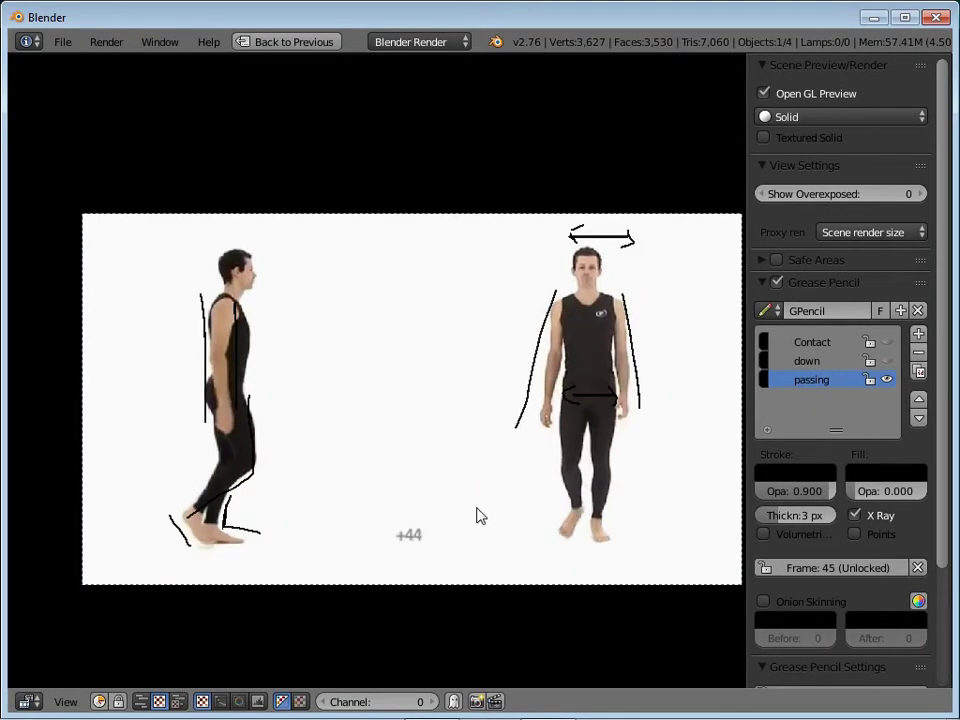
# Hide the passing layer and add a new Grease Pencil layer named 'up'
pyautogui.click(886, 380)
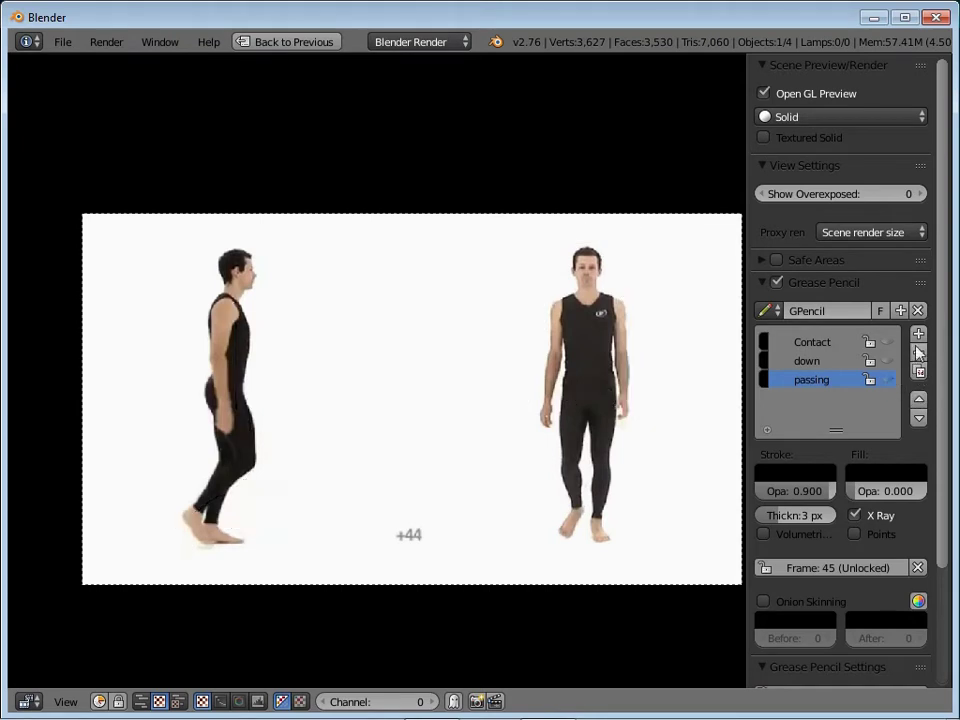
pyautogui.click(918, 334)
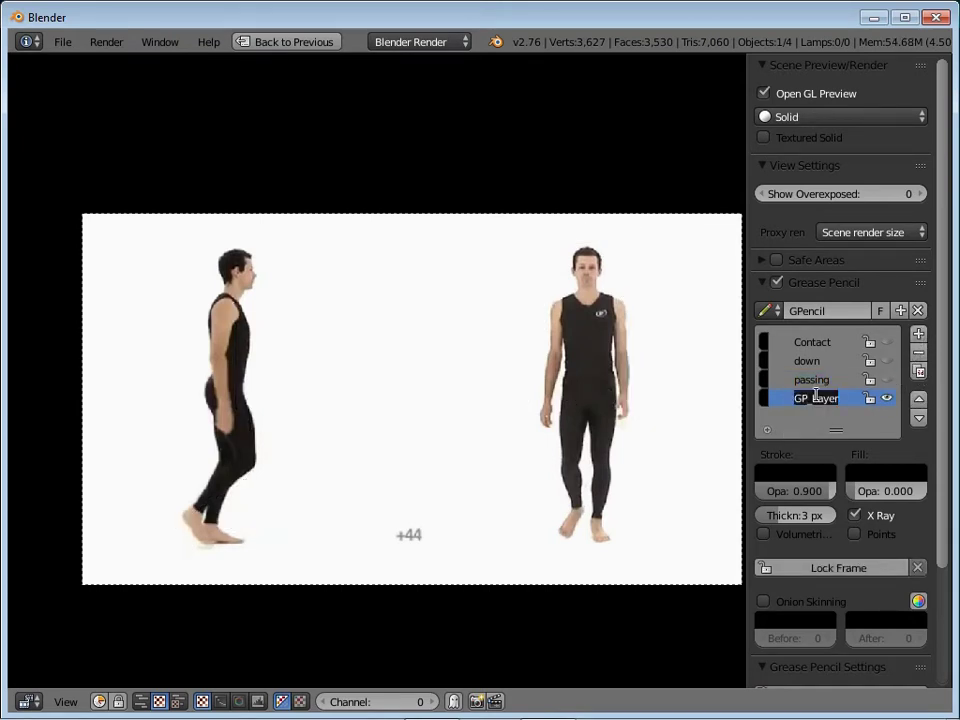
pyautogui.write('up')
pyautogui.press('Return')
# Advance the reference and sketch the side walker's back, swinging arm, and front and back legs
pyautogui.press('Right')
pyautogui.press('Home')
pyautogui.moveTo(172, 280); pyautogui.dragTo(145, 384)
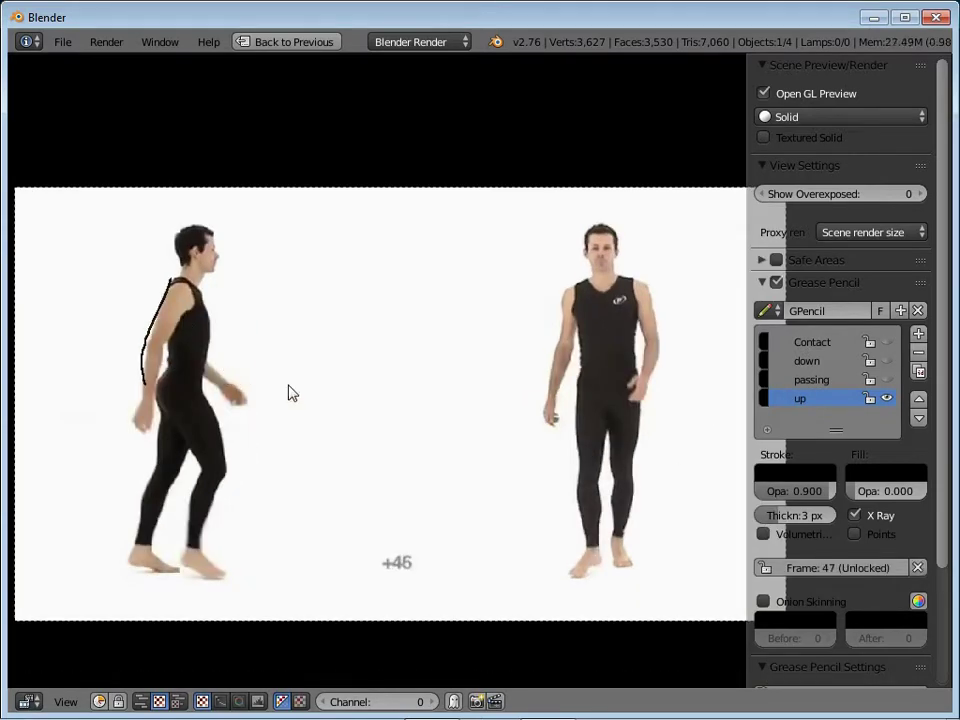
pyautogui.moveTo(212, 362); pyautogui.dragTo(253, 388)
pyautogui.moveTo(214, 400); pyautogui.dragTo(231, 561)
pyautogui.hotkey('ctrl', 'z')
pyautogui.moveTo(215, 398)
pyautogui.mouseDown()
pyautogui.moveTo(250, 450)
pyautogui.moveTo(219, 528)
pyautogui.mouseUp()
pyautogui.moveTo(155, 420)
pyautogui.mouseDown()
pyautogui.moveTo(121, 537)
pyautogui.moveTo(175, 571)
pyautogui.mouseUp()
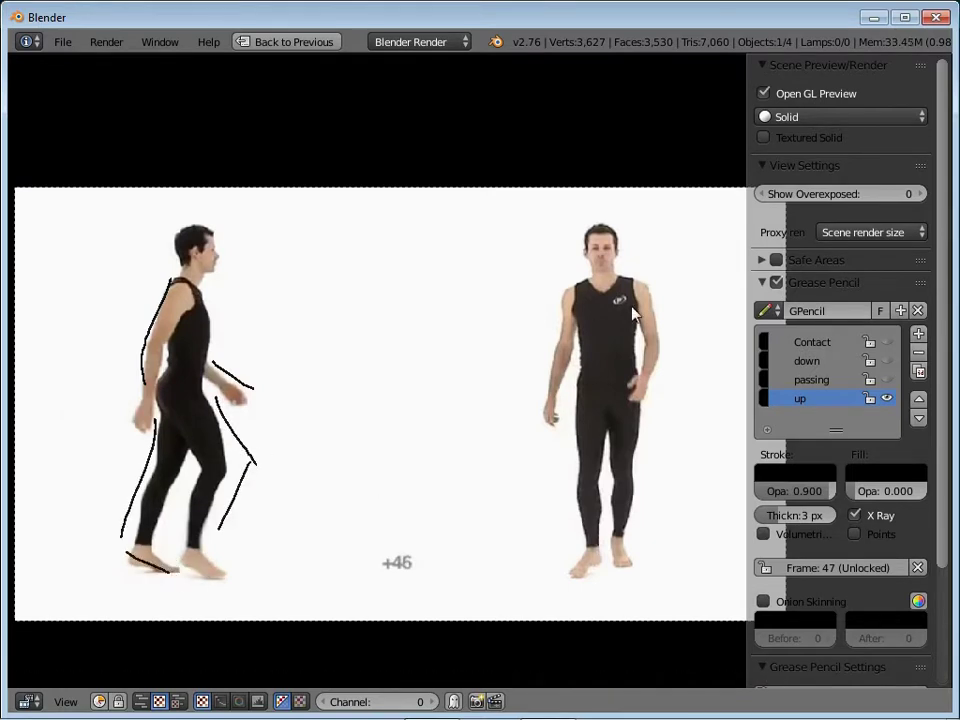
# Sketch the front walker's head arc, hip arc, and shoulder and waist circles on the up layer
pyautogui.moveTo(556, 222); pyautogui.dragTo(650, 222)
pyautogui.hotkey('ctrl', 'z')
pyautogui.moveTo(573, 218); pyautogui.dragTo(647, 228)
pyautogui.moveTo(575, 405); pyautogui.dragTo(663, 399)
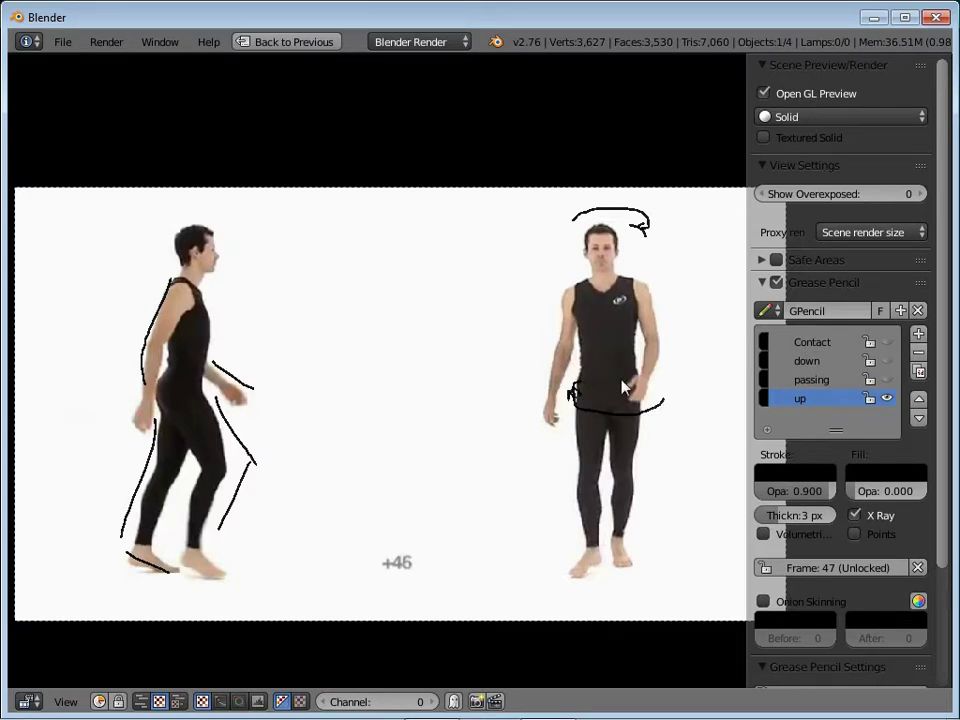
pyautogui.moveTo(634, 287); pyautogui.dragTo(633, 296)
pyautogui.moveTo(590, 392); pyautogui.dragTo(589, 404)
pyautogui.hotkey('alt', 'a')
# Hide the up layer, then show and hide the Contact, down, passing and up sketches one by one
pyautogui.click(885, 398)
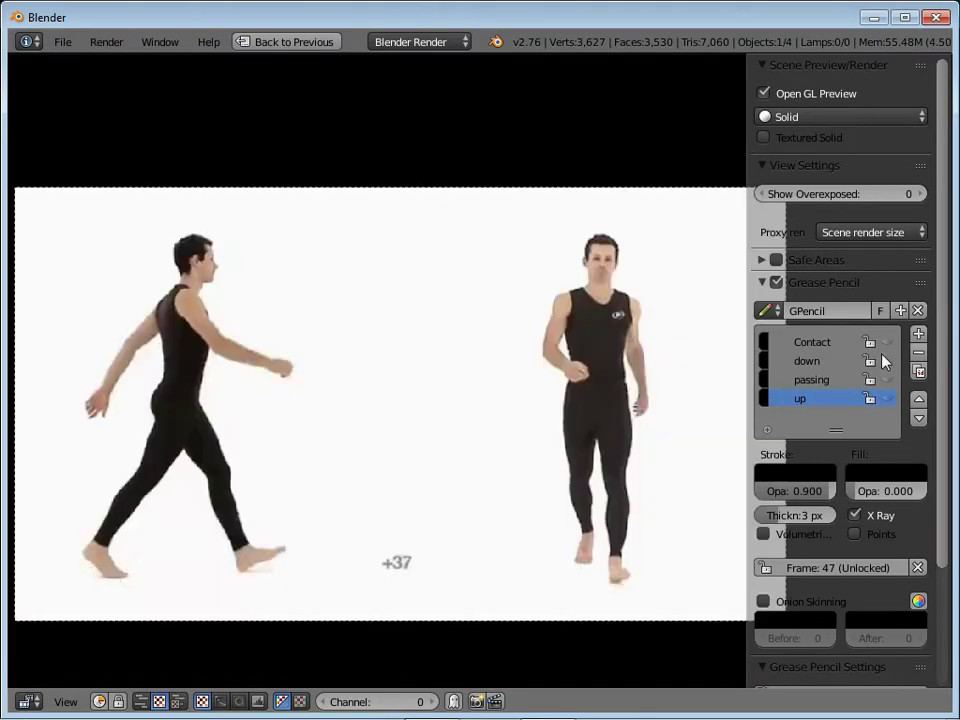
pyautogui.click(886, 342)
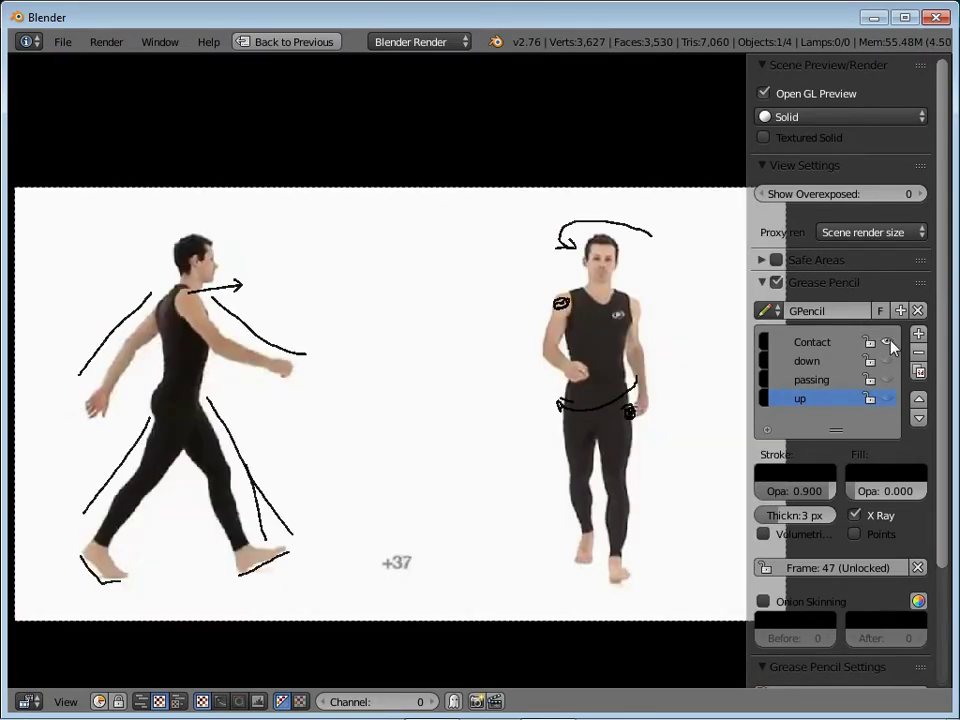
pyautogui.click(887, 342)
pyautogui.click(886, 362)
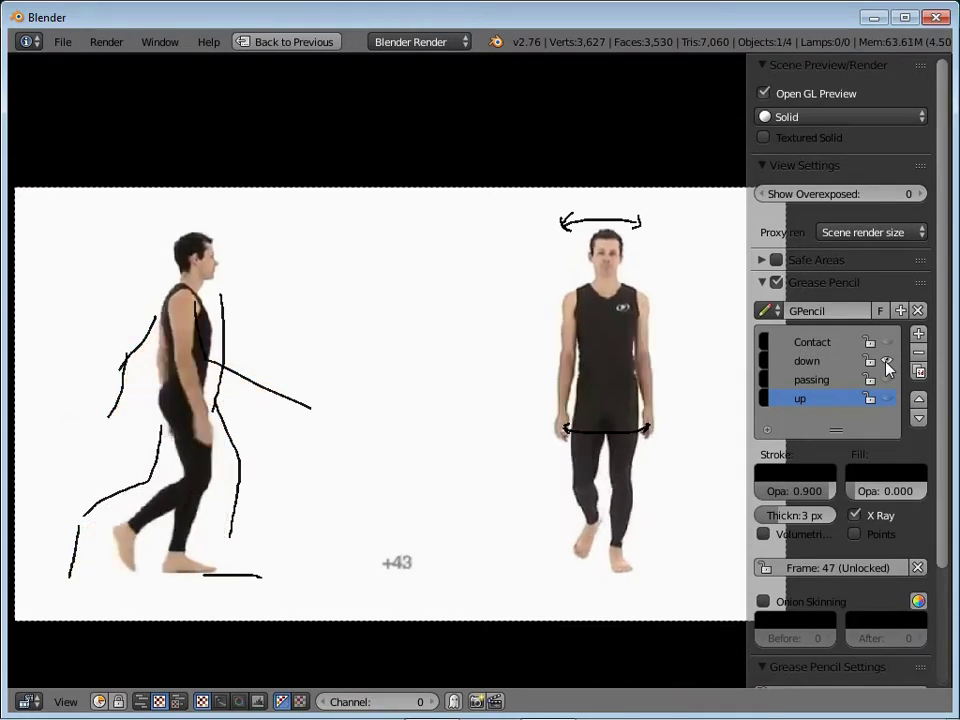
pyautogui.click(886, 361)
pyautogui.click(886, 380)
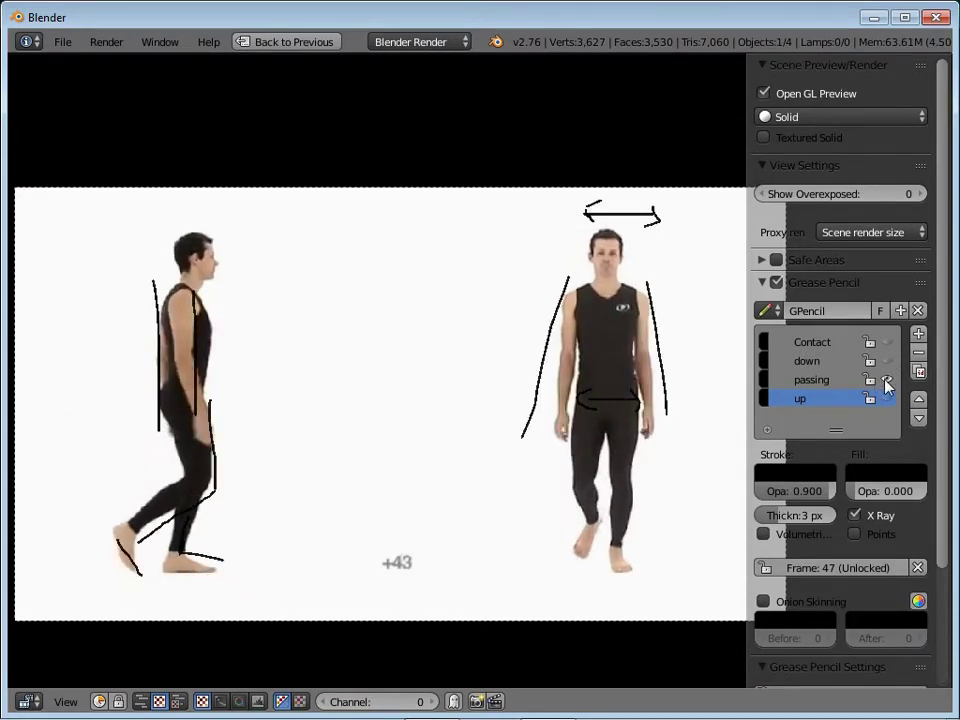
pyautogui.click(886, 380)
pyautogui.click(887, 398)
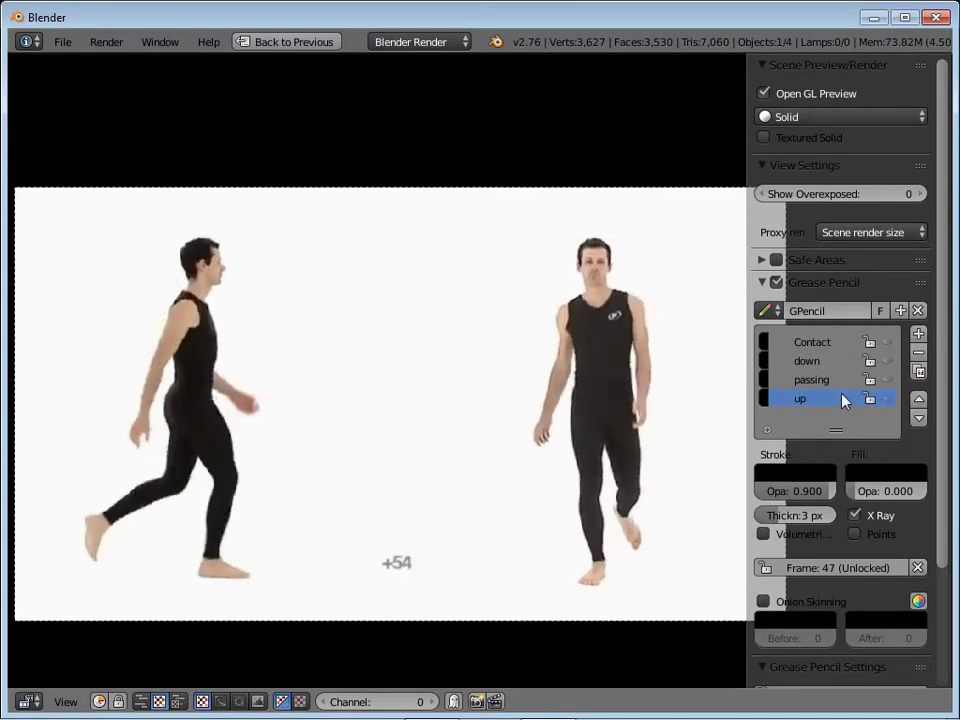
# Leave the reference preview, view the rig from the left side, and maximize the 3D view
pyautogui.hotkey('ctrl', 'Up')
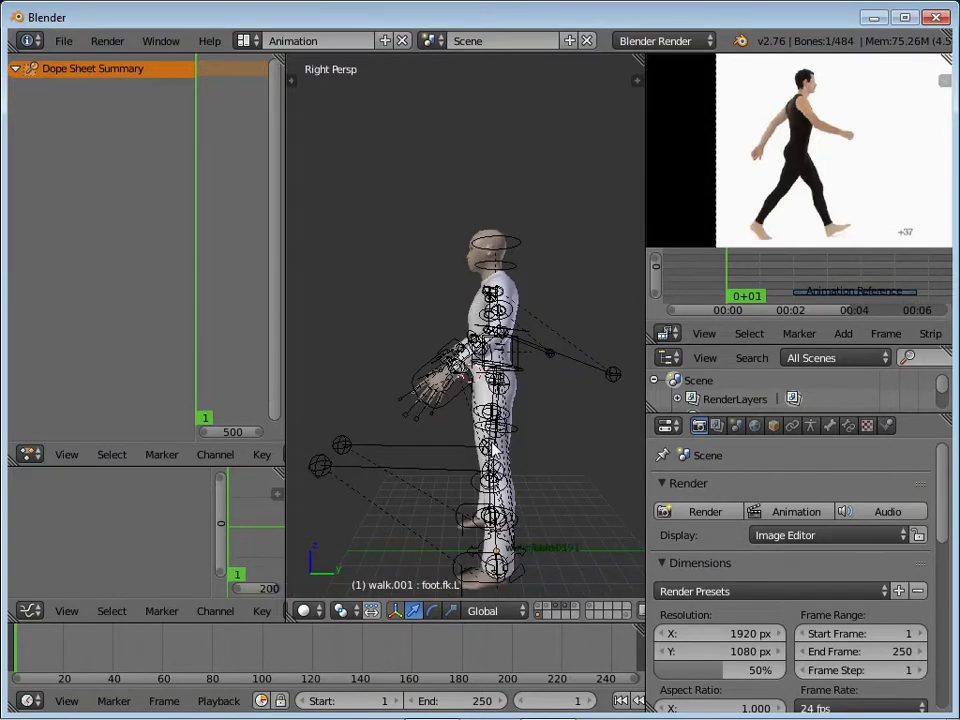
pyautogui.press('ctrl+KP_3')
pyautogui.hotkey('ctrl', 'Up')
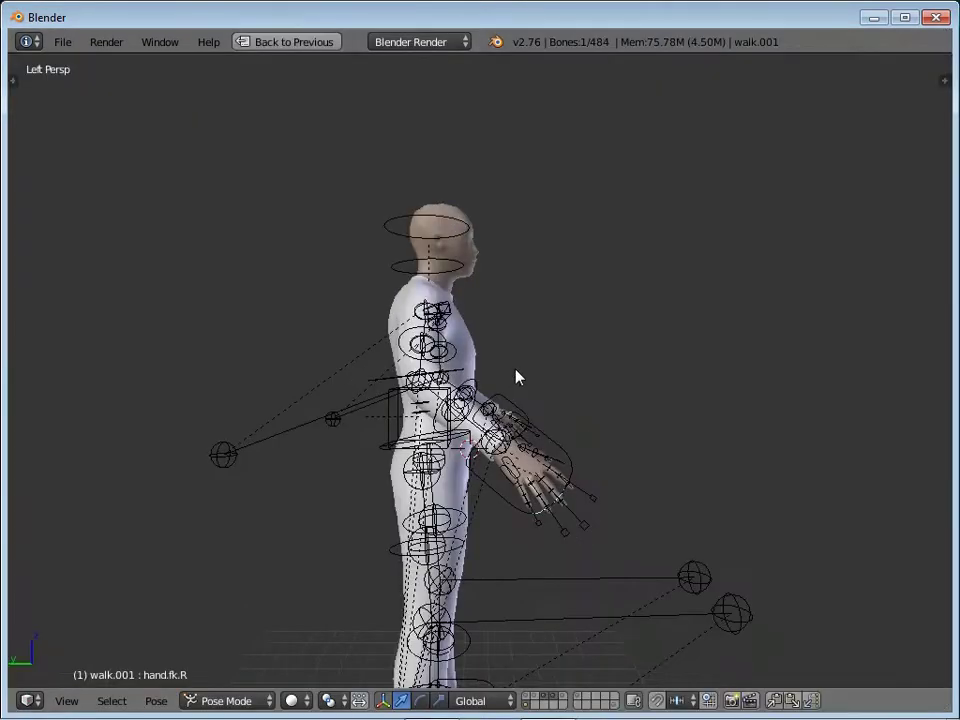
# Open the properties sidebar and scroll down to the MHX rig panels
pyautogui.click(941, 88)
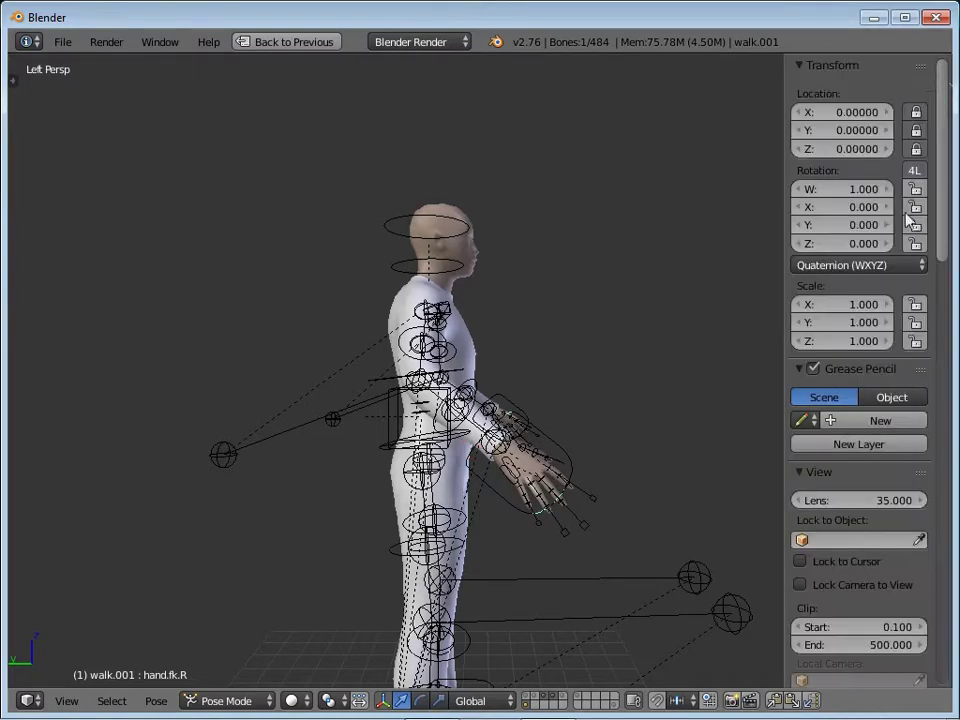
pyautogui.scroll(-3, 865, 492)
pyautogui.scroll(-1, 868, 510)
pyautogui.click(601, 420)
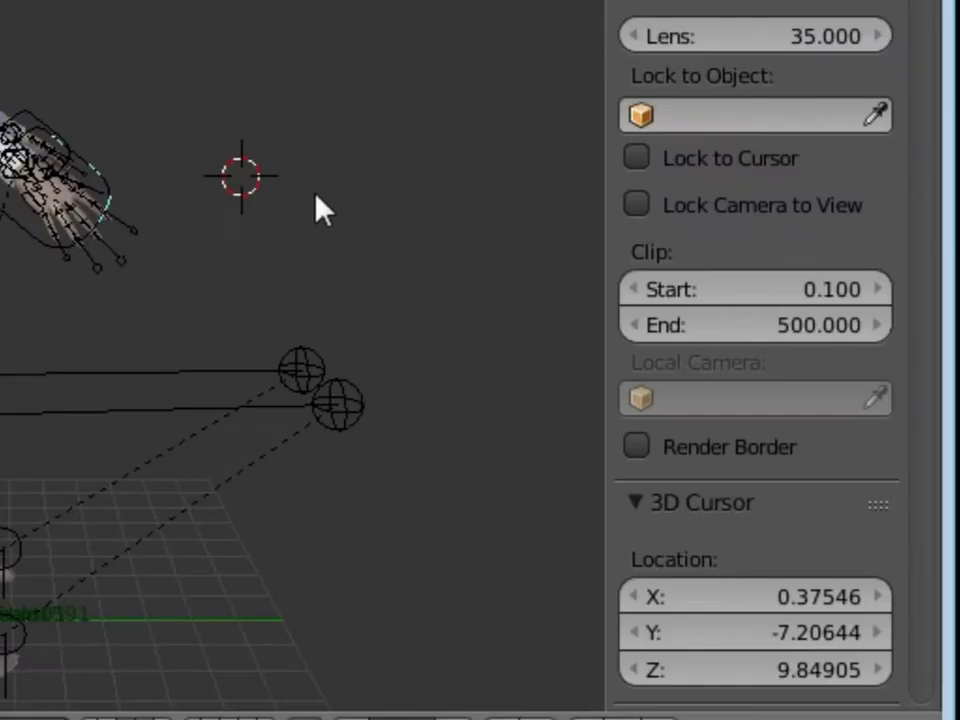
pyautogui.scroll(-5, 808, 402)
pyautogui.scroll(-5, 806, 405)
pyautogui.scroll(-5, 804, 414)
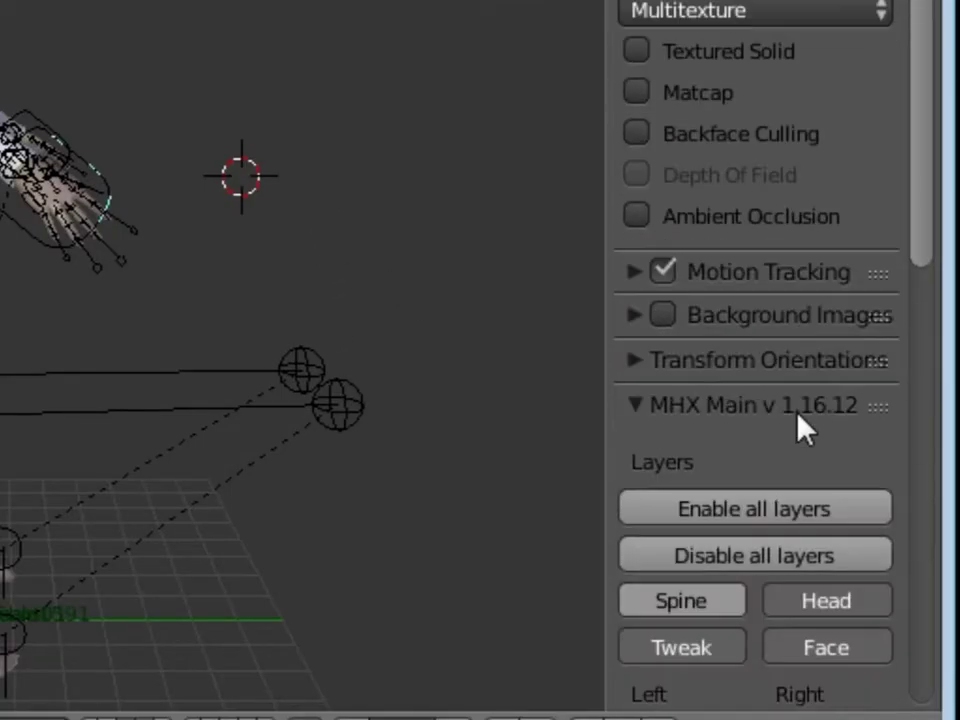
pyautogui.scroll(-5, 795, 418)
pyautogui.scroll(-5, 775, 400)
pyautogui.scroll(-2, 765, 388)
pyautogui.scroll(-3, 760, 420)
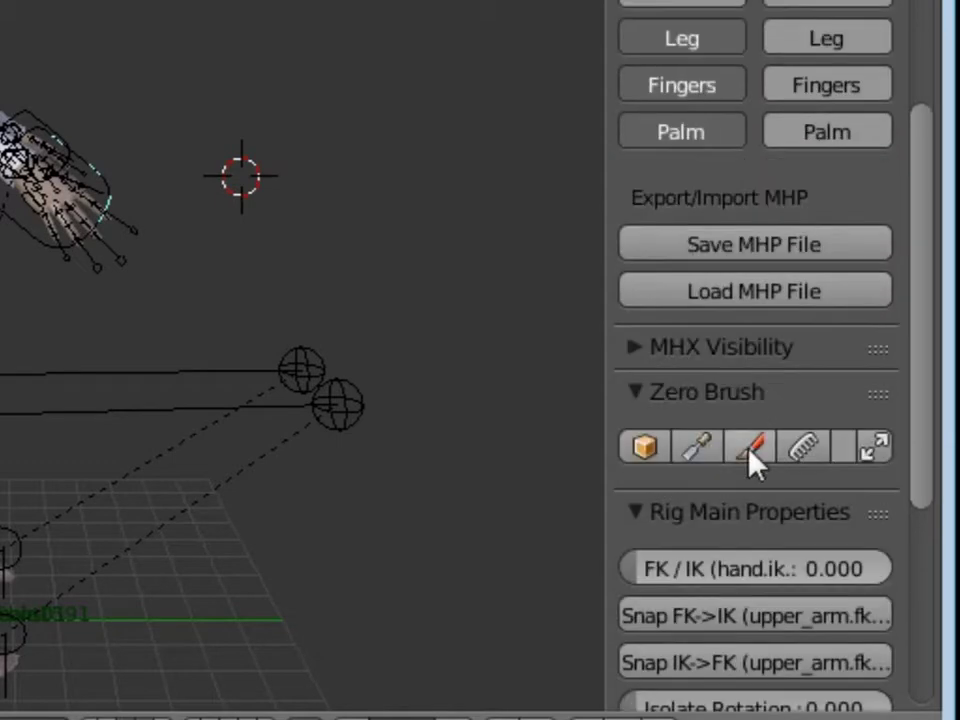
pyautogui.scroll(-5, 750, 455)
pyautogui.scroll(-2, 752, 462)
pyautogui.scroll(-4, 752, 452)
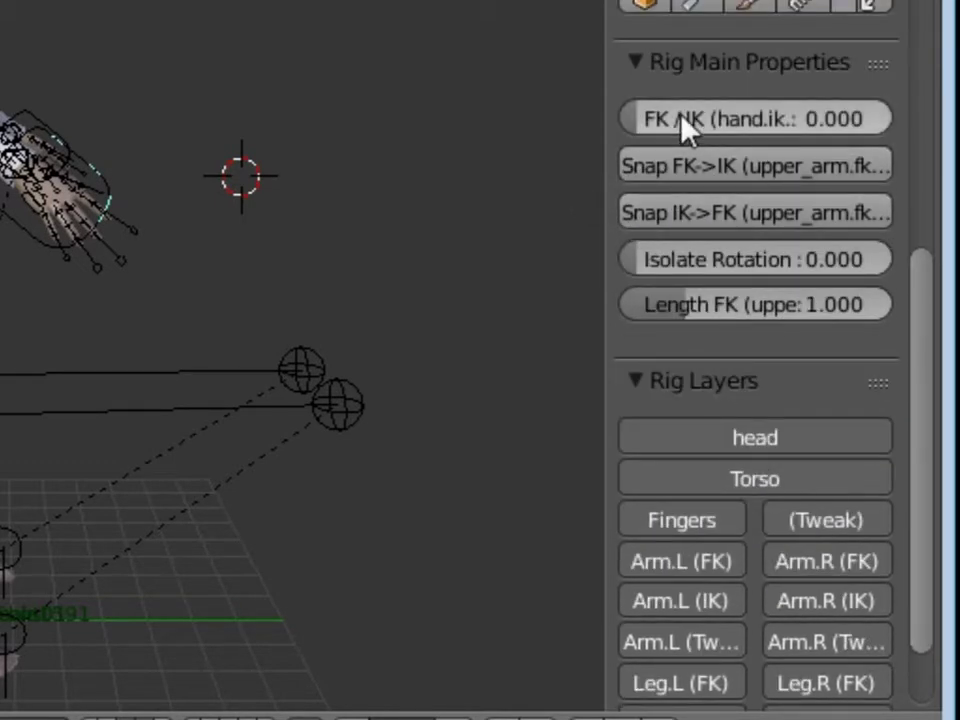
pyautogui.scroll(-4, 795, 420)
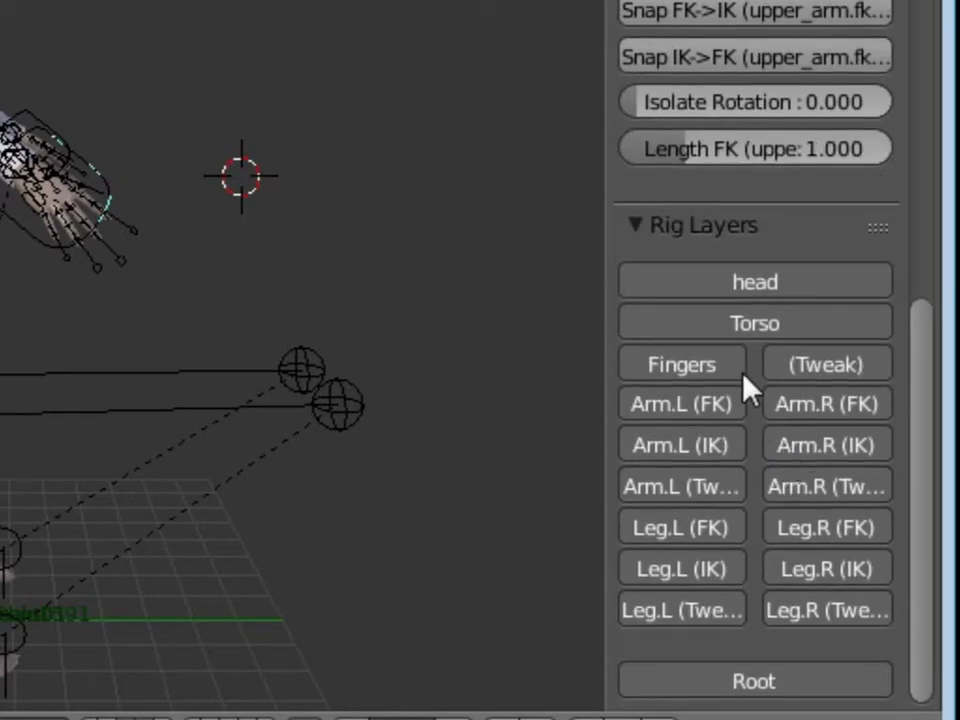
pyautogui.click(738, 366)
pyautogui.click(838, 368)
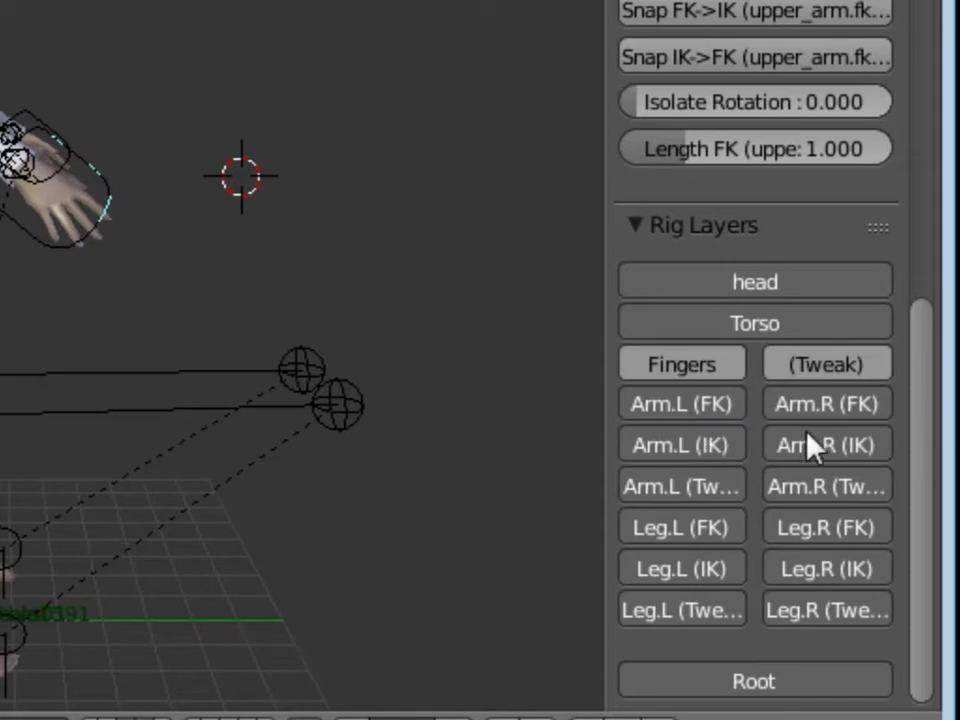
pyautogui.click(846, 452)
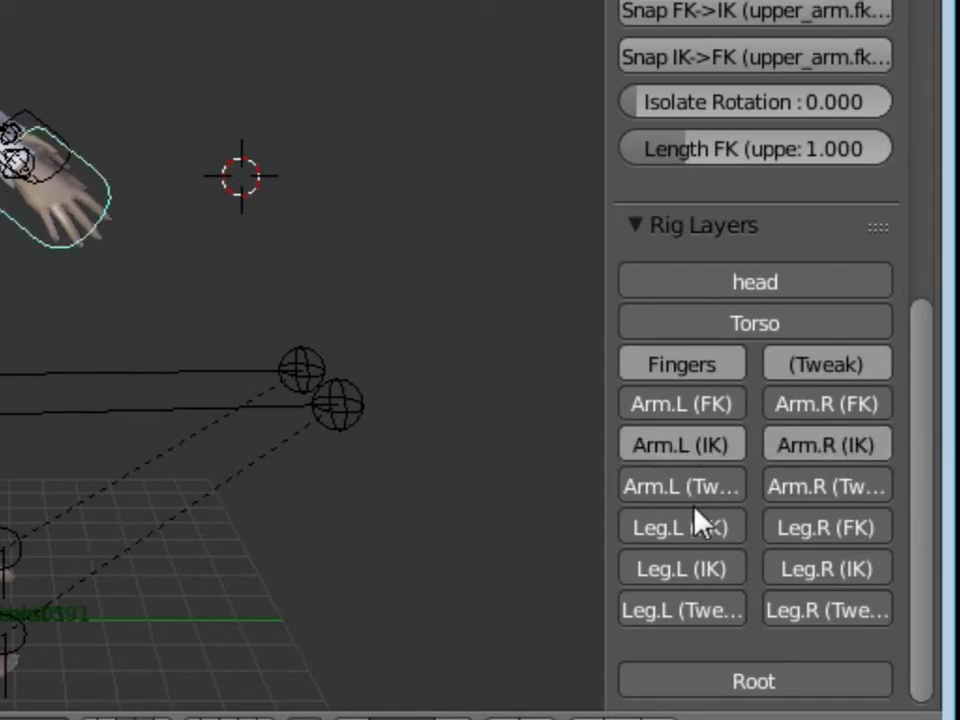
pyautogui.click(710, 492)
pyautogui.click(814, 492)
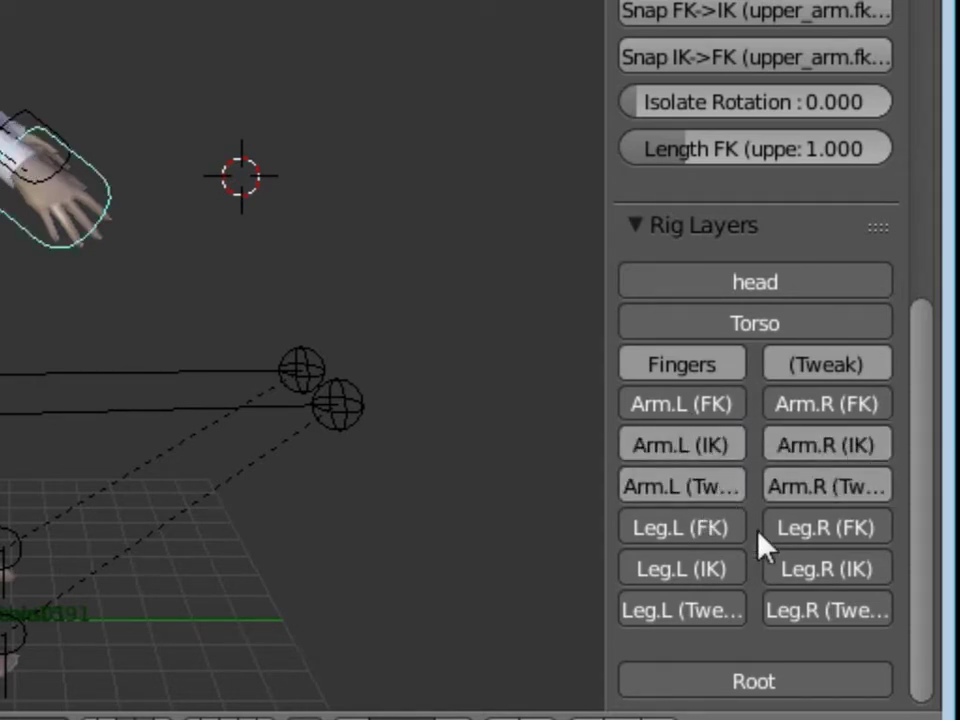
pyautogui.moveTo(609, 502)
pyautogui.mouseDown()
pyautogui.moveTo(332, 518)
pyautogui.moveTo(432, 521)
pyautogui.mouseUp()
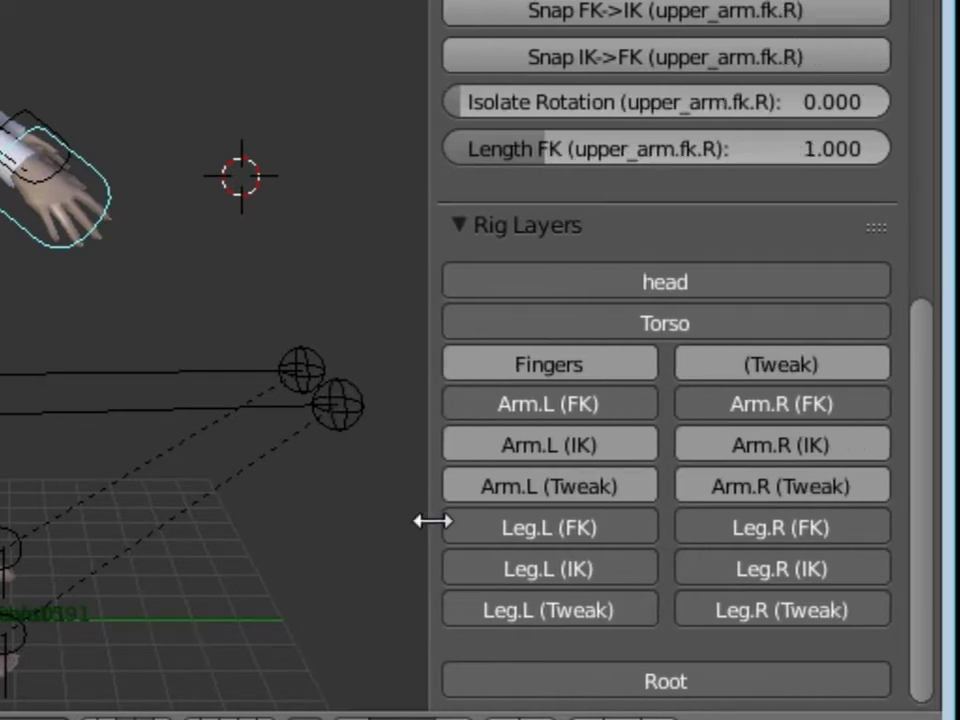
pyautogui.click(785, 610)
pyautogui.click(645, 605)
pyautogui.click(628, 530)
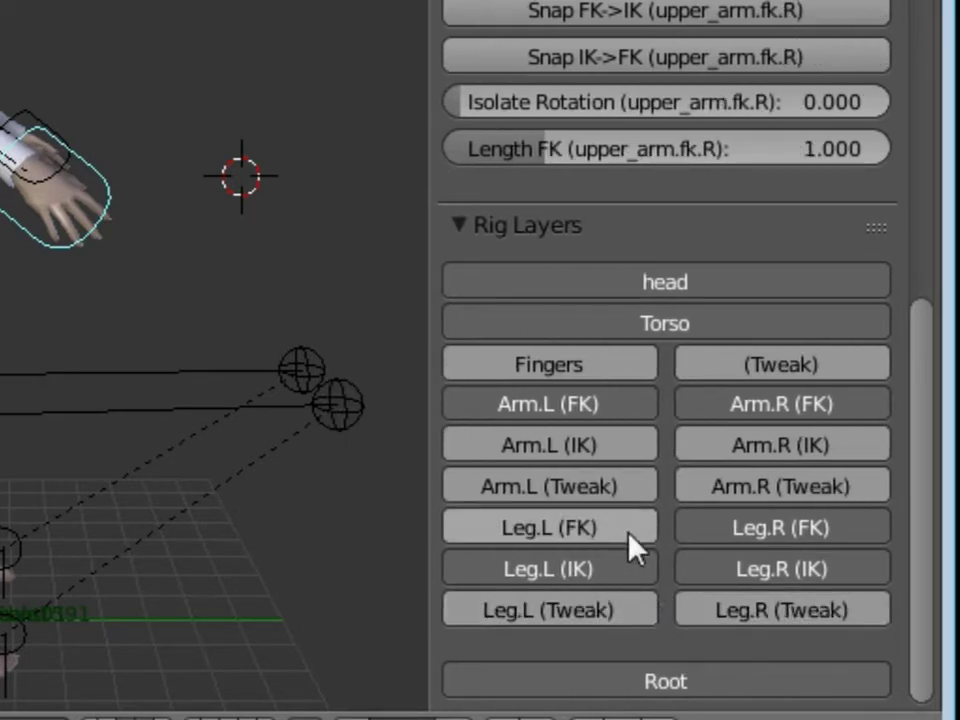
pyautogui.click(733, 530)
pyautogui.moveTo(163, 409); pyautogui.dragTo(220, 380, button='middle')
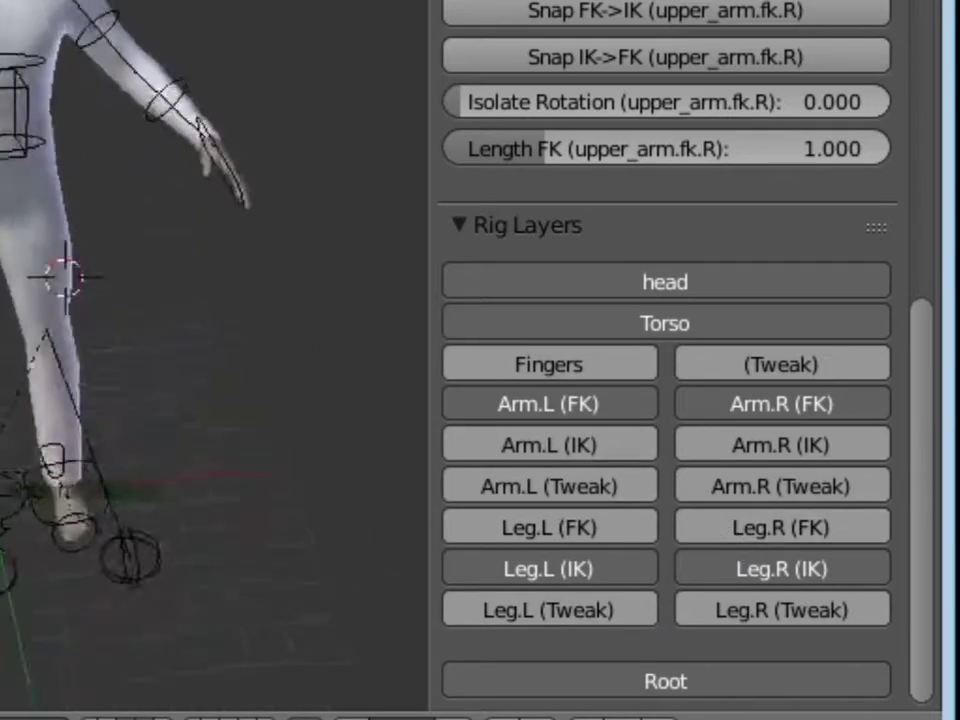
pyautogui.moveTo(86, 525)
pyautogui.mouseDown(button='middle')
pyautogui.moveTo(8, 440)
pyautogui.moveTo(32, 180)
pyautogui.moveTo(40, 352)
pyautogui.mouseUp(button='middle')
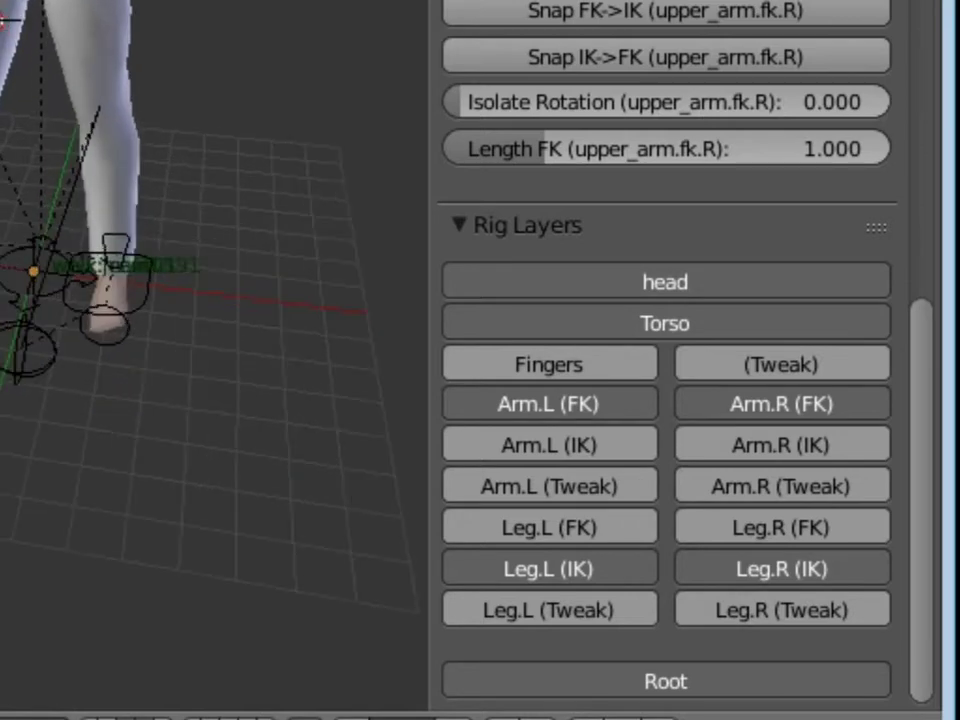
pyautogui.moveTo(103, 305)
pyautogui.mouseDown(button='middle')
pyautogui.moveTo(103, 429)
pyautogui.moveTo(120, 560)
pyautogui.mouseUp(button='middle')
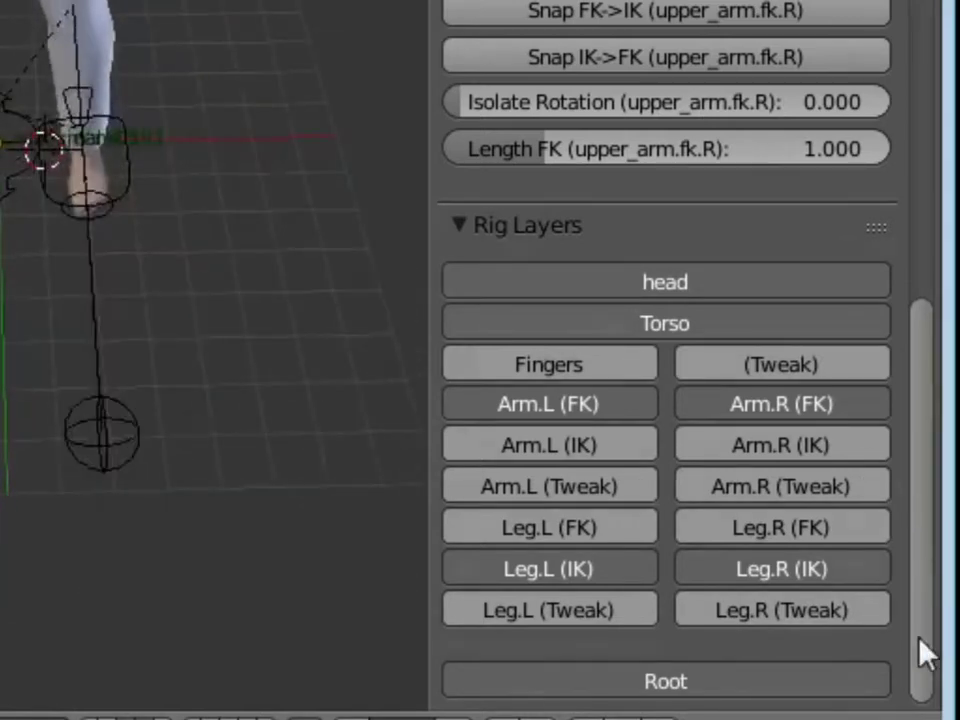
pyautogui.moveTo(79, 317)
pyautogui.mouseDown(button='middle')
pyautogui.moveTo(60, 280)
pyautogui.moveTo(232, 56)
pyautogui.mouseUp(button='middle')
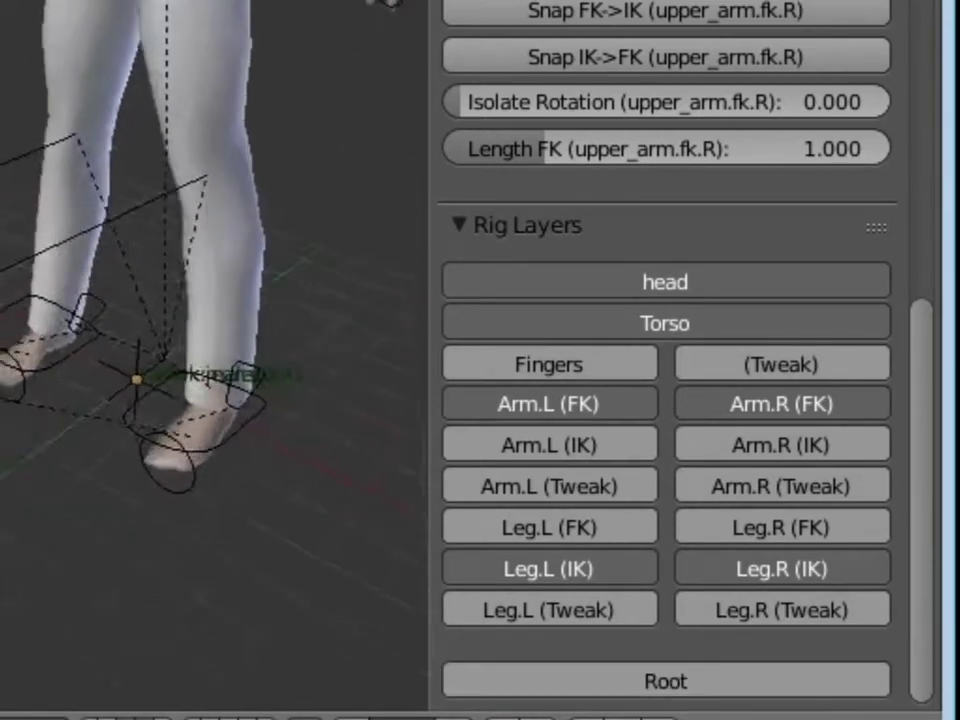
pyautogui.moveTo(205, 285); pyautogui.dragTo(32, 375, button='middle')
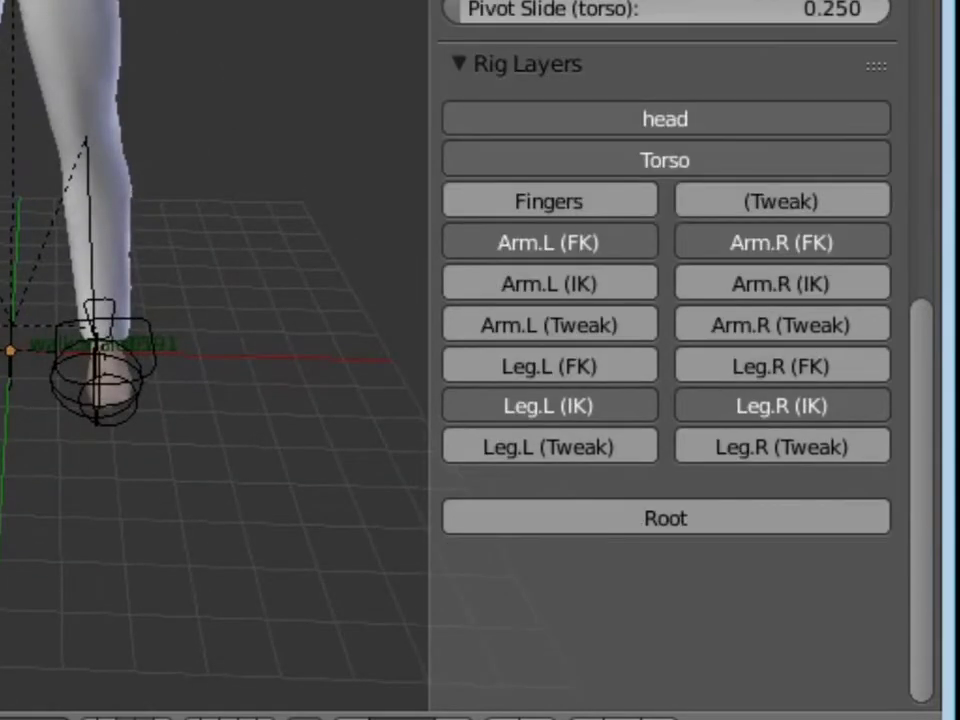
pyautogui.moveTo(300, 560); pyautogui.dragTo(454, 561, button='middle')
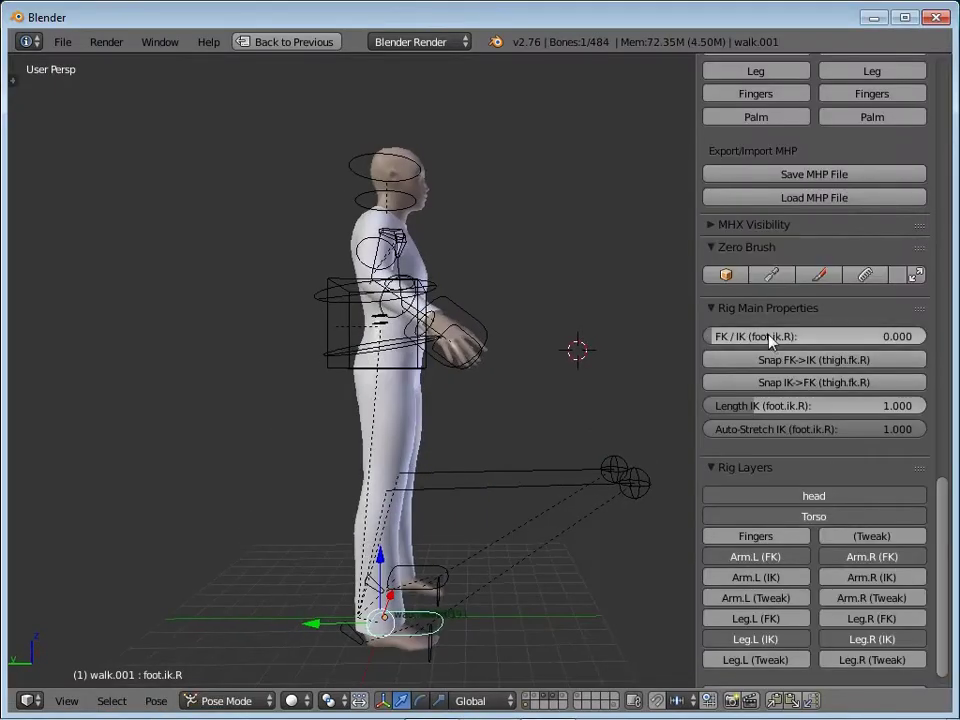
# Set the right foot's FK/IK blend to 1.000 and bring the raised right leg back down
pyautogui.moveTo(511, 525); pyautogui.dragTo(815, 342, button='middle')
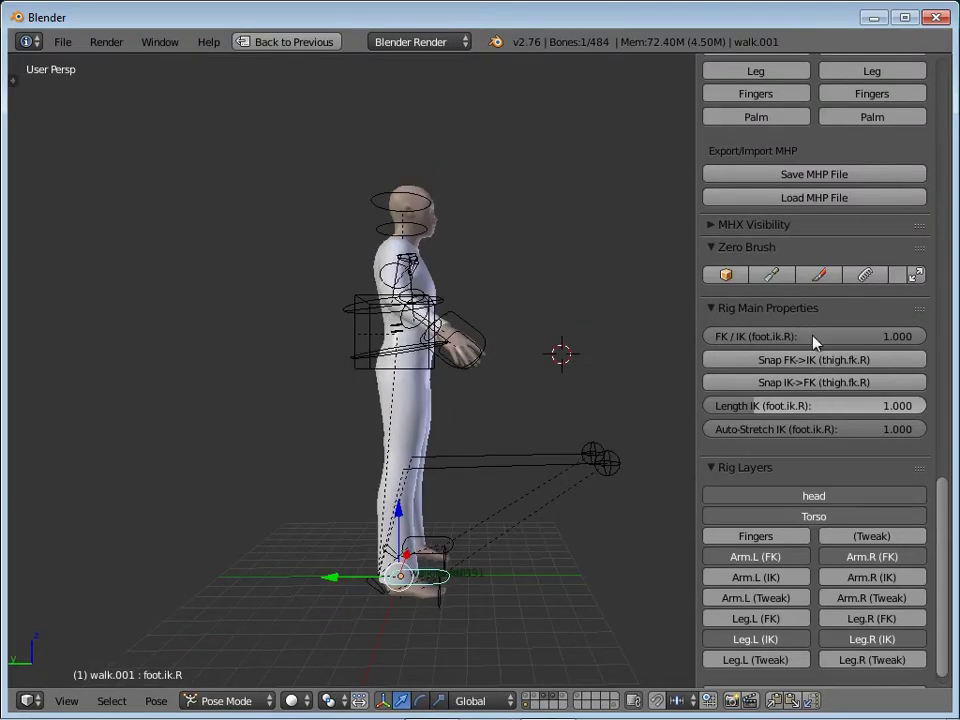
pyautogui.moveTo(760, 336); pyautogui.dragTo(812, 305)
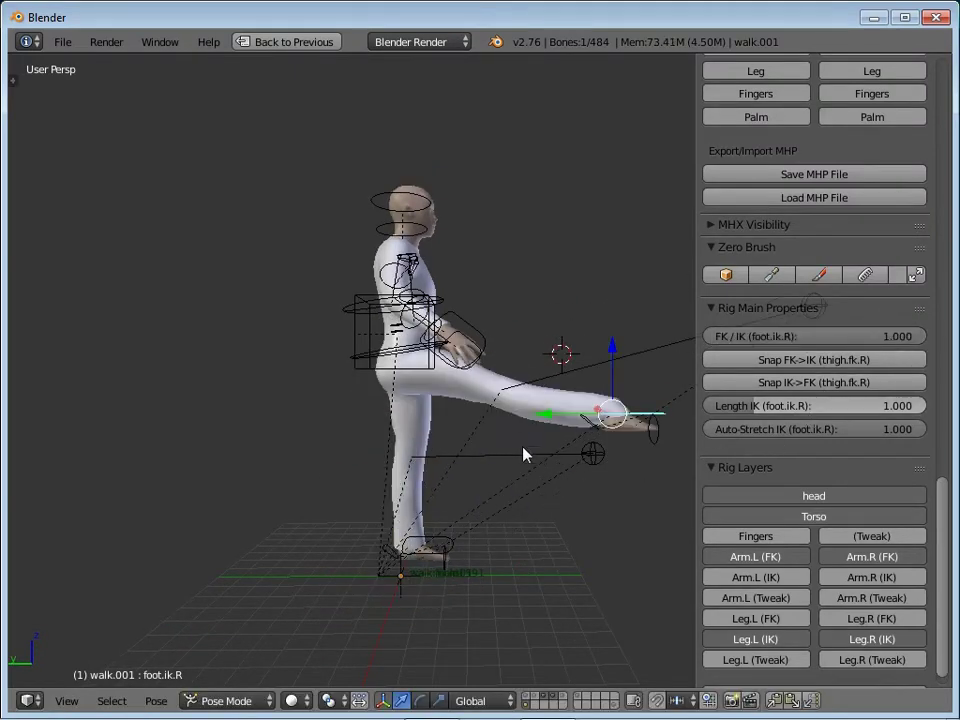
pyautogui.moveTo(486, 546)
pyautogui.mouseDown(button='middle')
pyautogui.moveTo(437, 411)
pyautogui.moveTo(424, 426)
pyautogui.mouseUp(button='middle')
# Collapse the MHX Main settings group and enable Outline Selected
pyautogui.scroll(4, 280, 452)
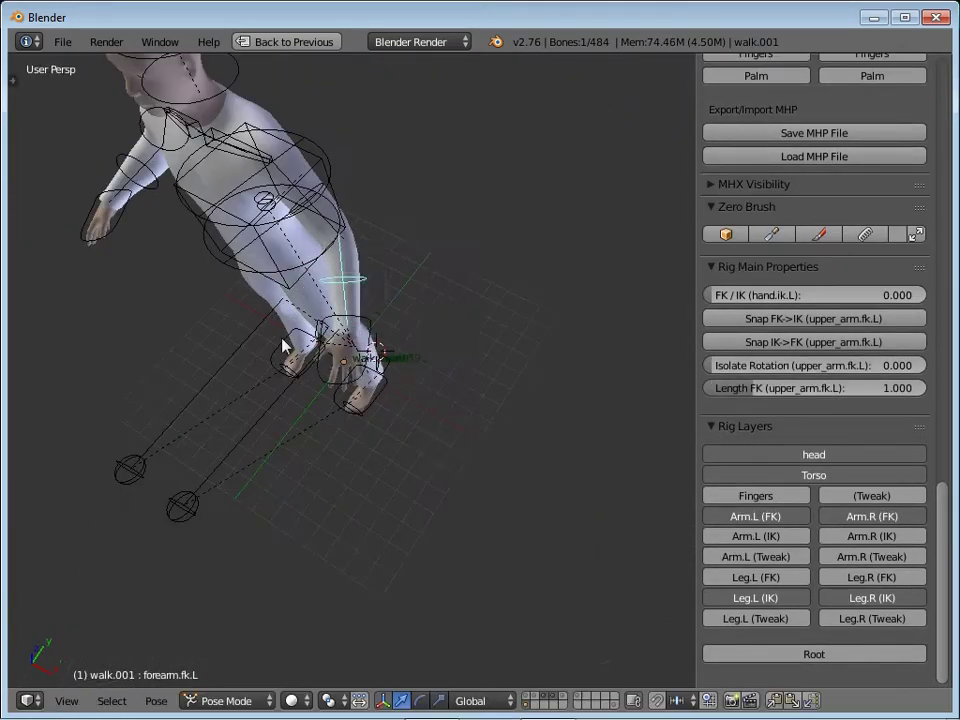
pyautogui.click(848, 472)
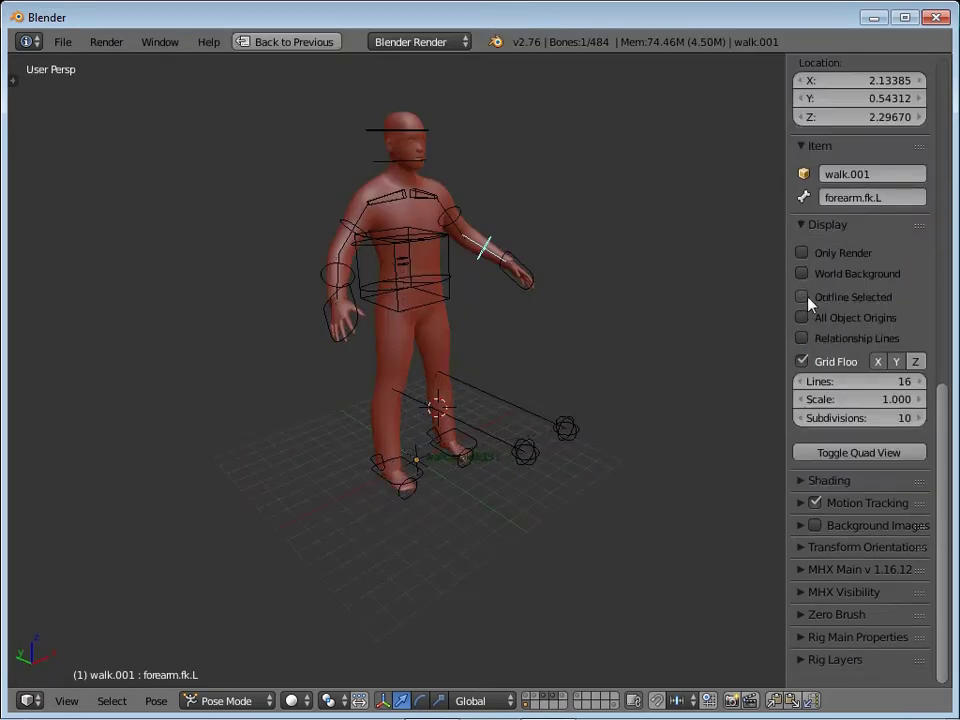
pyautogui.click(808, 298)
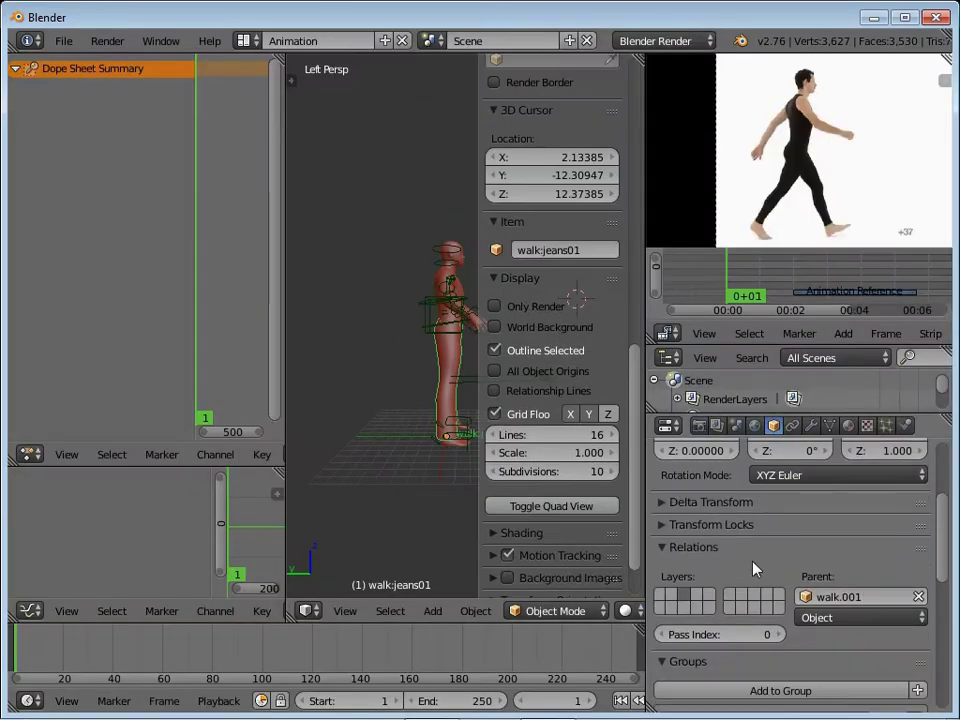
# Switch the Dope Sheet to Action Editor, create a 'Walk cycle' action, and enlarge the 3D view
pyautogui.scroll(-5, 786, 578)
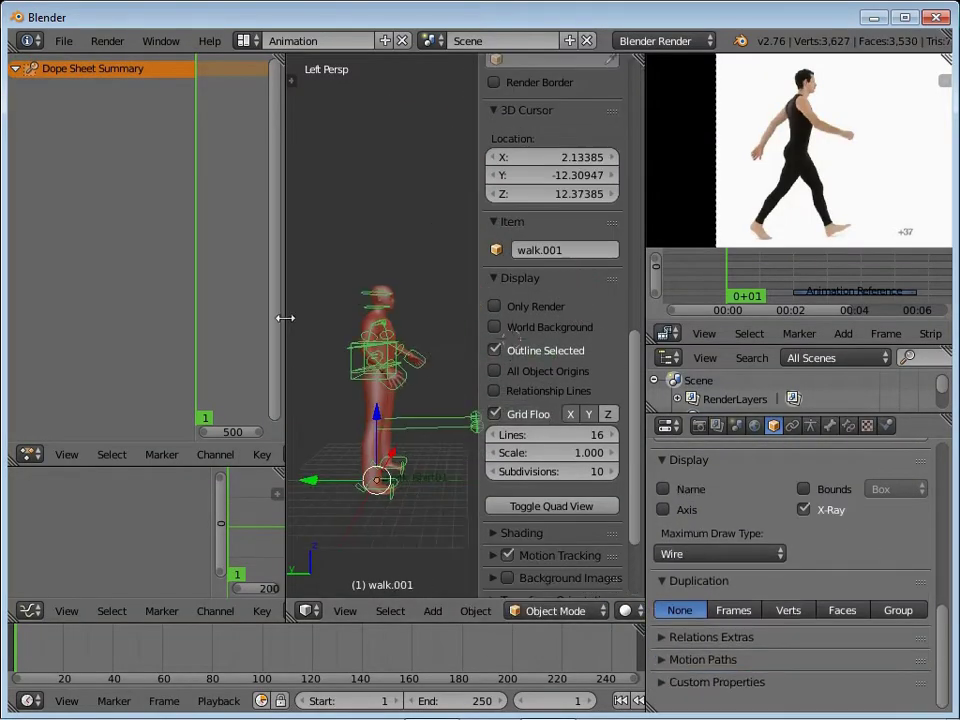
pyautogui.click(330, 455)
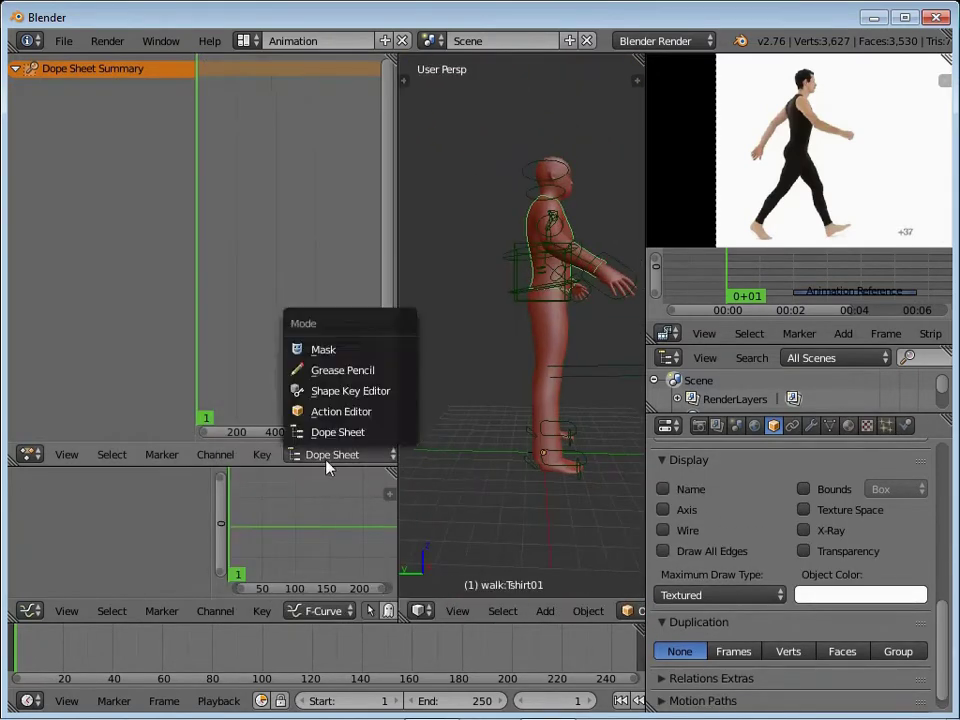
pyautogui.click(340, 411)
pyautogui.write('le')
pyautogui.press('Return')
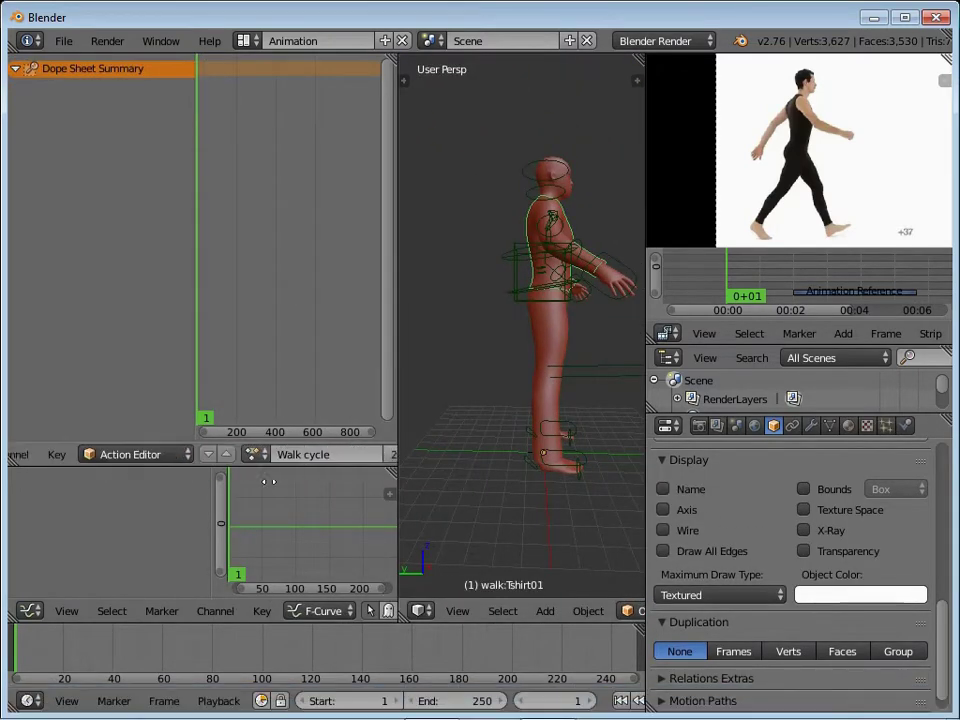
pyautogui.moveTo(585, 625); pyautogui.dragTo(585, 654)
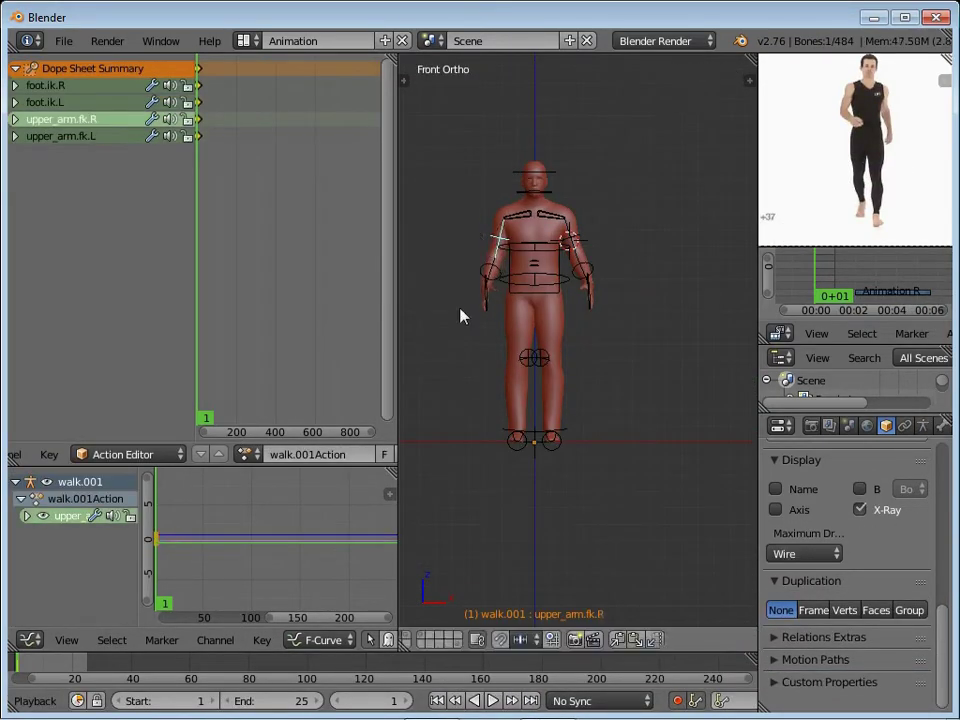
# Slide the right foot forward into a stride and rotate the left upper arm
pyautogui.moveTo(480, 503); pyautogui.dragTo(577, 503)
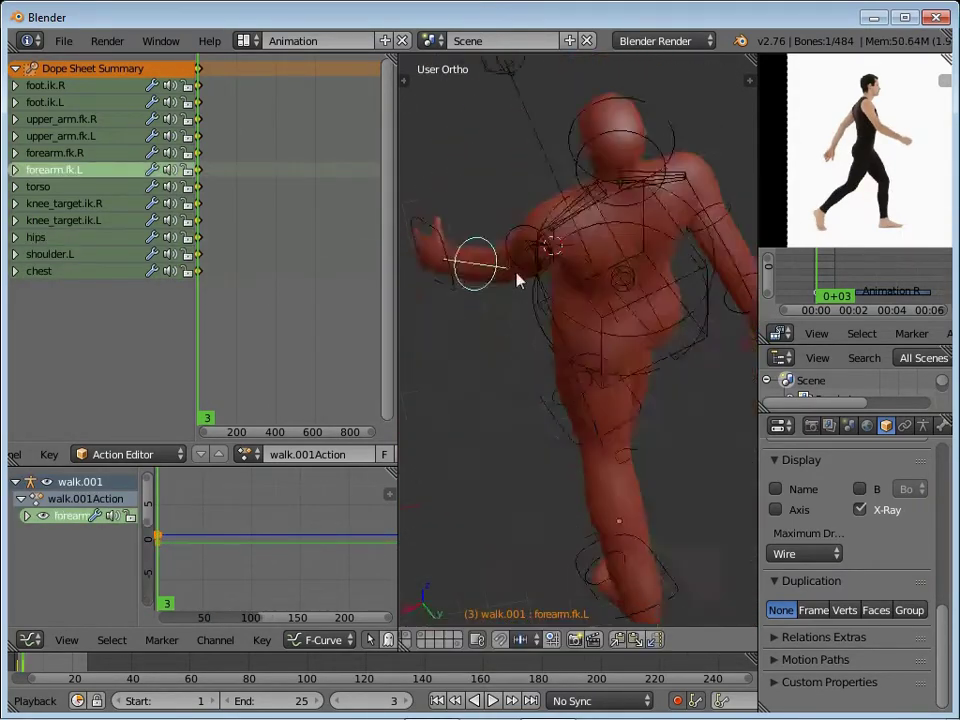
pyautogui.press('r')
pyautogui.press('y')
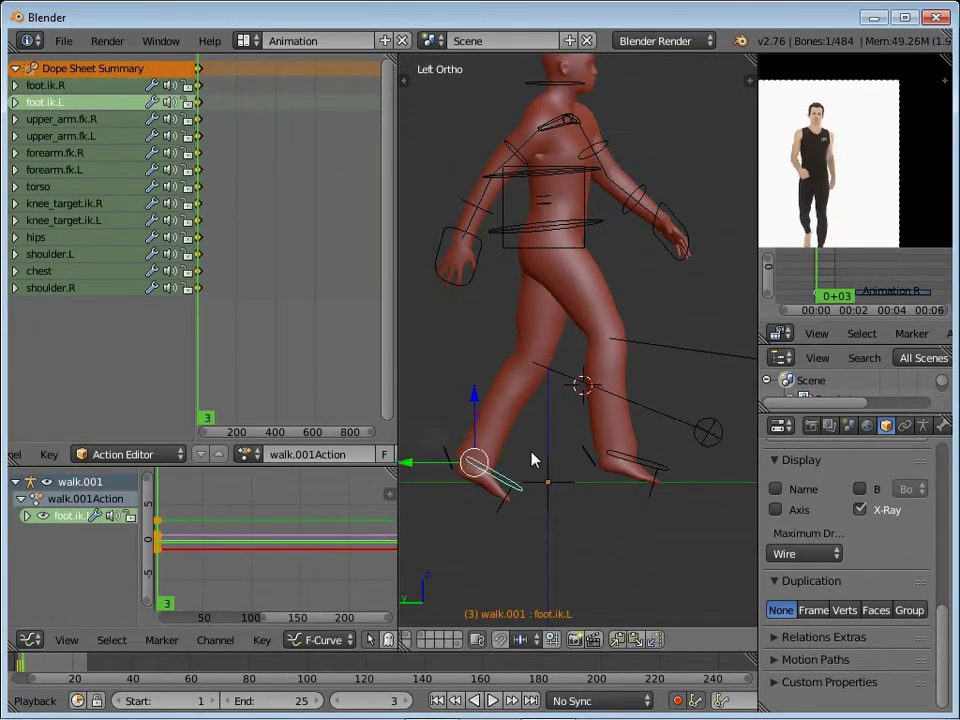
# Reselect foot.ik.R, step back to frame 2, and maximize the timeline
pyautogui.rightClick(602, 450)
pyautogui.press('Left')
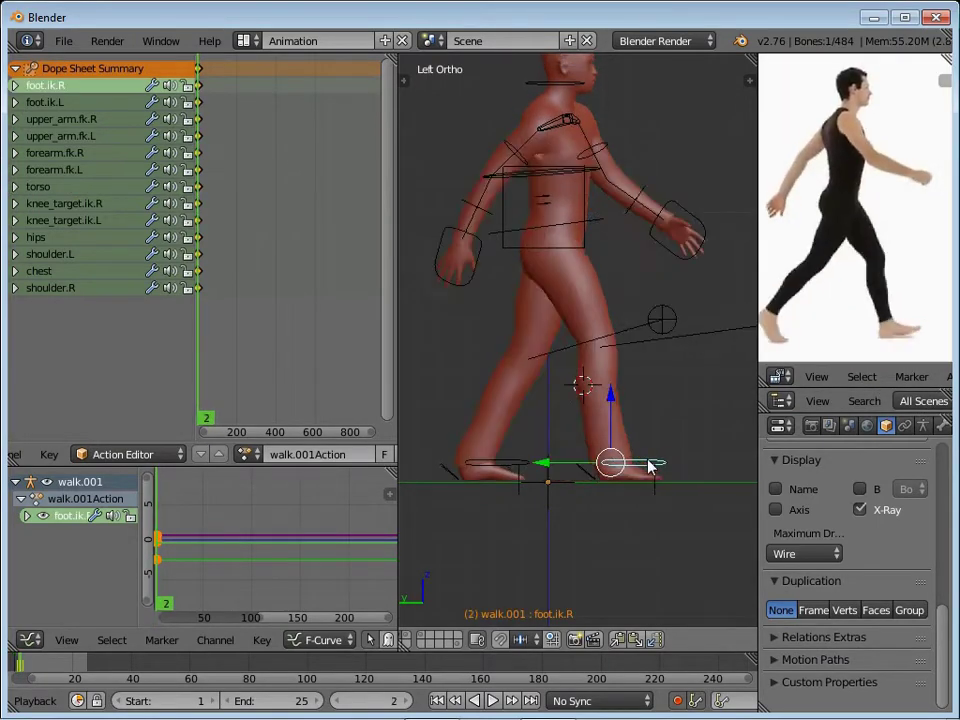
pyautogui.hotkey('shift', 'space')
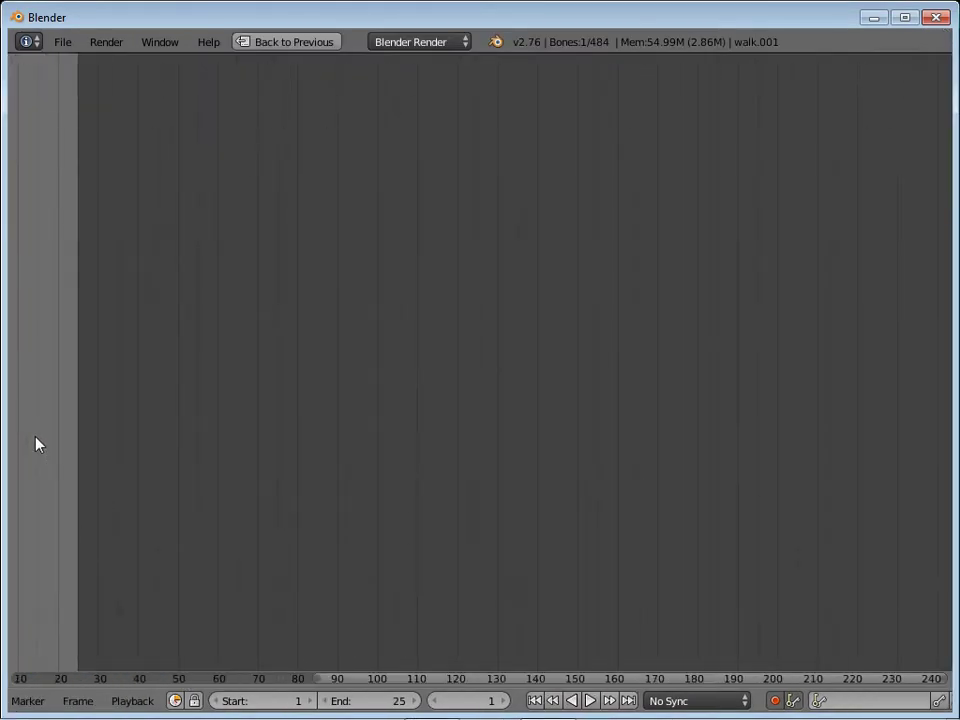
# Move the frame-2 keyframes onto frame 1 in the maximized Action Editor, then restore the layout
pyautogui.hotkey('shift', 'space')
pyautogui.hotkey('shift', 'space')
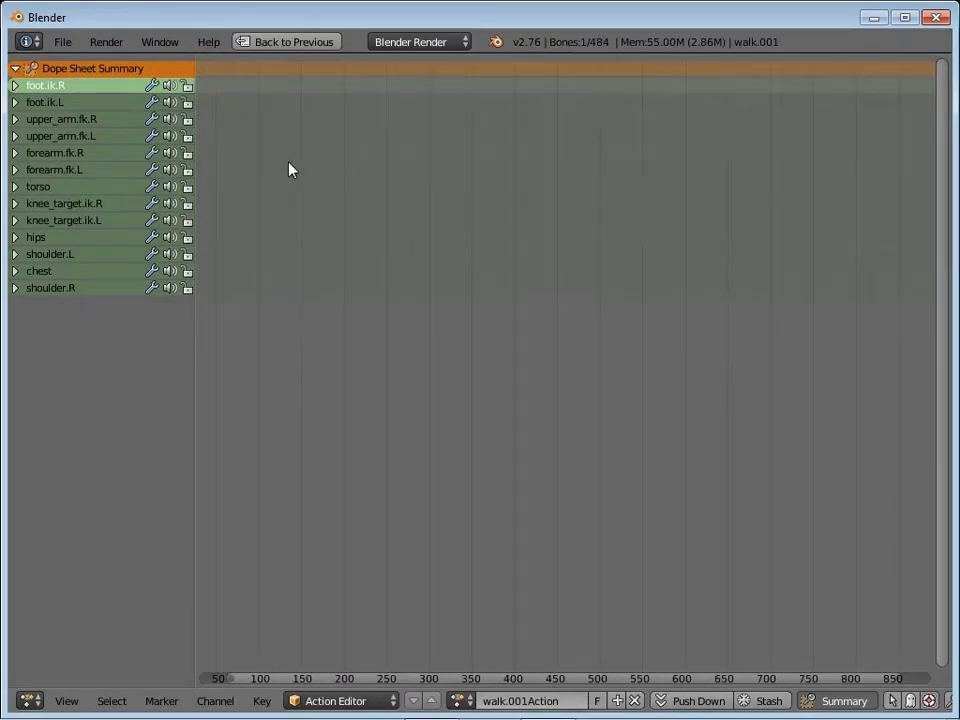
pyautogui.press('Home')
pyautogui.keyDown('ctrl'); pyautogui.rightClick(870, 60); pyautogui.keyUp('ctrl')
pyautogui.press('g')
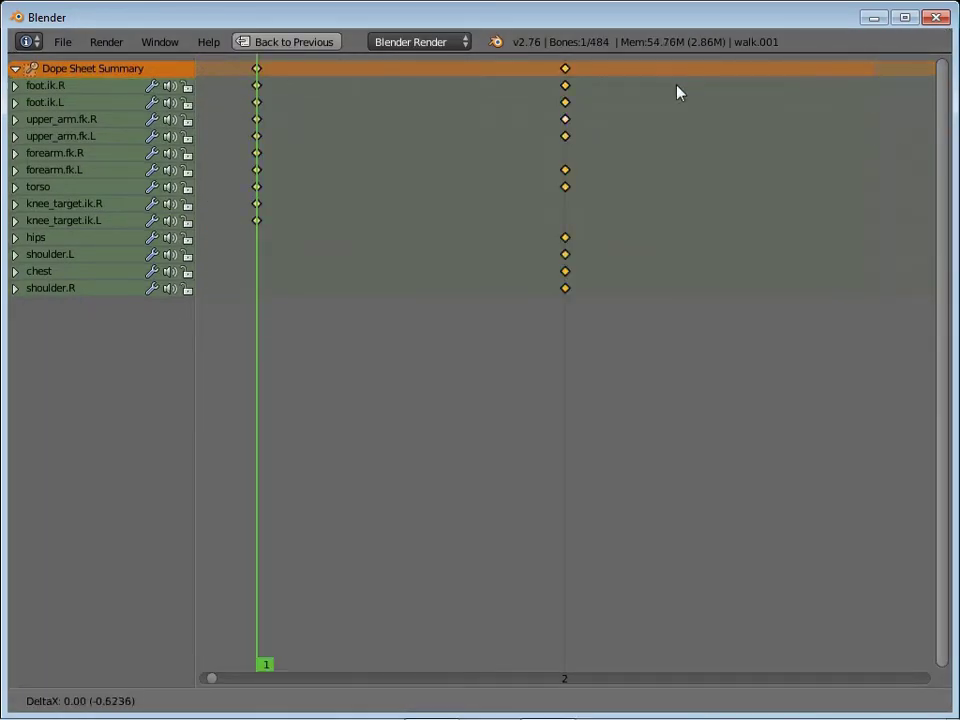
pyautogui.rightClick(563, 52)
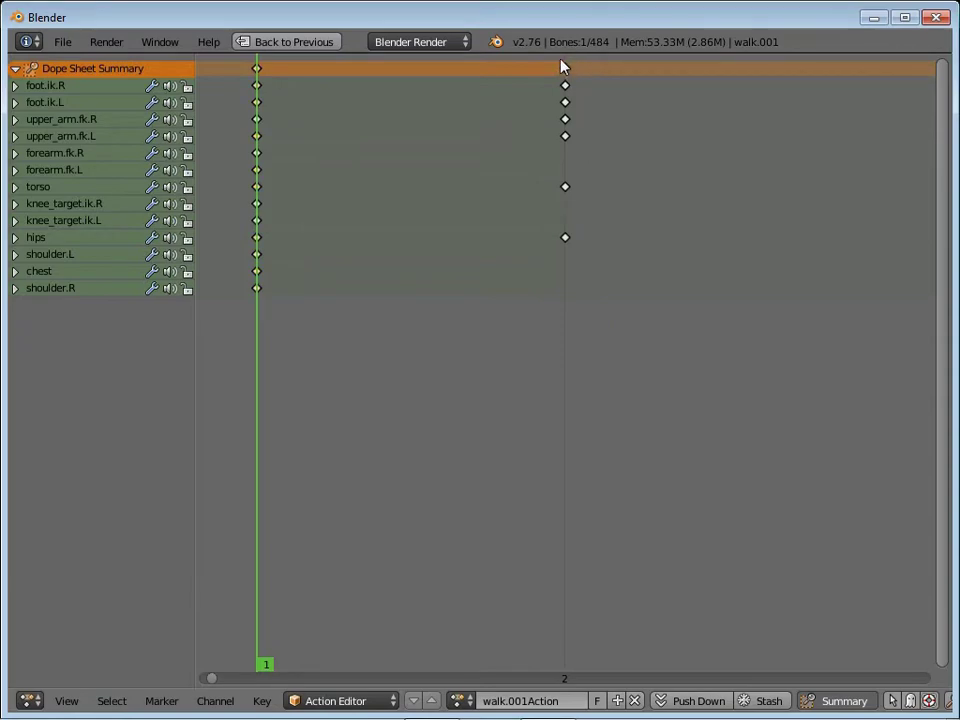
pyautogui.press('g')
pyautogui.click(407, 111)
pyautogui.hotkey('shift', 'space')
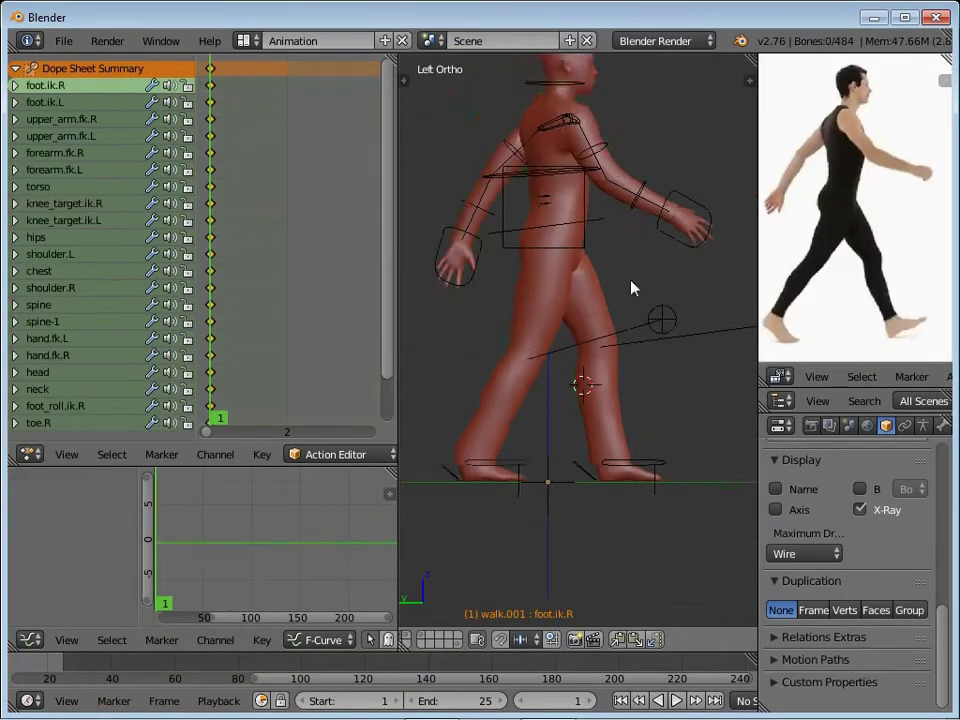
# Relax the shoulder pose by 50 % and rotate the left shoulder from the left side view
pyautogui.hotkey('alt', 'e')
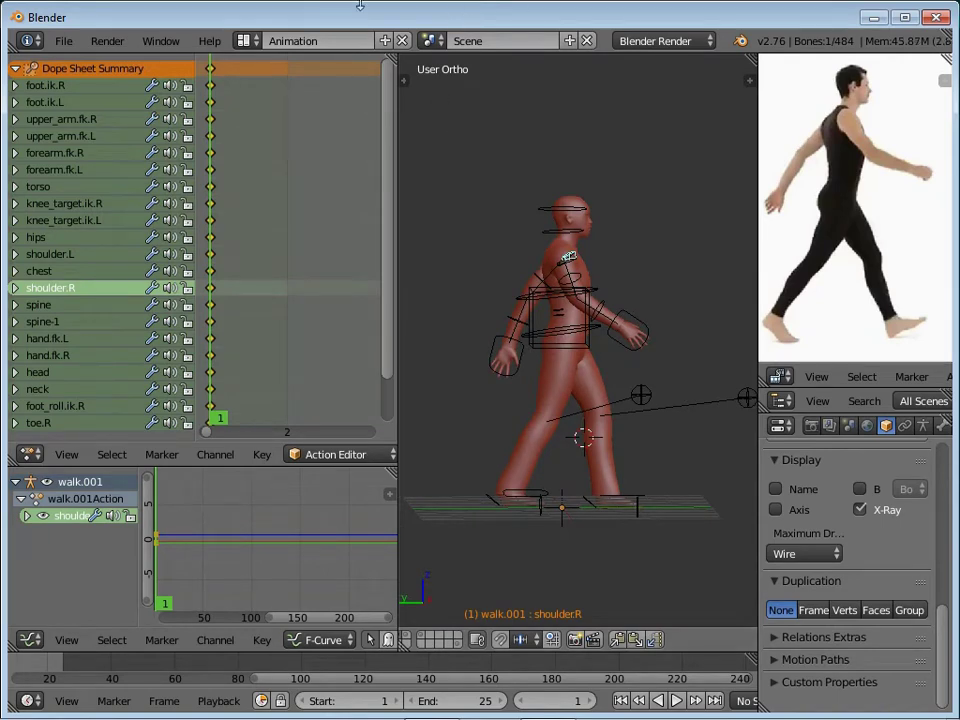
pyautogui.scroll(2, 589, 279)
pyautogui.press('ctrl+KP_3')
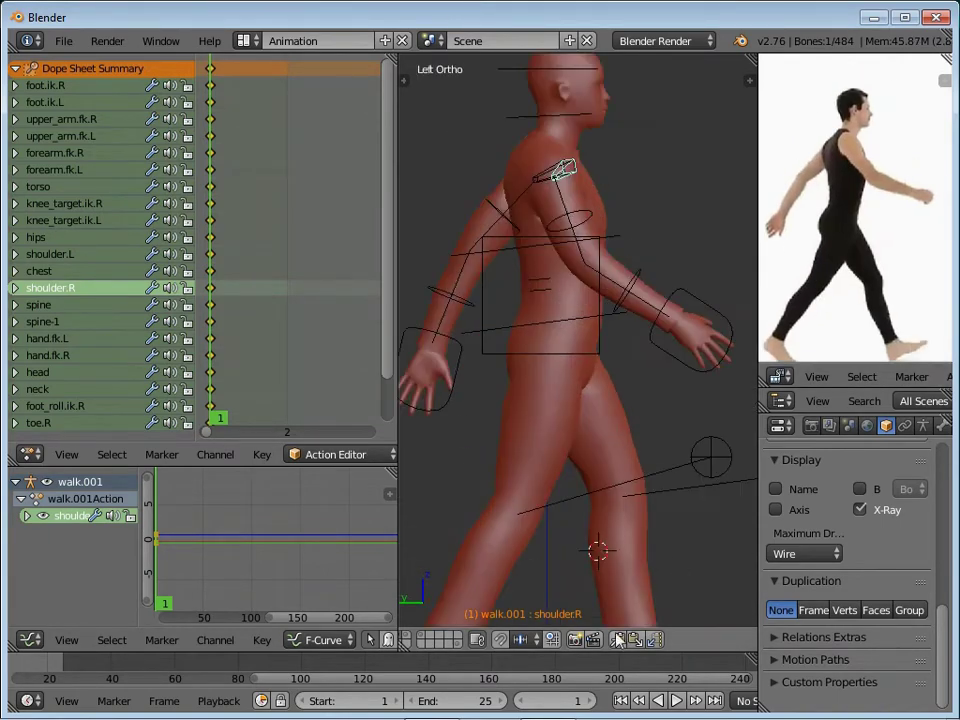
pyautogui.scroll(-2, 630, 204)
pyautogui.rightClick(570, 214)
pyautogui.press('r')
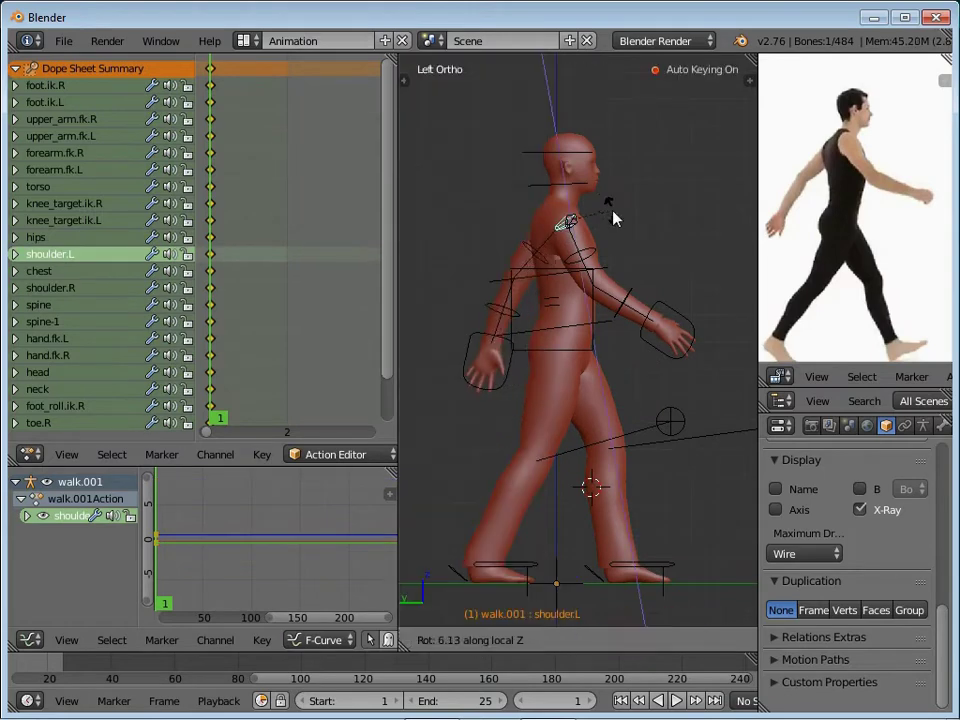
pyautogui.press('KP_1')
# Swing the upper arms and select the left foot IK control
pyautogui.rightClick(480, 250)
pyautogui.press('r')
pyautogui.press('ctrl+KP_3')
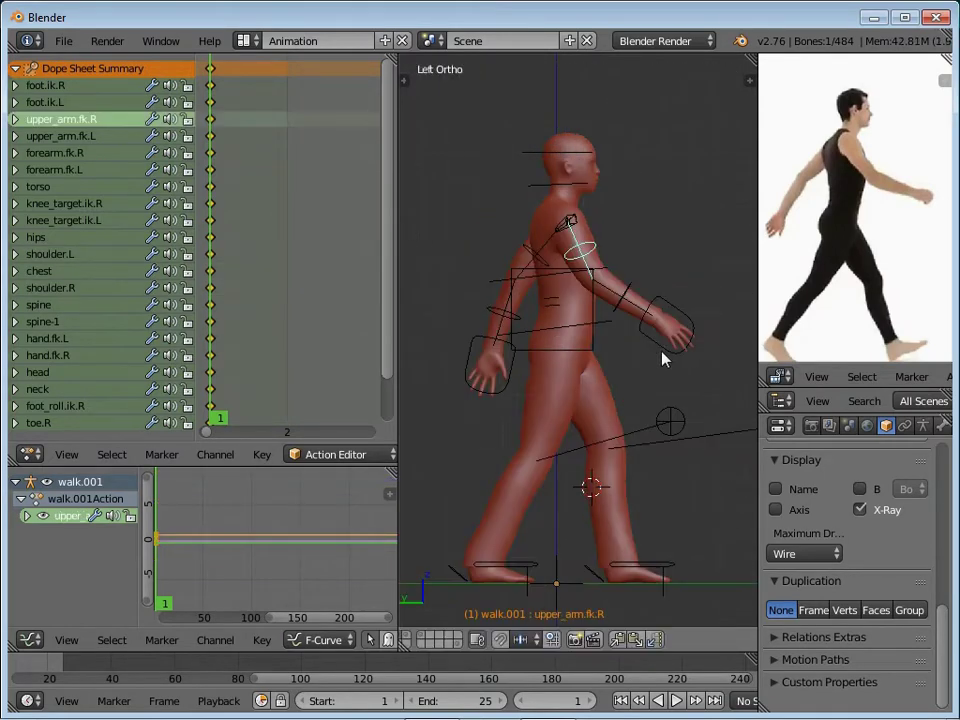
pyautogui.rightClick(560, 240)
pyautogui.press('r')
pyautogui.rightClick(619, 564)
# Rotate the hips, bend spine-1 forward, rotate the chest, and tilt the head and neck
pyautogui.rightClick(621, 322)
pyautogui.press('r')
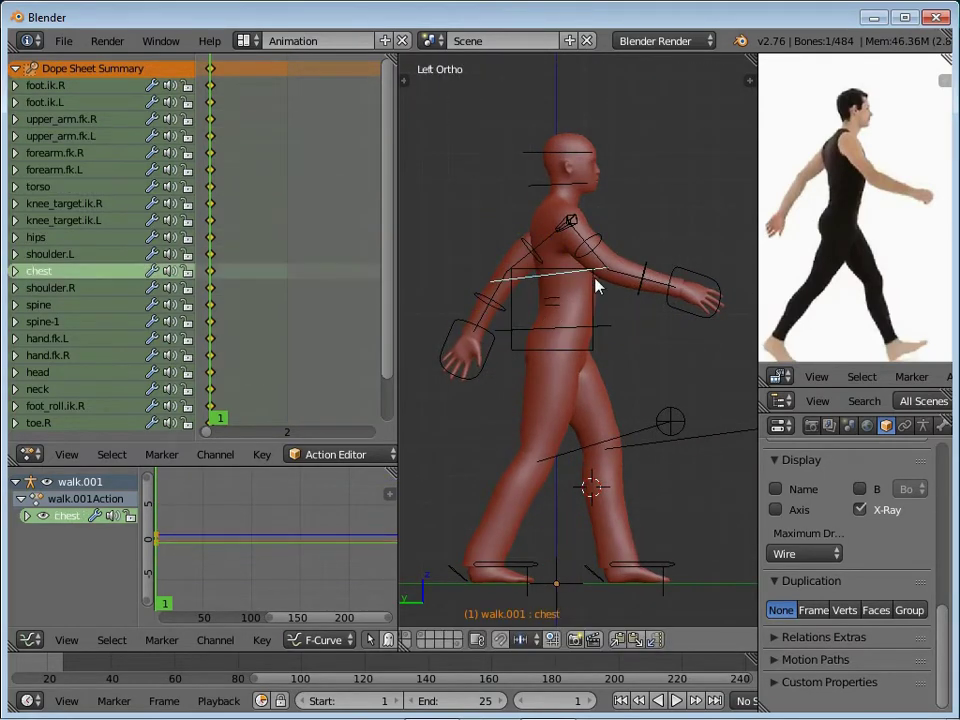
pyautogui.rightClick(597, 285)
pyautogui.press('r')
pyautogui.rightClick(585, 265)
pyautogui.press('r')
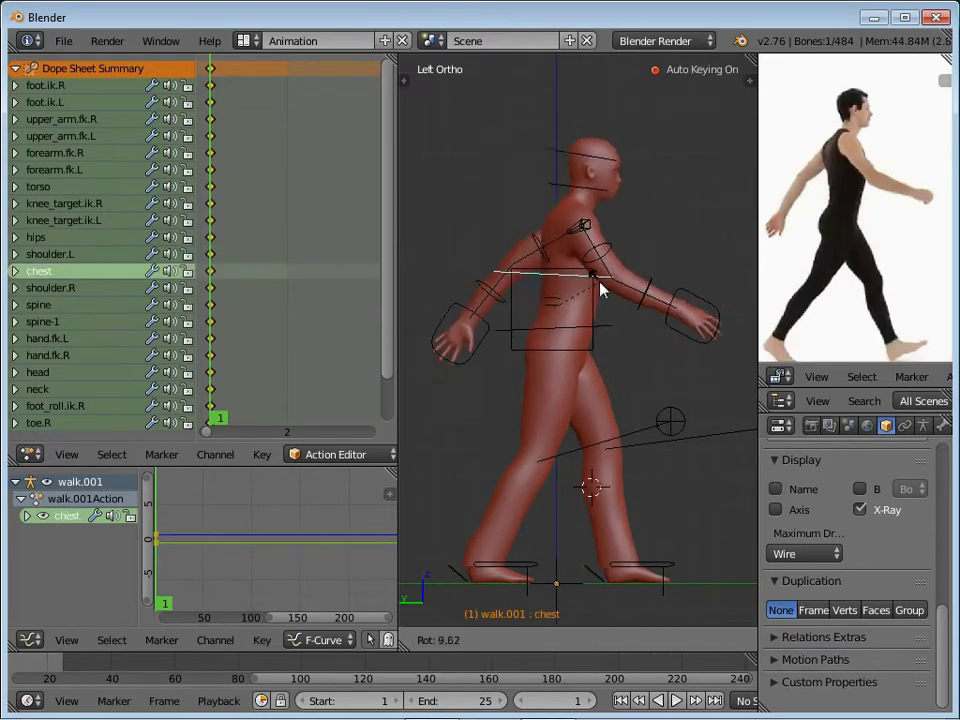
pyautogui.rightClick(565, 205)
pyautogui.press('r')
# Rotate the torso control and readjust the hips from the right side view
pyautogui.moveTo(540, 270); pyautogui.dragTo(586, 287, button='middle')
pyautogui.rightClick(586, 287)
pyautogui.press('ctrl+KP_3')
pyautogui.press('r')
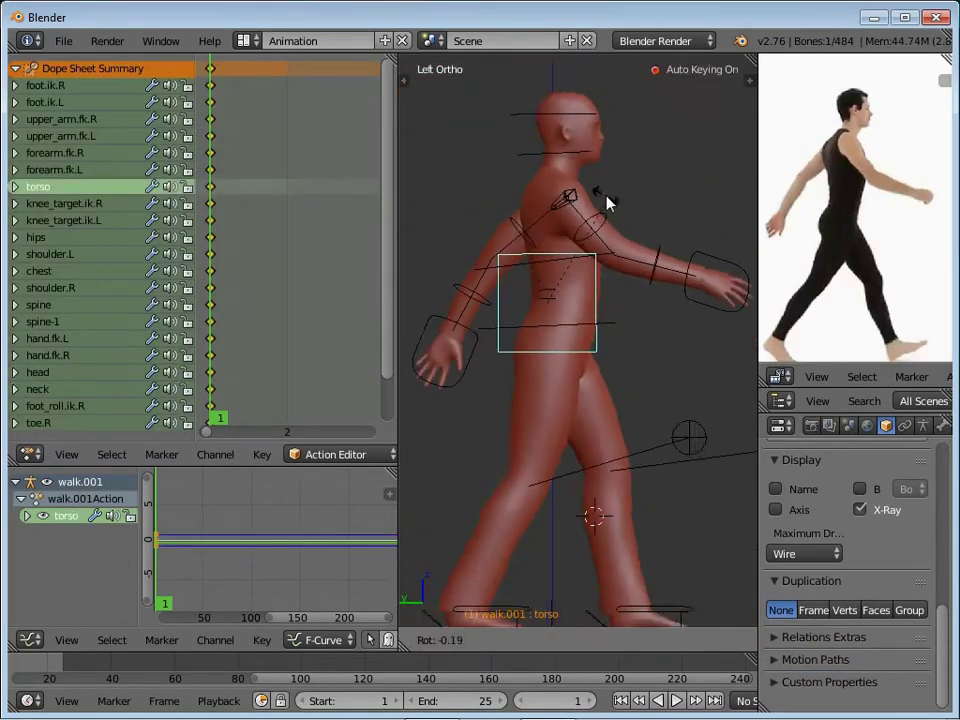
pyautogui.press('KP_3')
pyautogui.rightClick(548, 240)
pyautogui.rightClick(600, 328)
pyautogui.press('r')
pyautogui.click(697, 255)
# Bend the right forearm, roll foot_roll.ik.R, move the right foot IK, and rotate the left foot
pyautogui.rightClick(664, 289)
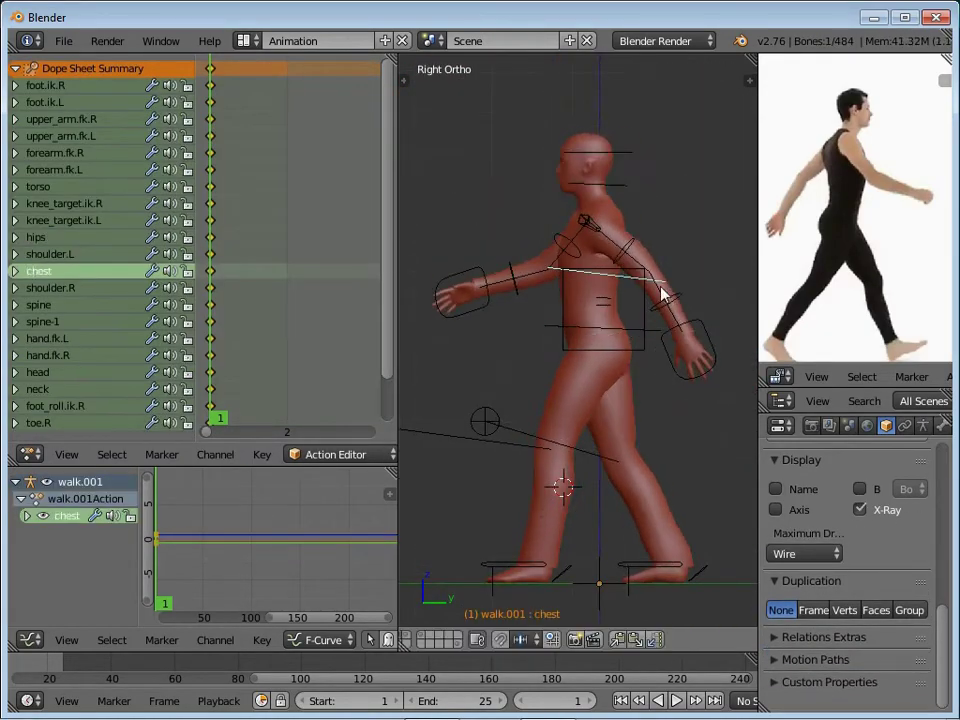
pyautogui.rightClick(514, 268)
pyautogui.press('r')
pyautogui.rightClick(664, 525)
pyautogui.press('r')
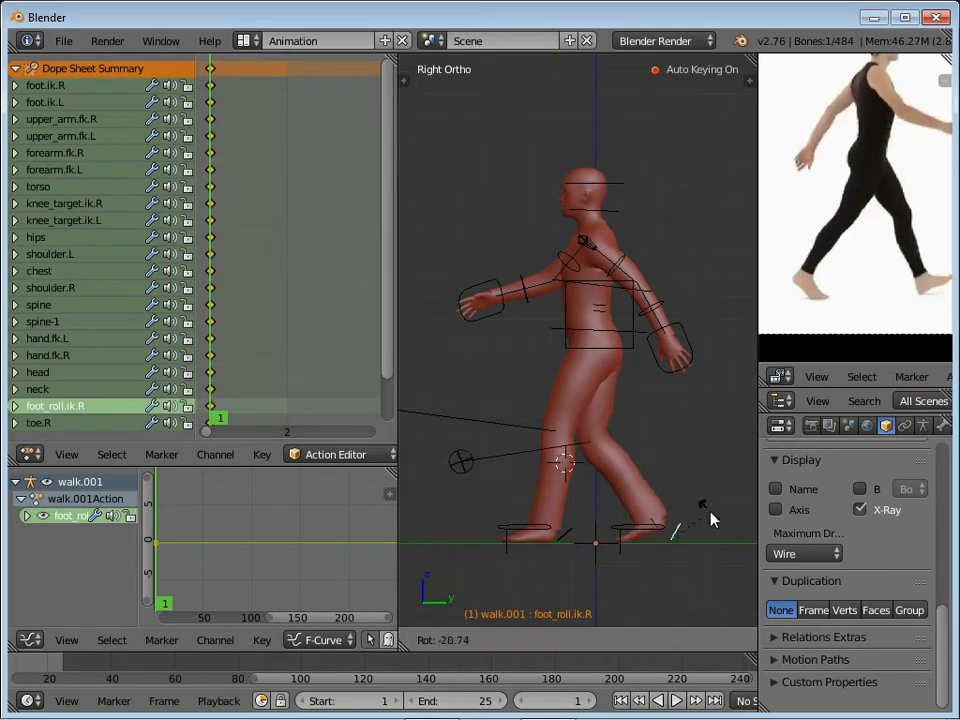
pyautogui.click(711, 514)
pyautogui.rightClick(705, 520)
pyautogui.press('g')
pyautogui.rightClick(530, 525)
pyautogui.press('r')
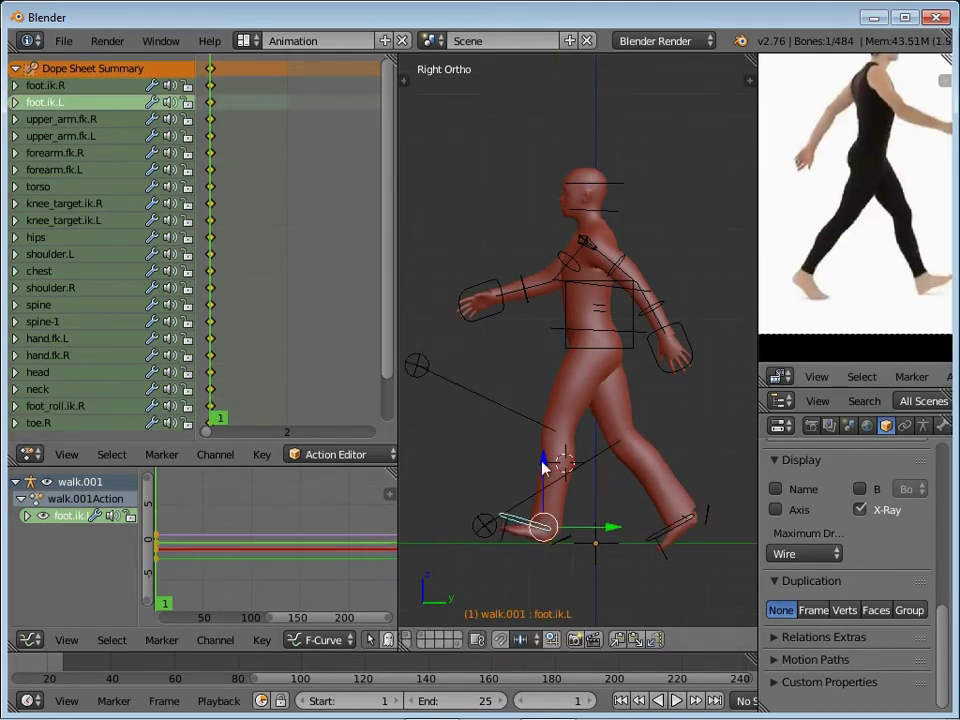
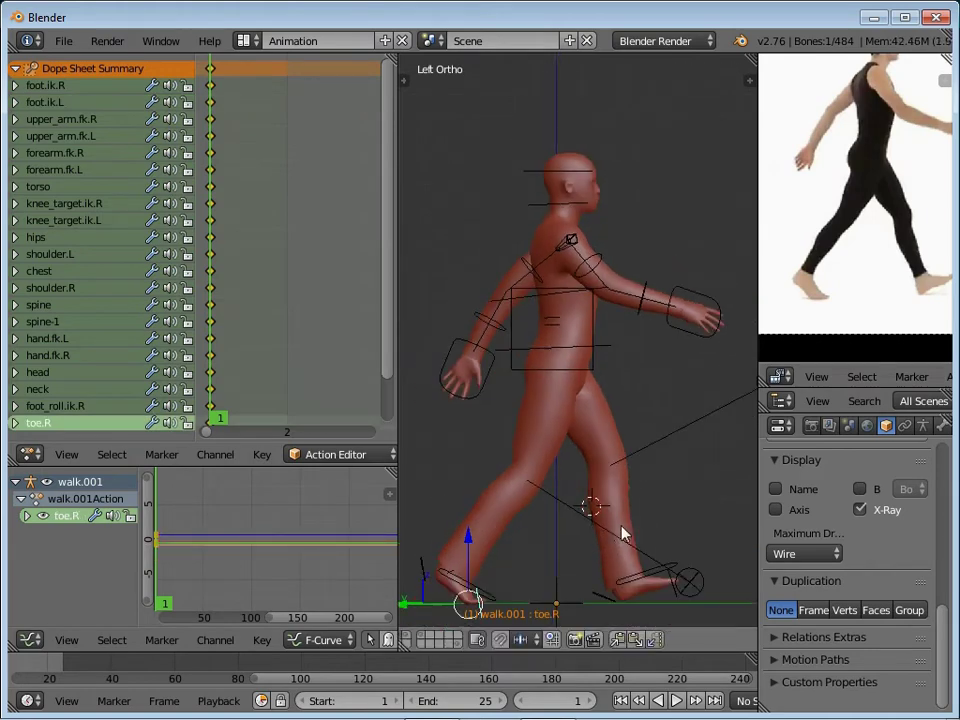
# Select the left foot roll and foot IK controls and fit the timeline to the frame range
pyautogui.scroll(3, 622, 535)
pyautogui.rightClick(589, 381)
pyautogui.press('r')
pyautogui.click(589, 381)
pyautogui.scroll(-5, 600, 360)
pyautogui.rightClick(600, 345)
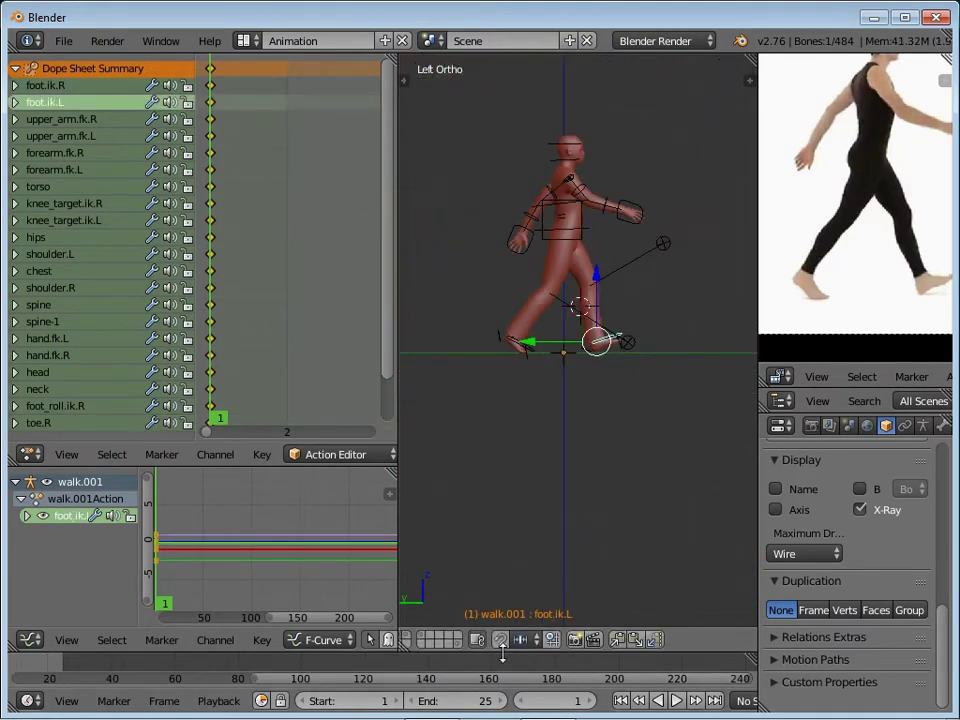
pyautogui.press('Home')
# Move the torso control down to lower the figure, then select every bone
pyautogui.scroll(1, 560, 300)
pyautogui.rightClick(556, 190)
pyautogui.press('g')
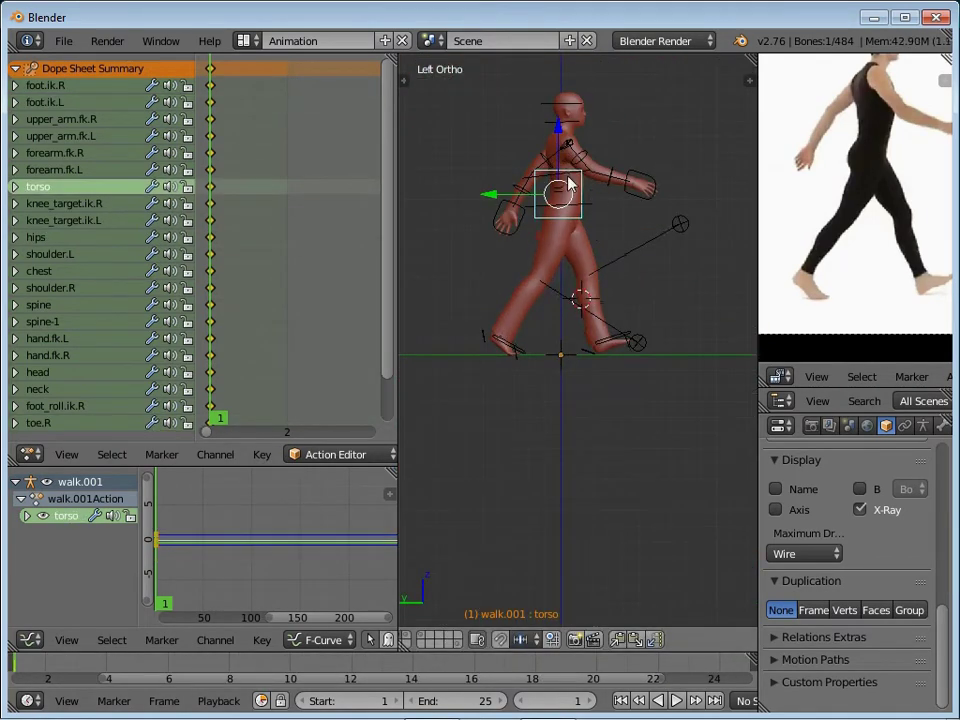
pyautogui.click(603, 325)
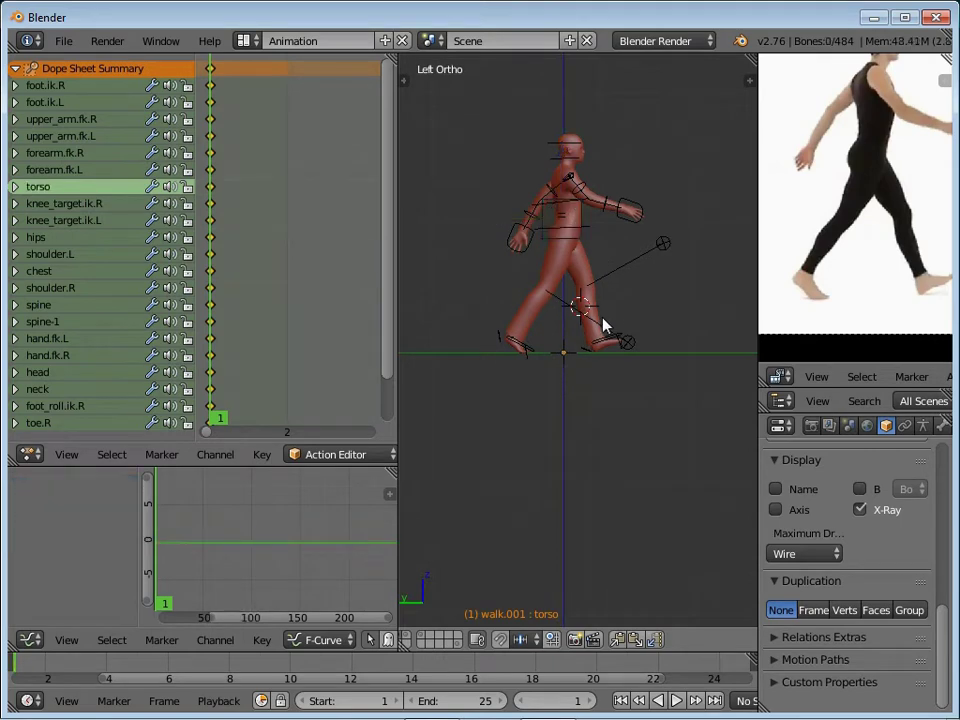
pyautogui.press('a')
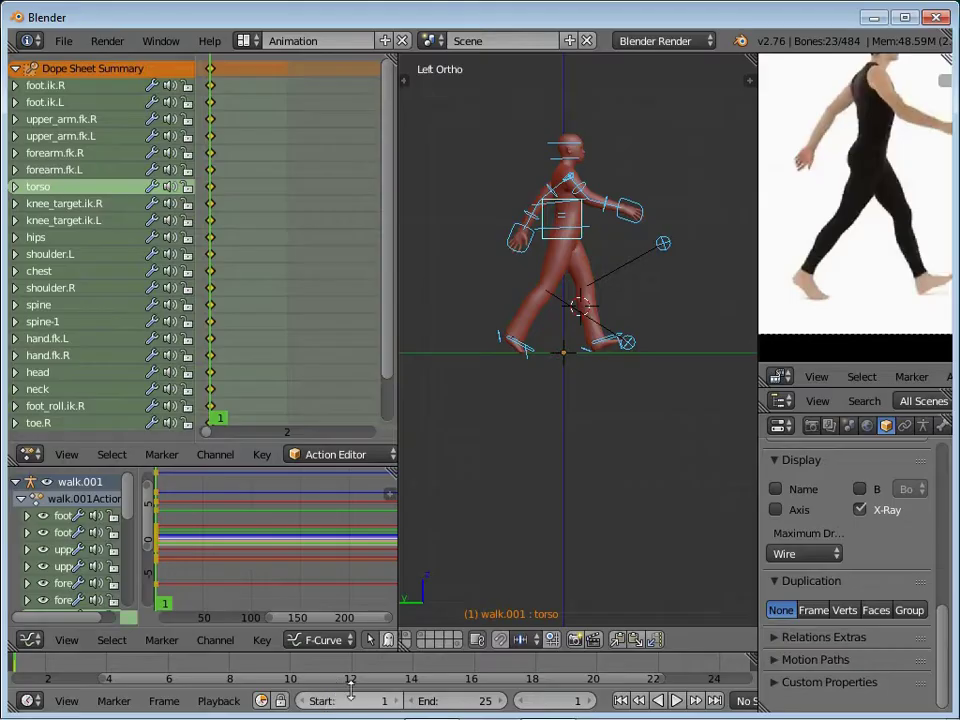
# Key the full-rig pose at frames 13 and 25, then return to frame 1
pyautogui.hotkey('alt', 'a')
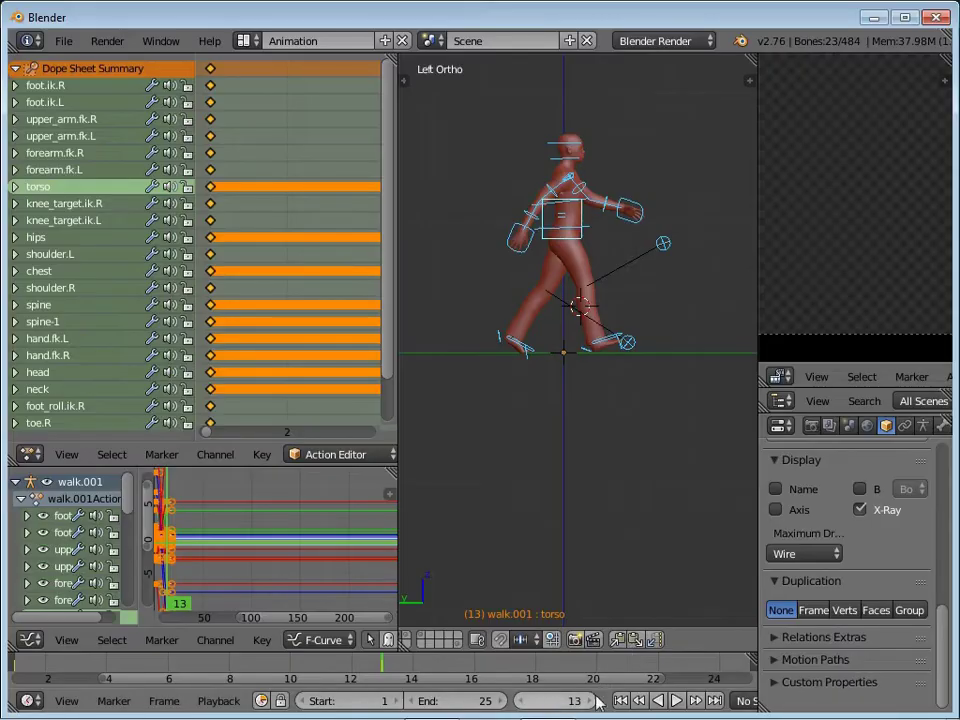
pyautogui.hotkey('shift', 'Right')
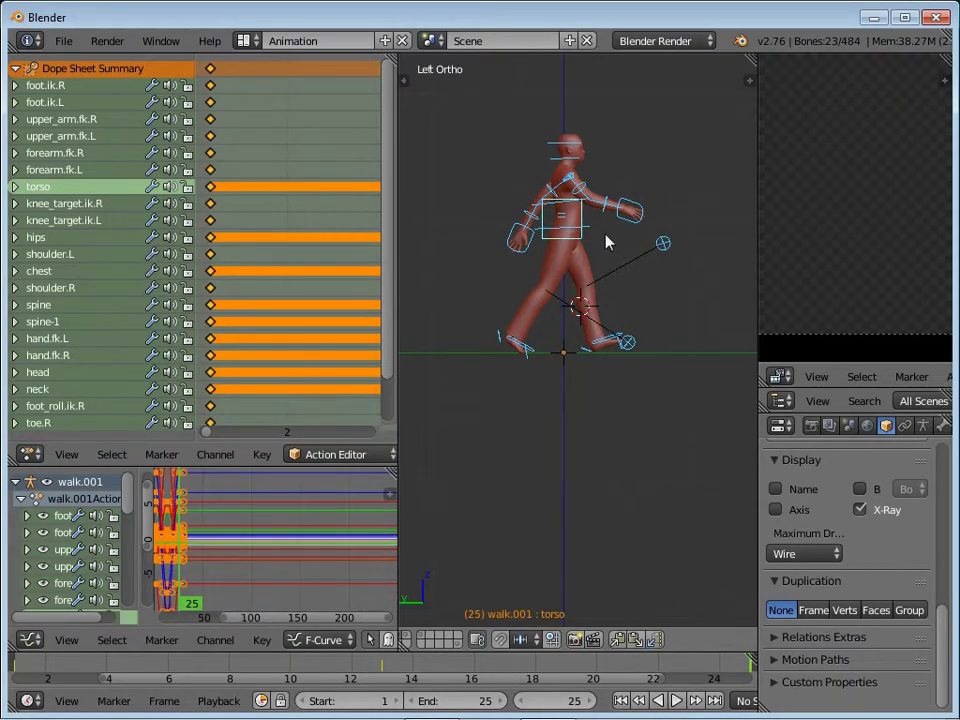
pyautogui.hotkey('shift', 'Left')
# Play the walk loop in a maximised viewport, orbiting to front and side views, then stop
pyautogui.hotkey('alt', 'a')
pyautogui.hotkey('ctrl', 'Up')
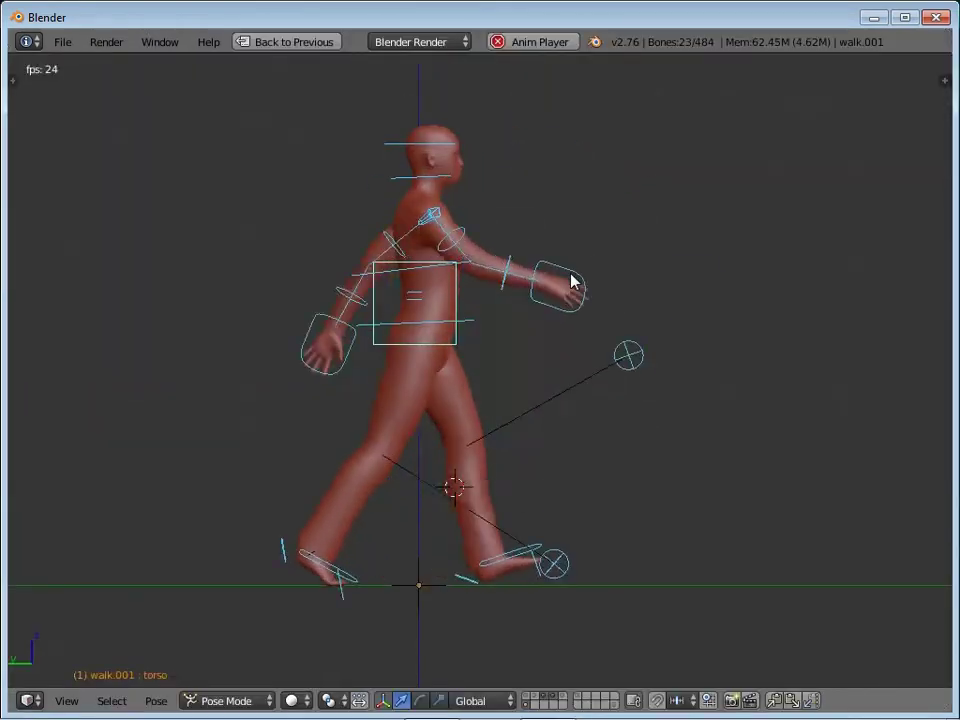
pyautogui.moveTo(617, 270); pyautogui.dragTo(489, 283, button='middle')
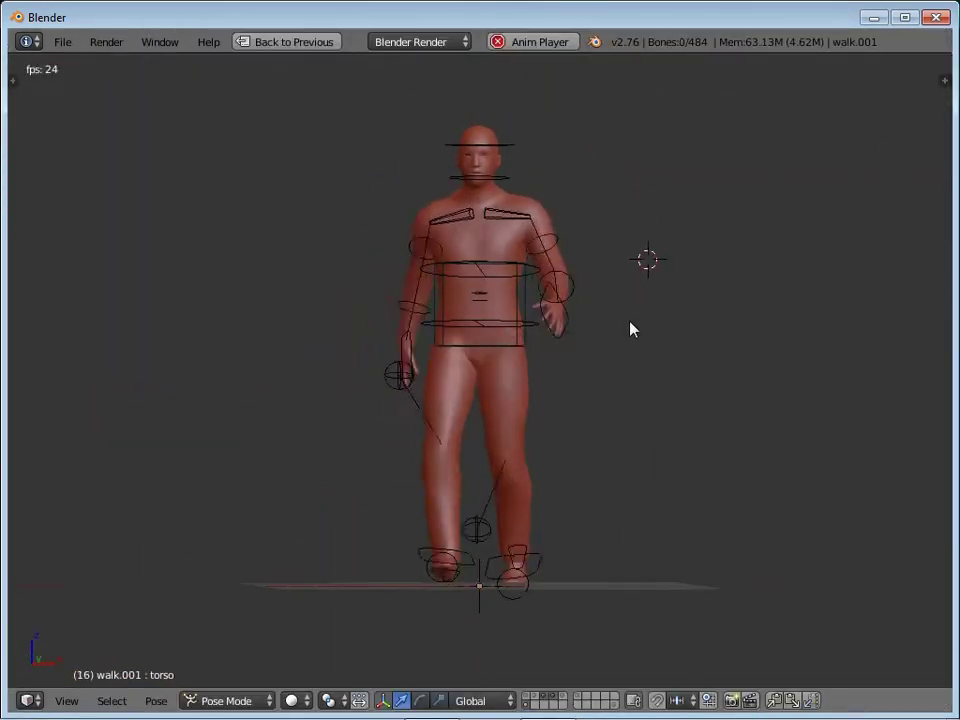
pyautogui.moveTo(705, 317)
pyautogui.mouseDown(button='middle')
pyautogui.moveTo(525, 311)
pyautogui.moveTo(424, 272)
pyautogui.moveTo(656, 300)
pyautogui.mouseUp(button='middle')
pyautogui.press('KP_1')
pyautogui.hotkey('ctrl', 'Up')
pyautogui.press('Escape')
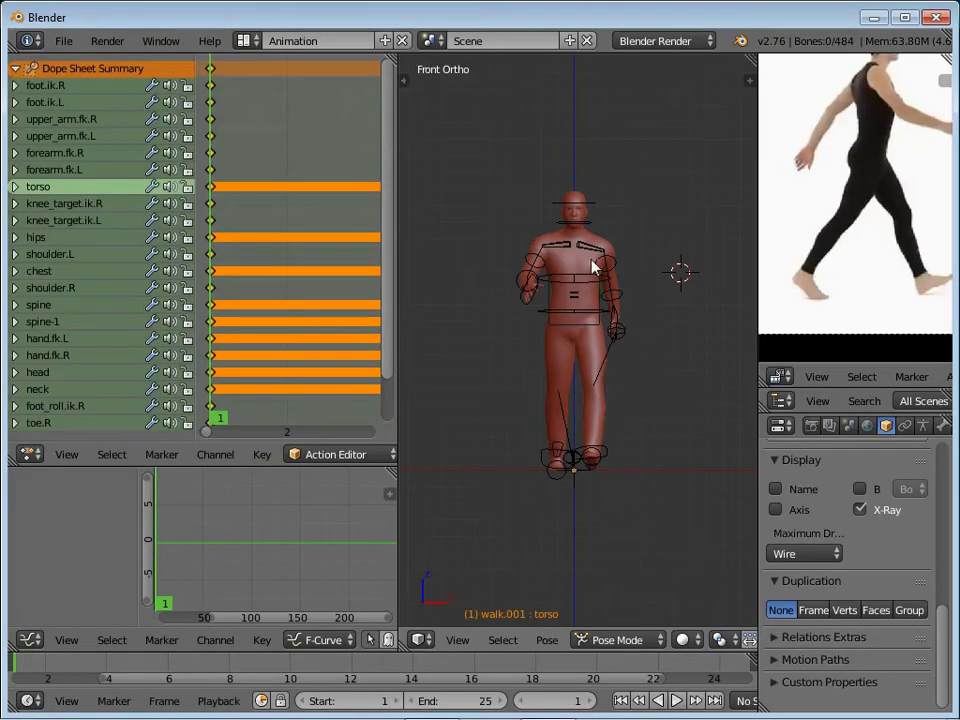
pyautogui.scroll(4, 594, 266)
pyautogui.rightClick(602, 279)
pyautogui.moveTo(602, 279); pyautogui.dragTo(647, 225, button='middle')
pyautogui.rightClick(647, 225)
pyautogui.press('r')
pyautogui.press('y')
pyautogui.press('y')
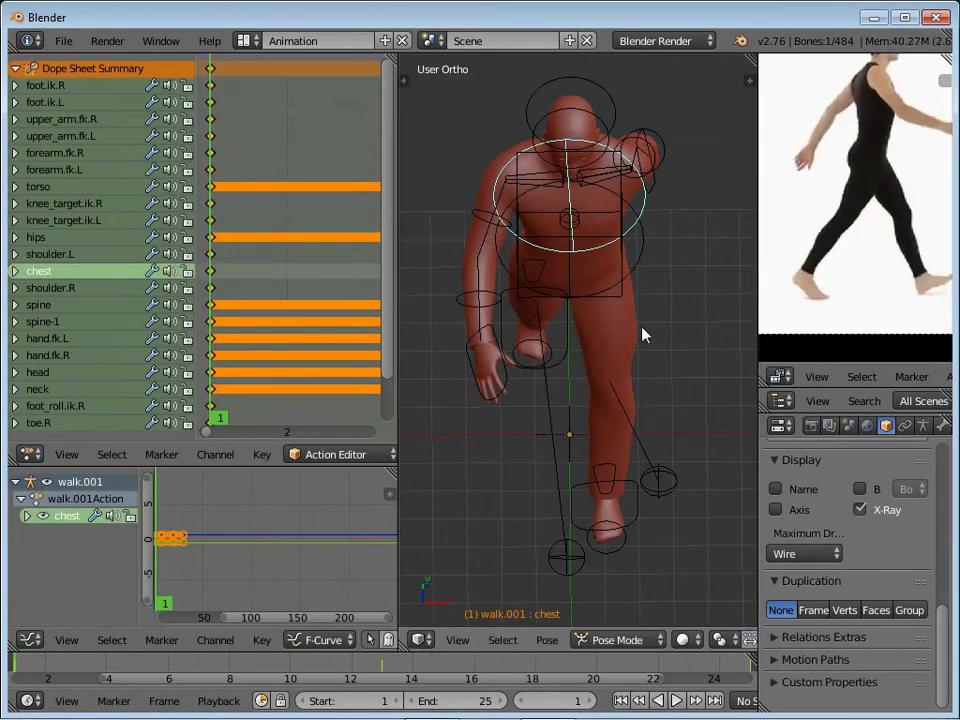
pyautogui.rightClick(660, 242)
pyautogui.press('r')
pyautogui.press('y')
pyautogui.press('y')
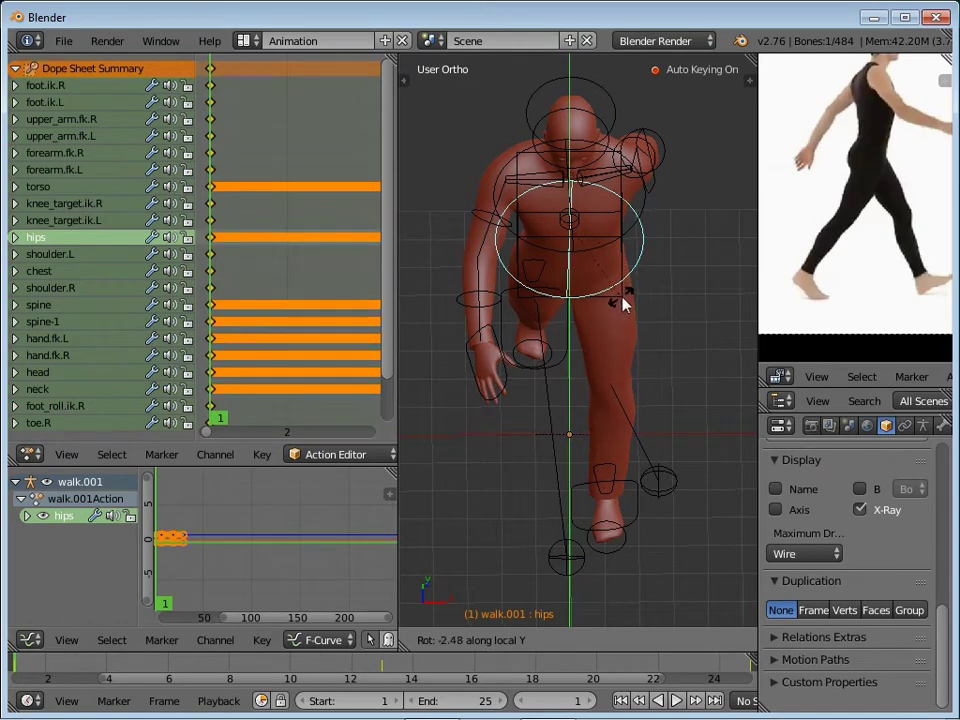
pyautogui.press('Escape')
pyautogui.press('KP_1')
pyautogui.press('r')
pyautogui.press('Escape')
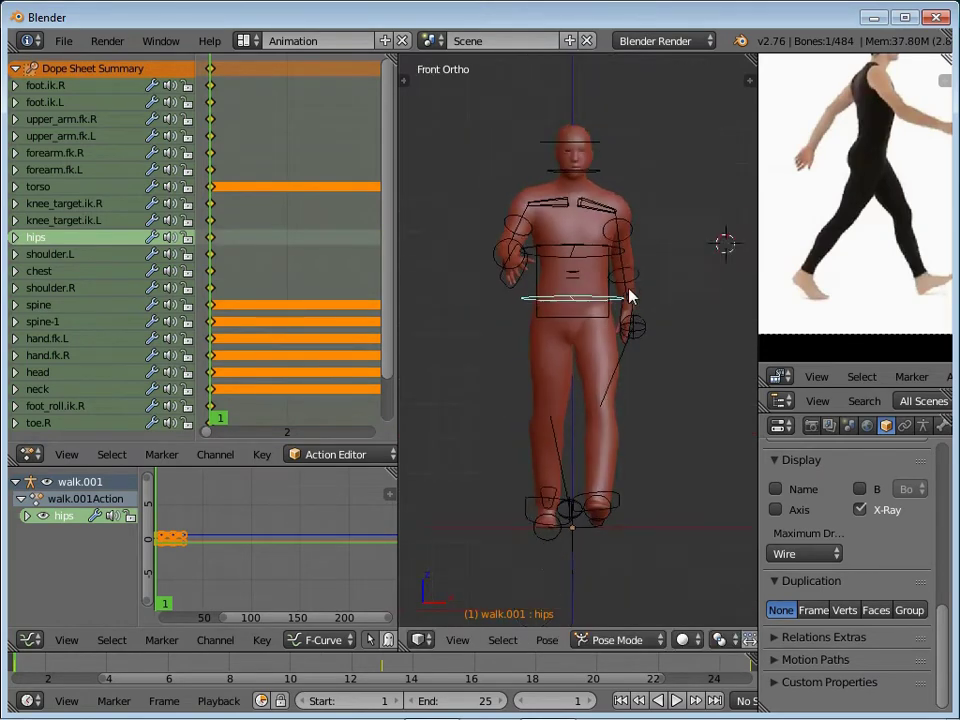
pyautogui.scroll(2, 630, 296)
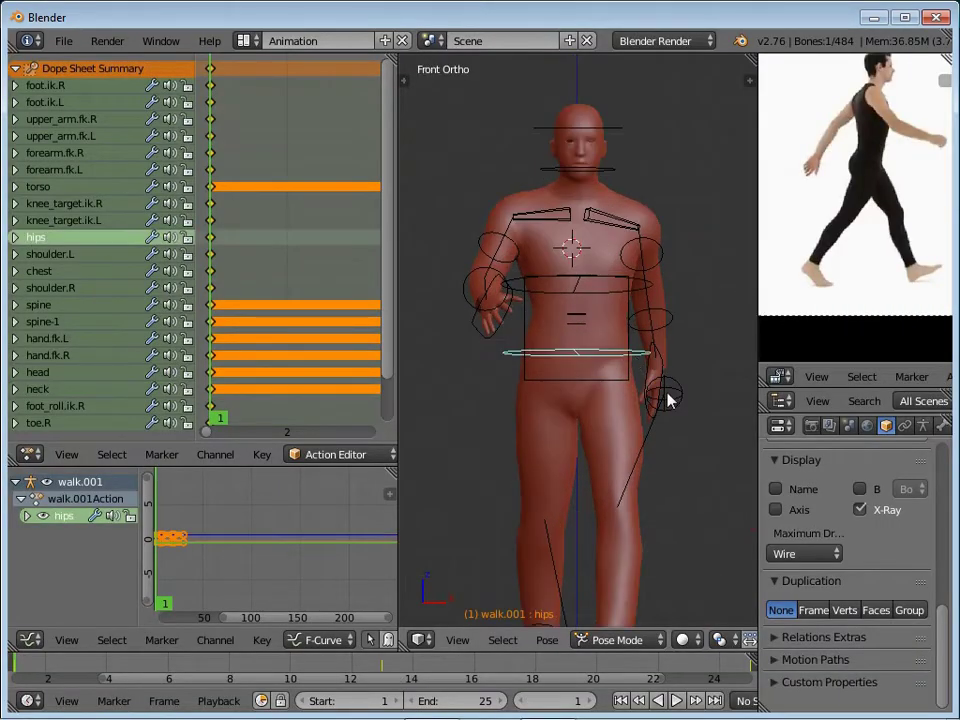
pyautogui.scroll(-1, 669, 400)
pyautogui.rightClick(615, 305)
pyautogui.press('r')
pyautogui.press('r')
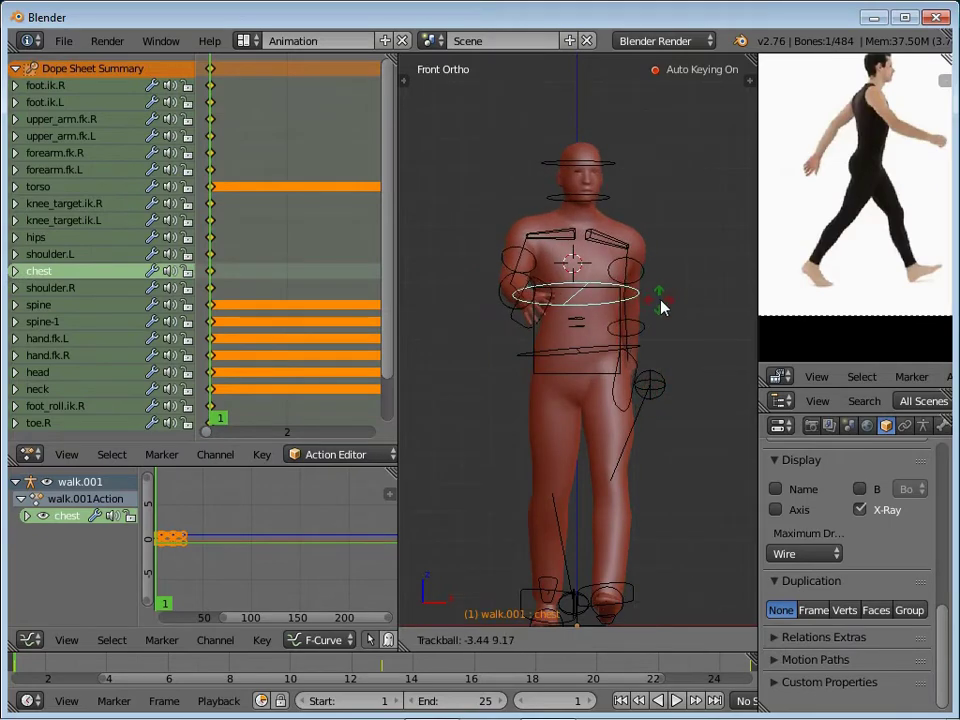
pyautogui.press('Escape')
pyautogui.moveTo(660, 305)
pyautogui.mouseDown(button='middle')
pyautogui.moveTo(510, 306)
pyautogui.moveTo(454, 221)
pyautogui.mouseUp(button='middle')
pyautogui.press('KP_1')
pyautogui.press('a')
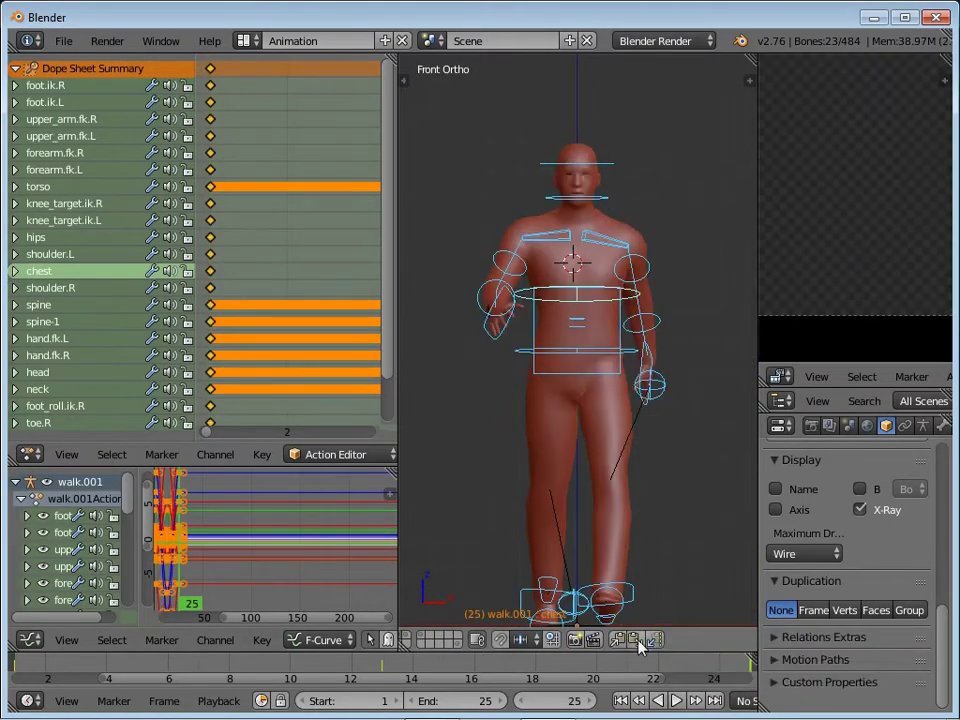
pyautogui.hotkey('alt', 'a')
pyautogui.hotkey('ctrl', 'Up')
pyautogui.moveTo(695, 413); pyautogui.dragTo(754, 501, button='middle')
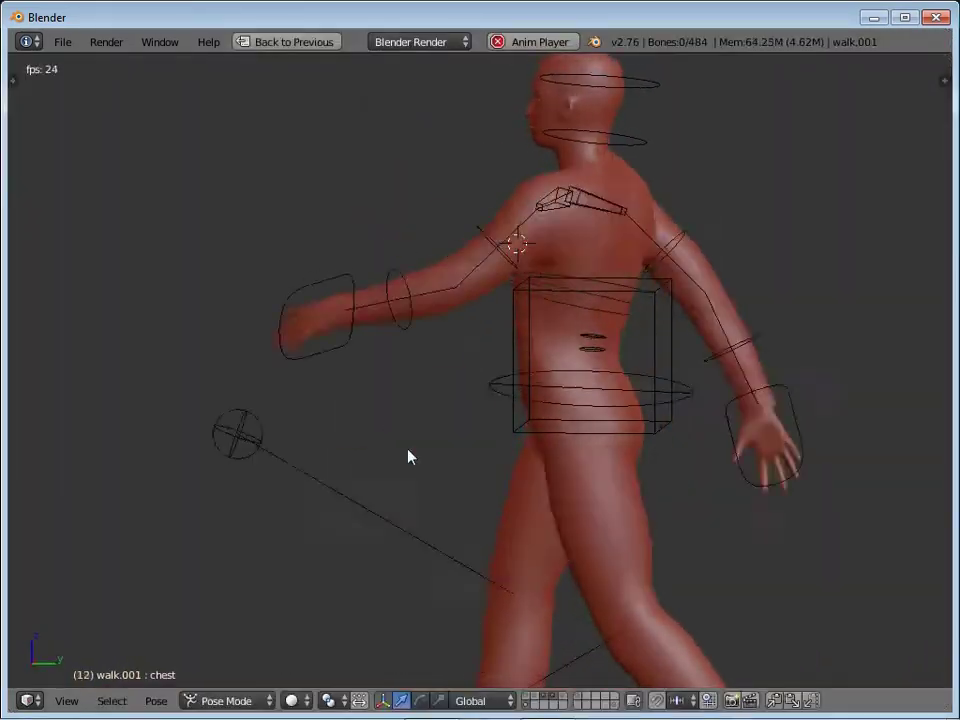
pyautogui.scroll(-3, 407, 454)
pyautogui.press('KP_3')
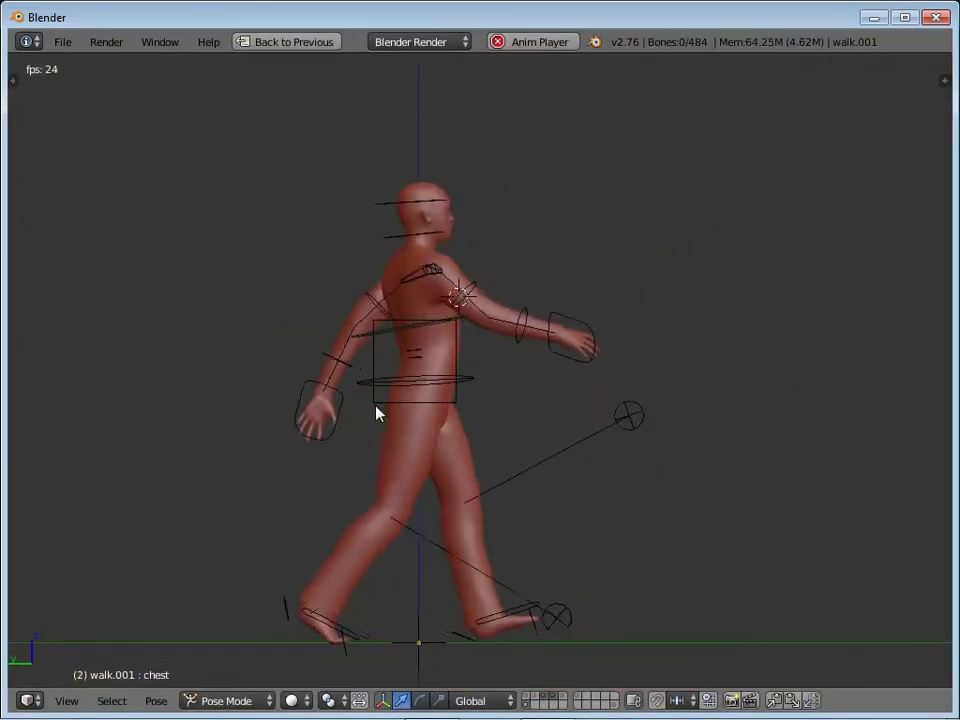
# Stop playback, restore the layout, and select the left foot IK control near frame 5
pyautogui.hotkey('ctrl', 'Up')
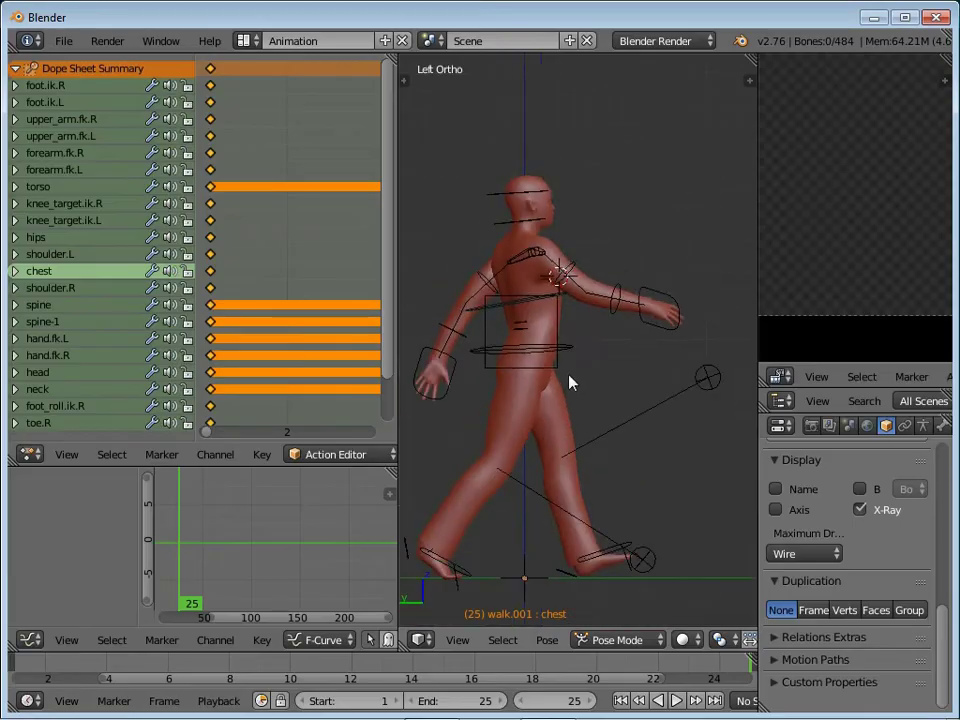
pyautogui.hotkey('shift', 'Left')
pyautogui.rightClick(708, 377)
pyautogui.rightClick(600, 552)
pyautogui.press('Right')
pyautogui.press('Right')
pyautogui.press('Right')
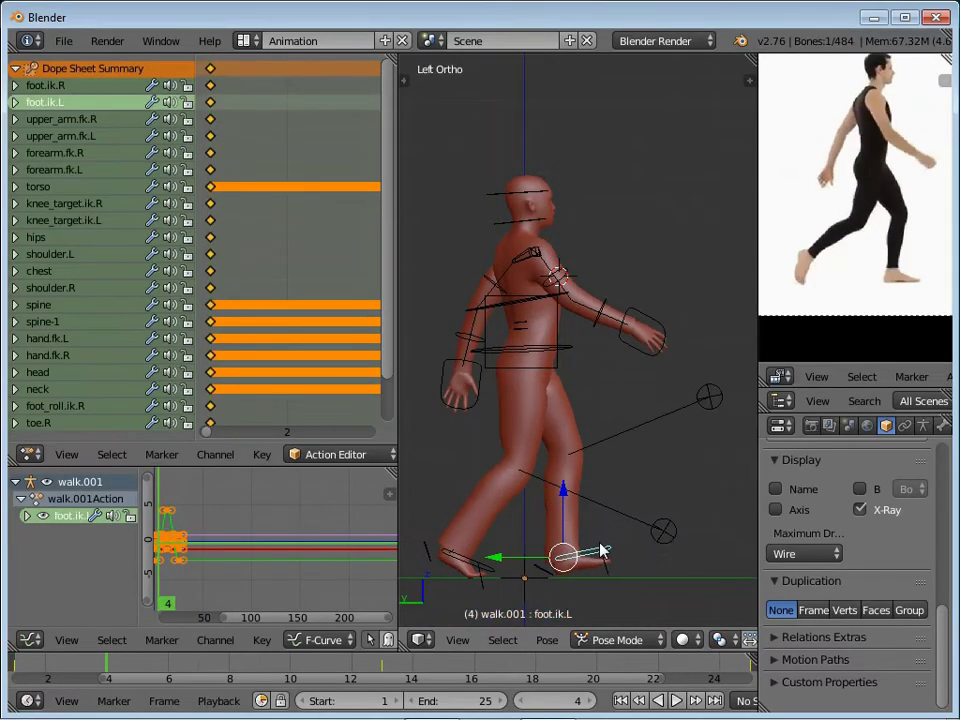
pyautogui.press('Left')
pyautogui.press('Right')
pyautogui.press('Right')
# Raise the left foot IK control vertically at frame 5
pyautogui.rightClick(596, 588)
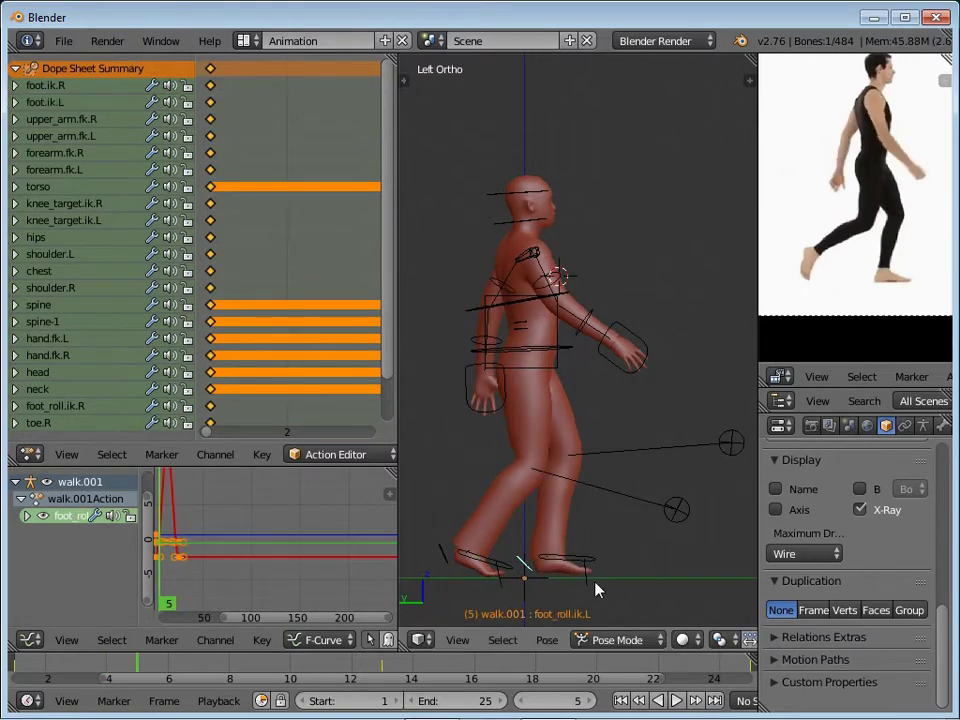
pyautogui.rightClick(591, 585)
pyautogui.rightClick(594, 566)
pyautogui.moveTo(631, 544); pyautogui.dragTo(622, 412, button='middle')
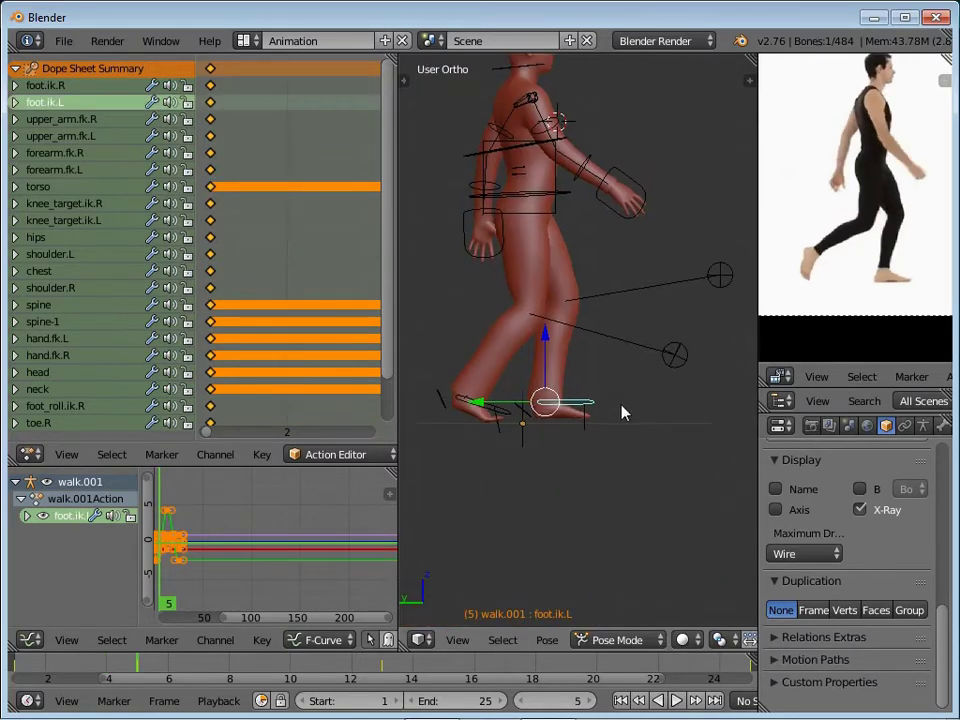
pyautogui.press('g')
pyautogui.press('z')
pyautogui.click(618, 417)
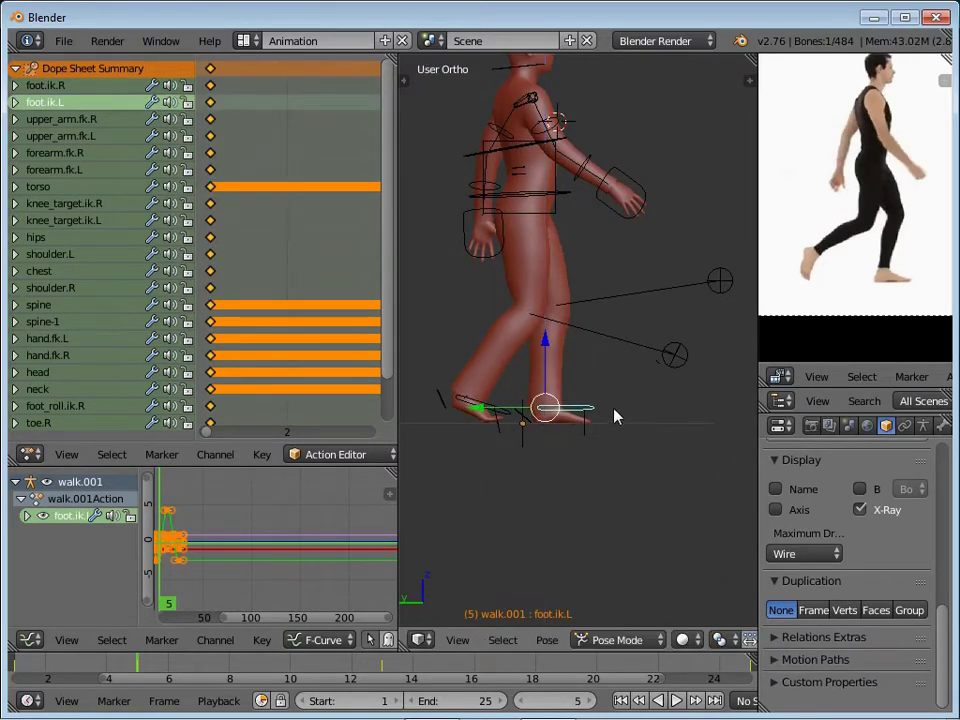
# Lift the trailing right foot up and back at frame 5
pyautogui.rightClick(461, 396)
pyautogui.press('Up')
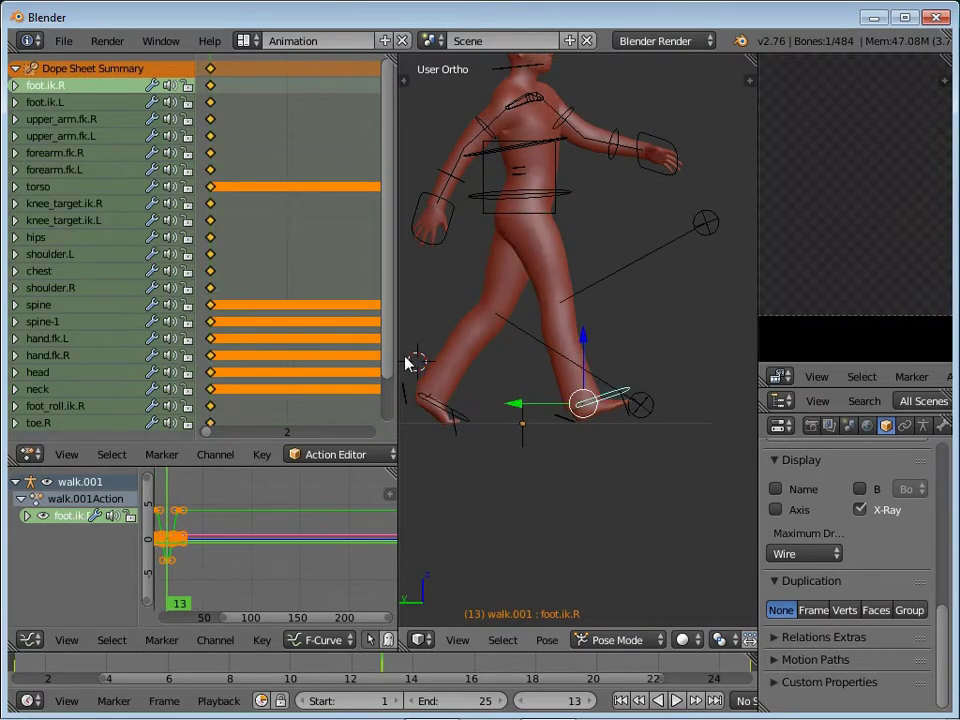
pyautogui.press('Down')
pyautogui.rightClick(531, 399)
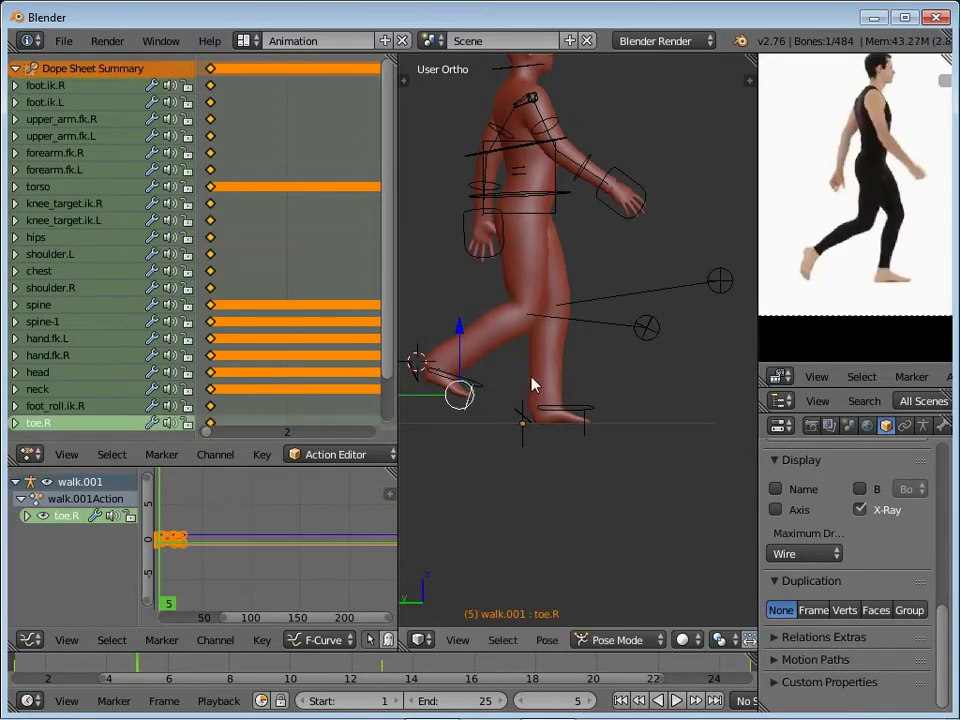
pyautogui.moveTo(490, 398); pyautogui.dragTo(473, 381, button='right')
pyautogui.click(461, 440)
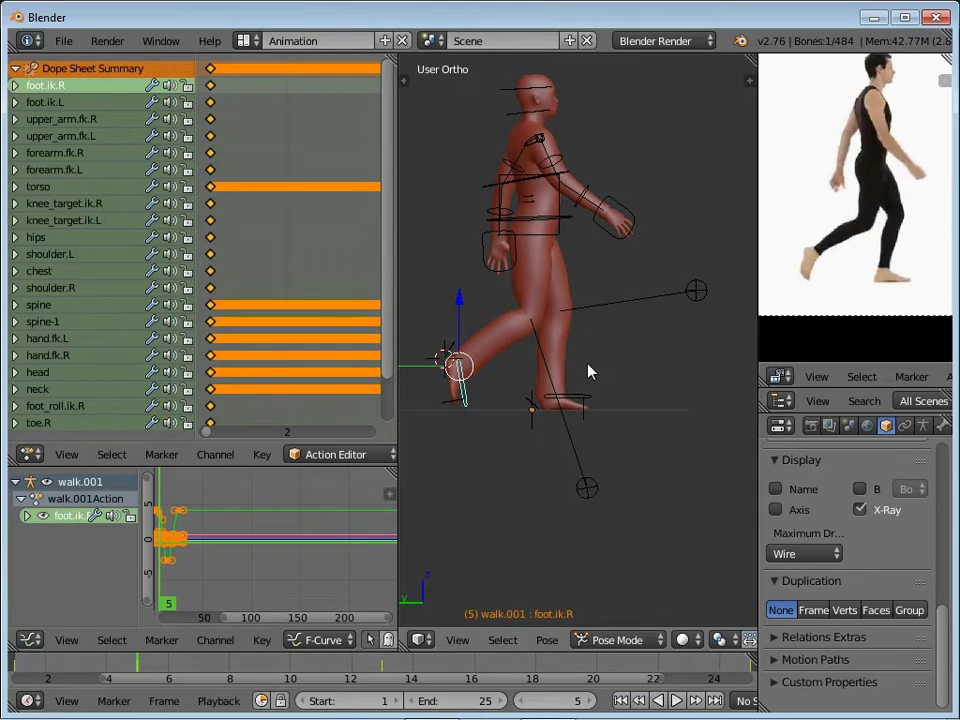
pyautogui.moveTo(587, 373)
pyautogui.mouseDown(button='middle')
pyautogui.moveTo(568, 360)
pyautogui.moveTo(536, 418)
pyautogui.mouseUp(button='middle')
pyautogui.press('Up')
# Adjust the right foot IK control again, then show the reference walk footage full-window
pyautogui.rightClick(560, 236)
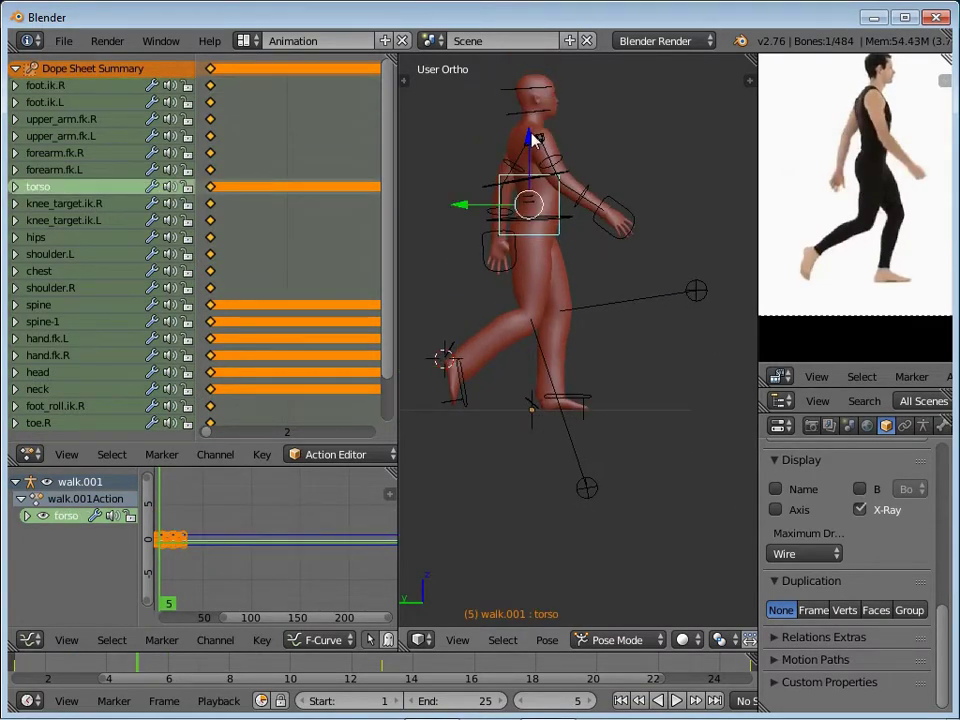
pyautogui.rightClick(461, 388)
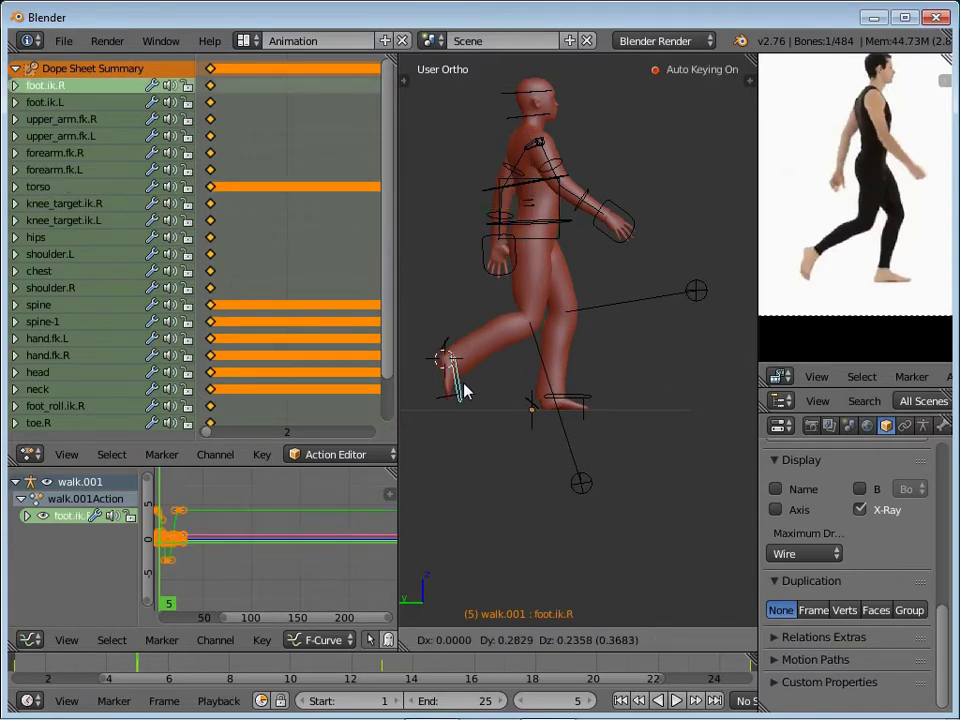
pyautogui.click(461, 388)
pyautogui.scroll(2, 585, 171)
pyautogui.rightClick(585, 171)
pyautogui.press('KP_1')
pyautogui.rightClick(612, 155)
pyautogui.rightClick(626, 210)
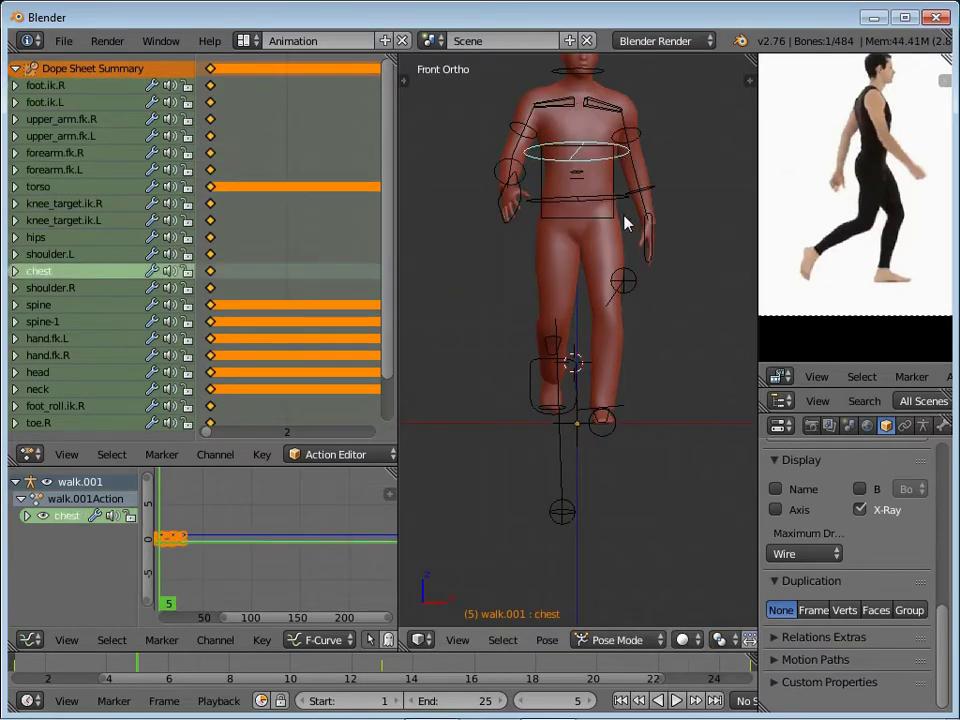
pyautogui.moveTo(628, 221); pyautogui.dragTo(579, 214, button='middle')
pyautogui.hotkey('ctrl', 'Up')
# Restore the animation layout and centre a front view on the chest bone
pyautogui.press('n')
pyautogui.scroll(-5, 885, 287)
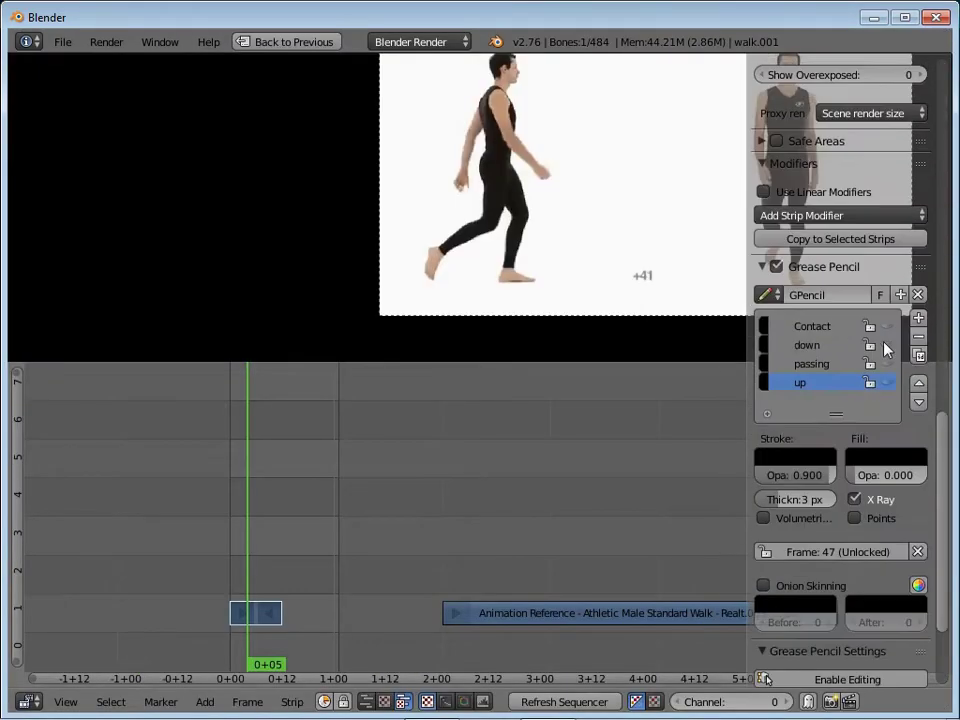
pyautogui.hotkey('ctrl', 'Up')
pyautogui.rightClick(553, 139)
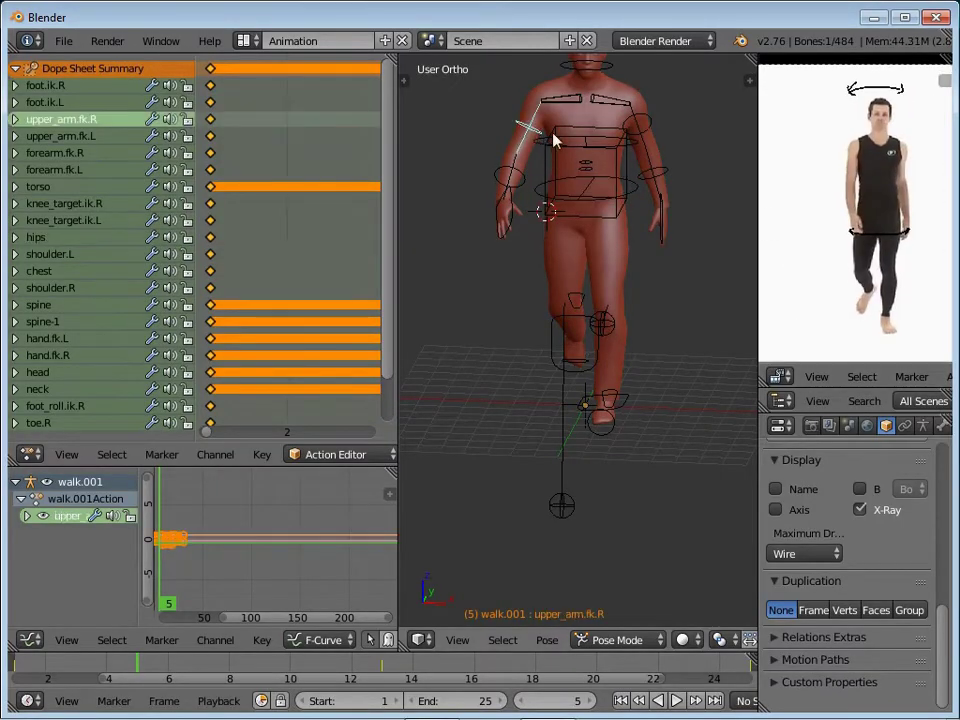
pyautogui.rightClick(634, 154)
pyautogui.press('KP_1')
pyautogui.press('KP_Decimal')
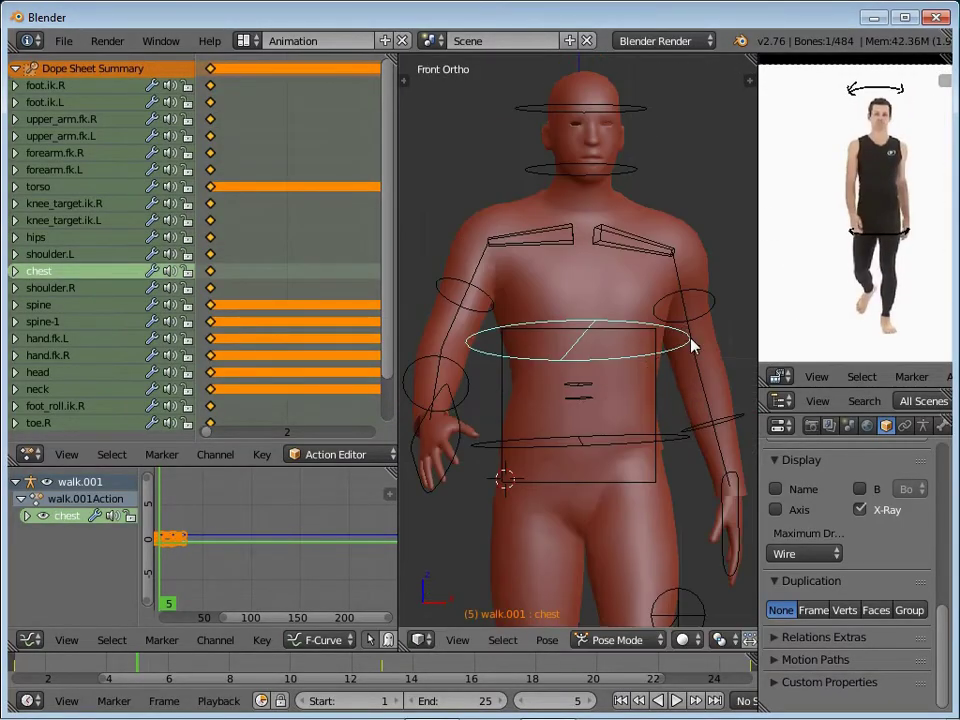
# Twist the chest bone about its local Y axis in front view
pyautogui.scroll(-3, 693, 345)
pyautogui.moveTo(693, 345)
pyautogui.mouseDown(button='middle')
pyautogui.moveTo(667, 296)
pyautogui.moveTo(707, 377)
pyautogui.moveTo(667, 399)
pyautogui.moveTo(668, 354)
pyautogui.mouseUp(button='middle')
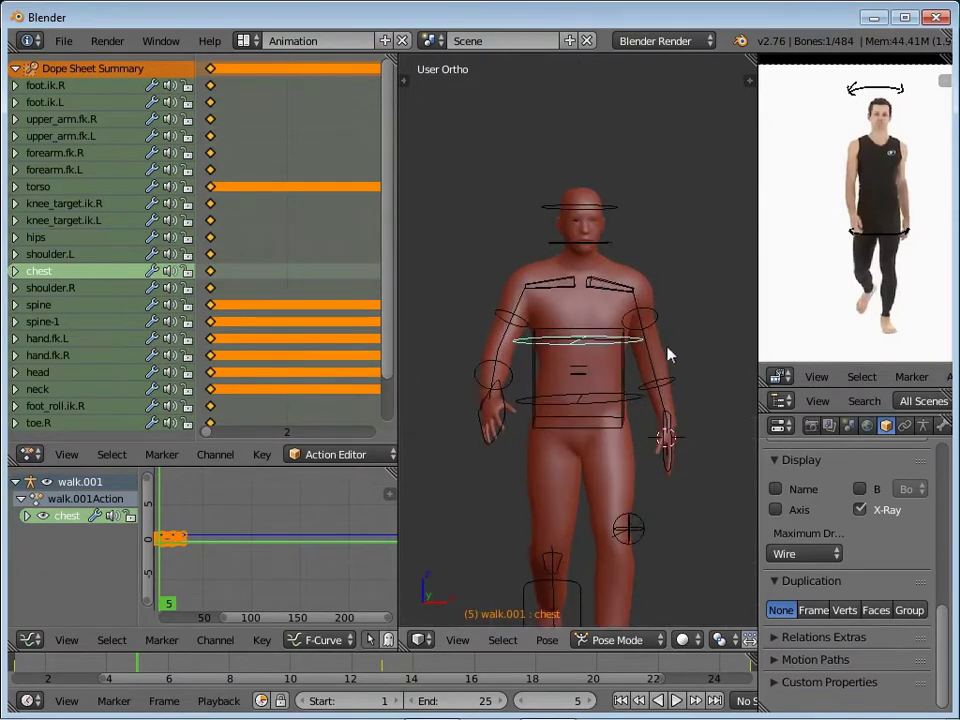
pyautogui.press('KP_1')
pyautogui.press('r')
pyautogui.press('z')
pyautogui.press('z')
pyautogui.press('y')
pyautogui.press('y')
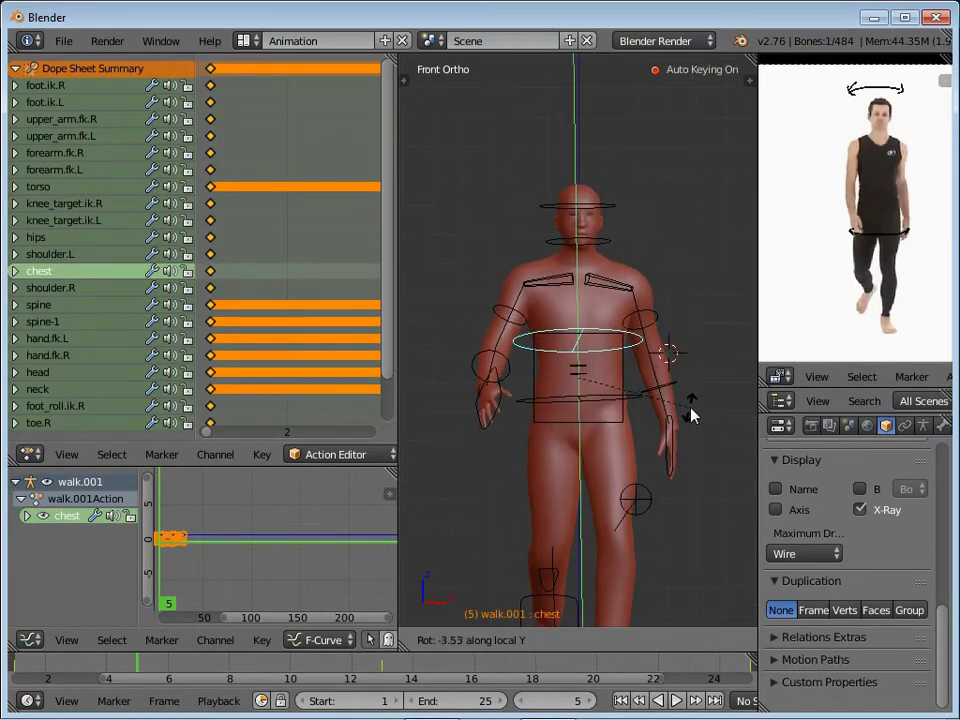
# Select the right shoulder bone and try rotating it
pyautogui.rightClick(548, 284)
pyautogui.rightClick(607, 284)
pyautogui.rightClick(548, 284)
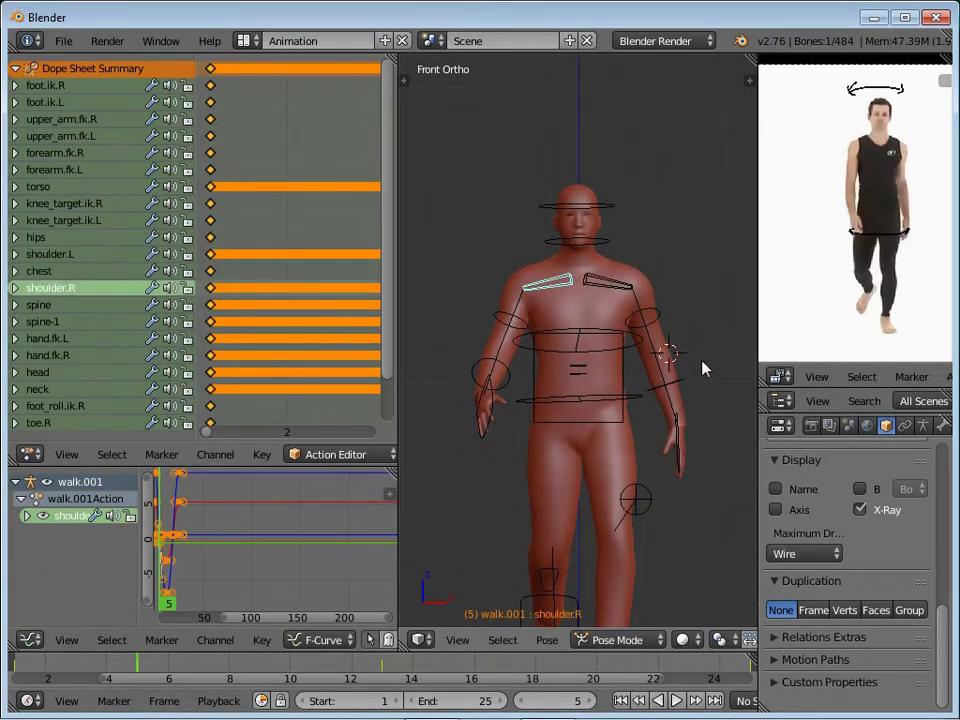
pyautogui.press('r')
pyautogui.press('Escape')
# Rotate the right forearm bone in the frame-5 pose
pyautogui.rightClick(506, 326)
pyautogui.rightClick(488, 390)
pyautogui.press('r')
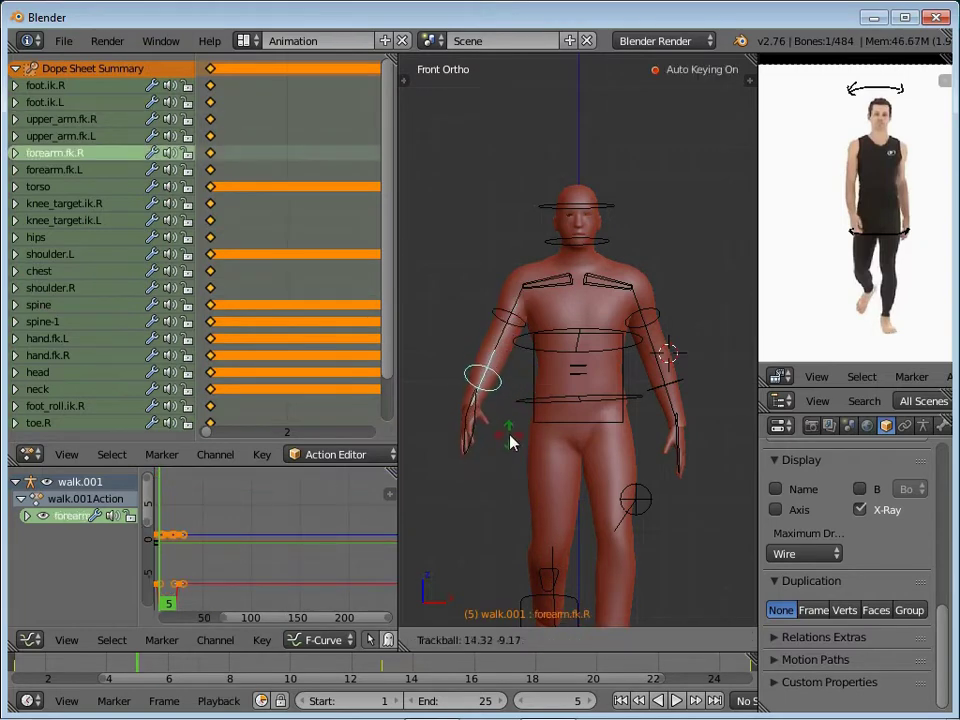
pyautogui.rightClick(510, 330)
pyautogui.press('r')
pyautogui.press('Escape')
pyautogui.press('ctrl+KP_3')
# Inspect the right forearm and both shoulders from side, top and front views
pyautogui.rightClick(649, 375)
pyautogui.moveTo(649, 375); pyautogui.dragTo(598, 390, button='middle')
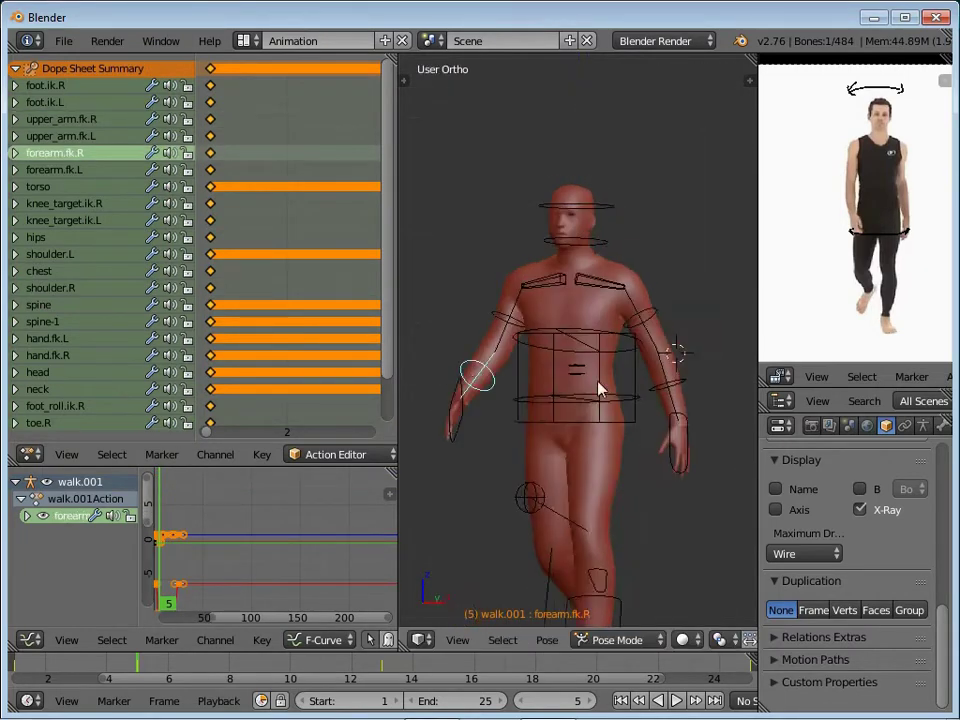
pyautogui.press('KP_3')
pyautogui.scroll(2, 583, 332)
pyautogui.moveTo(583, 332); pyautogui.dragTo(536, 316, button='middle')
pyautogui.rightClick(536, 316)
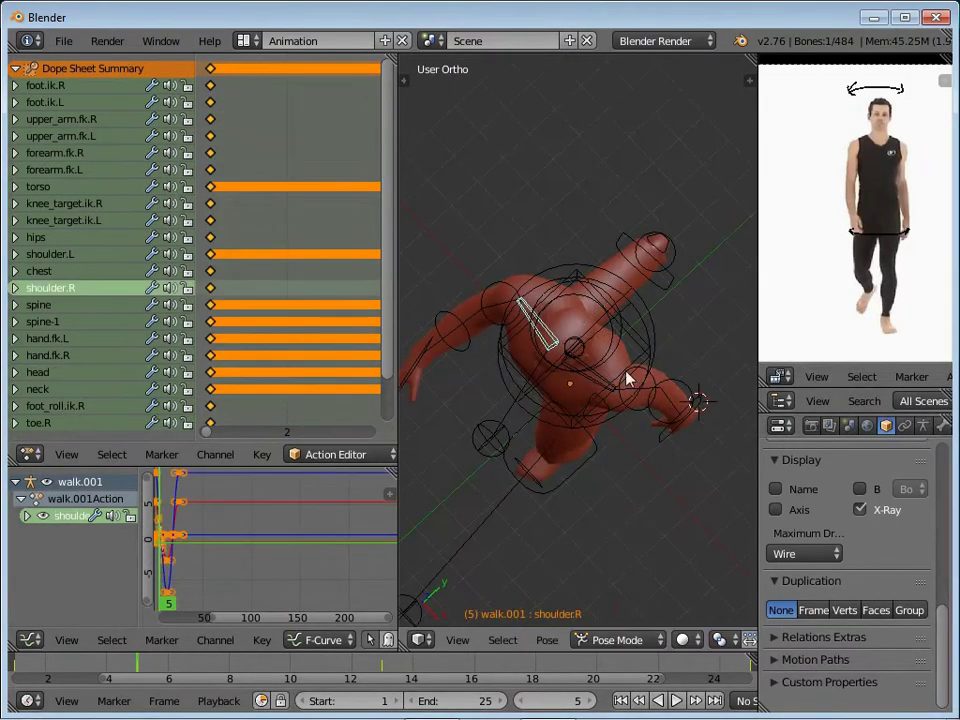
pyautogui.rightClick(611, 387)
pyautogui.moveTo(611, 388); pyautogui.dragTo(611, 439, button='middle')
pyautogui.press('KP_1')
# Select the hips bone and step from frame 1 forward to frame 3
pyautogui.rightClick(634, 401)
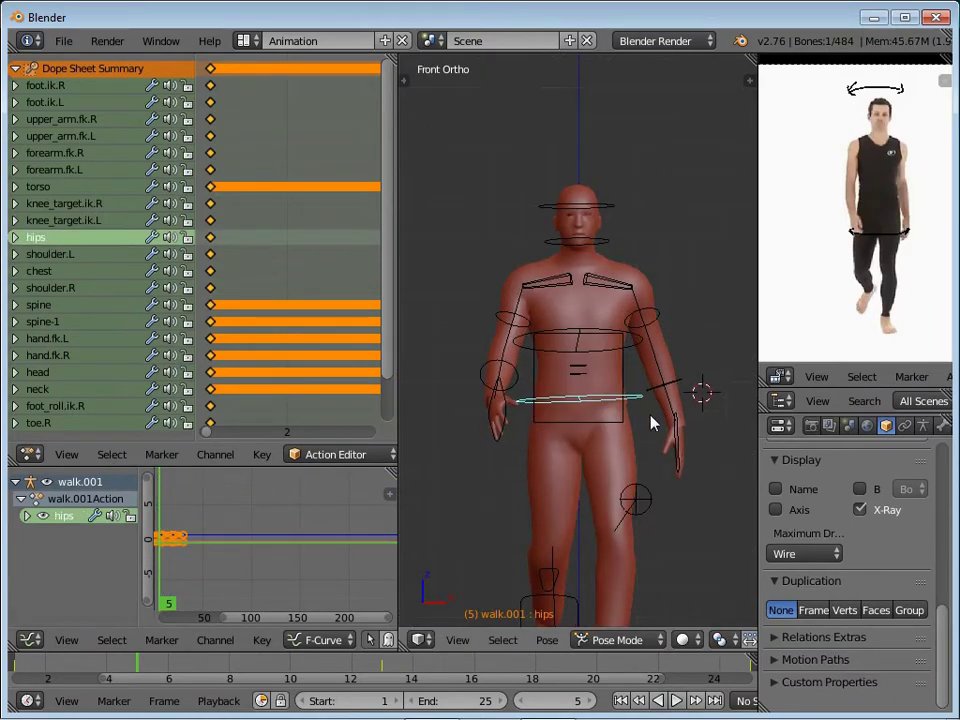
pyautogui.hotkey('shift', 'Left')
pyautogui.press('ctrl+KP_3')
pyautogui.press('Right')
# Step through walk frames 1–8 in left and right side views, ending at frame 5
pyautogui.press('Right')
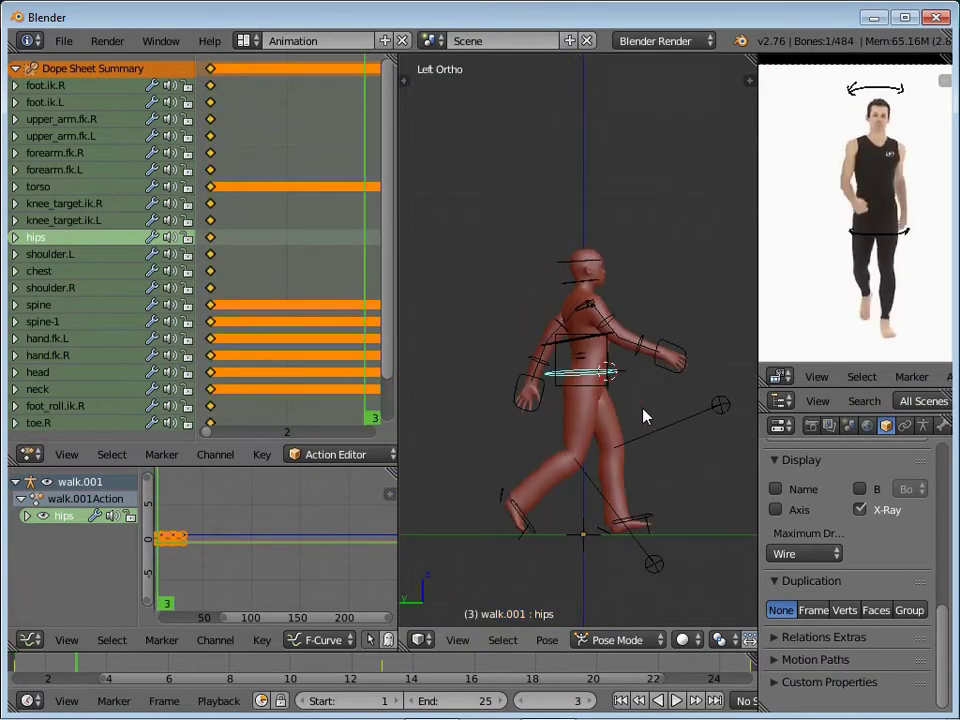
pyautogui.press('Right')
pyautogui.press('KP_3')
pyautogui.press('Right')
pyautogui.press('Right')
pyautogui.press('Right')
pyautogui.press('Right')
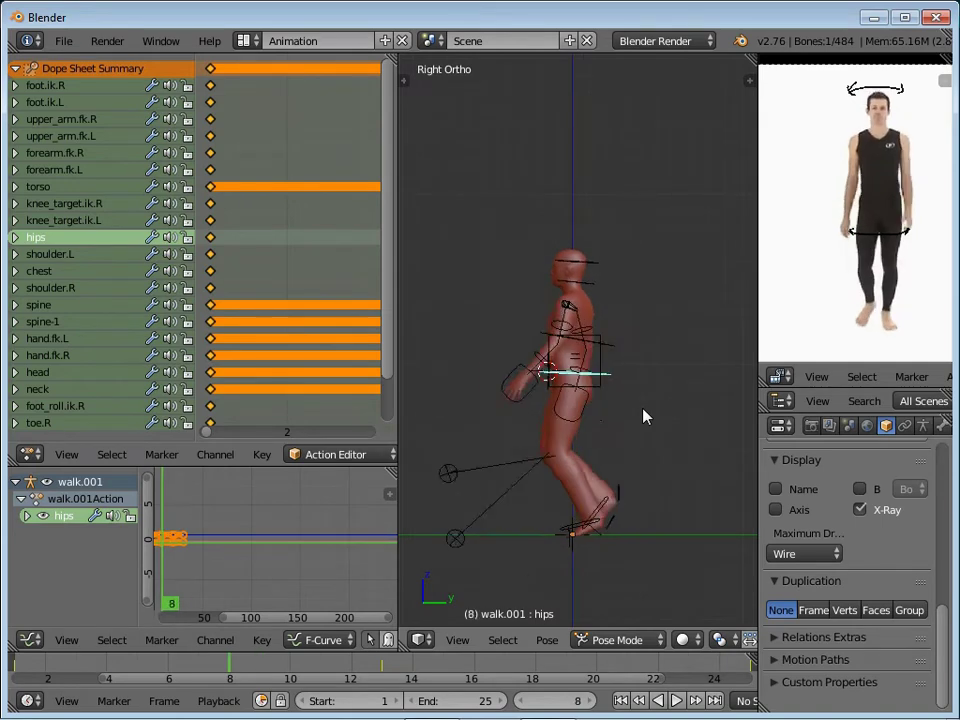
pyautogui.press('Left')
pyautogui.press('Left')
pyautogui.press('Left')
pyautogui.press('Left')
pyautogui.press('Left')
pyautogui.press('Left')
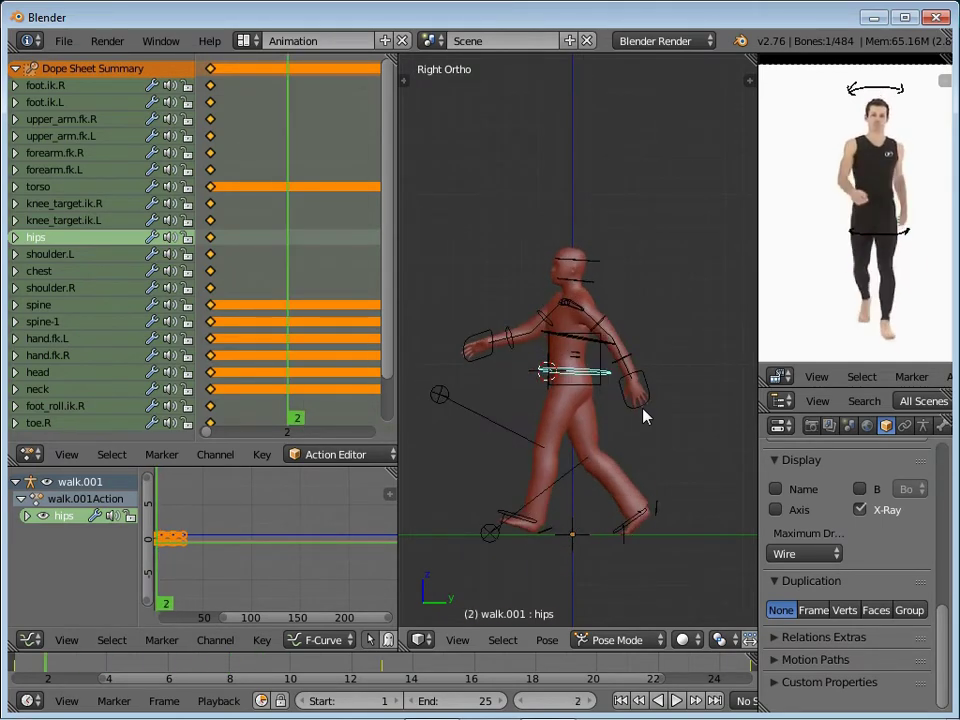
pyautogui.press('Left')
pyautogui.press('KP_1')
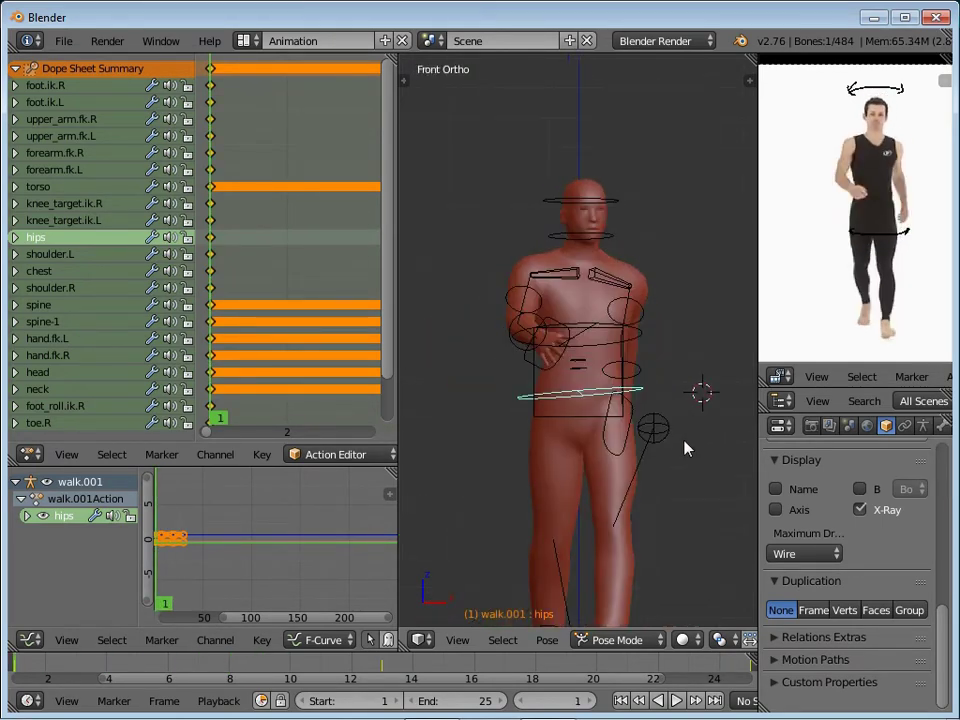
pyautogui.press('Right')
pyautogui.press('Right')
pyautogui.press('Right')
# Rotate the hips by -1.35° at frame 5, then select the head bone
pyautogui.press('t')
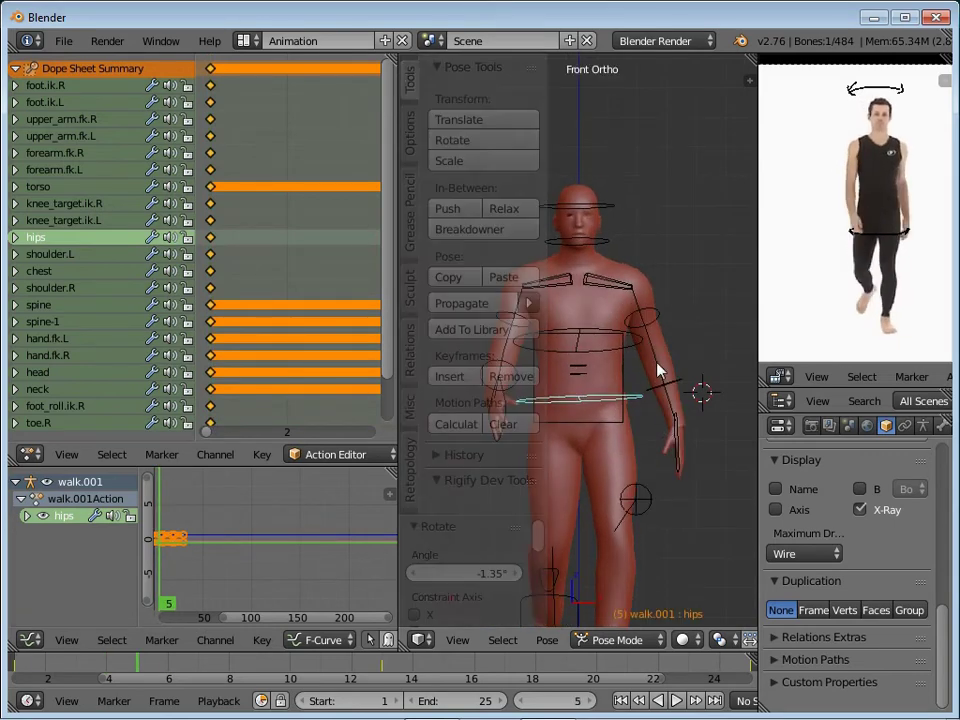
pyautogui.press('t')
pyautogui.press('r')
pyautogui.click(660, 372)
pyautogui.rightClick(575, 215)
# Select the hips bone and view the figure from the right side
pyautogui.rightClick(553, 281)
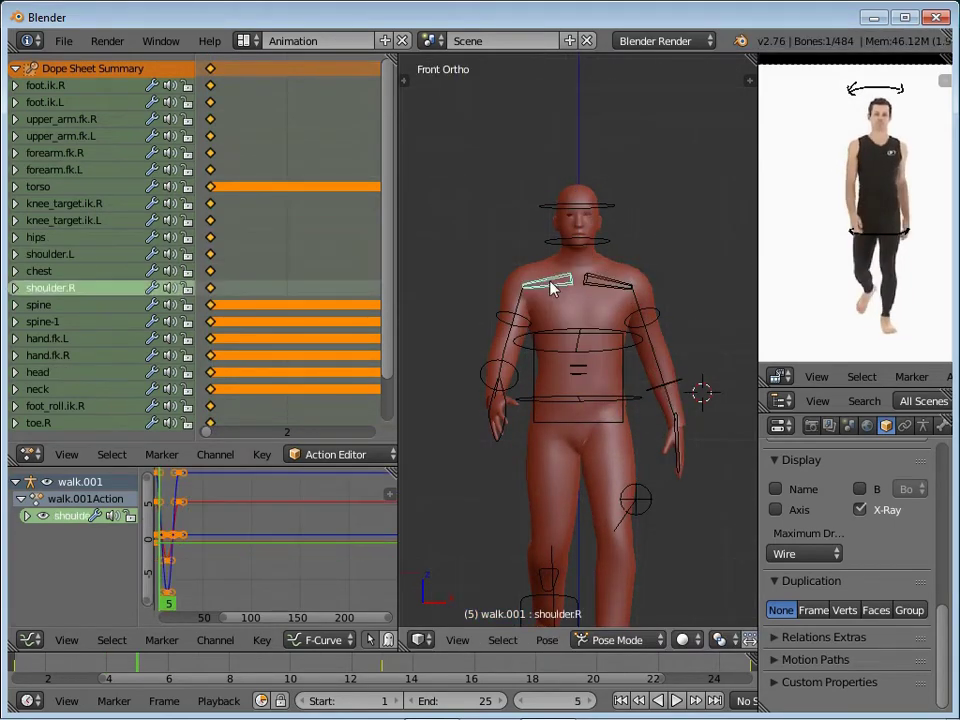
pyautogui.scroll(-2, 545, 540)
pyautogui.rightClick(545, 555)
pyautogui.rightClick(560, 540)
pyautogui.rightClick(565, 535)
pyautogui.press('z')
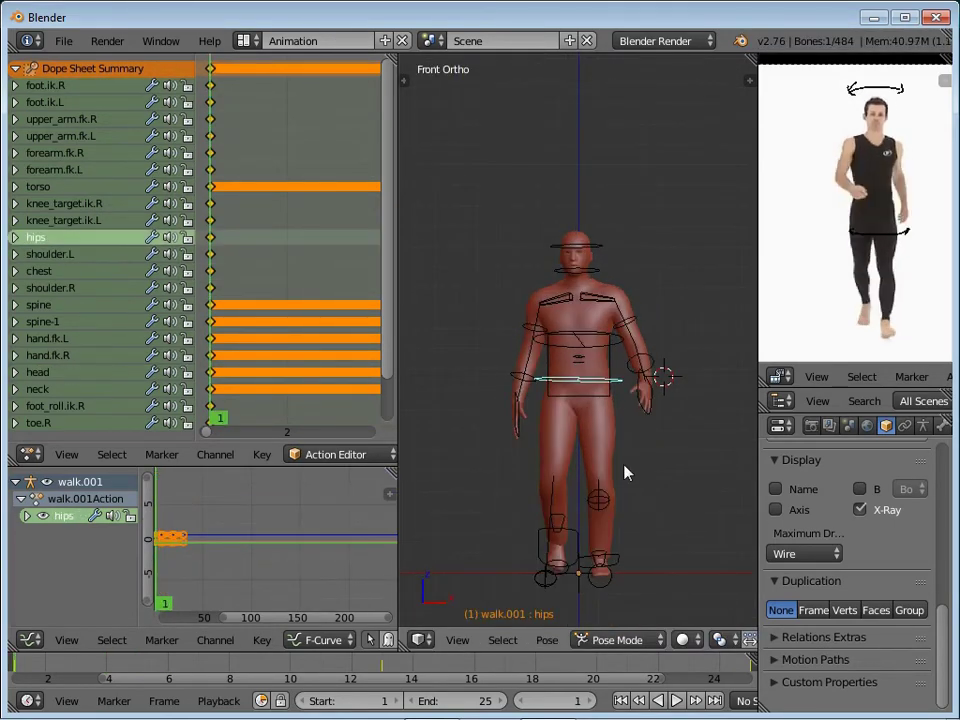
pyautogui.scroll(2, 624, 472)
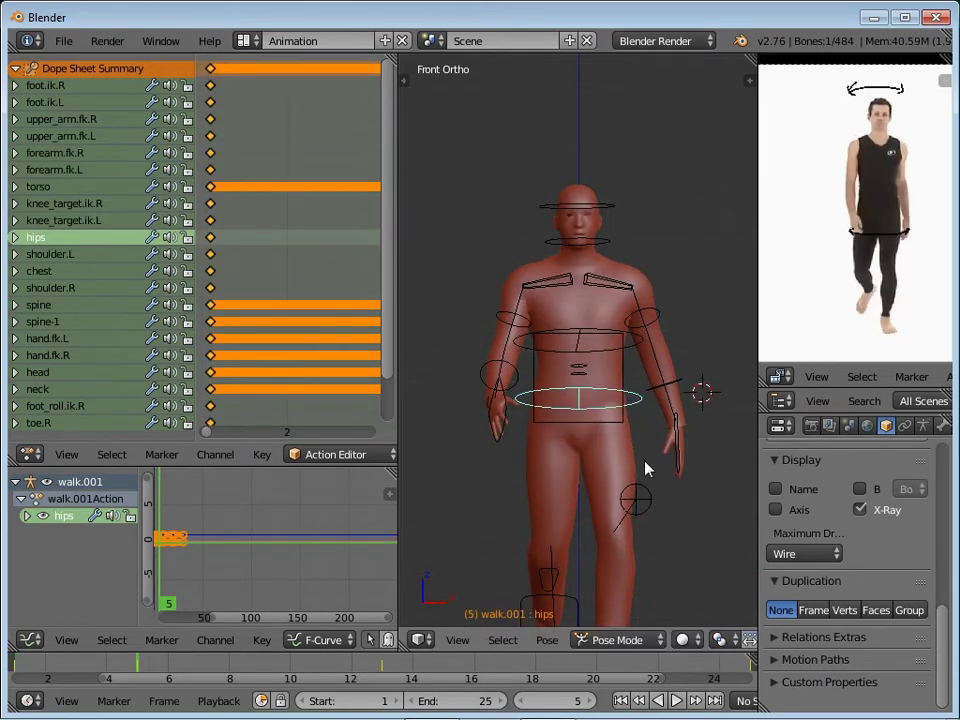
pyautogui.press('KP_3')
# In Left Ortho view, rotate the hips bone at frame 2 and again at frame 3
pyautogui.hotkey('shift', 'Left')
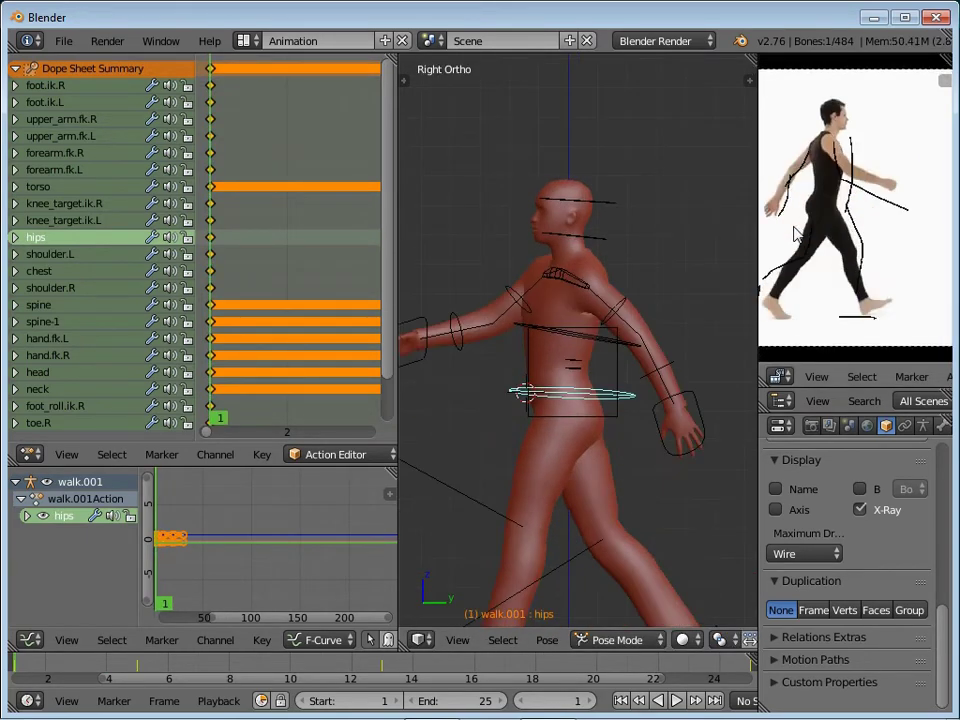
pyautogui.press('ctrl+KP_3')
pyautogui.press('Right')
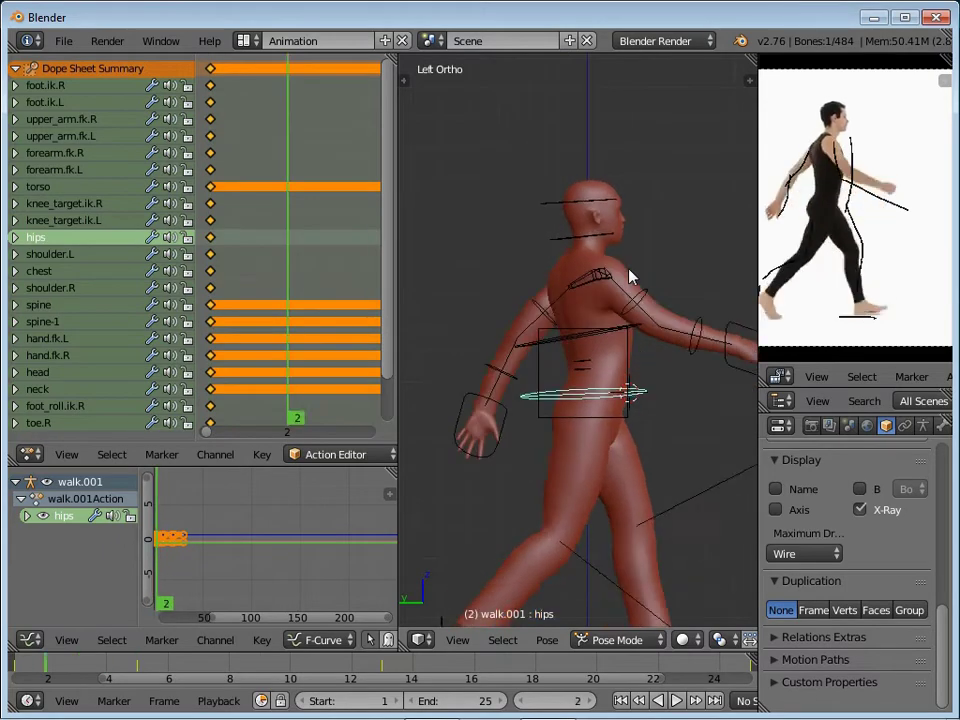
pyautogui.press('Up')
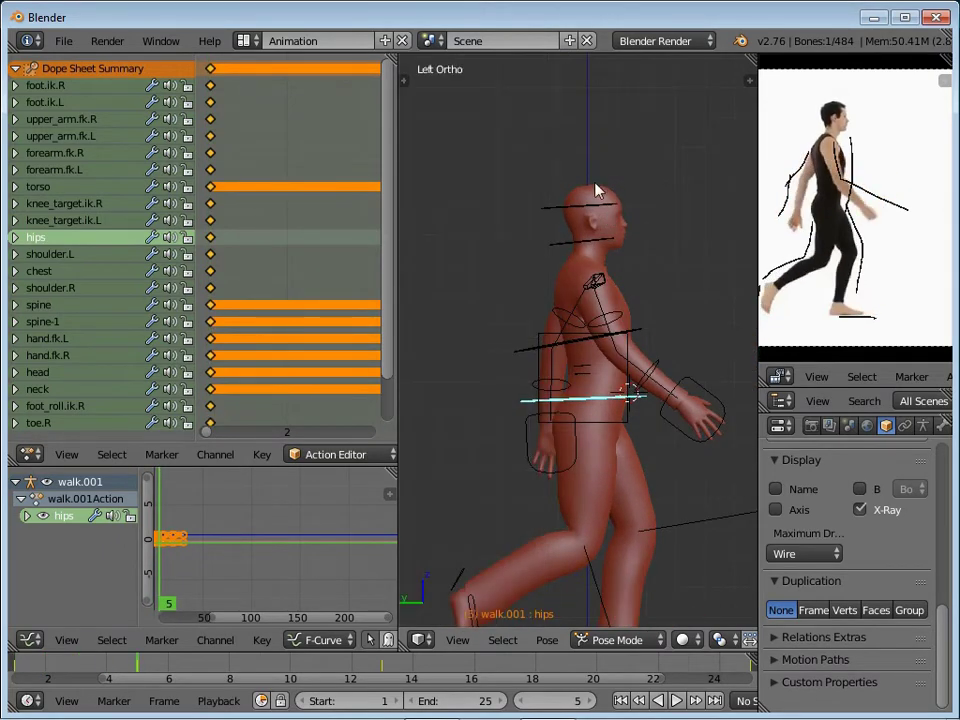
pyautogui.press('Left')
pyautogui.press('Left')
pyautogui.press('Left')
pyautogui.press('r')
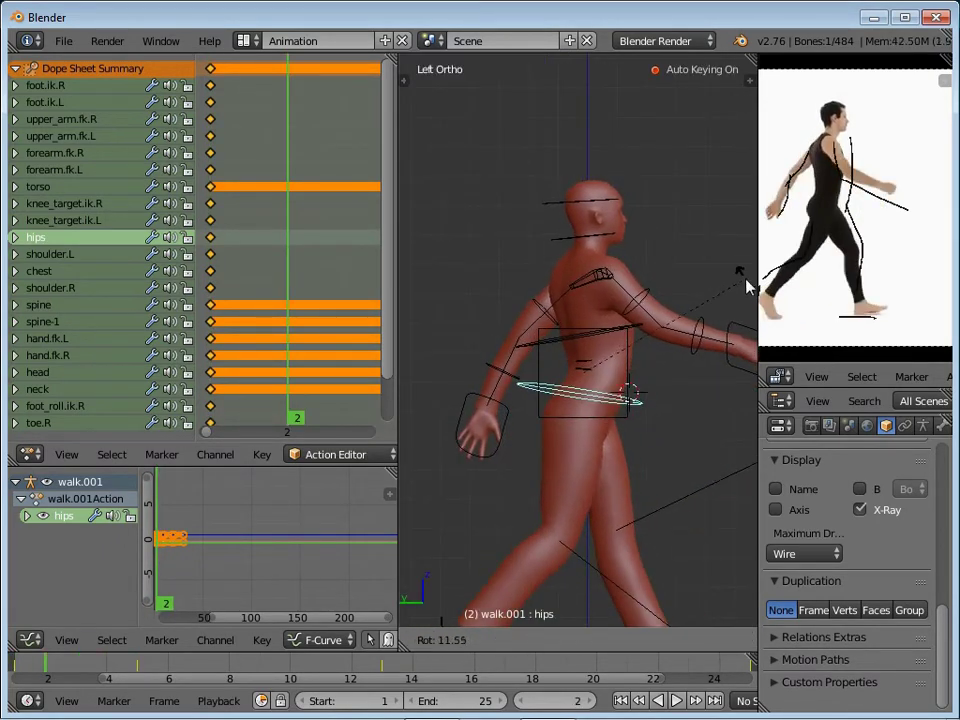
pyautogui.click(688, 107)
pyautogui.press('Right')
pyautogui.press('r')
pyautogui.click(690, 232)
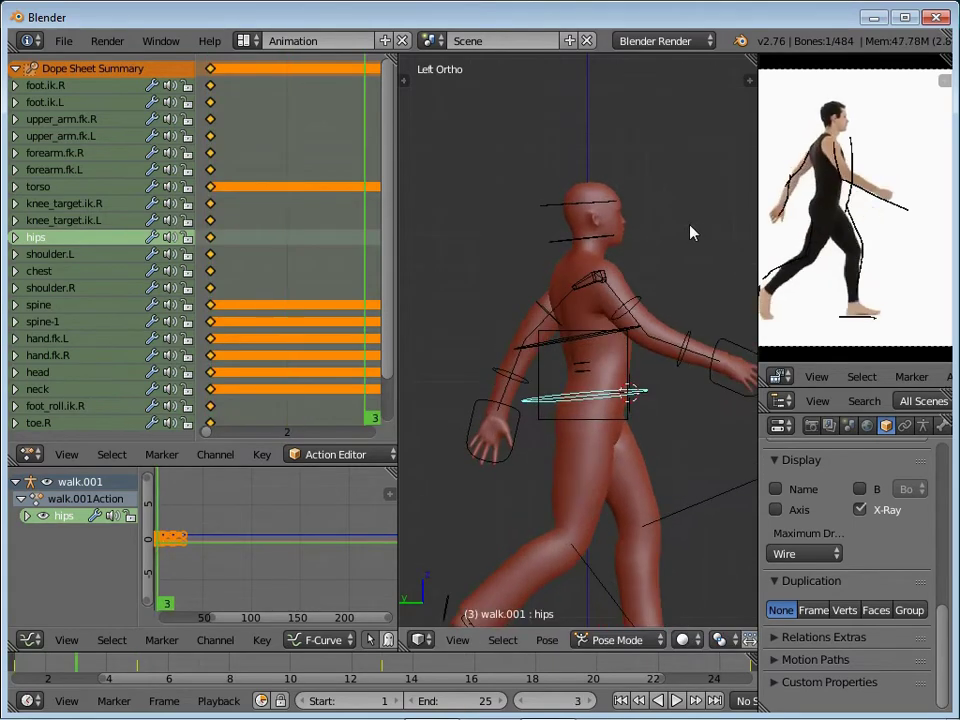
# At frame 5, rotate the right upper arm in the front view
pyautogui.press('Up')
pyautogui.scroll(-2, 690, 232)
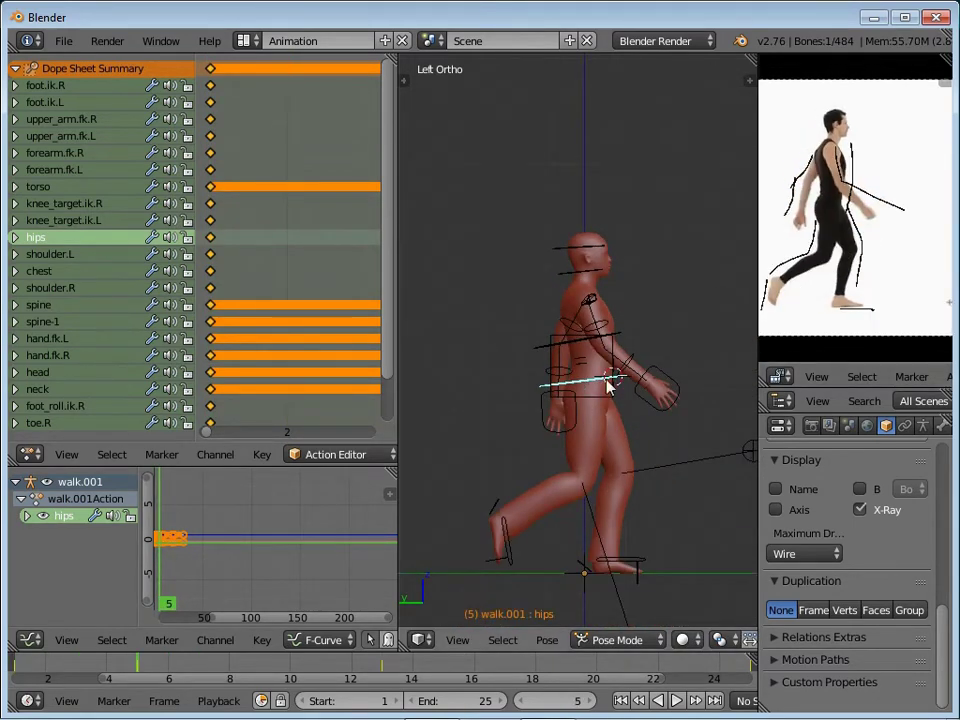
pyautogui.moveTo(610, 385); pyautogui.dragTo(467, 422, button='middle')
pyautogui.press('KP_1')
pyautogui.moveTo(660, 315); pyautogui.dragTo(587, 399, button='middle')
pyautogui.press('KP_1')
pyautogui.rightClick(492, 322)
pyautogui.press('r')
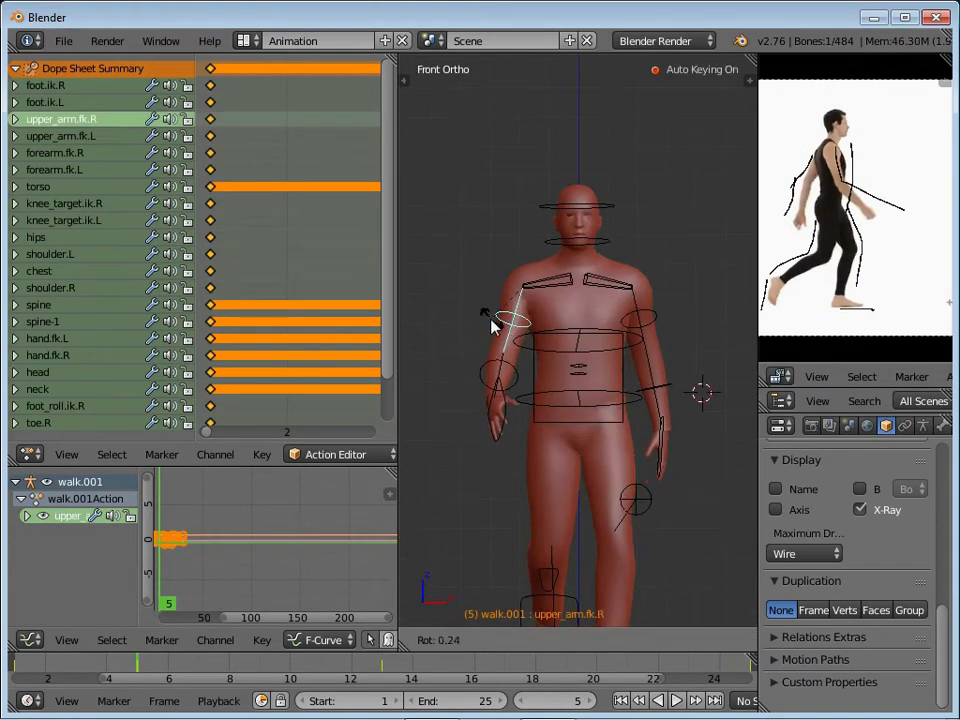
pyautogui.press('r')
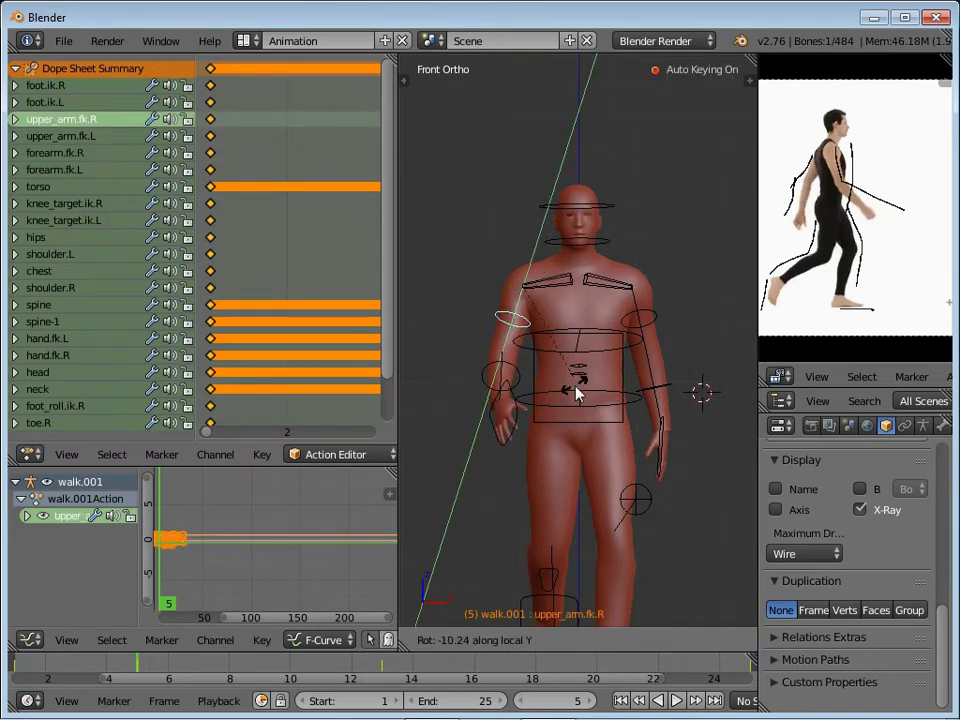
pyautogui.press('Escape')
# Twist the left upper arm about its own Y axis, then select all bones
pyautogui.rightClick(668, 325)
pyautogui.press('r')
pyautogui.press('y')
pyautogui.press('y')
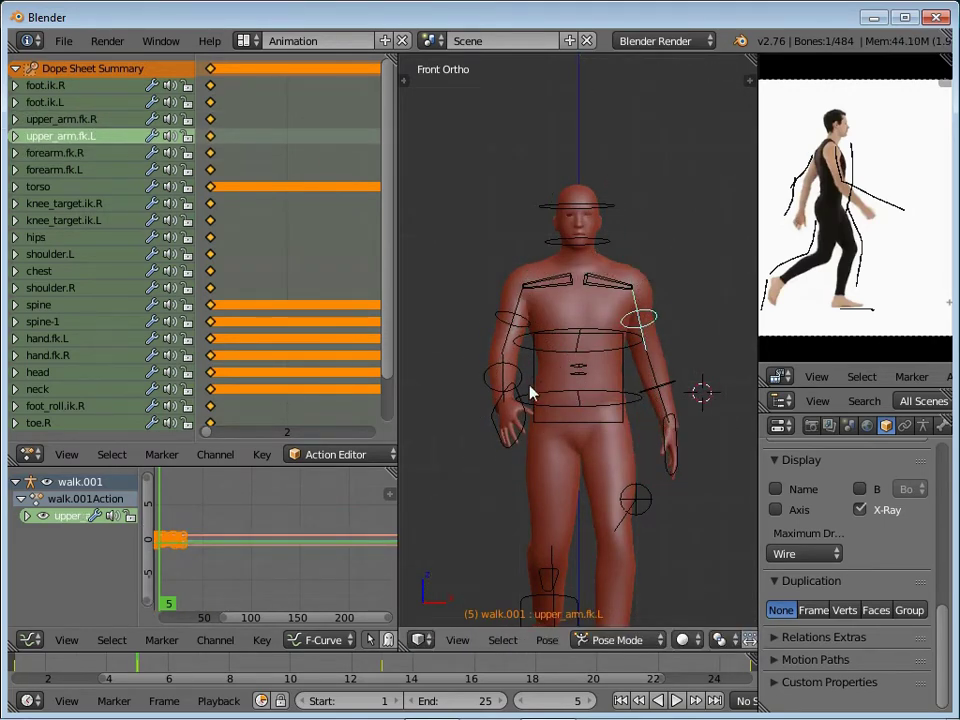
pyautogui.press('ctrl+KP_3')
pyautogui.scroll(2, 606, 347)
pyautogui.press('KP_1')
pyautogui.scroll(-2, 649, 396)
pyautogui.rightClick(606, 403)
pyautogui.scroll(-2, 606, 403)
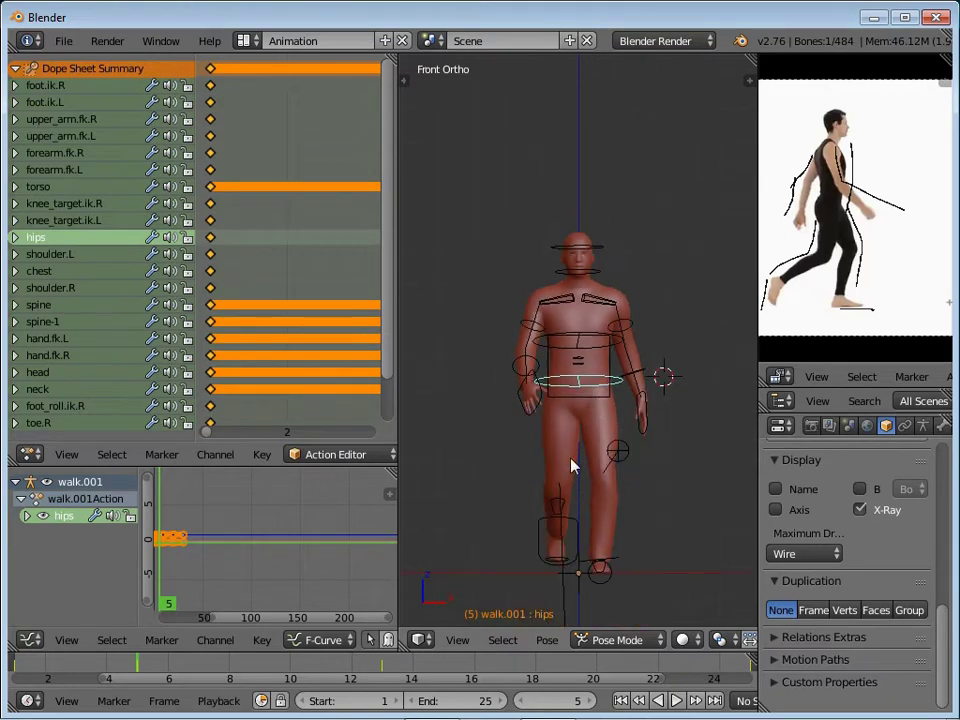
pyautogui.press('a')
pyautogui.write('+13')
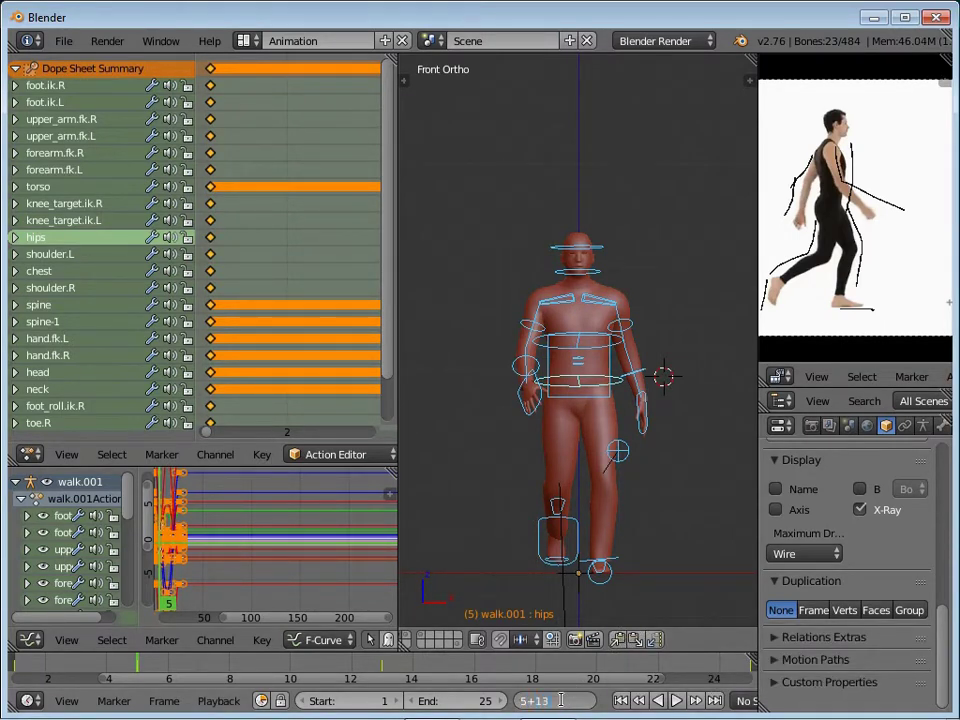
# Key the whole walk pose at frame 18, then return to the first frame
pyautogui.press('Return')
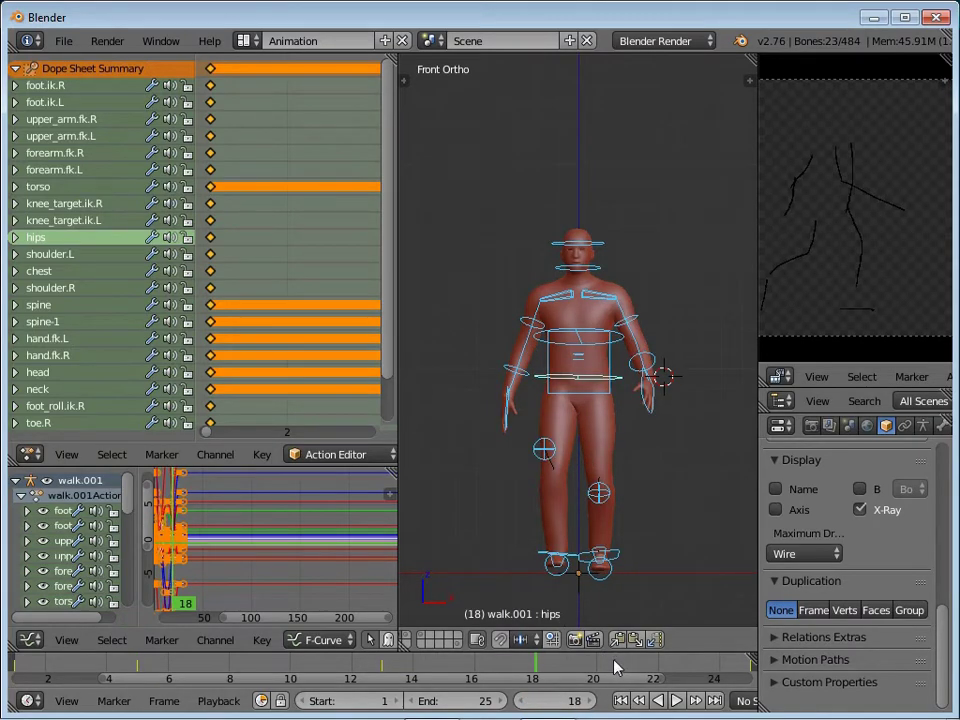
pyautogui.press('Down')
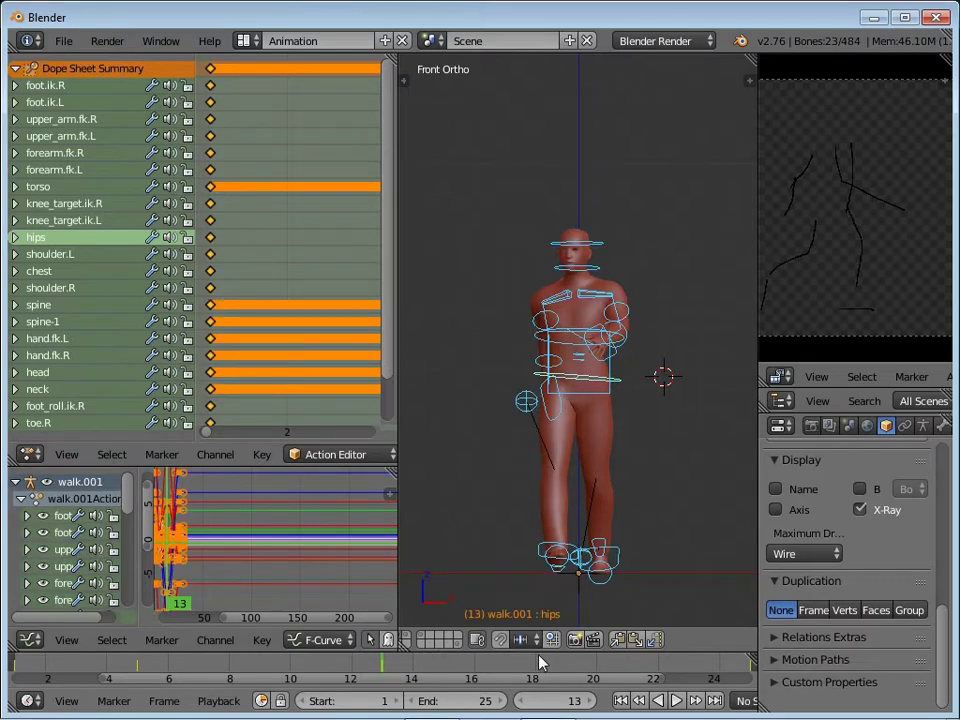
pyautogui.press('Right')
pyautogui.press('Right')
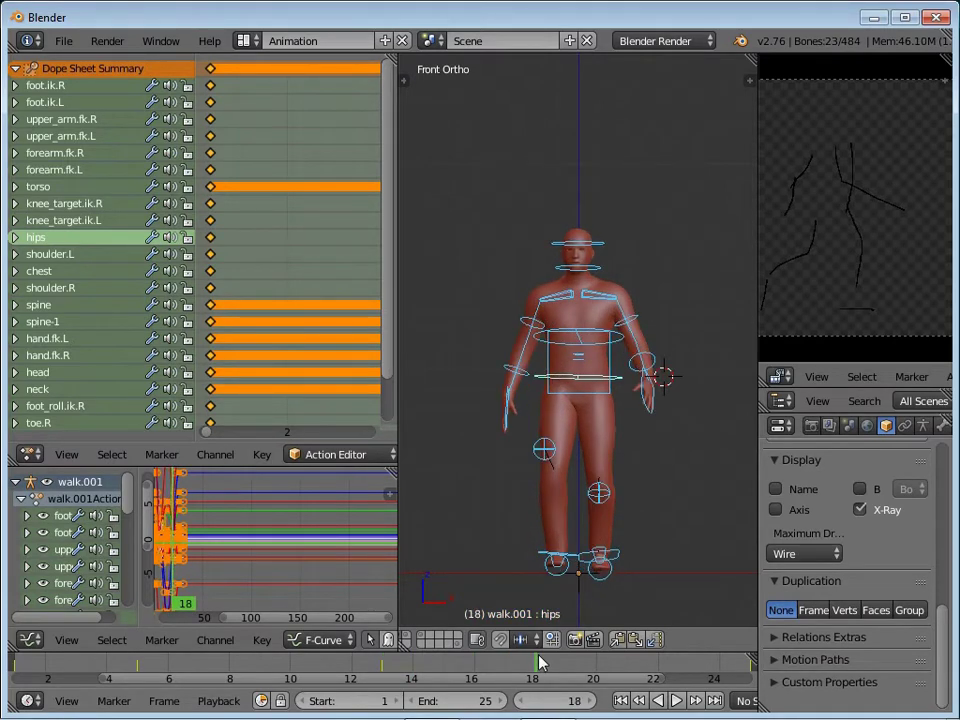
pyautogui.hotkey('ctrl', 'shift', 'v')
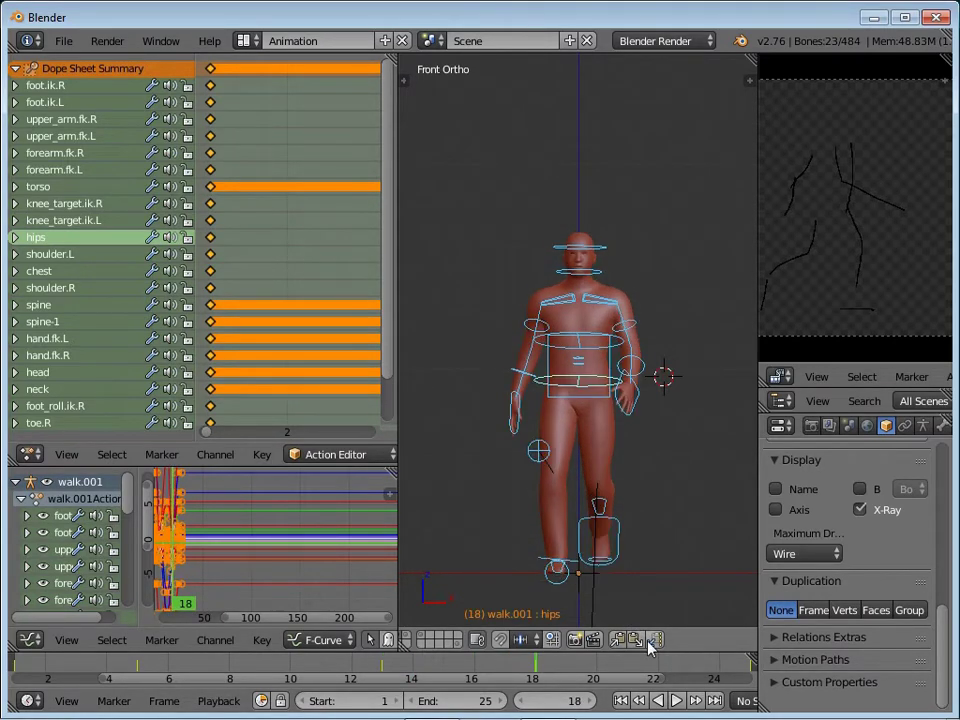
pyautogui.hotkey('shift', 'Left')
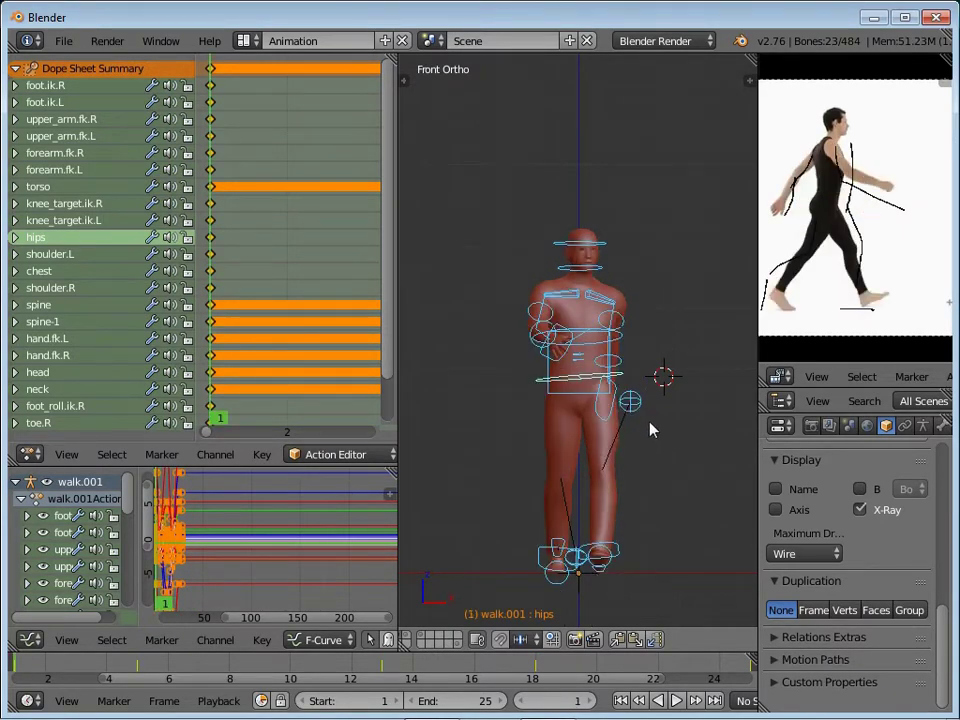
# Play the walk cycle full-window from the side view, orbiting to an angled view
pyautogui.hotkey('ctrl', 'Up')
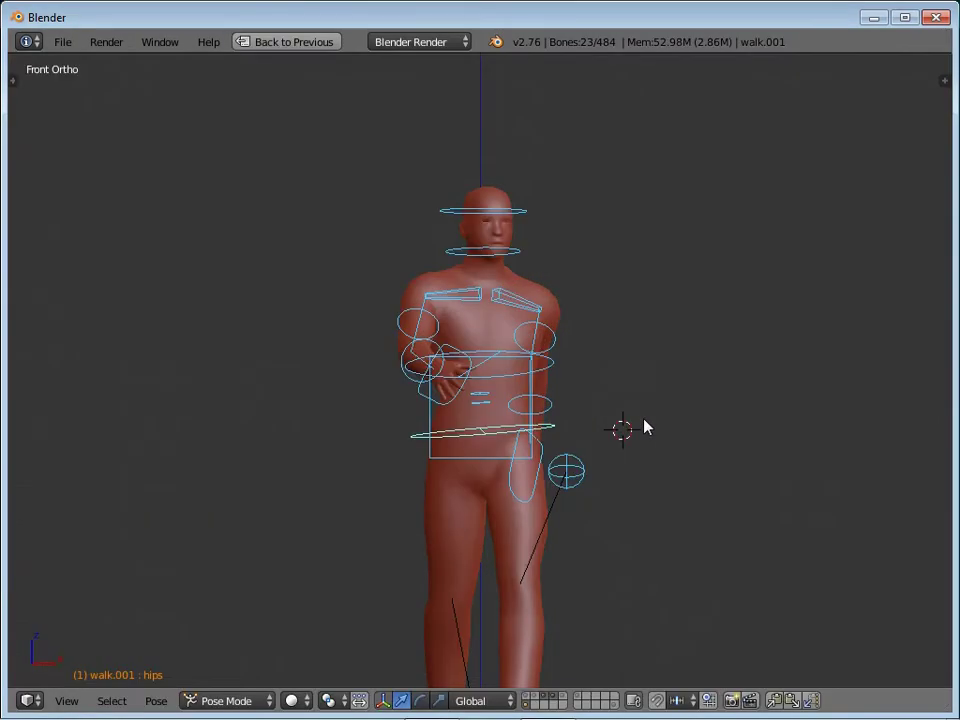
pyautogui.press('KP_3')
pyautogui.scroll(-2, 645, 426)
pyautogui.hotkey('alt', 'a')
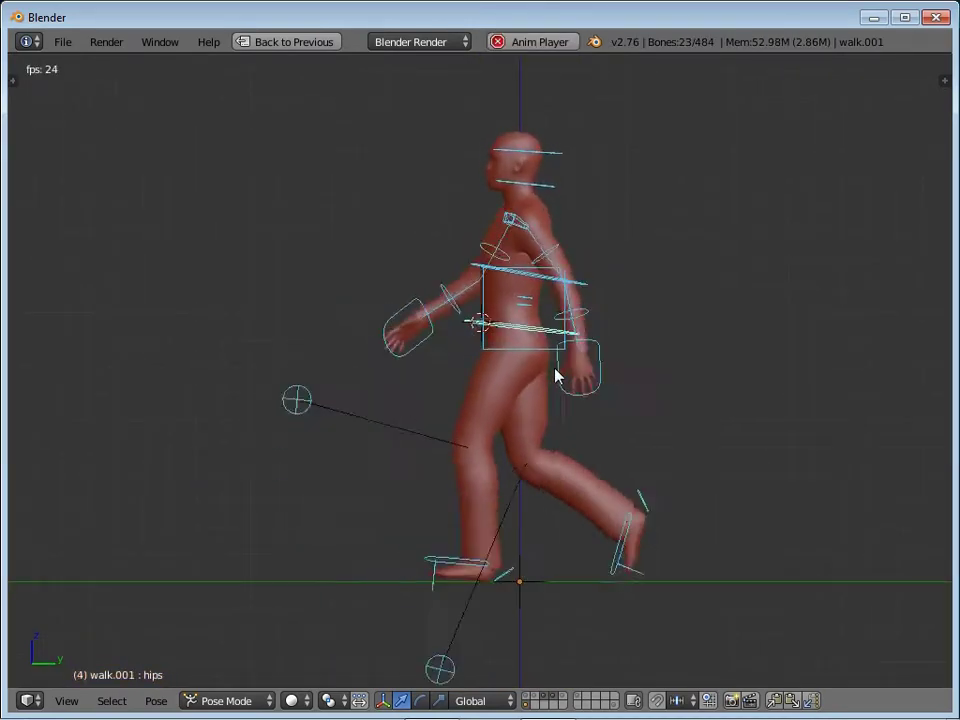
pyautogui.moveTo(358, 326)
pyautogui.mouseDown(button='middle')
pyautogui.moveTo(570, 314)
pyautogui.moveTo(418, 321)
pyautogui.mouseUp(button='middle')
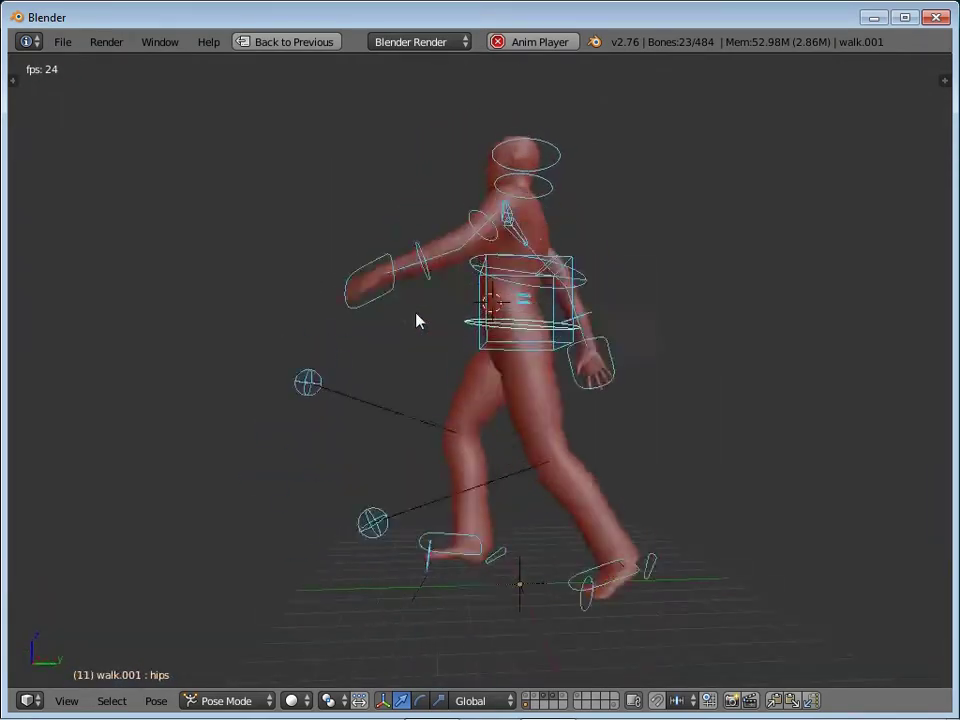
pyautogui.hotkey('shift', 'space')
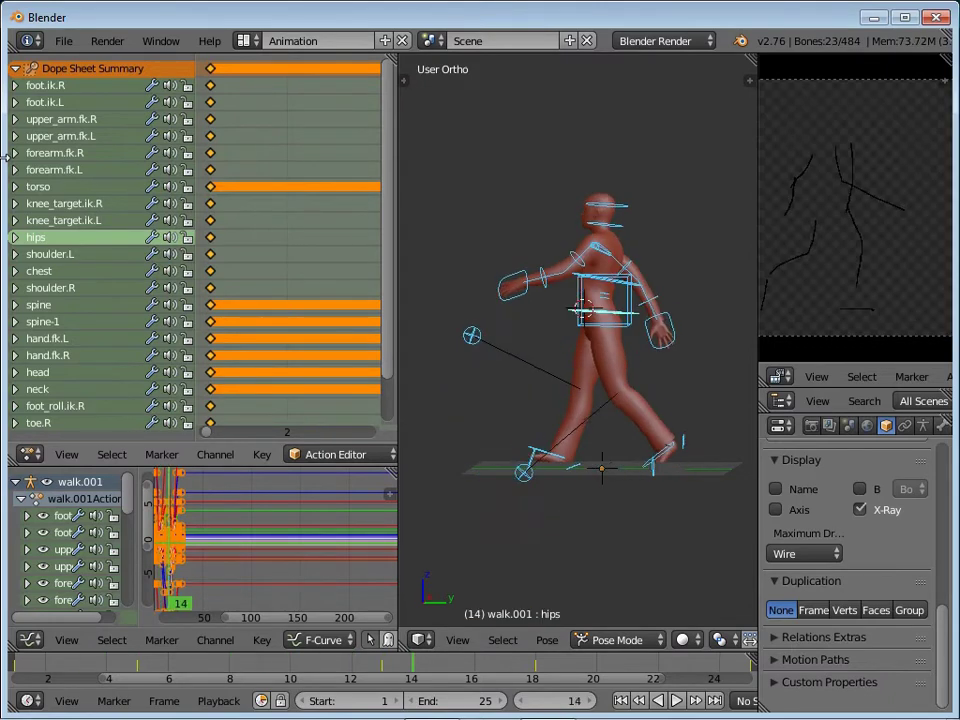
# Fit all walk-cycle keyframes in the enlarged dope sheet and stop playback
pyautogui.scroll(-1, 6, 88)
pyautogui.press('Home')
pyautogui.scroll(5, 336, 124)
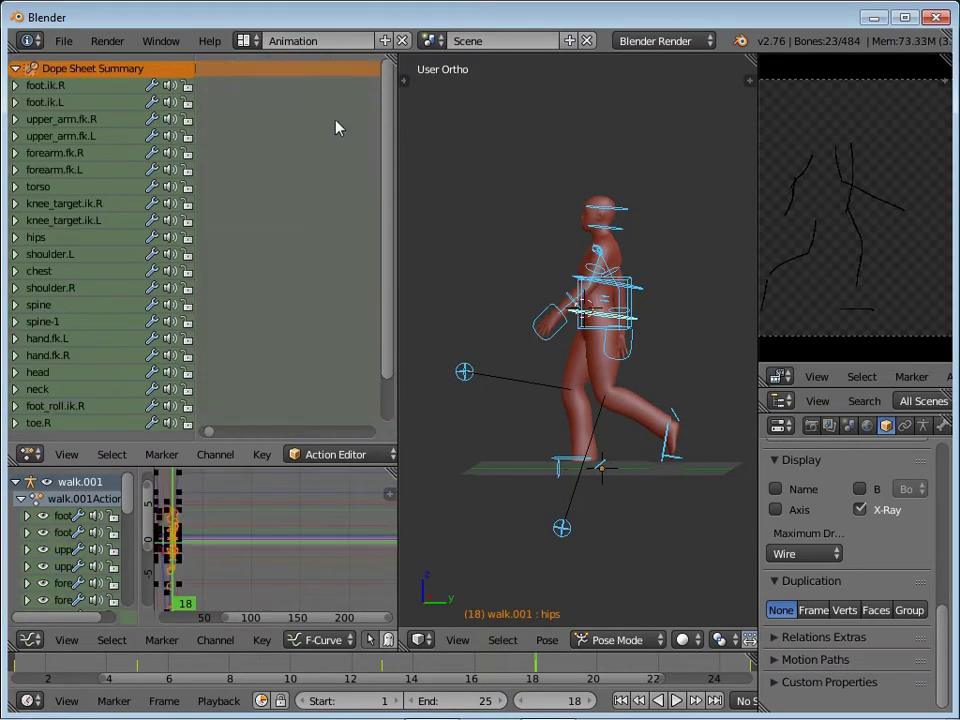
pyautogui.hotkey('shift', 'space')
pyautogui.press('Home')
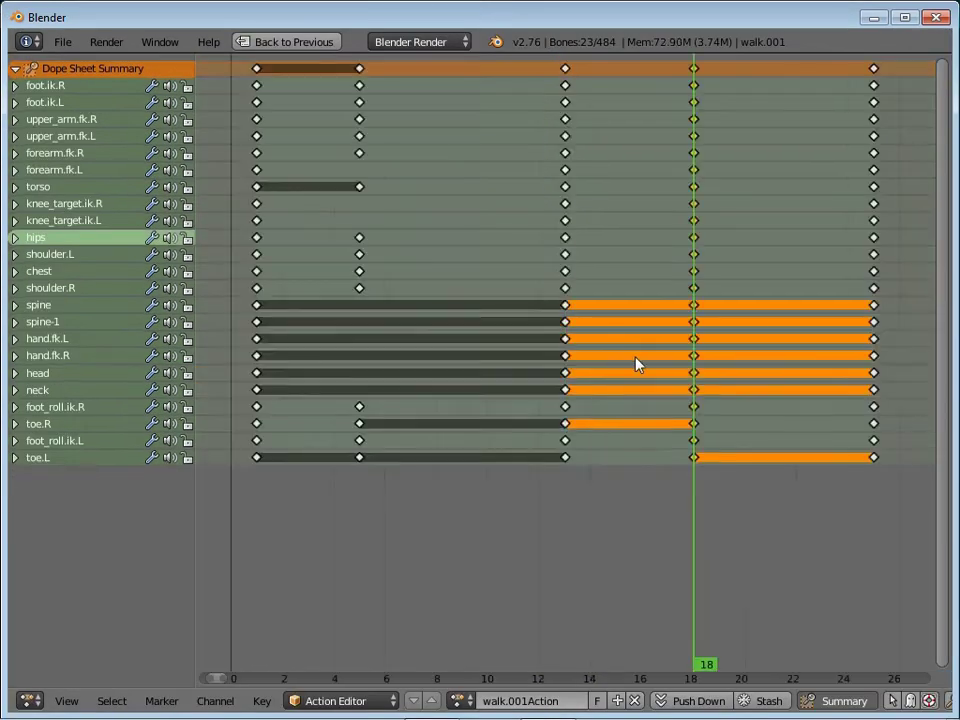
pyautogui.press('Escape')
pyautogui.hotkey('shift', 'space')
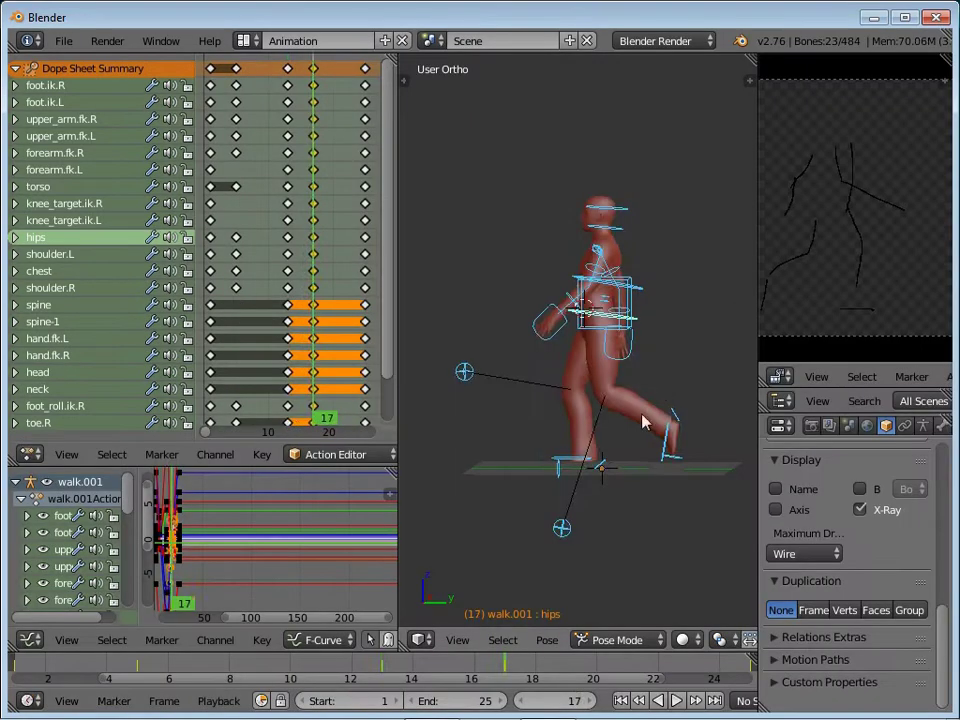
# Switch to the left-side view and briefly enlarge the reference video area
pyautogui.keyDown('alt'); pyautogui.scroll(-8, 593, 470); pyautogui.keyUp('alt')
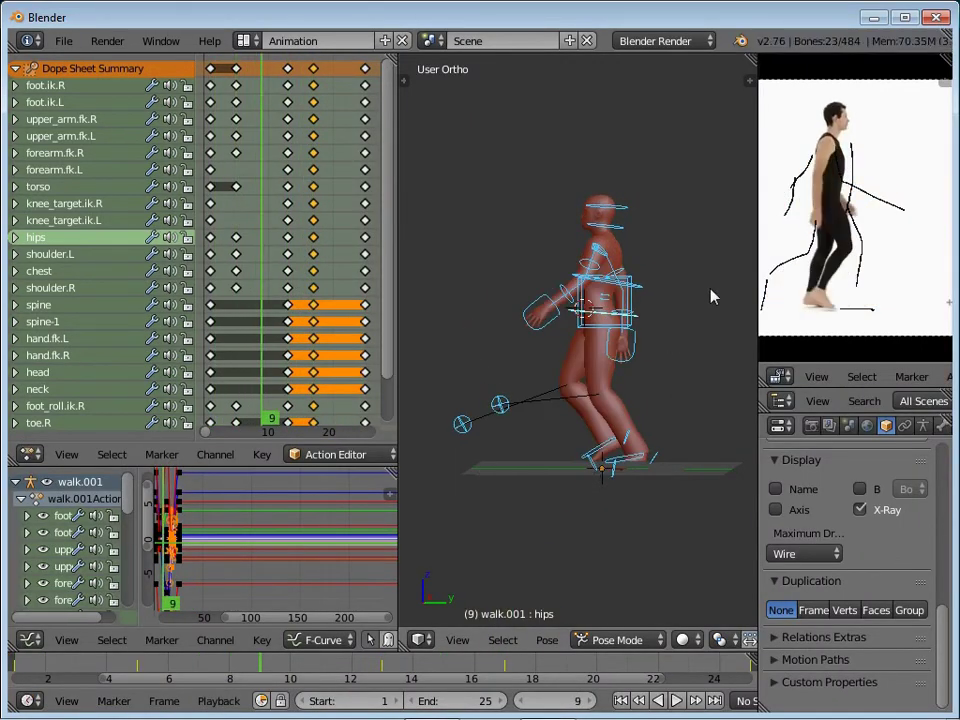
pyautogui.press('ctrl+KP_3')
pyautogui.scroll(3, 623, 453)
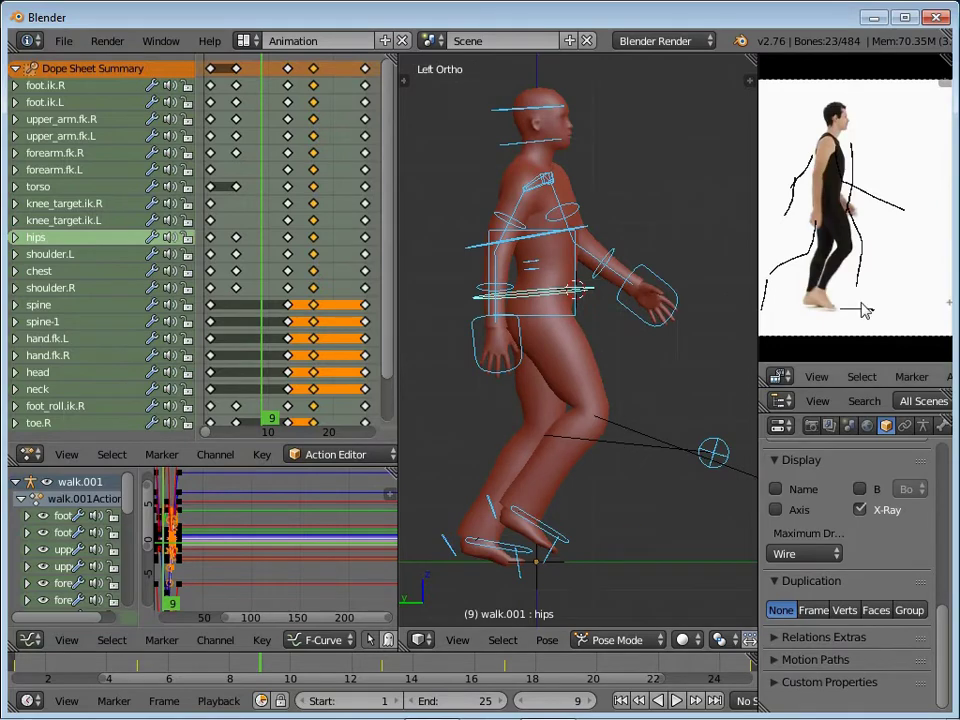
pyautogui.hotkey('shift', 'space')
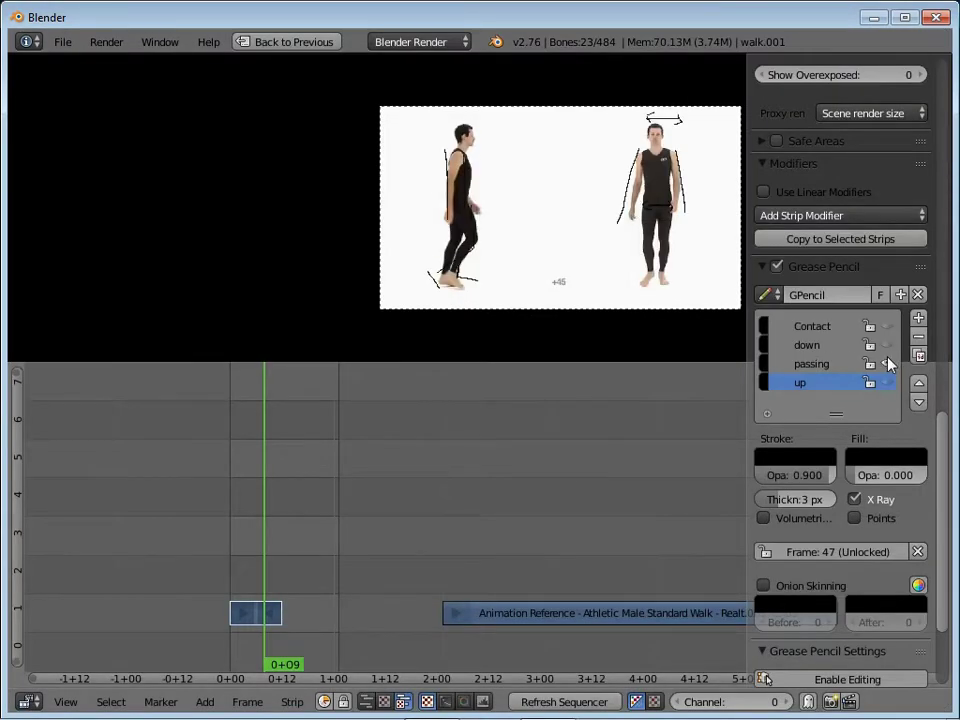
pyautogui.hotkey('shift', 'space')
pyautogui.keyDown('alt'); pyautogui.scroll(-6, 335, 578); pyautogui.keyUp('alt')
# Enlarge the dope sheet and begin shifting the frame-13 keys, then cancel
pyautogui.keyDown('alt'); pyautogui.scroll(-2, 335, 578); pyautogui.keyUp('alt')
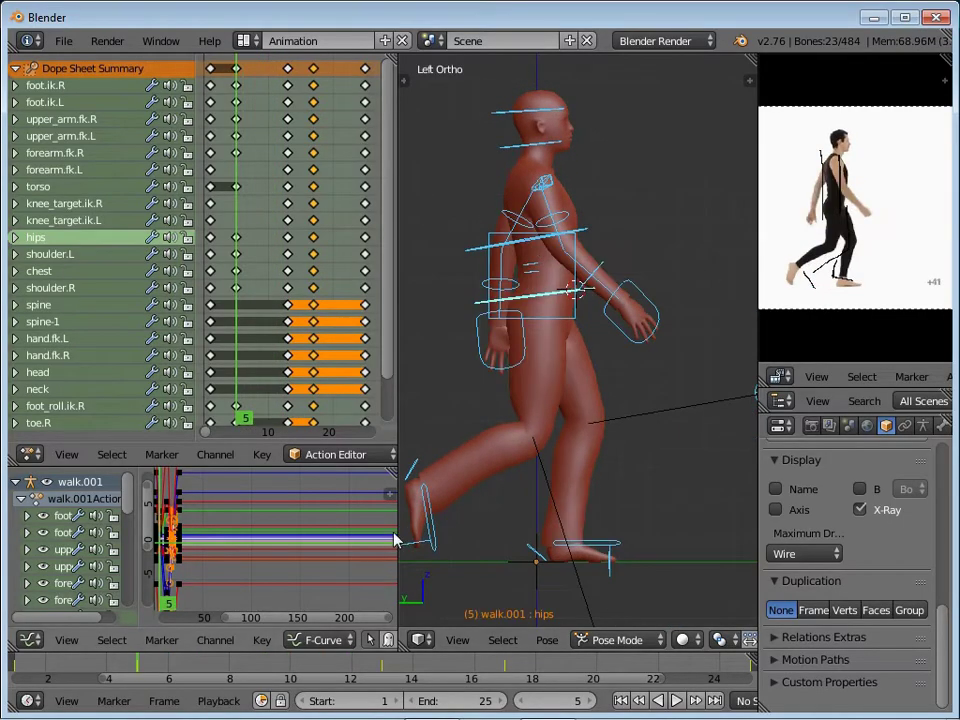
pyautogui.keyDown('alt'); pyautogui.scroll(6, 350, 568); pyautogui.keyUp('alt')
pyautogui.keyDown('alt'); pyautogui.scroll(-4, 370, 555); pyautogui.keyUp('alt')
pyautogui.keyDown('alt'); pyautogui.scroll(-5, 393, 538); pyautogui.keyUp('alt')
pyautogui.keyDown('alt'); pyautogui.scroll(10, 393, 538); pyautogui.keyUp('alt')
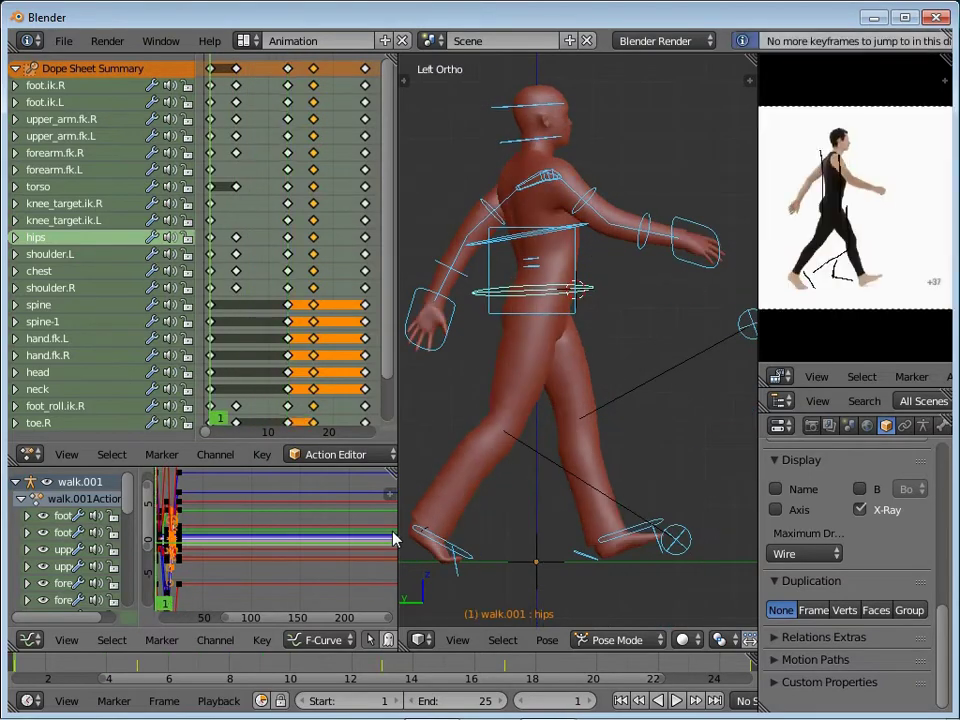
pyautogui.keyDown('alt'); pyautogui.scroll(-5, 393, 538); pyautogui.keyUp('alt')
pyautogui.keyDown('alt'); pyautogui.scroll(-4, 393, 538); pyautogui.keyUp('alt')
pyautogui.keyDown('alt'); pyautogui.scroll(-3, 393, 538); pyautogui.keyUp('alt')
pyautogui.hotkey('shift', 'space')
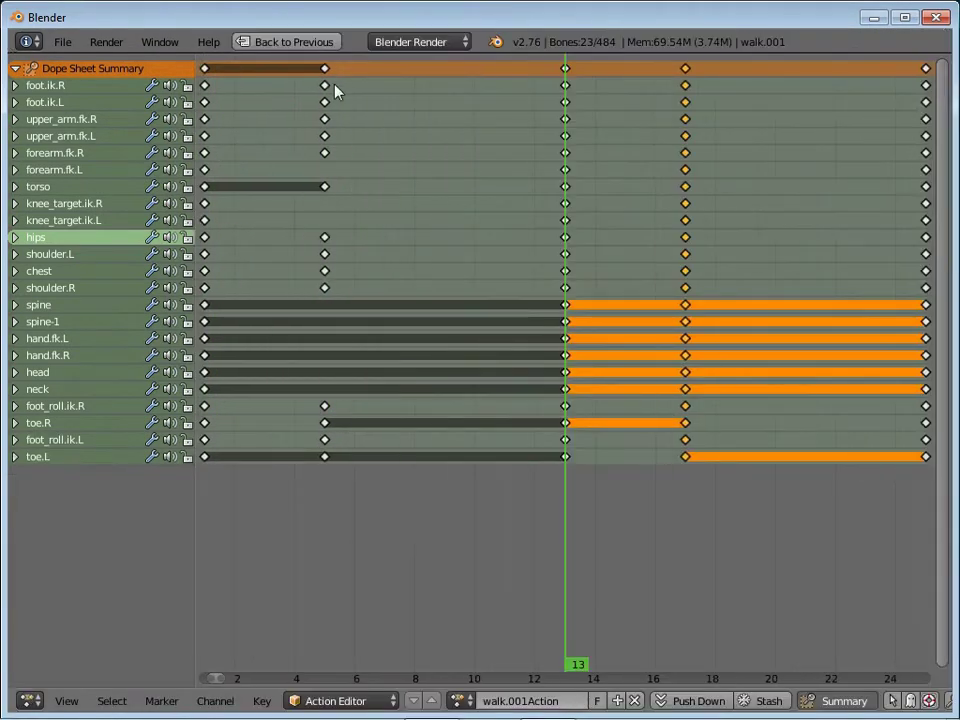
pyautogui.press('g')
pyautogui.rightClick(545, 72)
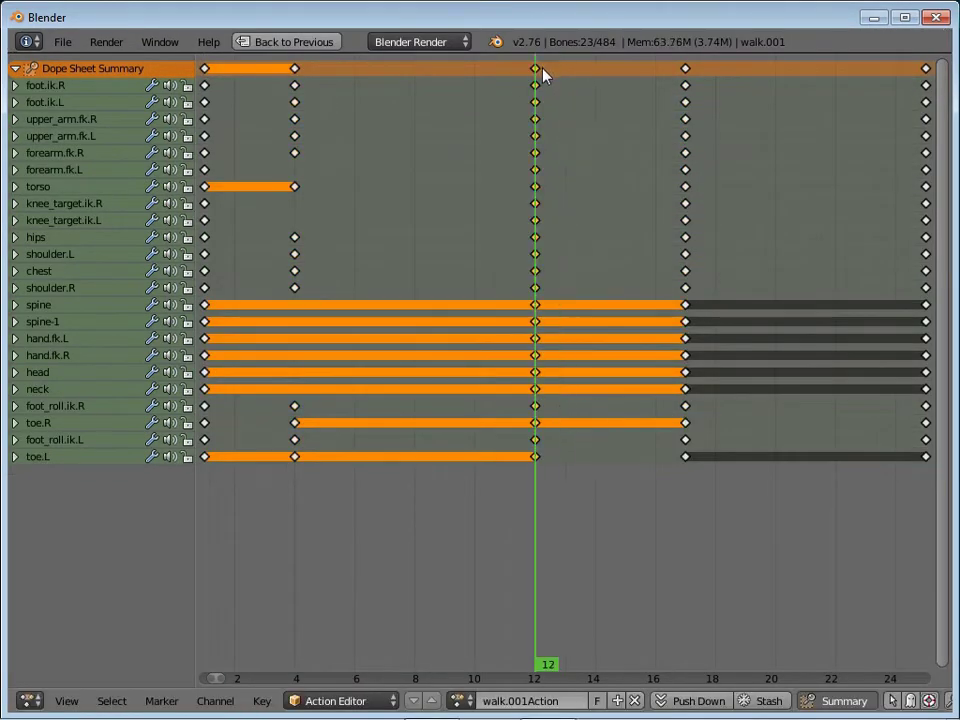
# Move the frame-17 keyframe column to frame 16 and replay the walk to check timing
pyautogui.keyDown('ctrl'); pyautogui.rightClick(670, 68); pyautogui.keyUp('ctrl')
pyautogui.press('g')
pyautogui.click(685, 197)
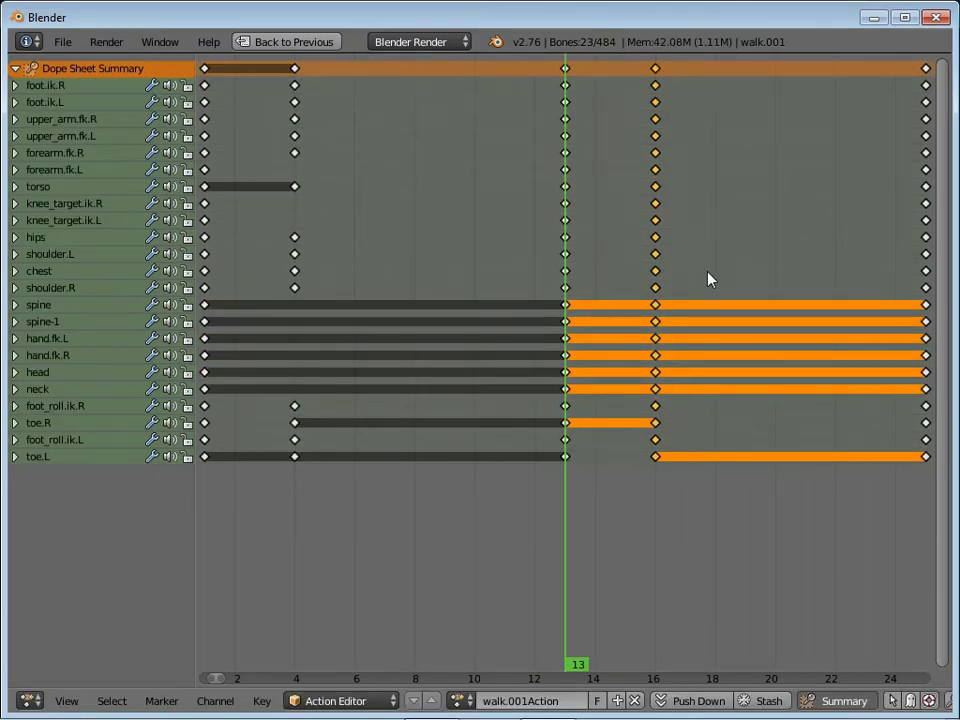
pyautogui.hotkey('shift', 'space')
pyautogui.hotkey('alt', 'a')
pyautogui.scroll(-2, 475, 490)
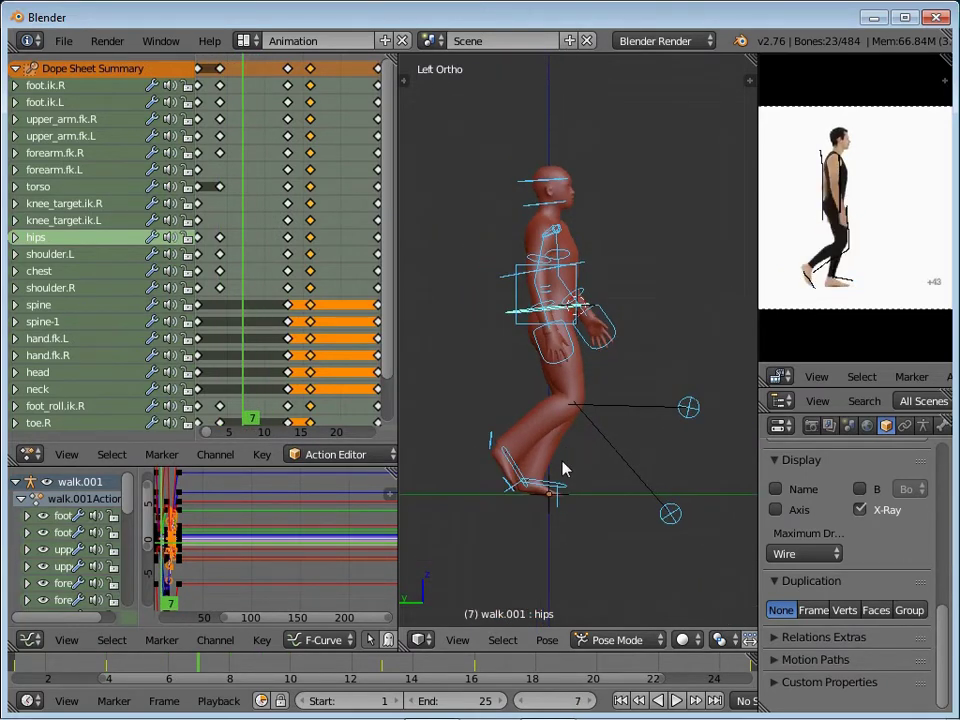
# Widen the 3D viewport by resizing the neighbouring reference preview area
pyautogui.press('n')
pyautogui.scroll(-3, 900, 200)
pyautogui.press('n')
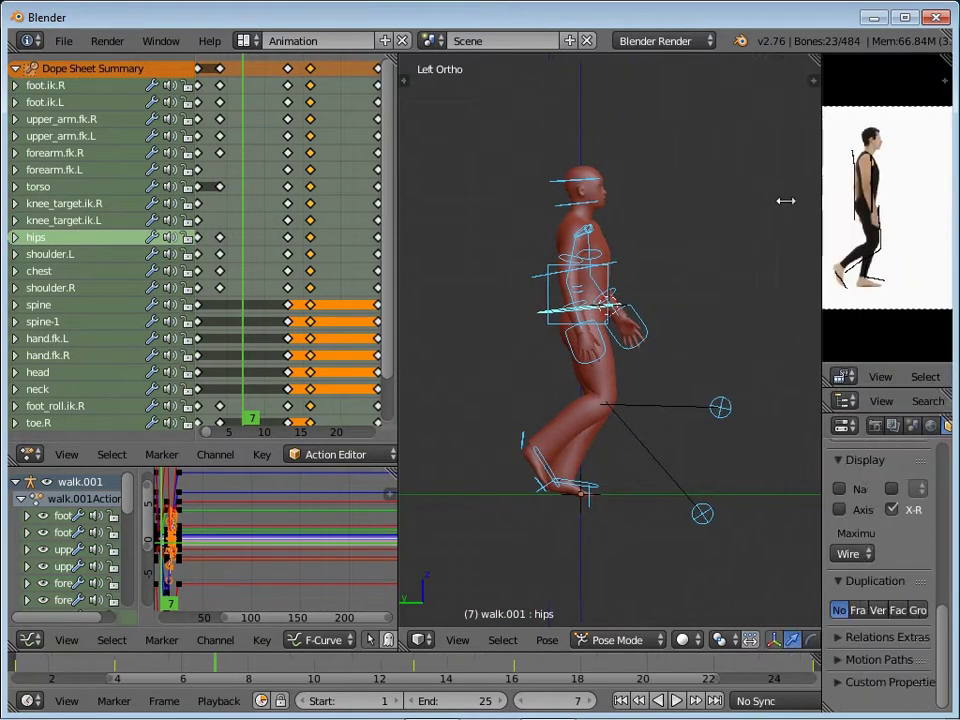
pyautogui.moveTo(760, 200); pyautogui.dragTo(766, 200)
pyautogui.moveTo(399, 171); pyautogui.dragTo(368, 171)
pyautogui.scroll(3, 600, 400)
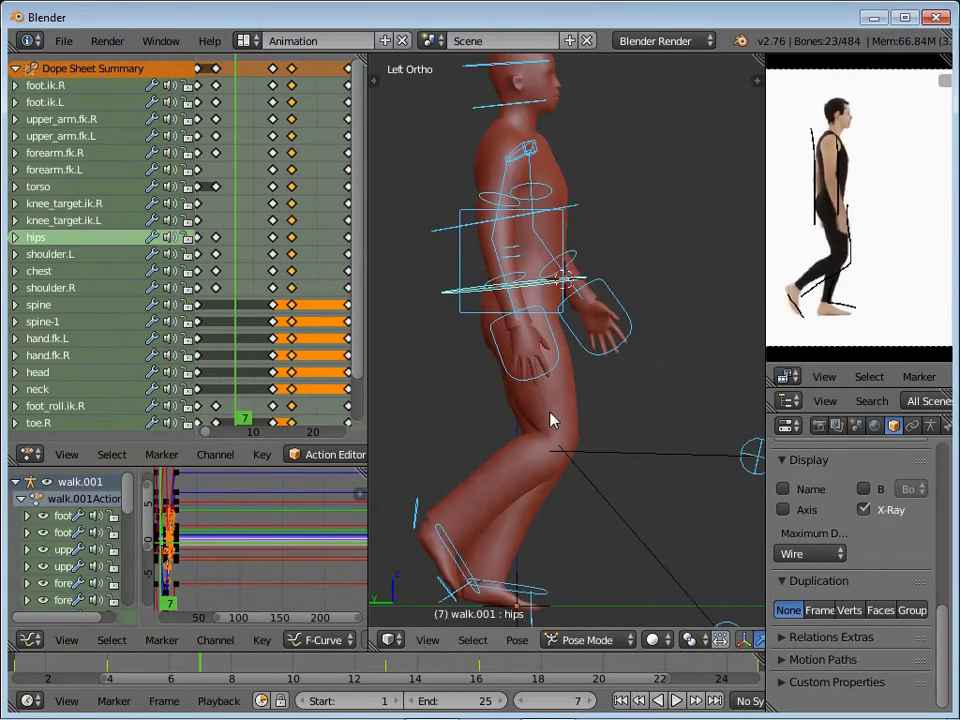
pyautogui.scroll(-2, 640, 450)
# Rotate the right upper arm back for the frame-7 pose
pyautogui.rightClick(602, 332)
pyautogui.scroll(3, 590, 280)
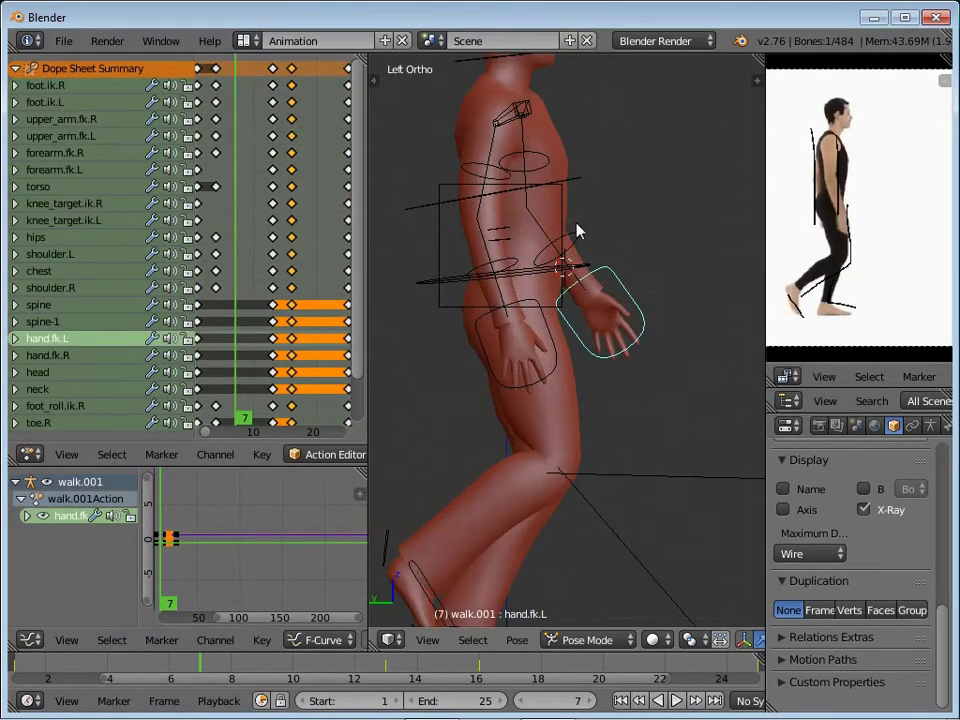
pyautogui.rightClick(518, 263)
pyautogui.rightClick(512, 171)
pyautogui.press('r')
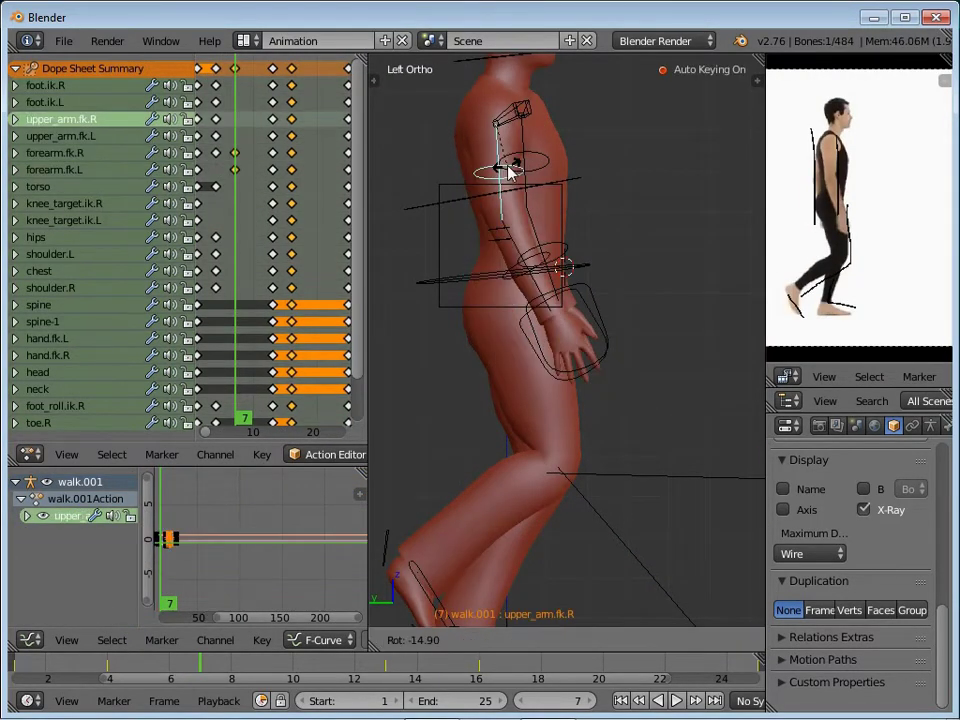
pyautogui.click(510, 171)
pyautogui.scroll(-3, 500, 330)
# Reposition the right and left foot IK controls and move the torso straight up
pyautogui.rightClick(497, 489)
pyautogui.press('g')
pyautogui.click(478, 497)
pyautogui.rightClick(549, 516)
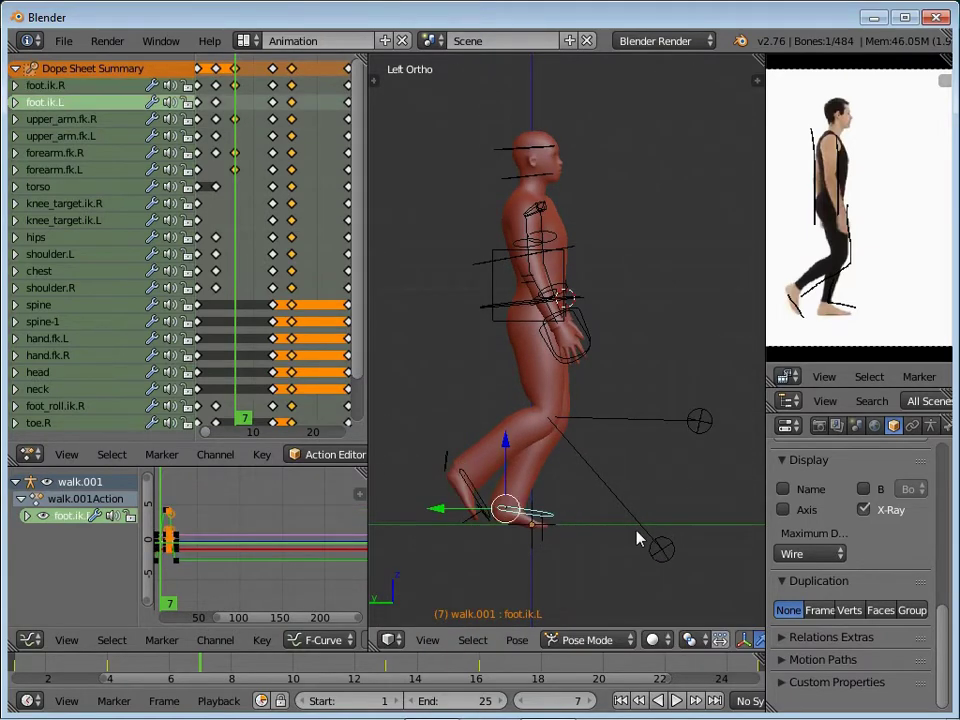
pyautogui.press('g')
pyautogui.click(639, 536)
pyautogui.rightClick(540, 300)
pyautogui.press('g')
pyautogui.press('z')
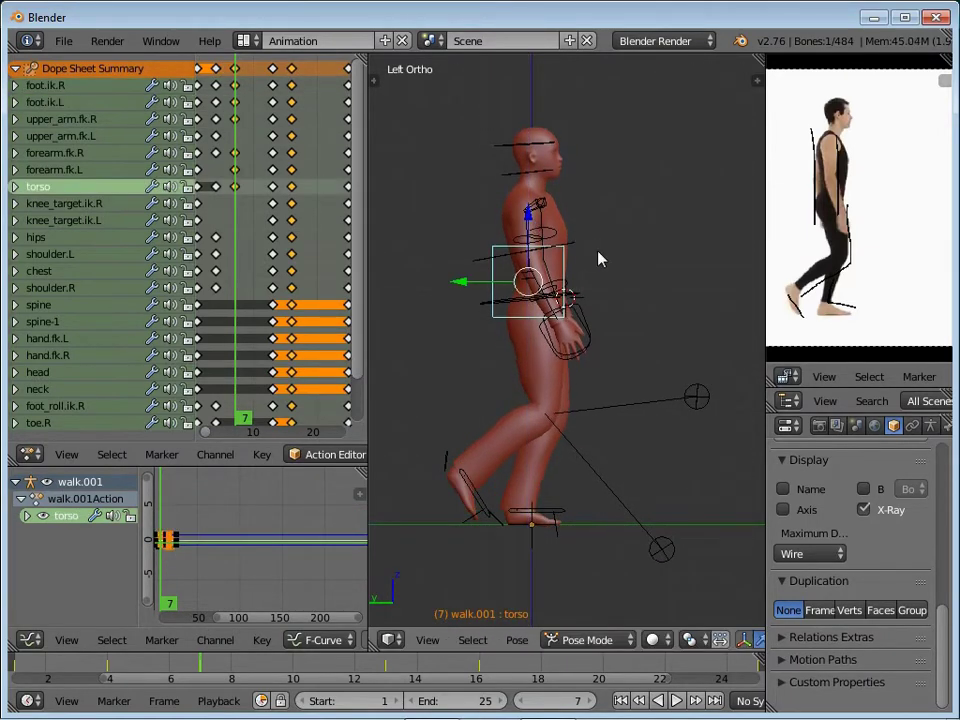
# From the front, rotate the right upper arm and slightly rotate the left forearm
pyautogui.press('KP_1')
pyautogui.scroll(3, 604, 231)
pyautogui.rightClick(474, 168)
pyautogui.press('r')
pyautogui.rightClick(680, 252)
pyautogui.press('r')
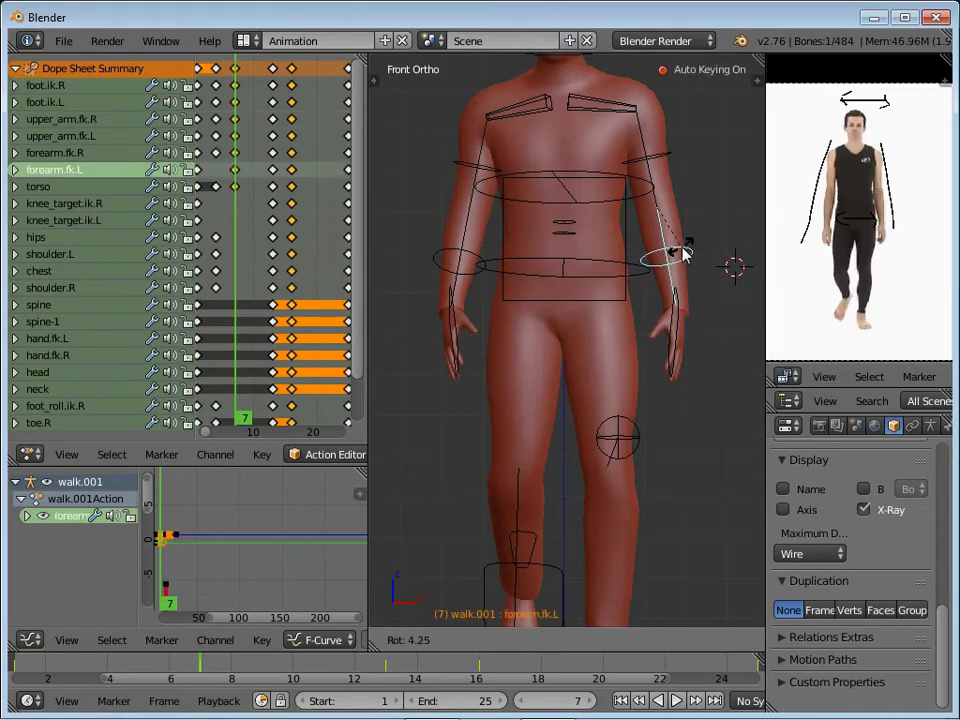
pyautogui.click(683, 253)
pyautogui.press('ctrl+KP_3')
# Rotate the left upper arm from the left-side view
pyautogui.rightClick(545, 185)
pyautogui.press('r')
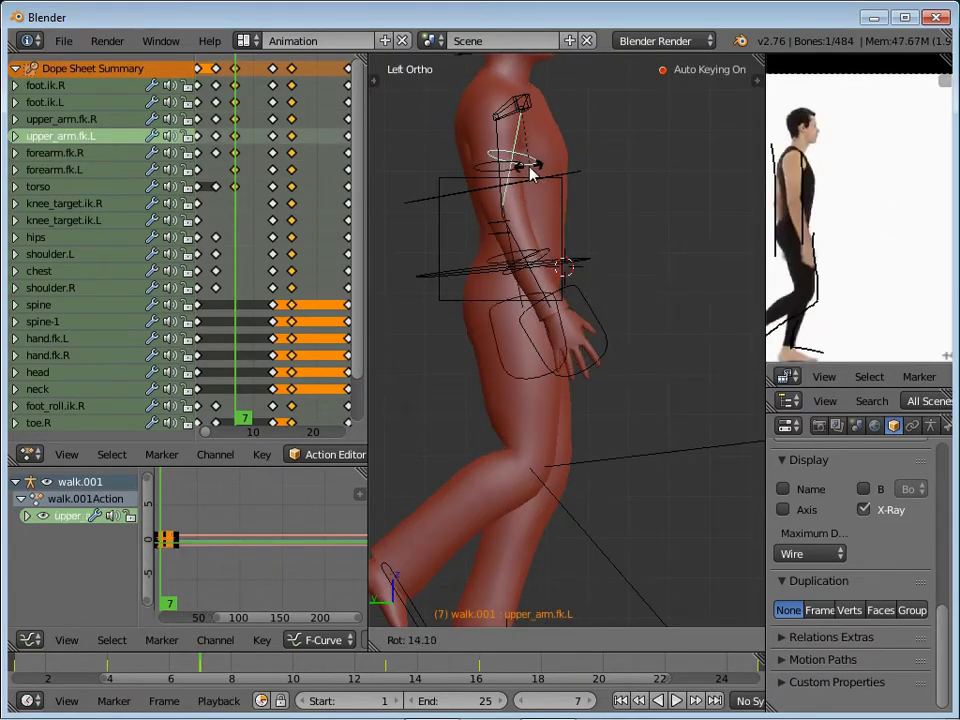
pyautogui.click(530, 172)
pyautogui.press('KP_1')
pyautogui.scroll(-2, 611, 253)
pyautogui.scroll(2, 611, 253)
pyautogui.scroll(-2, 598, 183)
# Adjust the left shoulder rotation and rotate the right upper arm again
pyautogui.rightClick(598, 183)
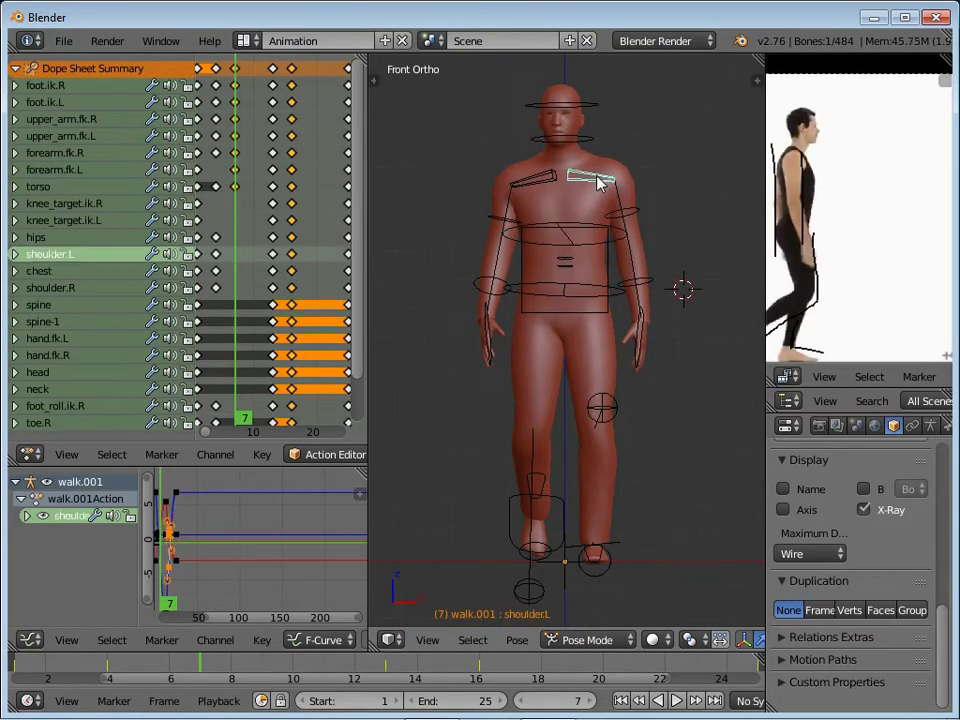
pyautogui.moveTo(598, 183); pyautogui.dragTo(484, 306, button='middle')
pyautogui.press('KP_1')
pyautogui.press('r')
pyautogui.click(579, 206)
pyautogui.rightClick(500, 222)
pyautogui.press('r')
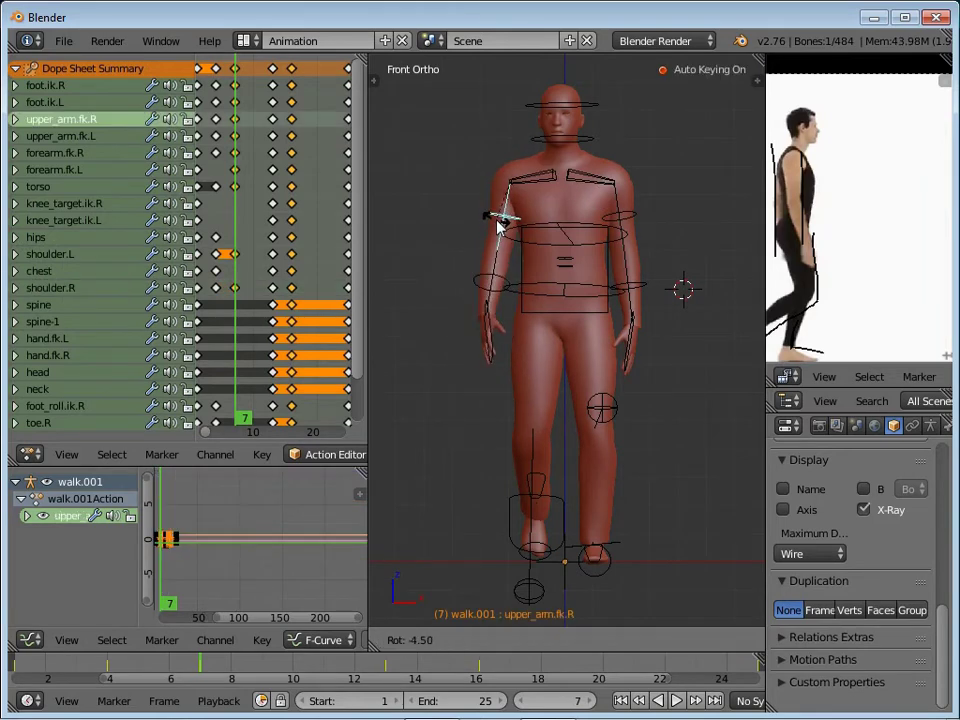
pyautogui.click(498, 222)
# Twist the chest about its own Y axis and rotate the hips
pyautogui.rightClick(506, 244)
pyautogui.moveTo(506, 244); pyautogui.dragTo(619, 336, button='middle')
pyautogui.press('r')
pyautogui.press('y')
pyautogui.press('y')
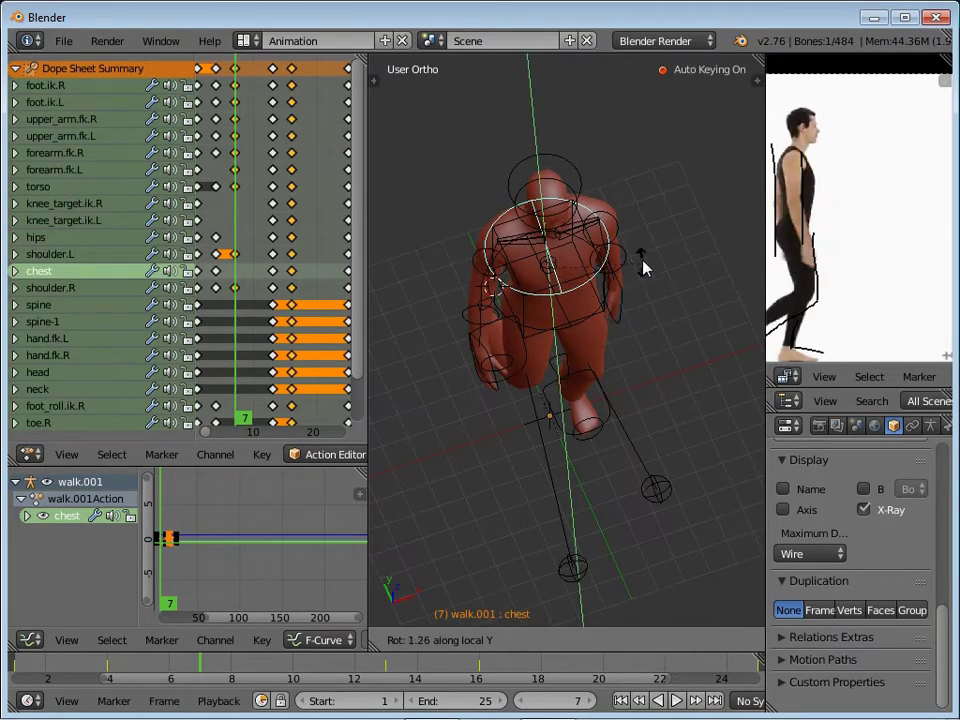
pyautogui.click(643, 266)
pyautogui.press('KP_1')
pyautogui.press('r')
pyautogui.rightClick(648, 320)
pyautogui.rightClick(648, 320)
pyautogui.press('r')
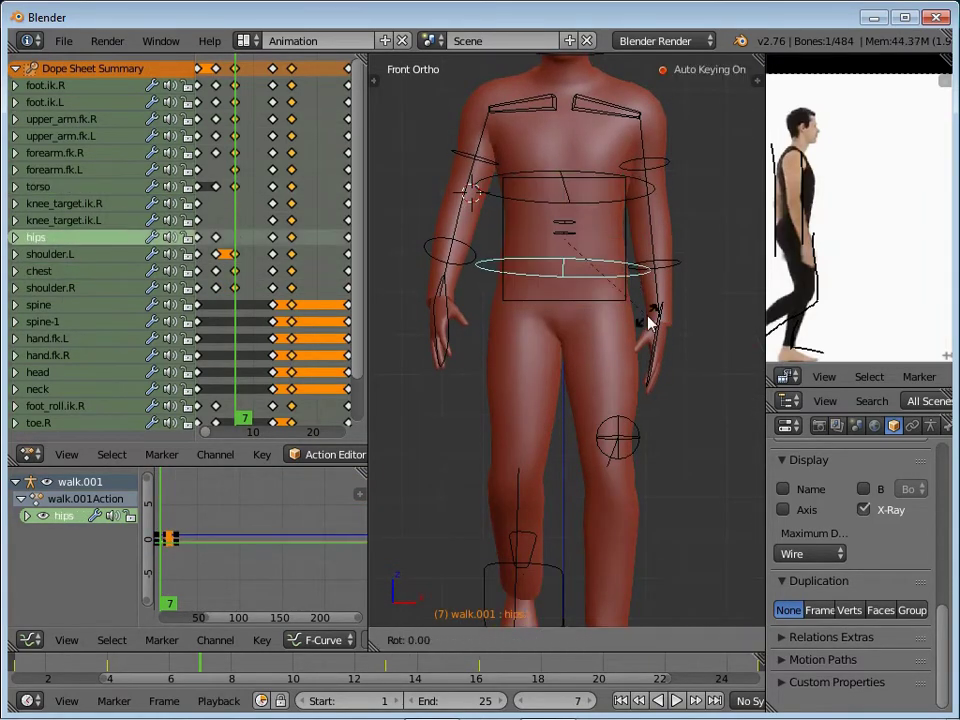
pyautogui.click(645, 318)
pyautogui.scroll(-2, 607, 355)
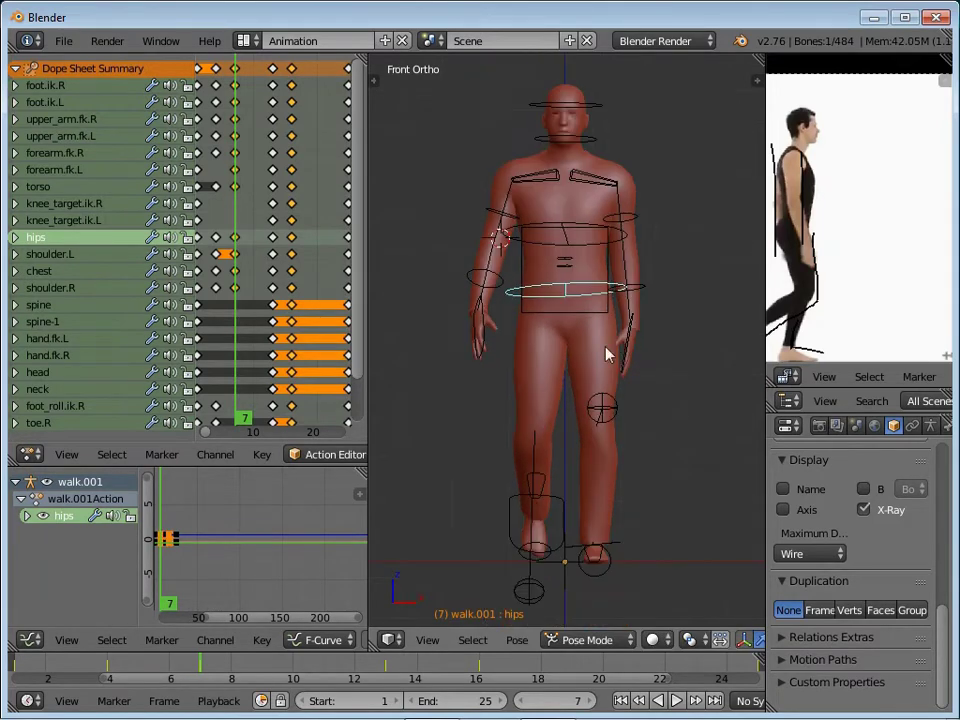
# Adjust the left foot IK control, then select all bones of the rig
pyautogui.rightClick(561, 508)
pyautogui.press('KP_3')
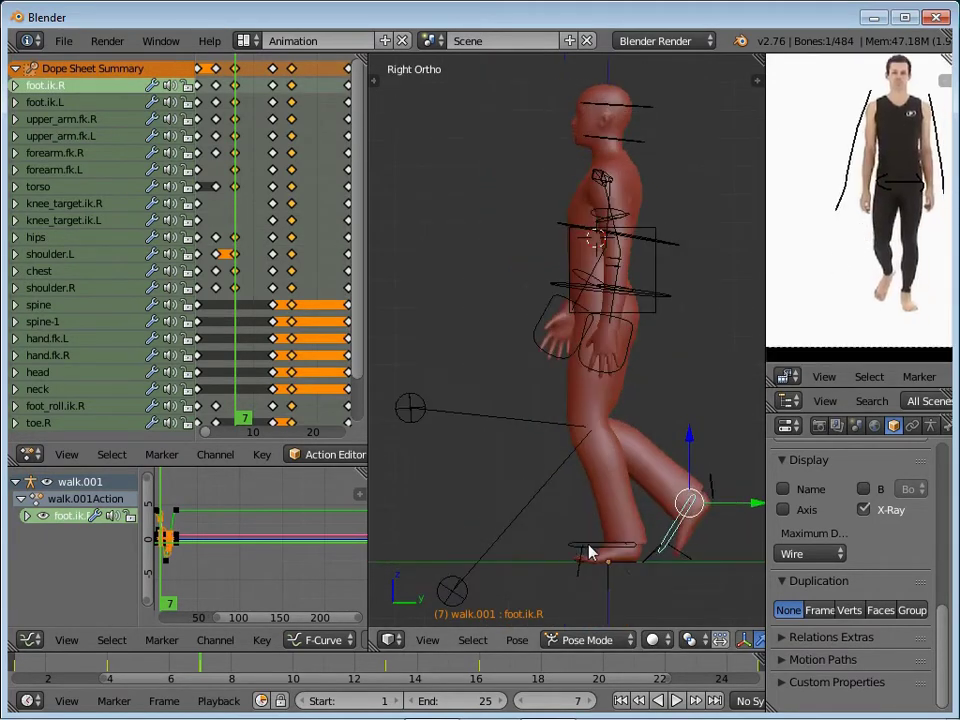
pyautogui.rightClick(590, 550)
pyautogui.press('r')
pyautogui.press('g')
pyautogui.click(656, 557)
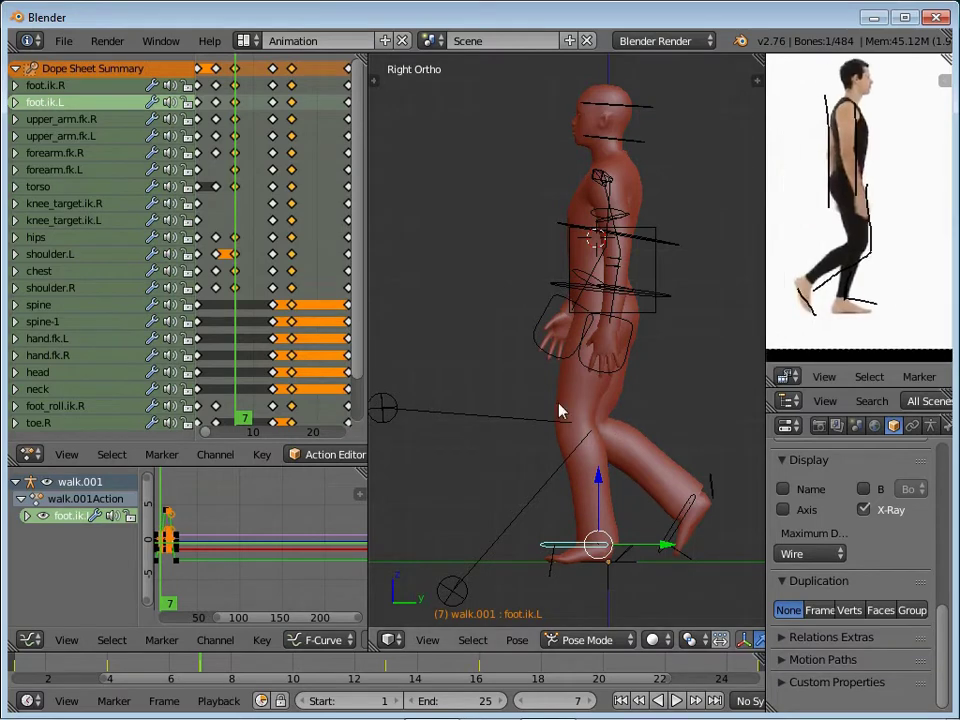
pyautogui.press('ctrl+KP_3')
pyautogui.scroll(-1, 561, 406)
pyautogui.press('a')
pyautogui.press('a')
pyautogui.scroll(-3, 618, 623)
# Play and stop the walk, then go to frame 10 with the torso selected
pyautogui.hotkey('alt', 'a')
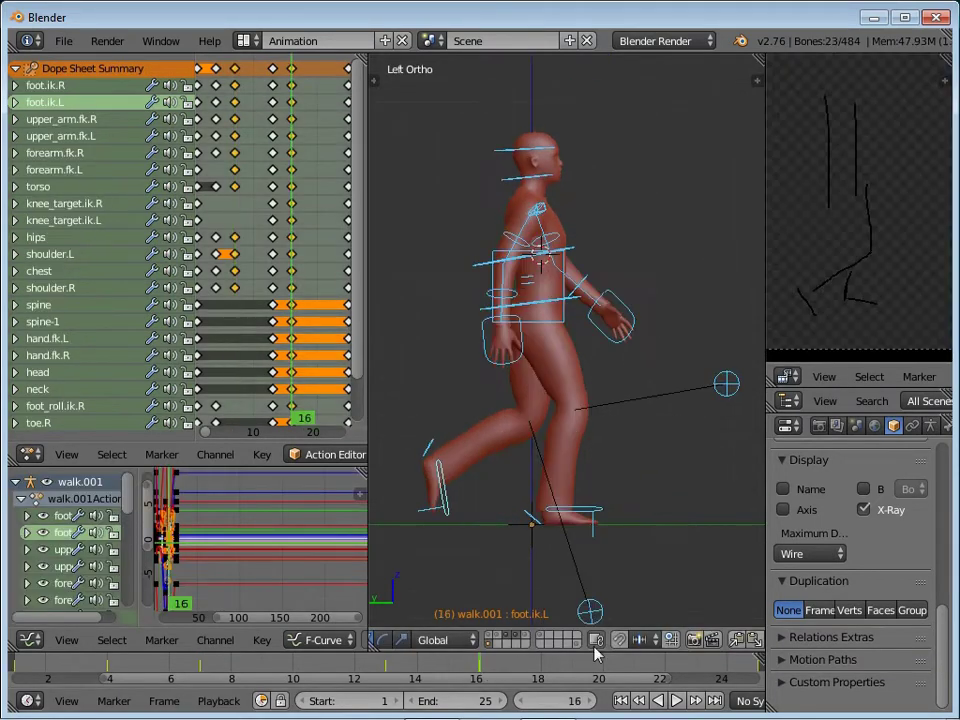
pyautogui.scroll(-2, 618, 640)
pyautogui.press('Escape')
pyautogui.press('Up')
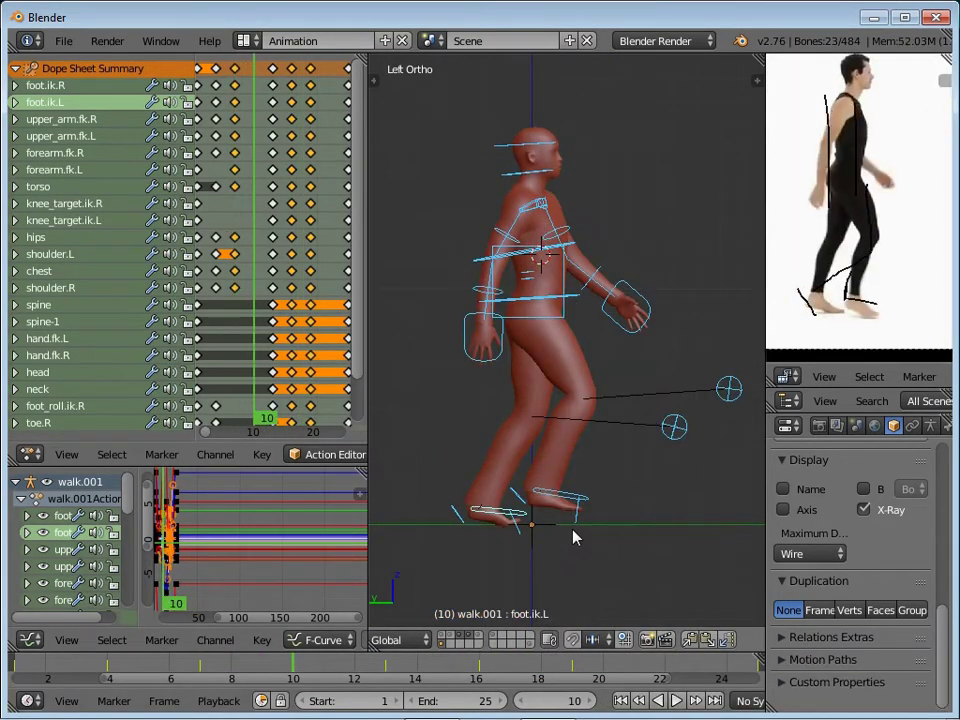
pyautogui.press('Left')
pyautogui.press('Left')
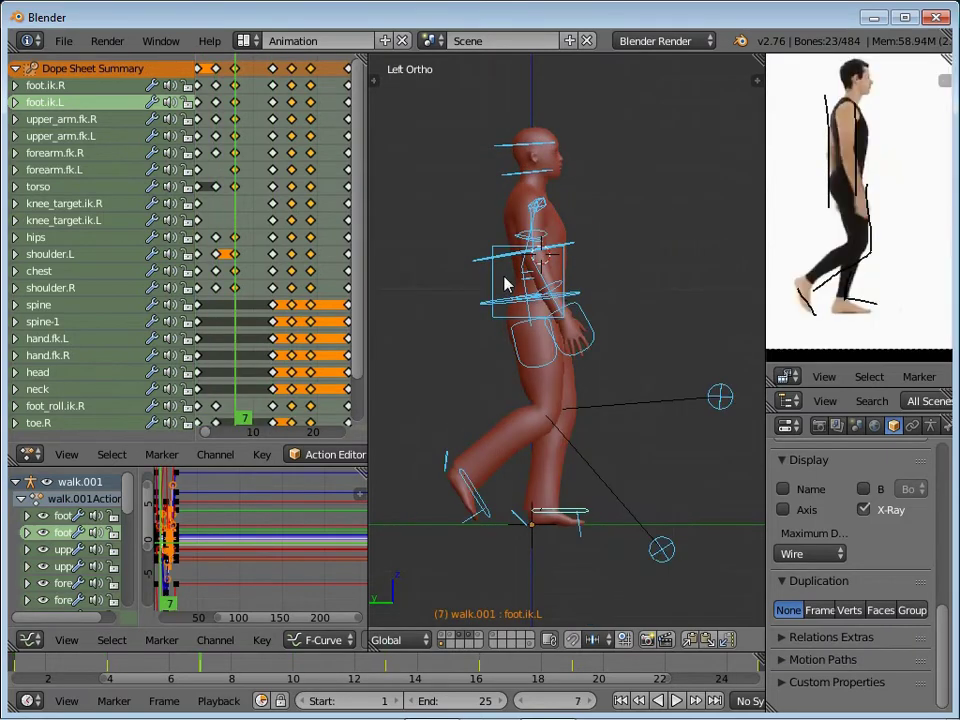
pyautogui.rightClick(505, 284)
pyautogui.press('Up')
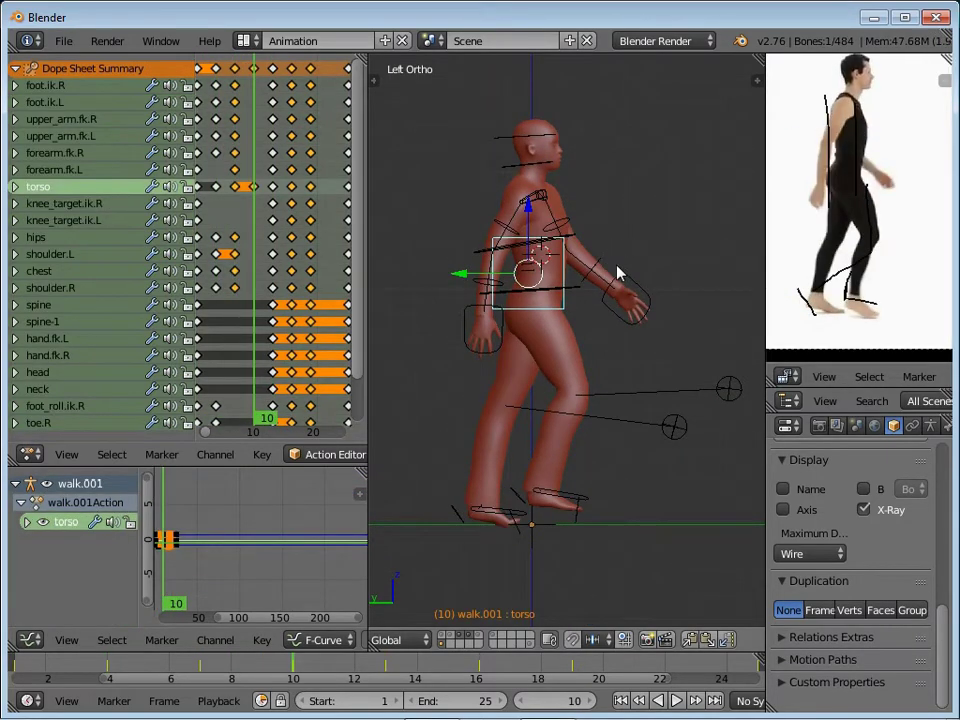
# Adjust the right foot IK, left foot roll and left toe bones at frame 10
pyautogui.rightClick(585, 497)
pyautogui.press('g')
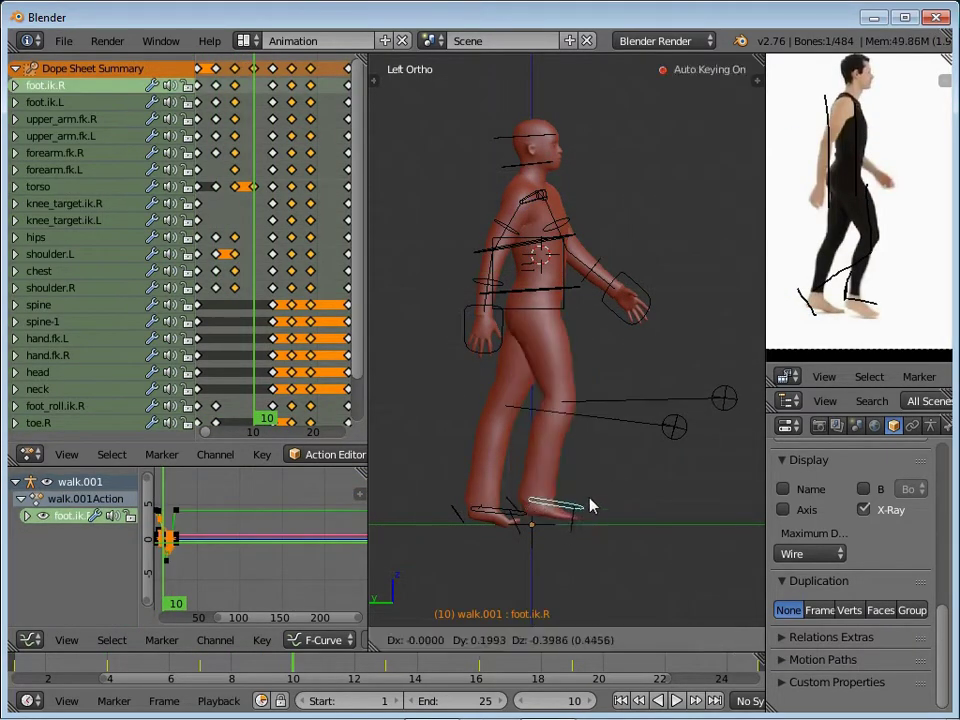
pyautogui.press('Escape')
pyautogui.rightClick(447, 518)
pyautogui.press('r')
pyautogui.press('Escape')
pyautogui.rightClick(520, 537)
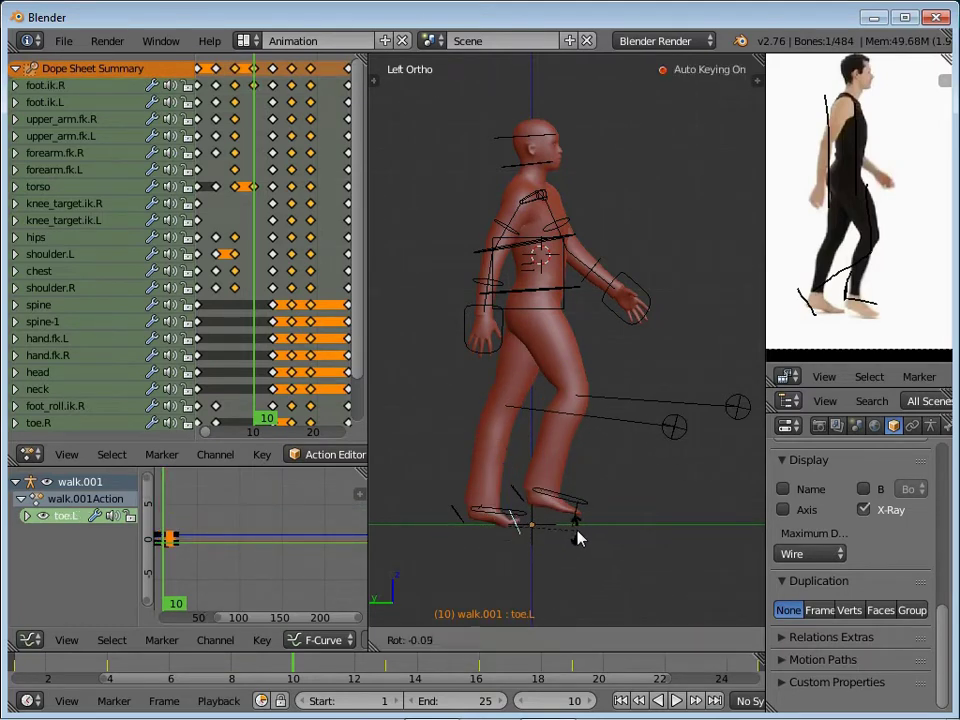
pyautogui.press('Escape')
pyautogui.rightClick(568, 487)
# Rotate the hips, then select all bones and play the walk from an angled view
pyautogui.rightClick(575, 242)
pyautogui.rightClick(580, 292)
pyautogui.press('r')
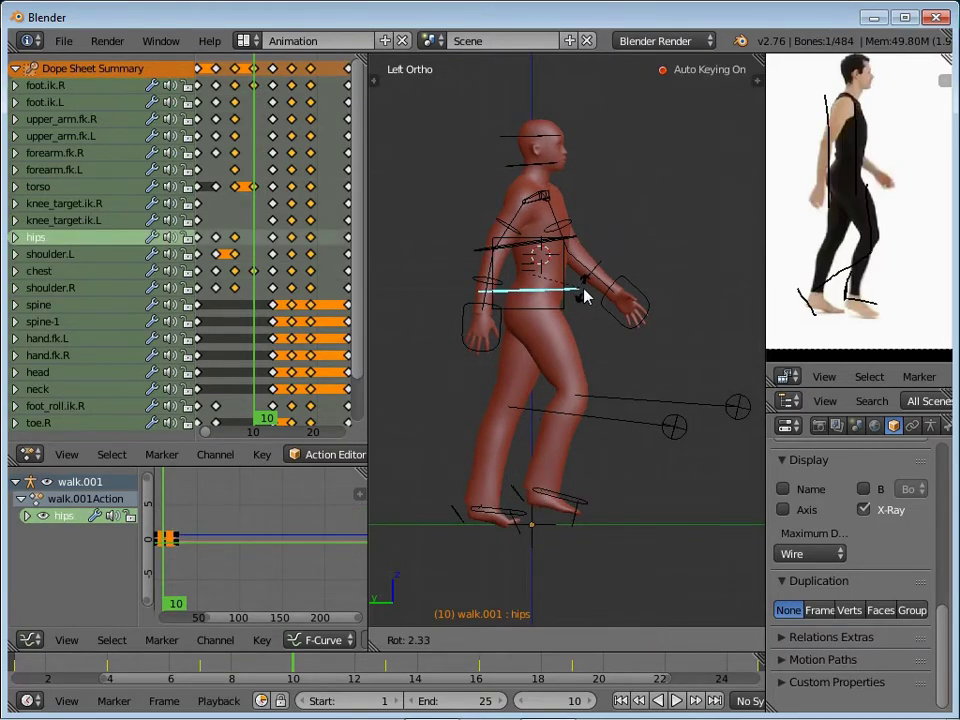
pyautogui.press('KP_1')
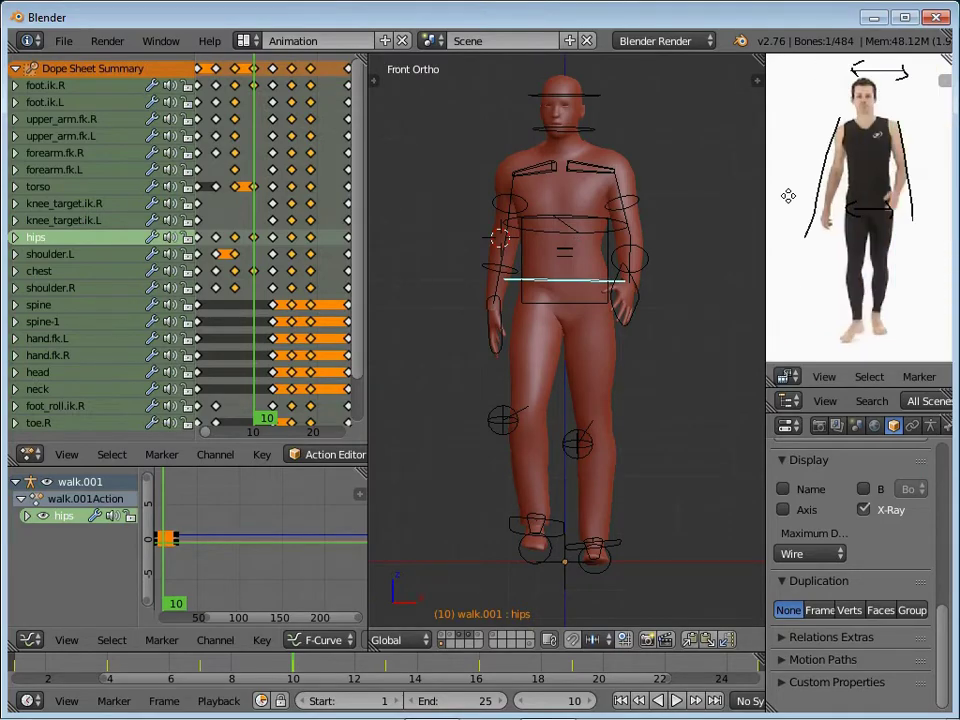
pyautogui.press('a')
pyautogui.moveTo(621, 274); pyautogui.dragTo(612, 446, button='middle')
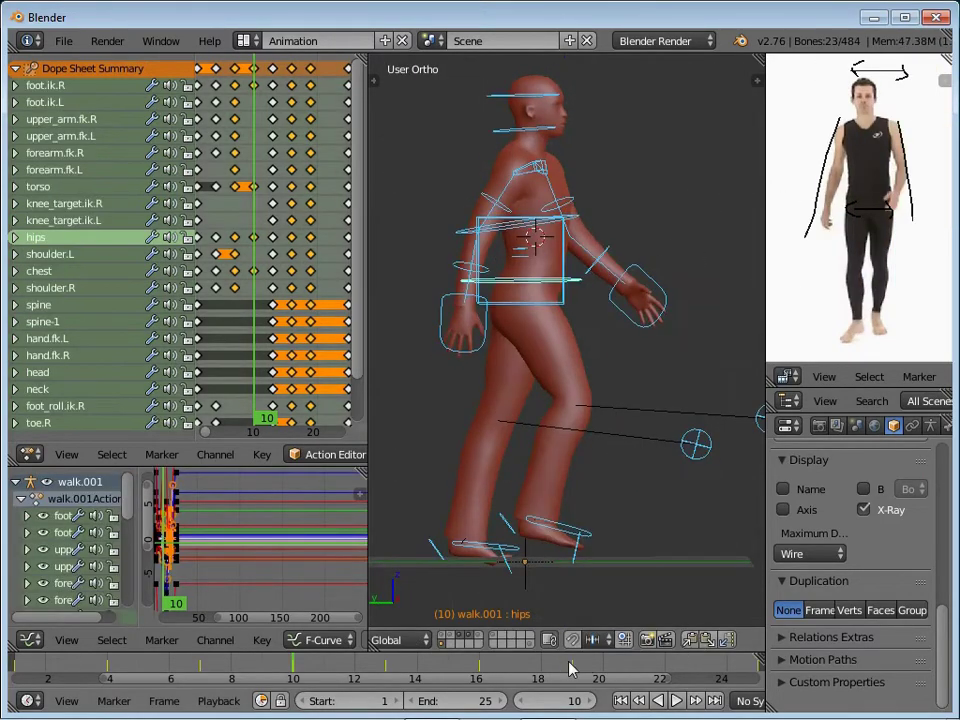
pyautogui.hotkey('alt', 'a')
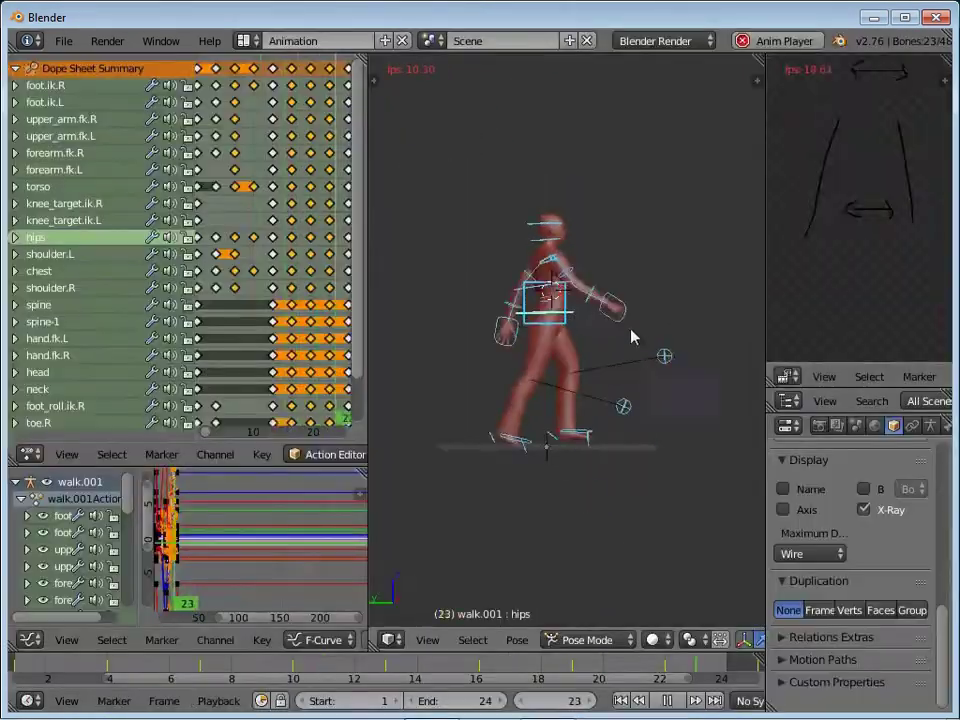
# Play the walk cycle in full-screen view and stop back at frame 10
pyautogui.hotkey('ctrl', 'Up')
pyautogui.moveTo(634, 285); pyautogui.dragTo(603, 364, button='middle')
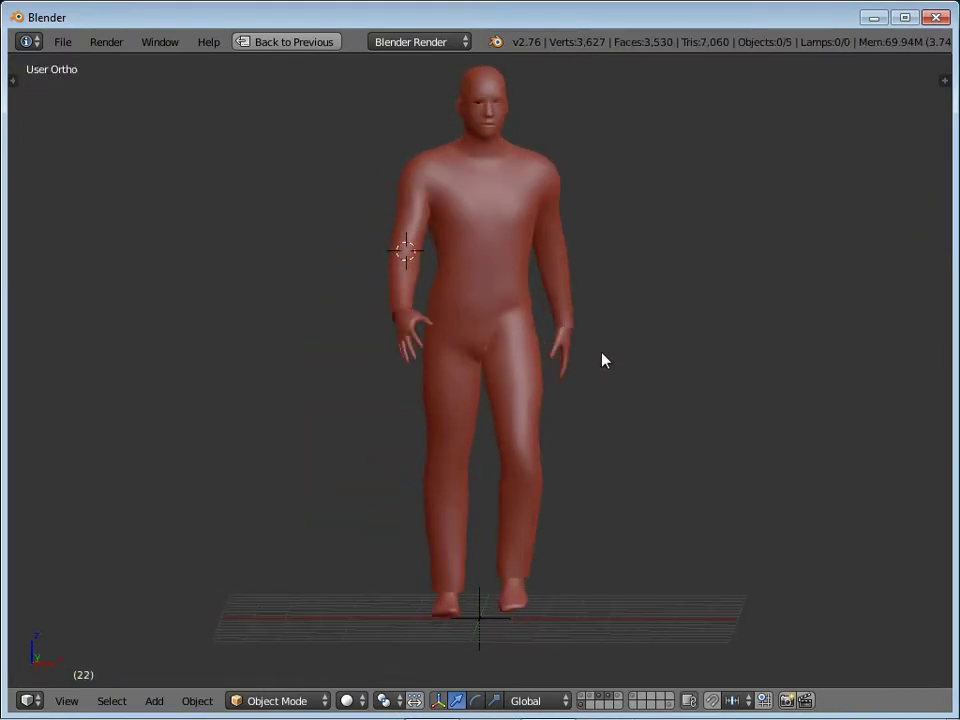
pyautogui.press('Escape')
pyautogui.hotkey('ctrl', 'Up')
pyautogui.hotkey('alt', 'a')
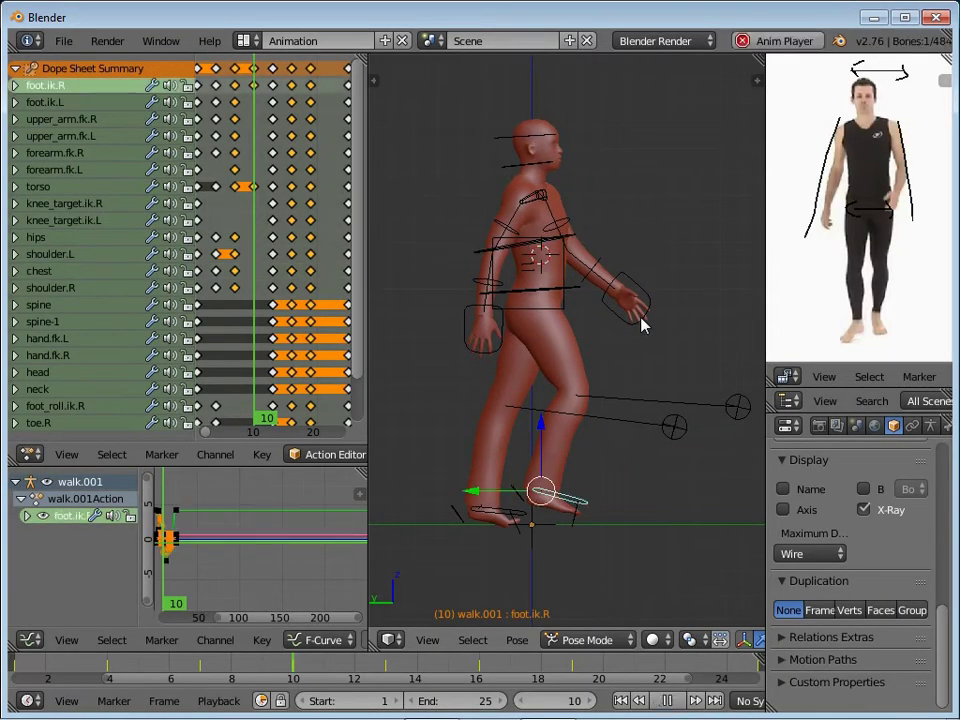
pyautogui.hotkey('ctrl', 'Up')
pyautogui.hotkey('alt', 'a')
pyautogui.hotkey('ctrl', 'Up')
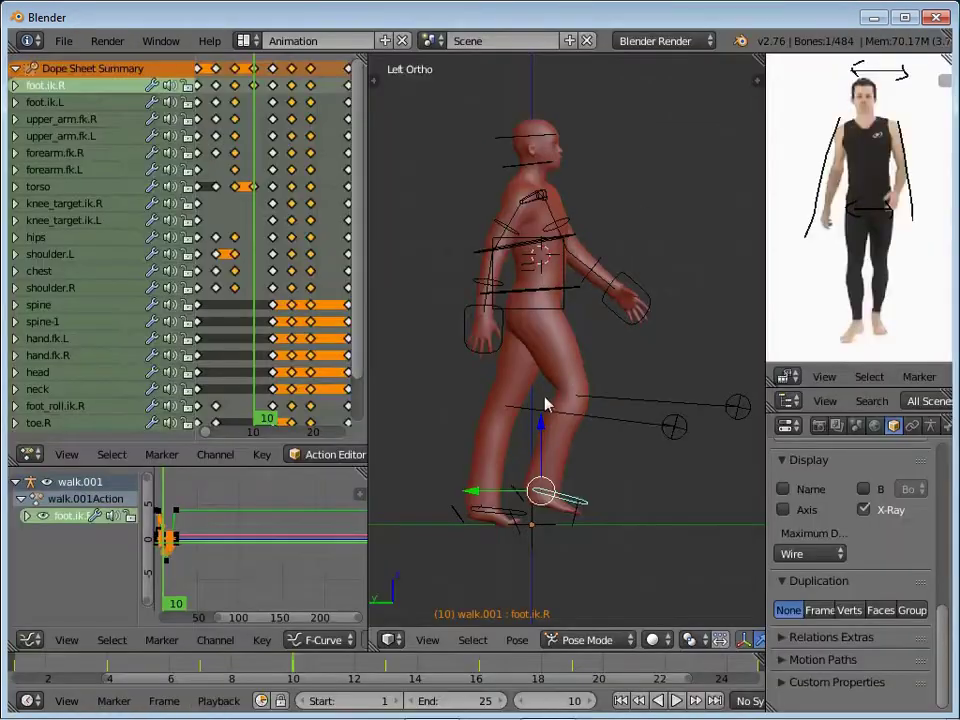
pyautogui.hotkey('alt', 'a')
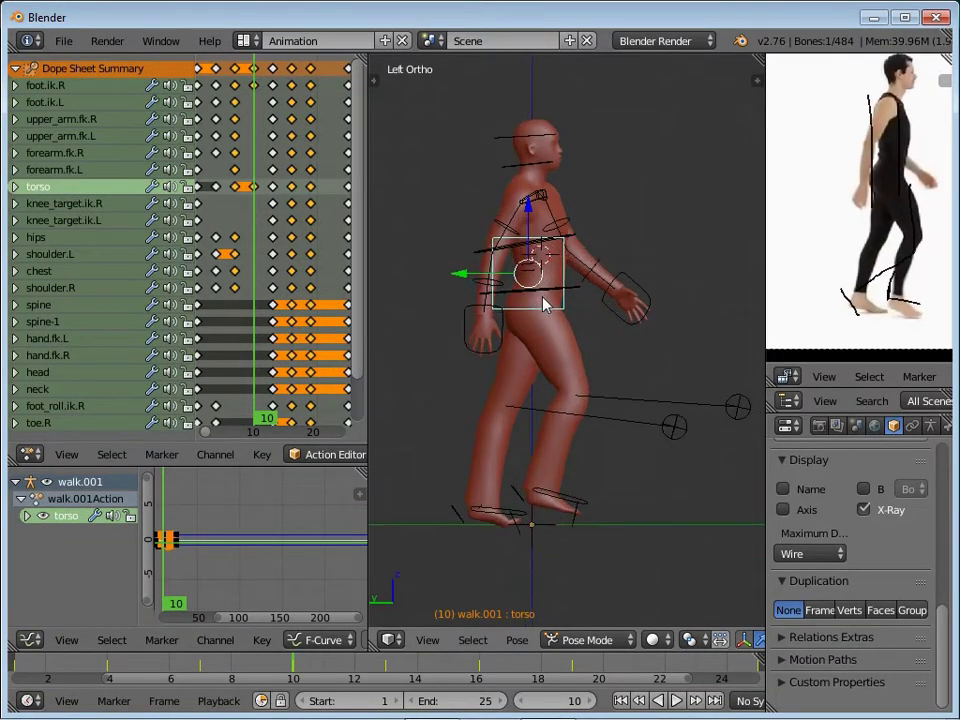
pyautogui.press('Escape')
# Rotate upper_arm.fk.L and move the left foot and torso for the frame 10 pose
pyautogui.rightClick(575, 233)
pyautogui.press('r')
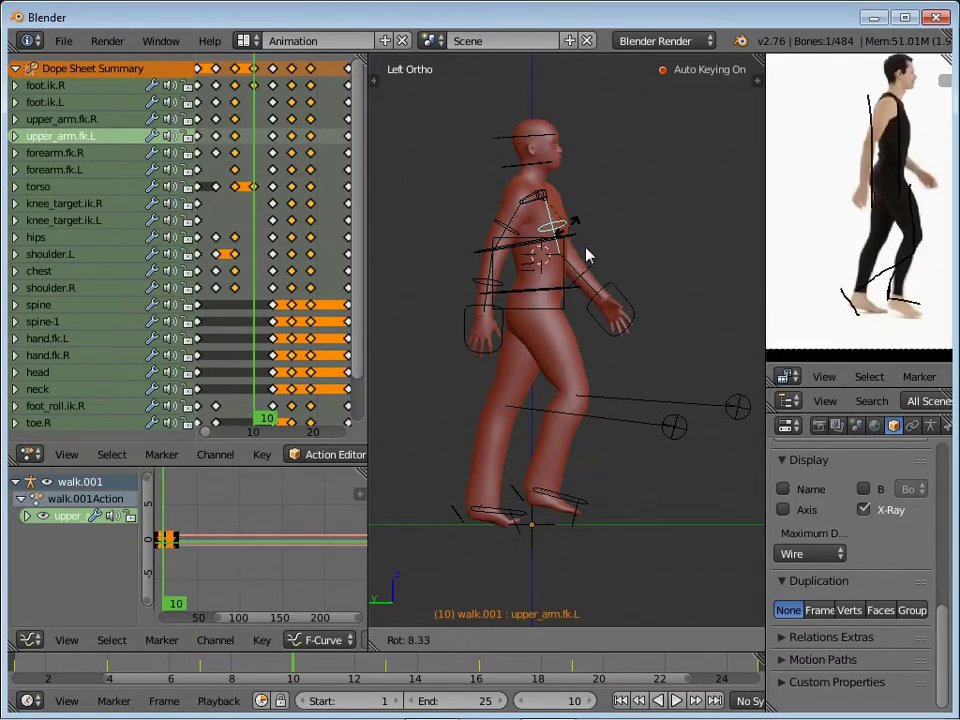
pyautogui.rightClick(540, 287)
pyautogui.press('t')
pyautogui.press('t')
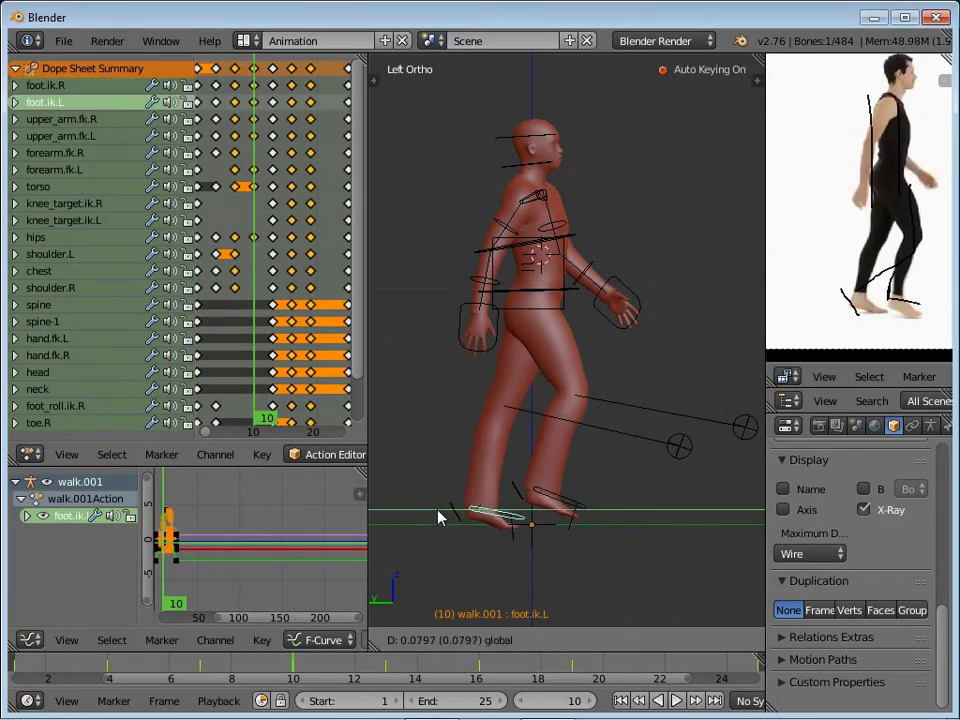
pyautogui.rightClick(530, 265)
pyautogui.press('g')
pyautogui.press('z')
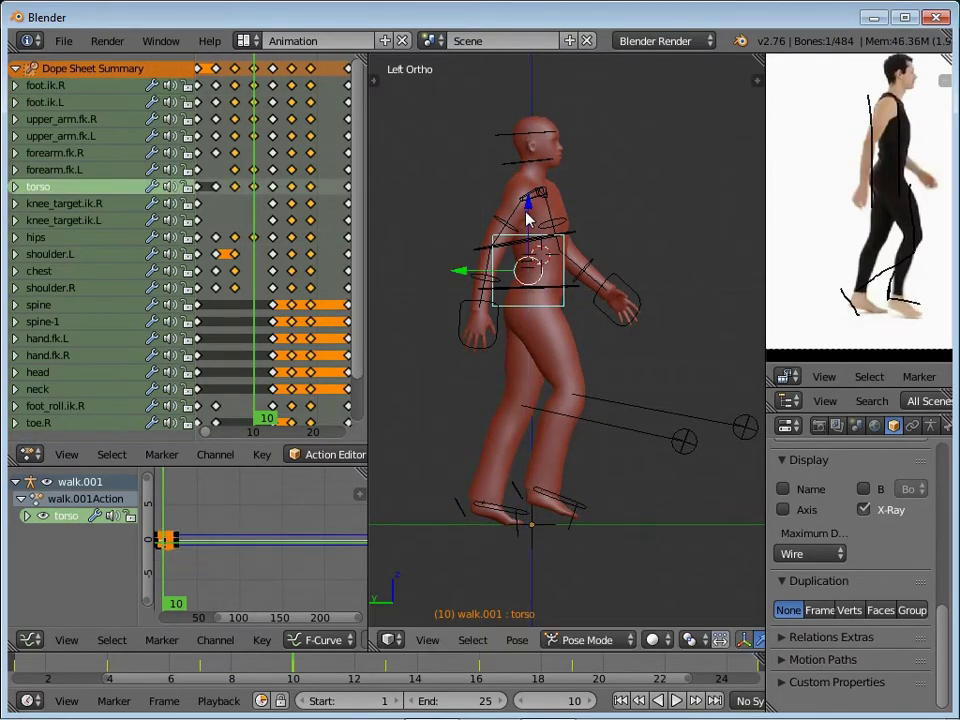
# Replay the revised looping walk in full screen and in the Animation layout
pyautogui.hotkey('ctrl', 'Up')
pyautogui.hotkey('alt', 'a')
pyautogui.press('Escape')
pyautogui.rightClick(407, 561)
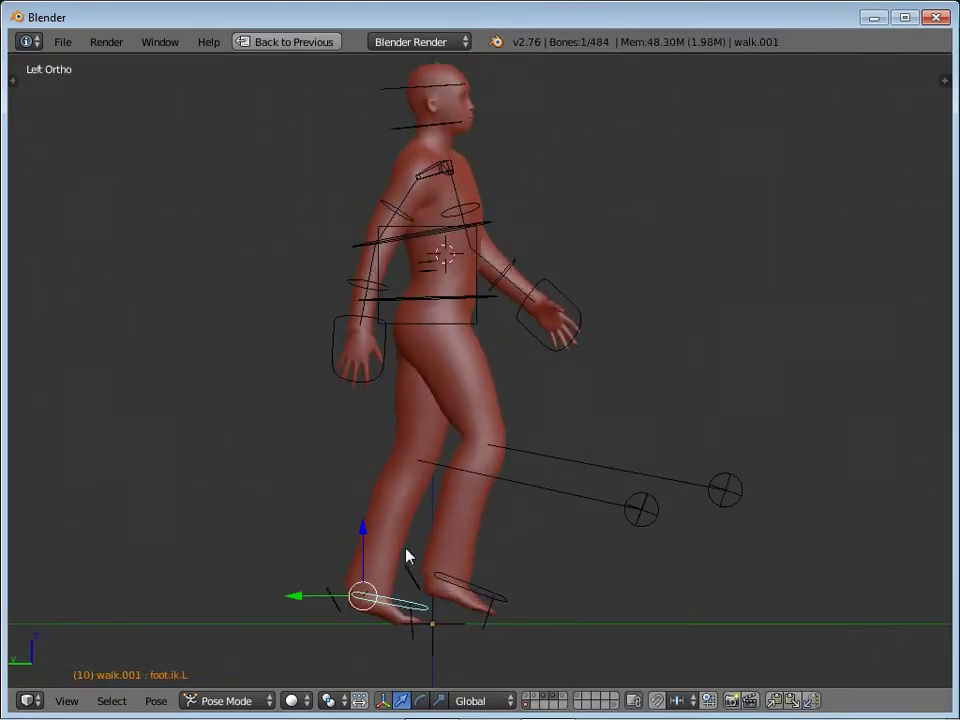
pyautogui.rightClick(472, 323)
pyautogui.scroll(3, 472, 323)
pyautogui.scroll(3, 520, 250)
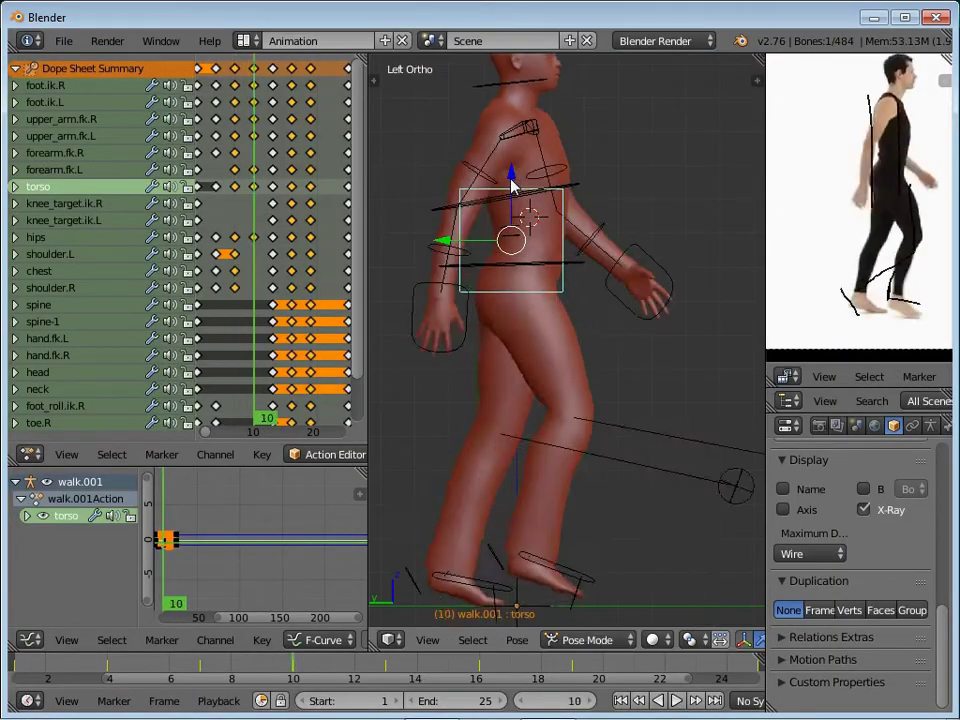
pyautogui.hotkey('alt', 'a')
pyautogui.scroll(-6, 521, 294)
pyautogui.hotkey('alt', 'a')
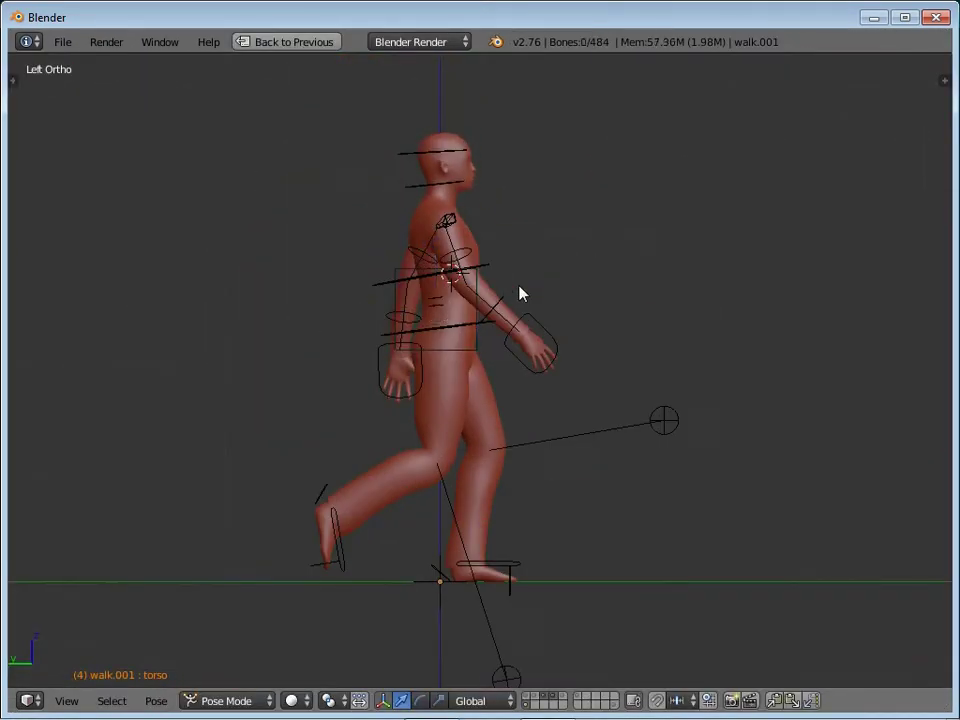
pyautogui.hotkey('ctrl', 'Up')
pyautogui.hotkey('alt', 'a')
pyautogui.scroll(-4, 739, 638)
pyautogui.scroll(-5, 664, 638)
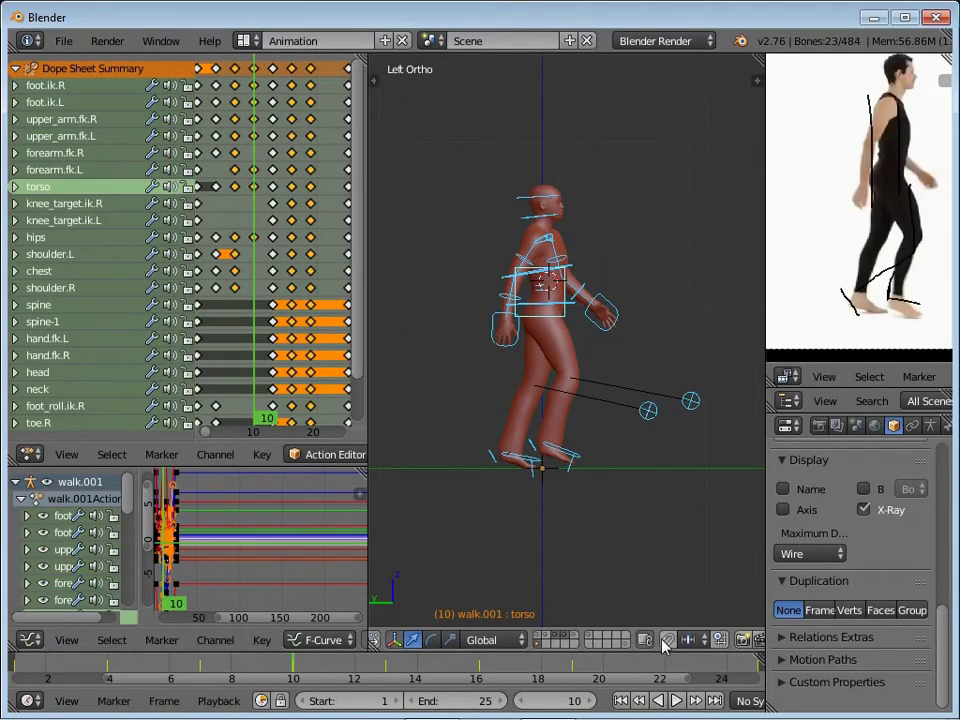
# Switch the rig to Object Mode in full-screen perspective and orbit around the walking figure
pyautogui.hotkey('ctrl', 'Up')
pyautogui.hotkey('ctrl', 'Tab')
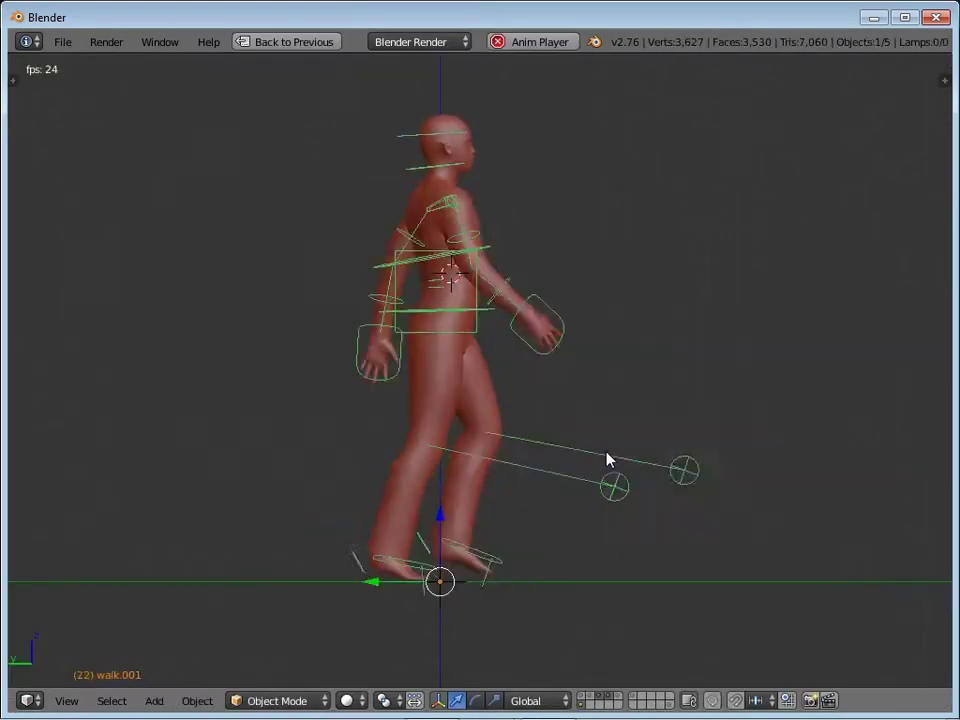
pyautogui.press('h')
pyautogui.moveTo(606, 456)
pyautogui.mouseDown(button='middle')
pyautogui.moveTo(658, 433)
pyautogui.moveTo(519, 476)
pyautogui.moveTo(441, 459)
pyautogui.moveTo(537, 400)
pyautogui.moveTo(531, 426)
pyautogui.mouseUp(button='middle')
# Stop playback, enter Pose Mode and isolate shoulder.R in local view
pyautogui.hotkey('ctrl', 'Up')
pyautogui.hotkey('alt', 'h')
pyautogui.hotkey('alt', 'a')
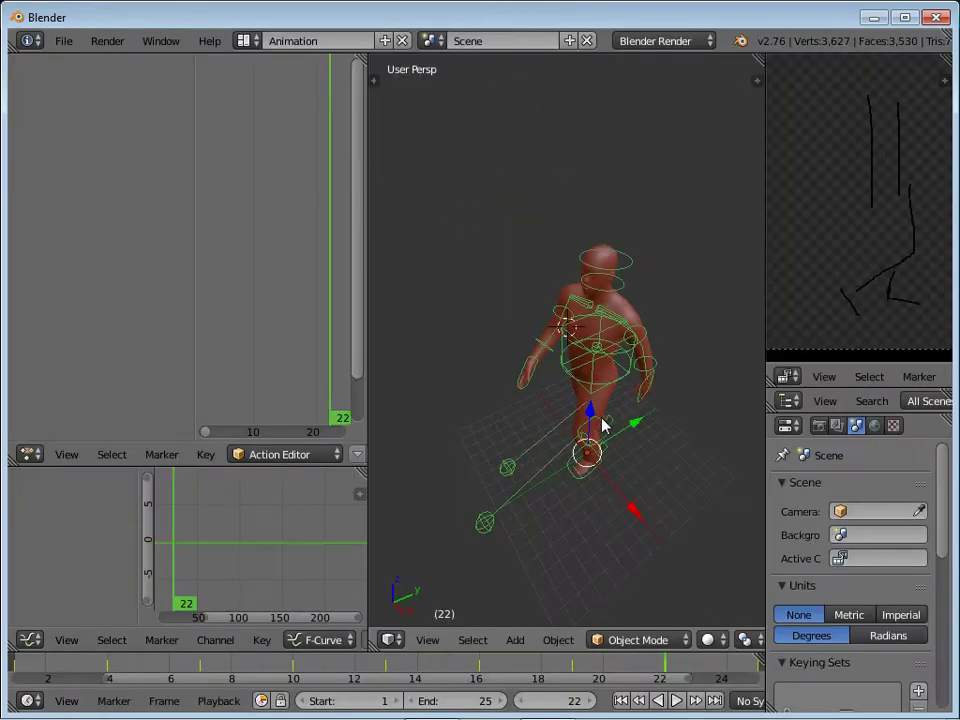
pyautogui.hotkey('ctrl', 'Tab')
pyautogui.rightClick(626, 315)
pyautogui.press('KP_Divide')
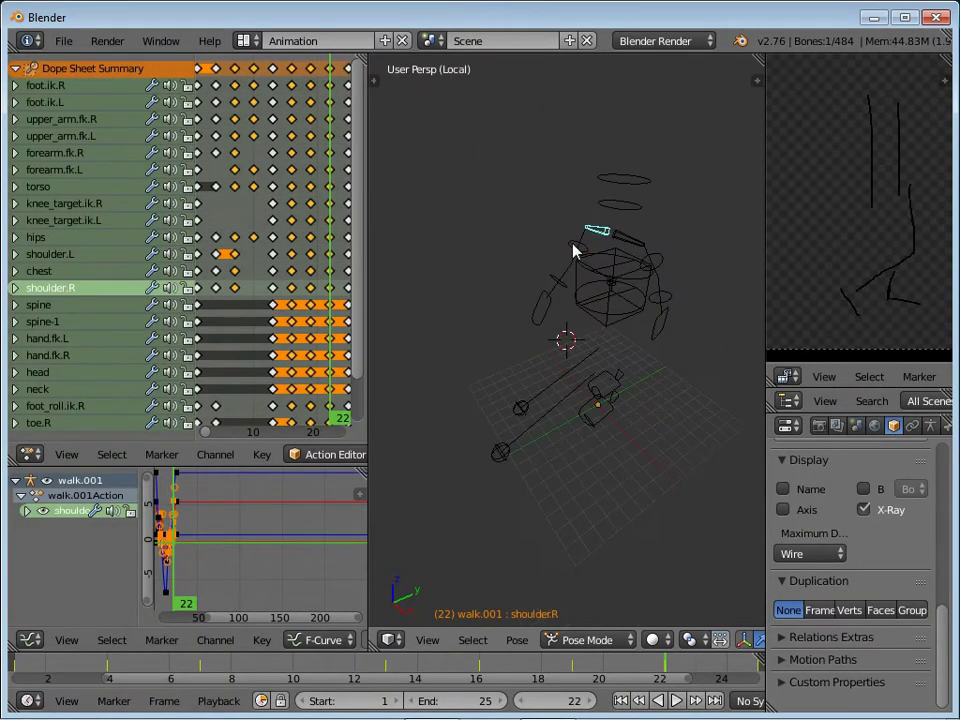
pyautogui.hotkey('alt', 'a')
# Leave local view in full screen and reselect bones across the whole rig
pyautogui.hotkey('ctrl', 'Up')
pyautogui.press('KP_Divide')
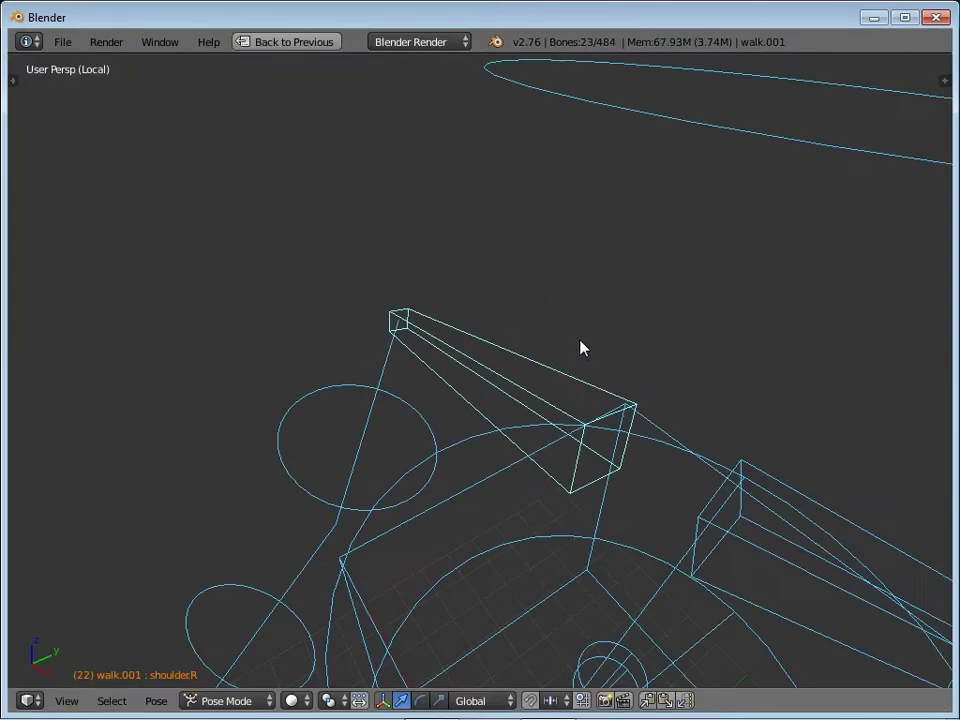
pyautogui.press('a')
pyautogui.rightClick(583, 469)
pyautogui.press('a')
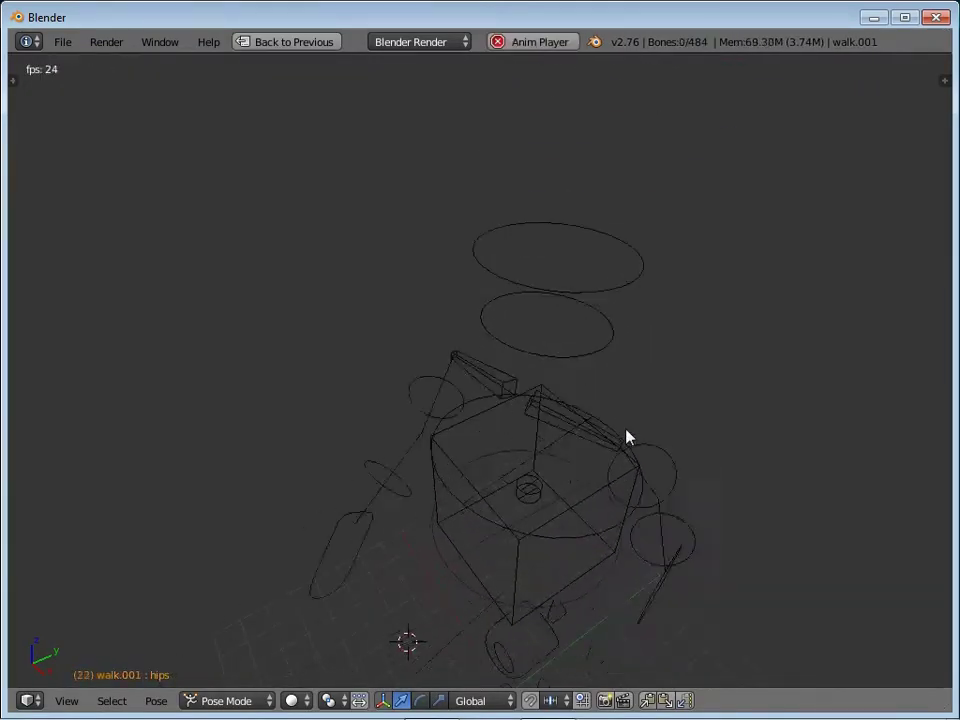
# Orbit to a front view, select the head bone and show its Isolate and Neck Follow settings
pyautogui.moveTo(627, 437)
pyautogui.mouseDown(button='middle')
pyautogui.moveTo(598, 480)
pyautogui.moveTo(484, 418)
pyautogui.mouseUp(button='middle')
pyautogui.press('KP_Divide')
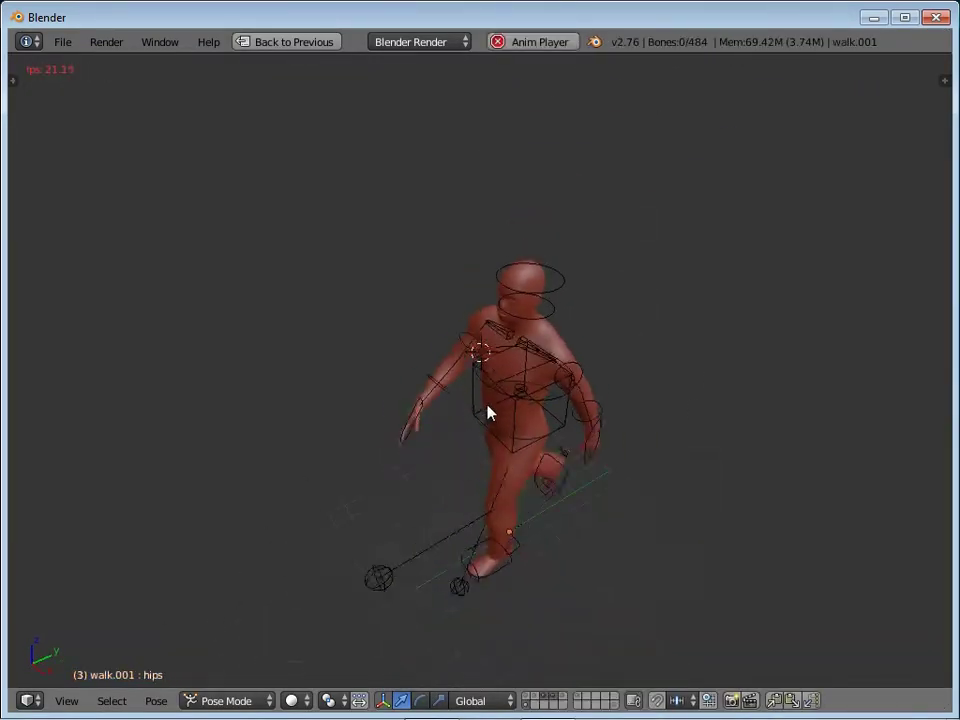
pyautogui.rightClick(532, 262)
pyautogui.press('n')
pyautogui.scroll(-2, 853, 664)
# Stop playback, step back through keyframes and replay the walk from frame 1
pyautogui.scroll(-3, 853, 664)
pyautogui.hotkey('alt', 'a')
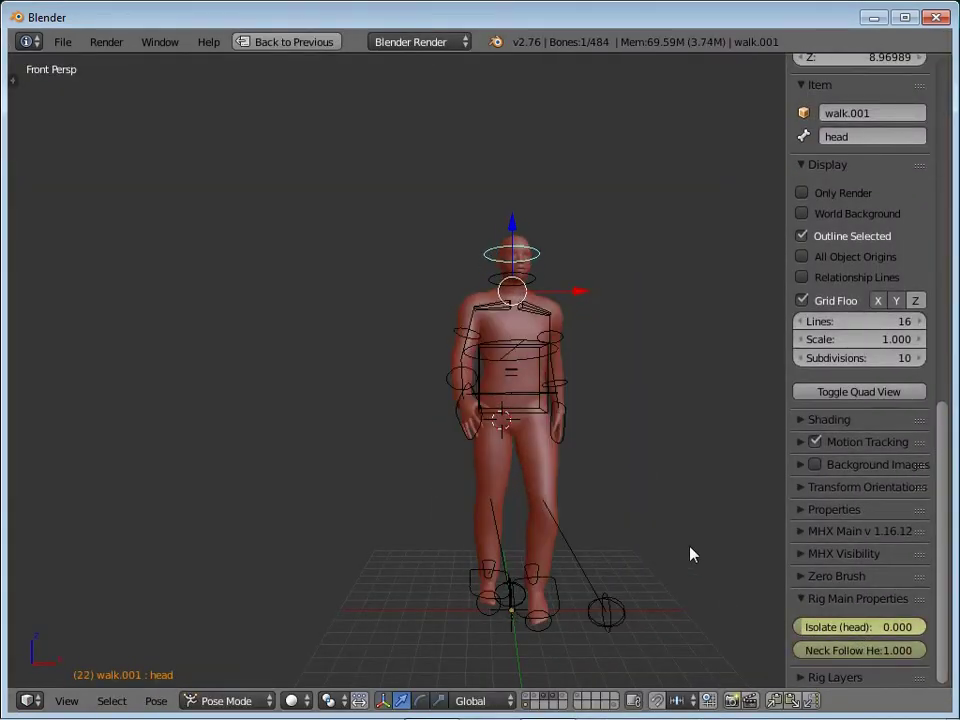
pyautogui.press('Down')
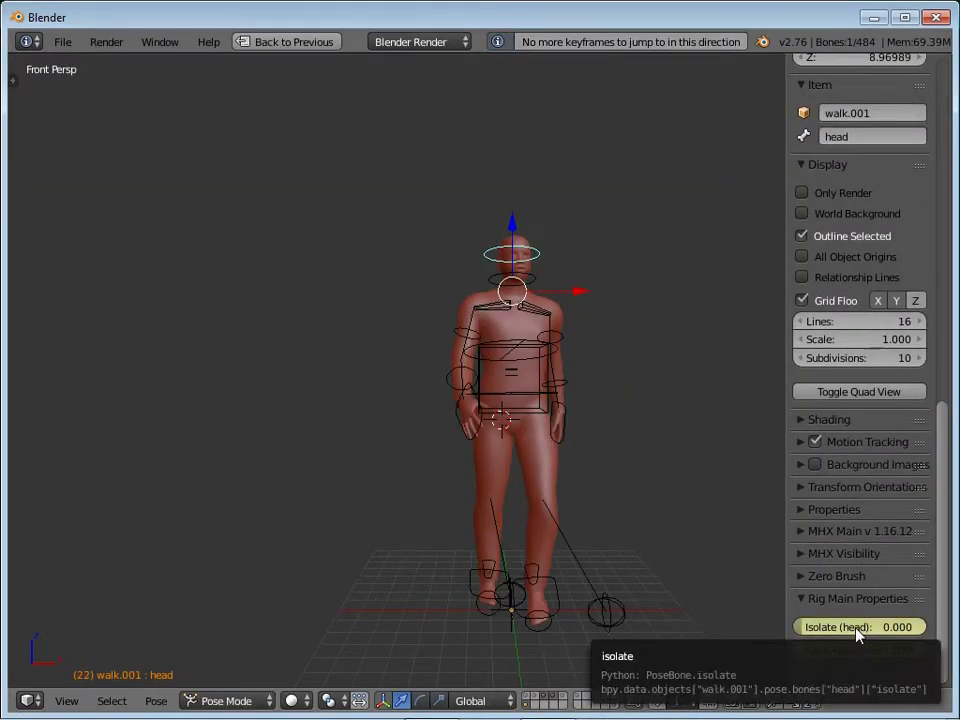
pyautogui.press('Down')
pyautogui.hotkey('alt', 'a')
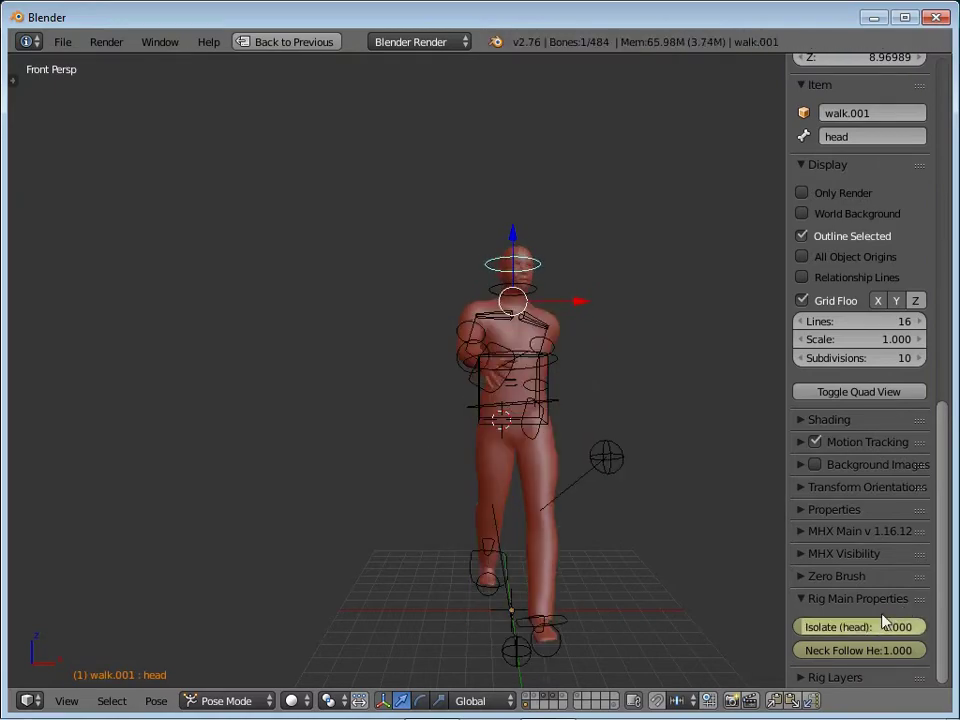
pyautogui.hotkey('alt', 'a')
pyautogui.scroll(2, 621, 279)
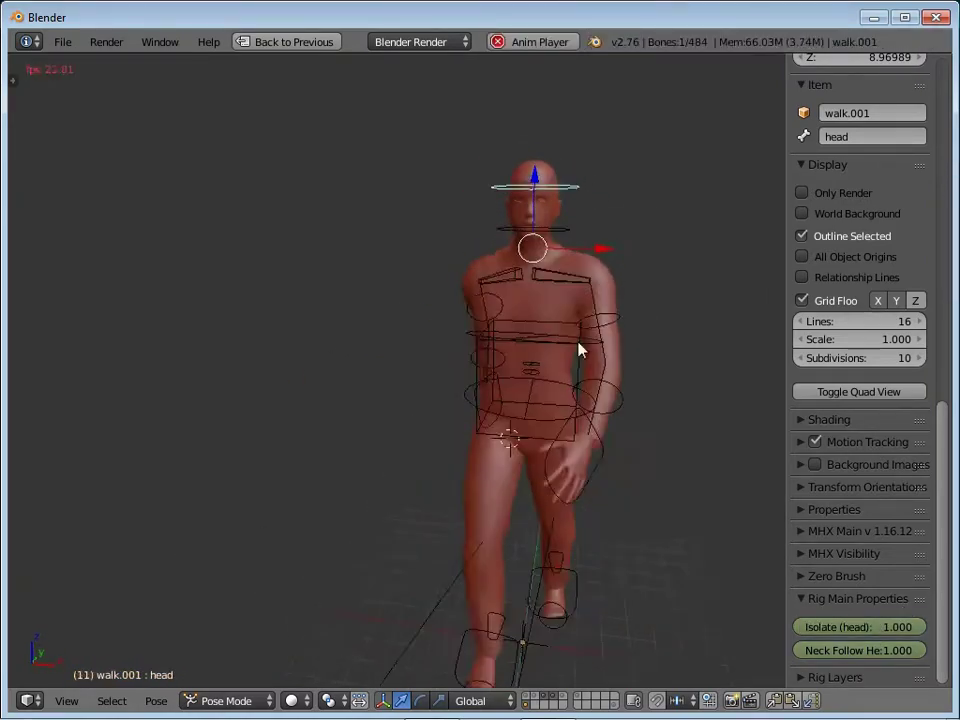
pyautogui.press('Escape')
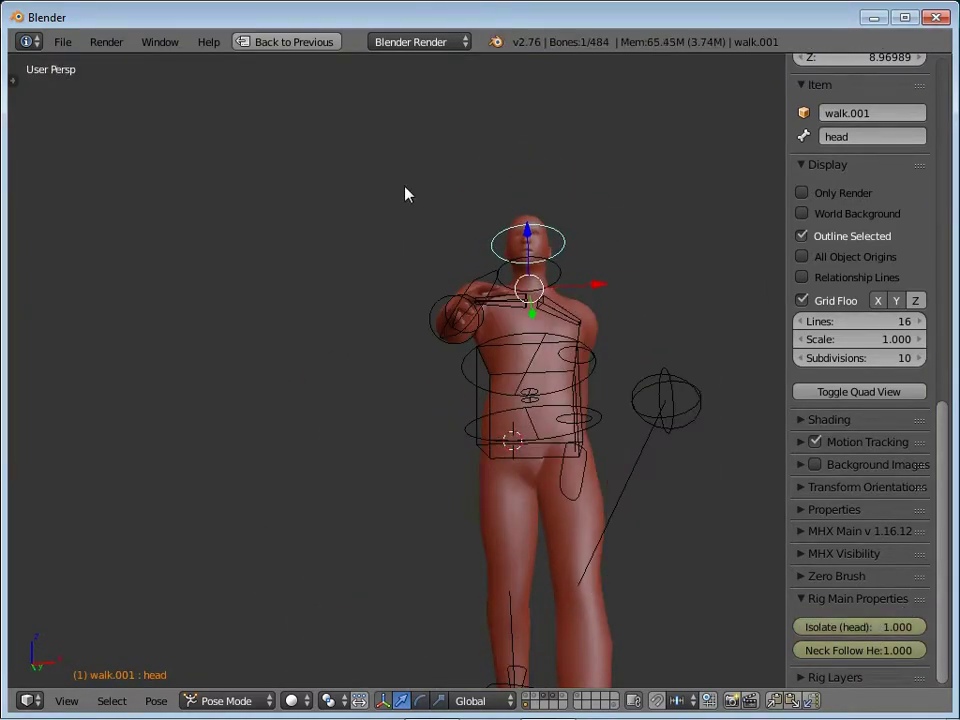
# Delete the chest bone's keyframe at frame 7
pyautogui.press('Up')
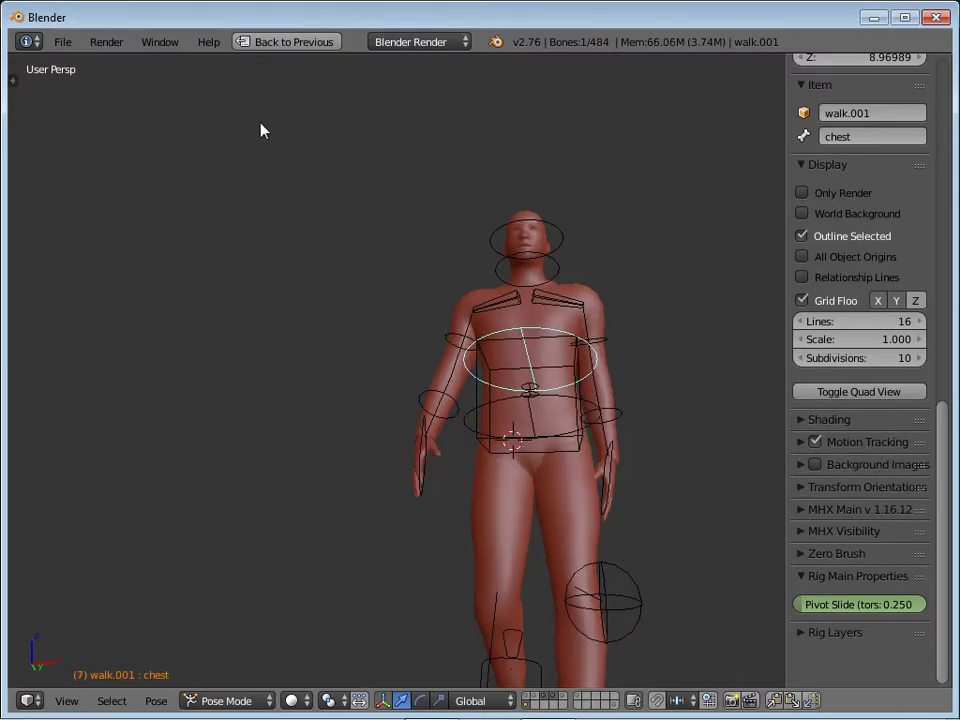
pyautogui.hotkey('ctrl', 'Up')
pyautogui.hotkey('alt', 'i')
pyautogui.click(550, 403)
# Replay the walk, frame all curves, step through keyframes and select foot.ik.R
pyautogui.hotkey('ctrl', 'Up')
pyautogui.hotkey('alt', 'a')
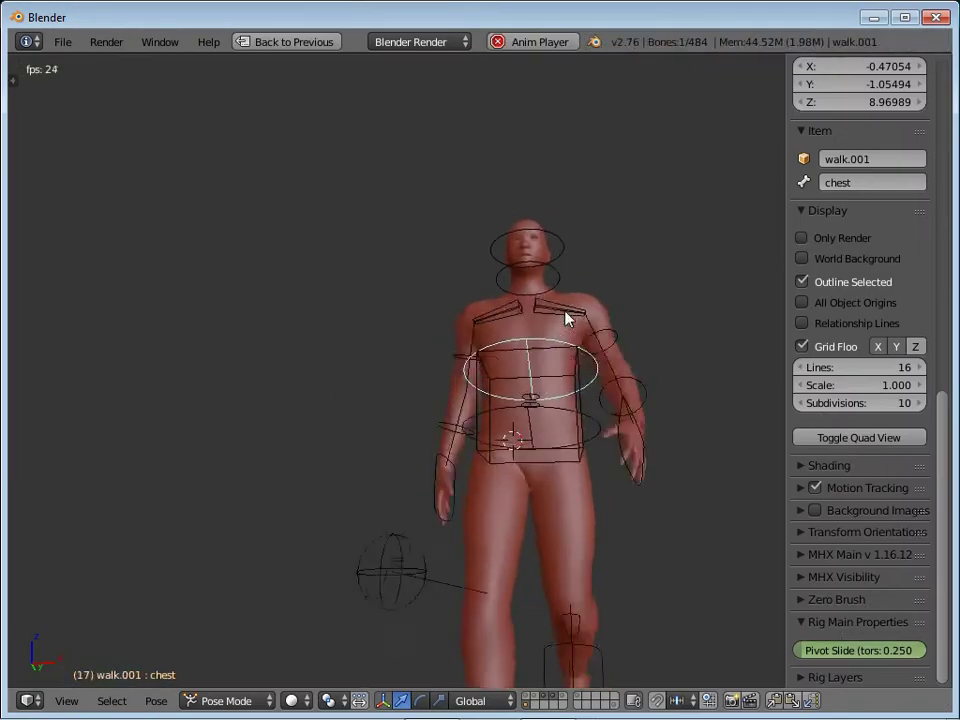
pyautogui.hotkey('ctrl', 'Up')
pyautogui.press('Escape')
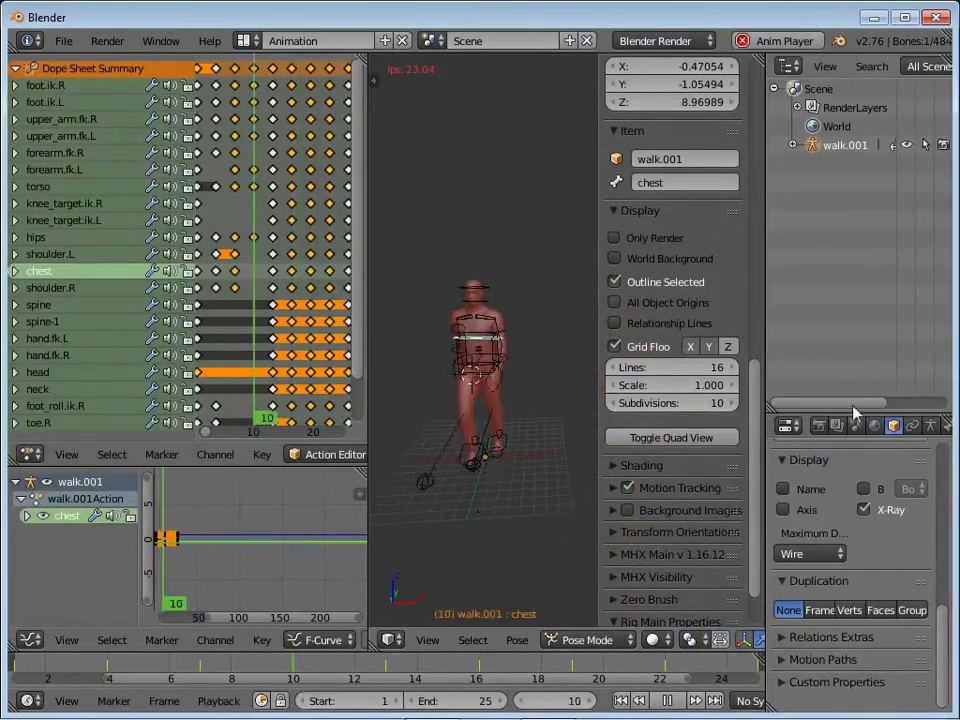
pyautogui.press('n')
pyautogui.scroll(4, 585, 342)
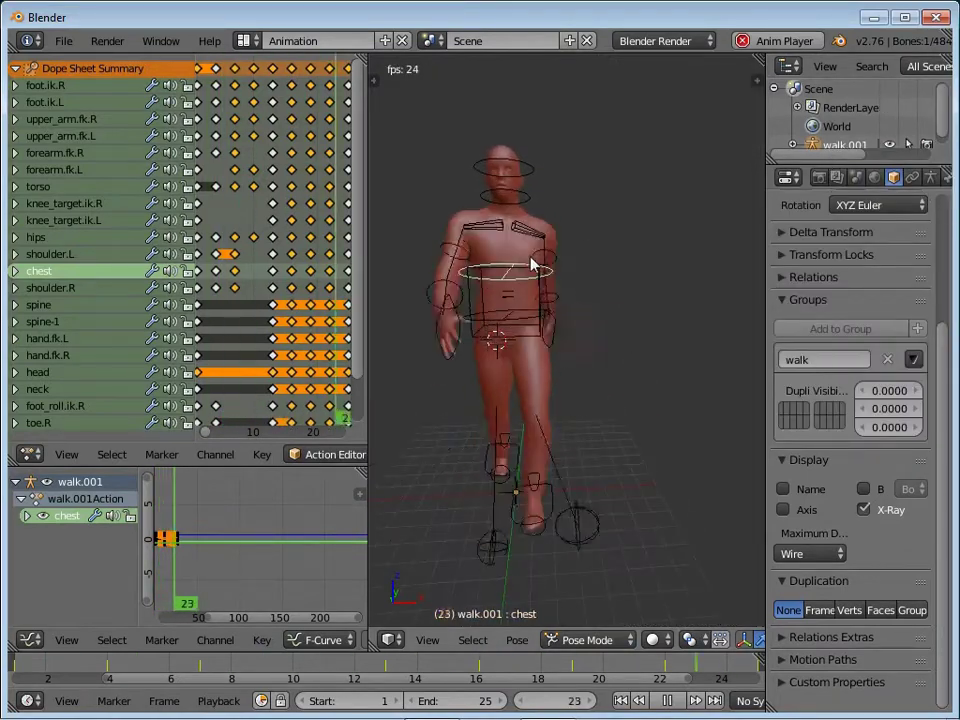
pyautogui.hotkey('alt', 'a')
pyautogui.press('Home')
pyautogui.scroll(-2, 297, 510)
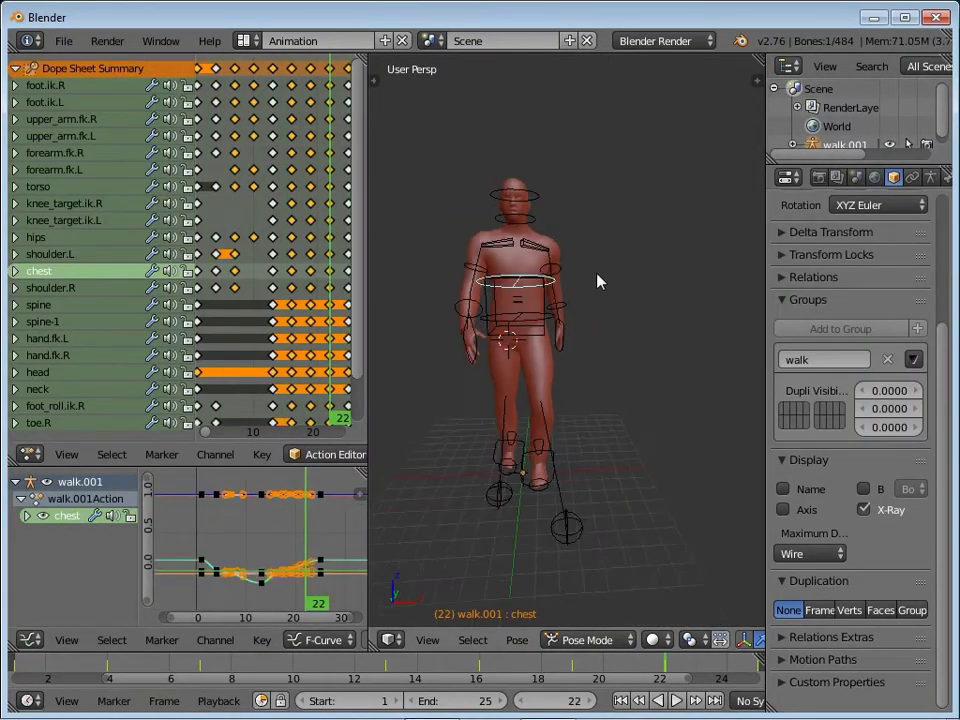
pyautogui.hotkey('alt', 'a')
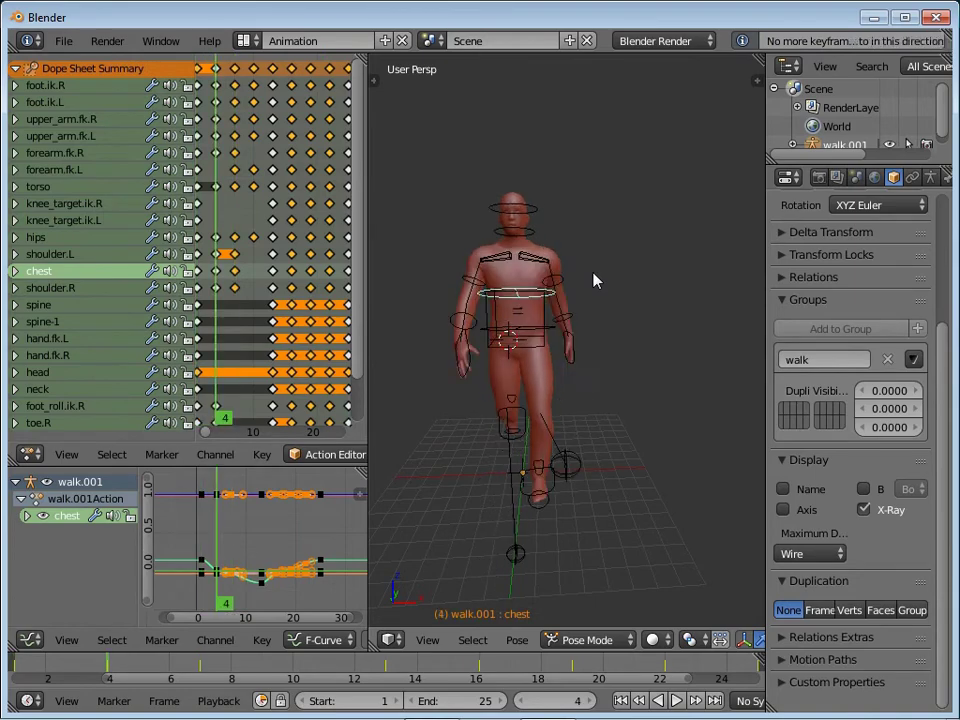
pyautogui.rightClick(505, 470)
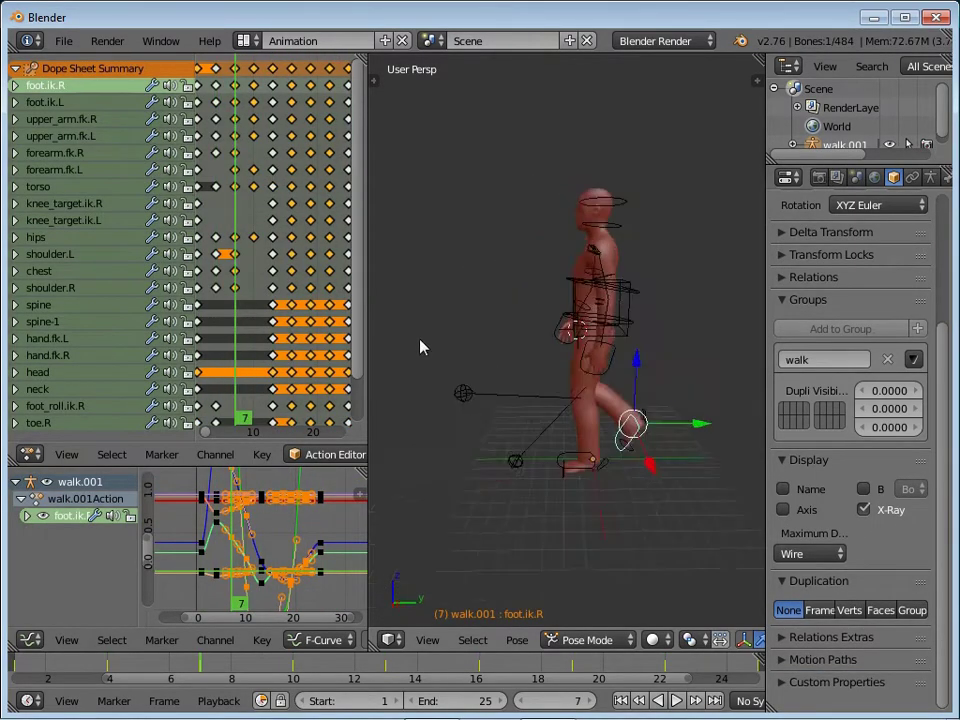
# Select the six arm and shoulder bones, with forearm.fk.R active
pyautogui.rightClick(525, 256)
pyautogui.keyDown('shift'); pyautogui.rightClick(500, 256); pyautogui.keyUp('shift')
pyautogui.keyDown('shift'); pyautogui.rightClick(476, 288); pyautogui.keyUp('shift')
pyautogui.keyDown('shift'); pyautogui.rightClick(553, 290); pyautogui.keyUp('shift')
pyautogui.keyDown('shift'); pyautogui.rightClick(560, 323); pyautogui.keyUp('shift')
pyautogui.keyDown('shift'); pyautogui.rightClick(468, 322); pyautogui.keyUp('shift')
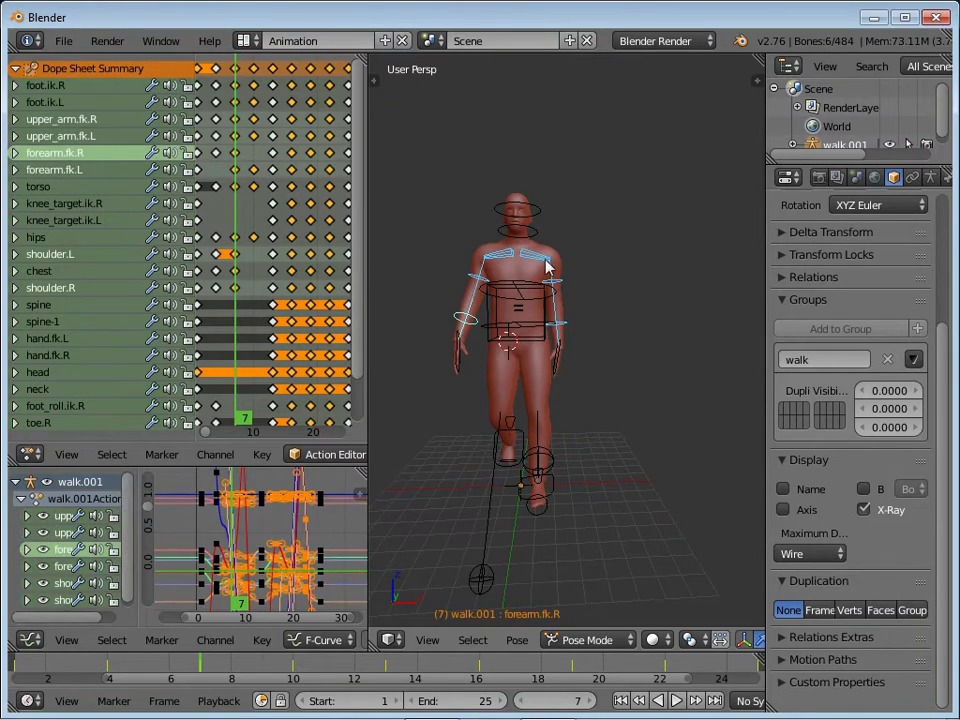
# Remove the selected bones' keyframes at frame 7 via Pose Tools
pyautogui.press('w')
pyautogui.press('Escape')
pyautogui.press('t')
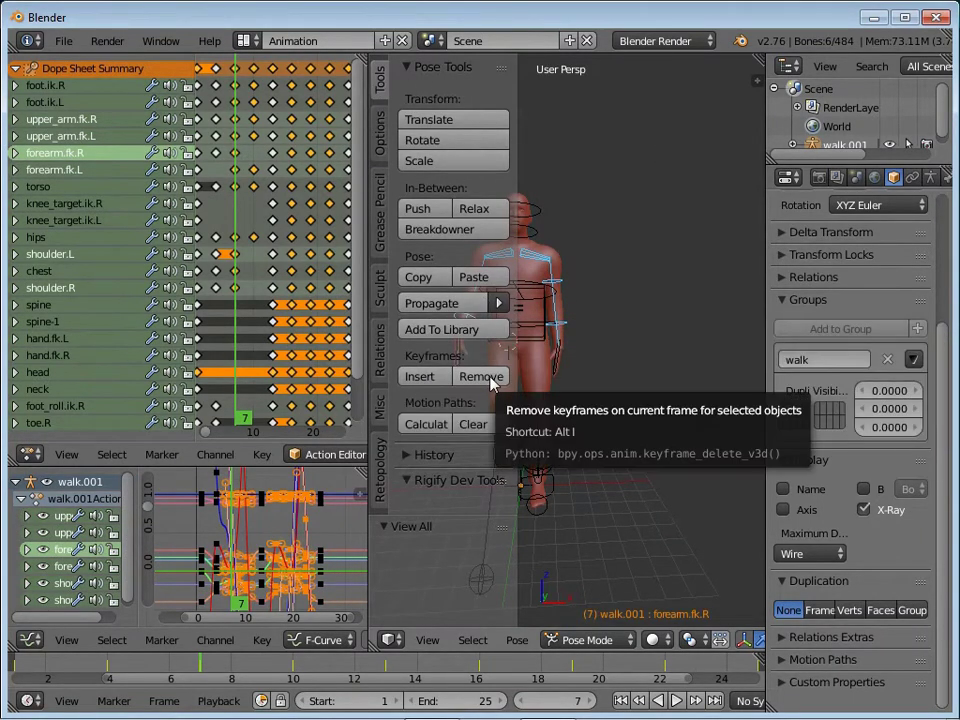
pyautogui.click(477, 378)
pyautogui.click(477, 378)
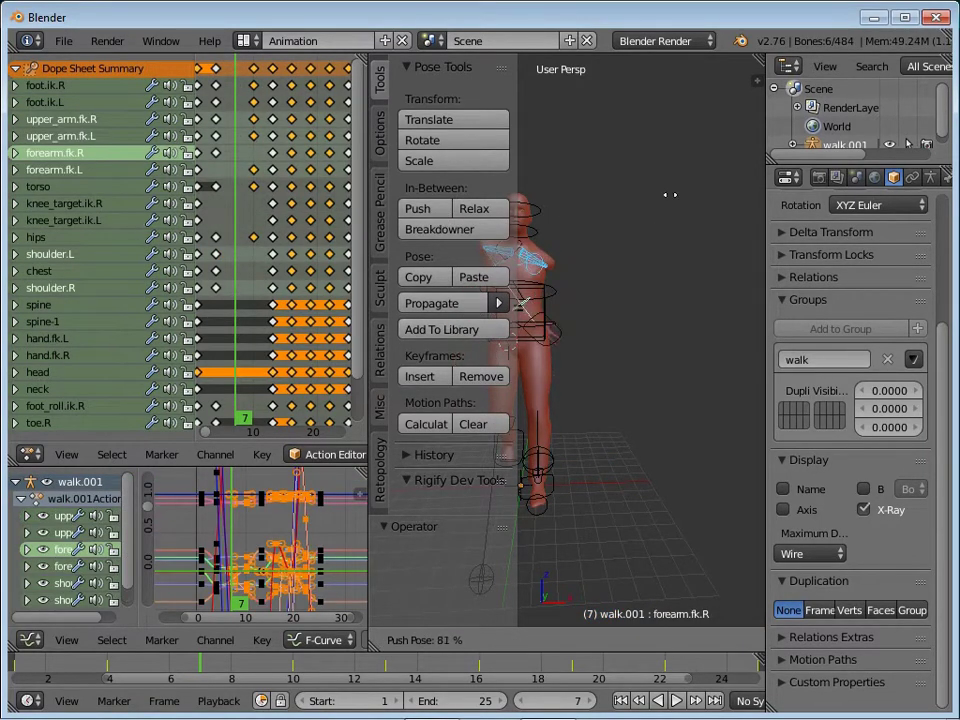
# Frame all curves in the full-screen Graph Editor to check the removal
pyautogui.scroll(3, 585, 325)
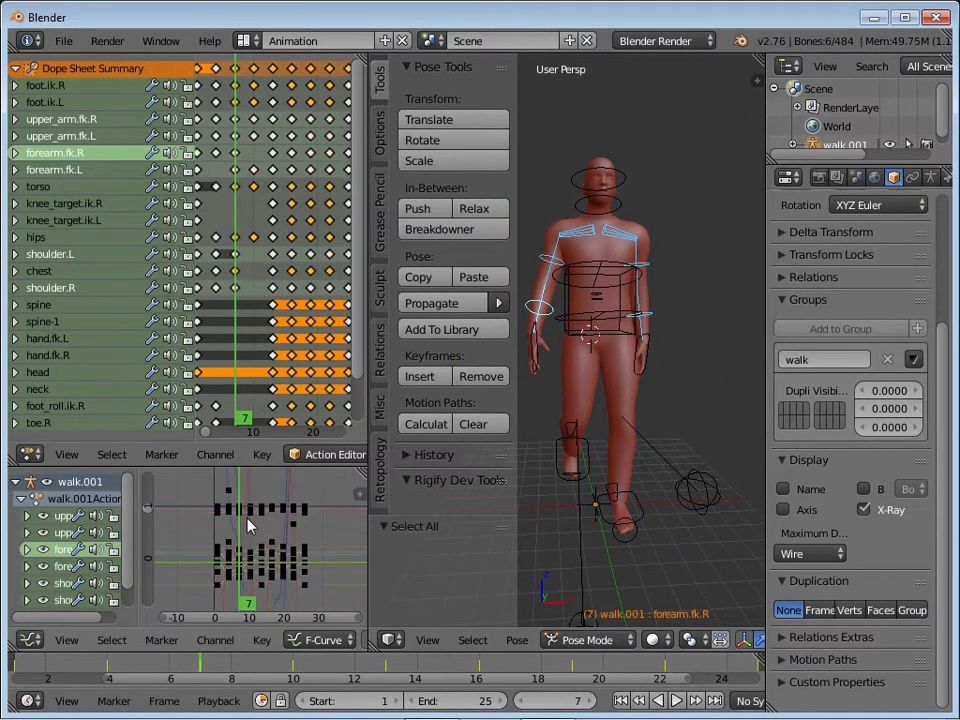
pyautogui.hotkey('ctrl', 'Up')
pyautogui.scroll(-6, 516, 270)
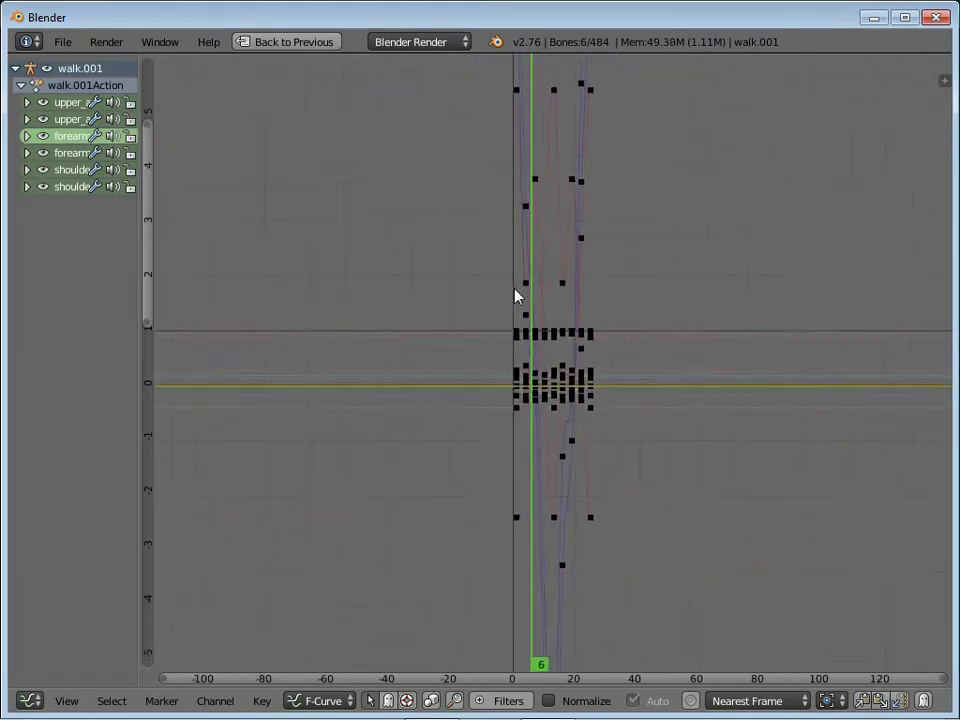
pyautogui.press('Home')
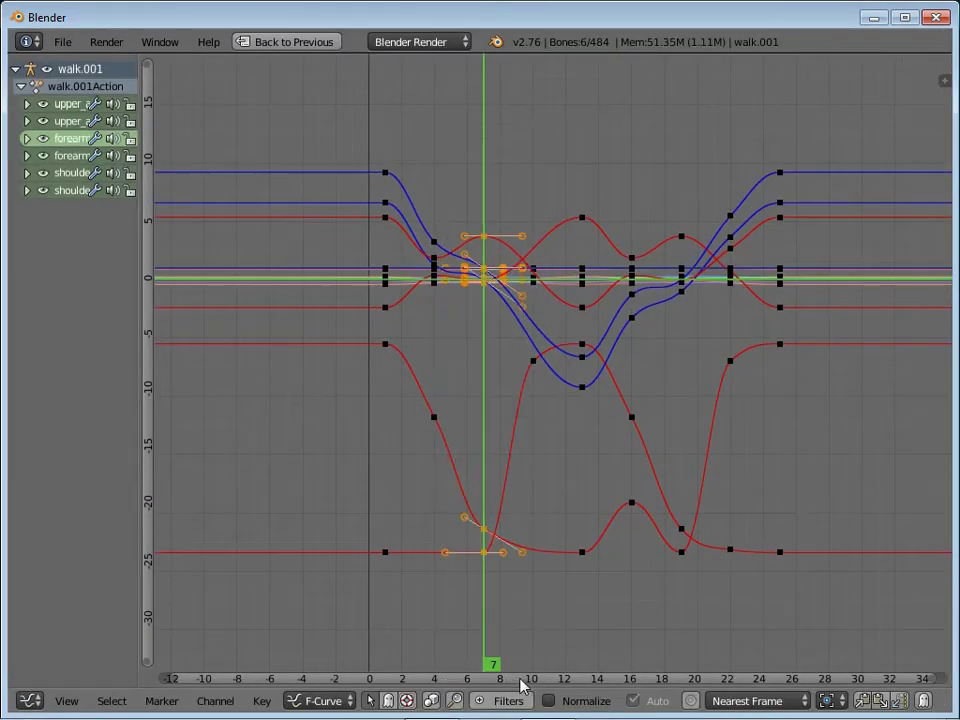
pyautogui.hotkey('ctrl', 'Up')
# Paste the frame-7 pose X-flipped at frame 19 and play it back from the side
pyautogui.hotkey('alt', 'a')
pyautogui.press('Escape')
pyautogui.press('a')
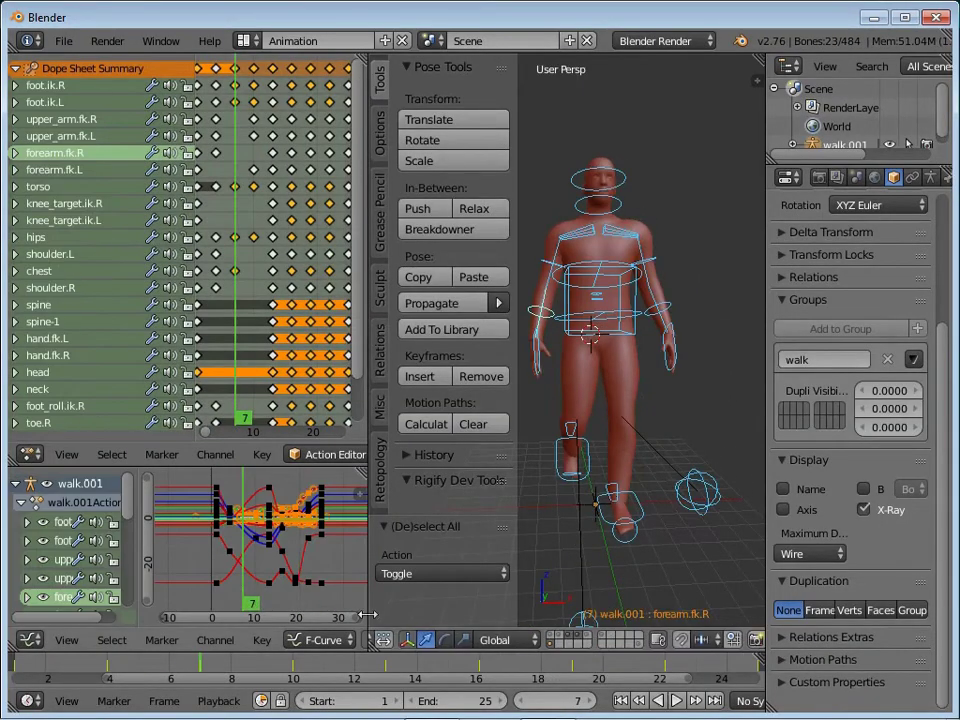
pyautogui.hotkey('alt', 'a')
pyautogui.hotkey('ctrl', 'shift', 'v')
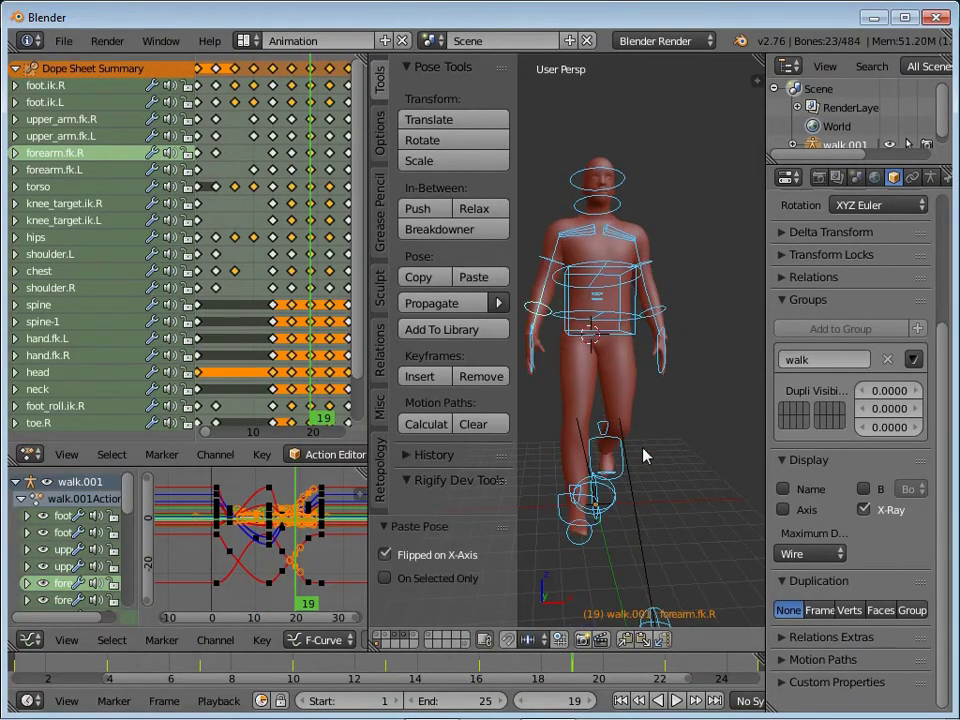
pyautogui.hotkey('ctrl', 'Up')
pyautogui.moveTo(634, 452)
pyautogui.mouseDown(button='middle')
pyautogui.moveTo(745, 472)
pyautogui.moveTo(631, 432)
pyautogui.moveTo(705, 429)
pyautogui.moveTo(561, 373)
pyautogui.mouseUp(button='middle')
# Switch to Object Mode, hide the armature and view the figure from orthographic side
pyautogui.press('a')
pyautogui.hotkey('ctrl', 'Tab')
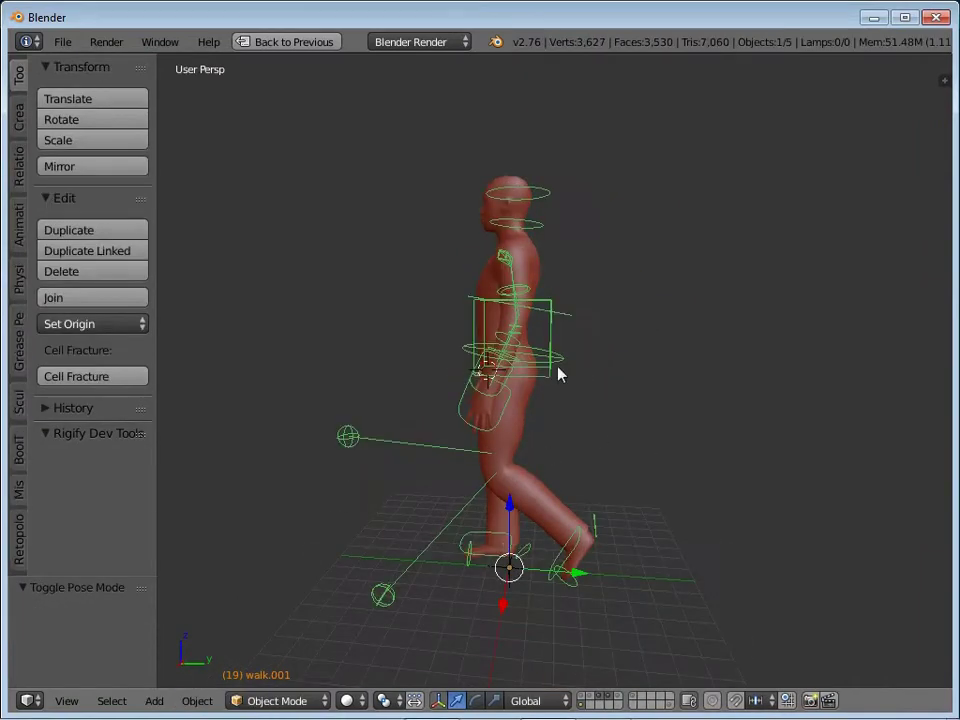
pyautogui.press('h')
pyautogui.moveTo(395, 409)
pyautogui.mouseDown(button='middle')
pyautogui.moveTo(491, 446)
pyautogui.moveTo(229, 388)
pyautogui.moveTo(476, 392)
pyautogui.moveTo(621, 418)
pyautogui.moveTo(448, 418)
pyautogui.moveTo(640, 456)
pyautogui.moveTo(456, 476)
pyautogui.moveTo(722, 557)
pyautogui.mouseUp(button='middle')
pyautogui.press('KP_3')
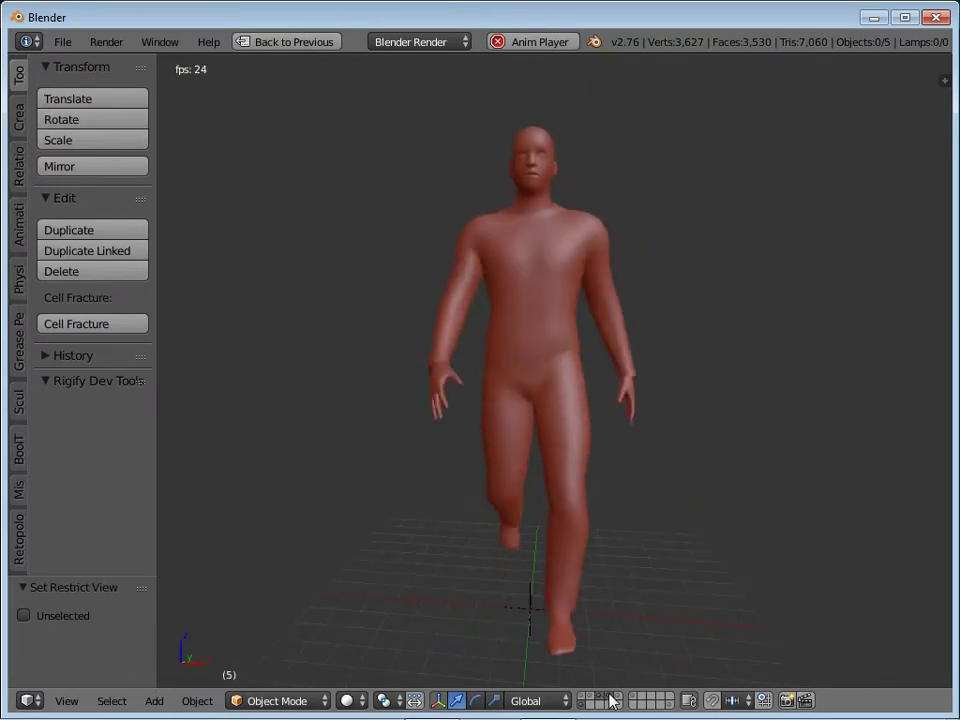
# Toggle between the low-poly and high-poly body layers, then return to Pose Mode
pyautogui.click(580, 703)
pyautogui.click(580, 703)
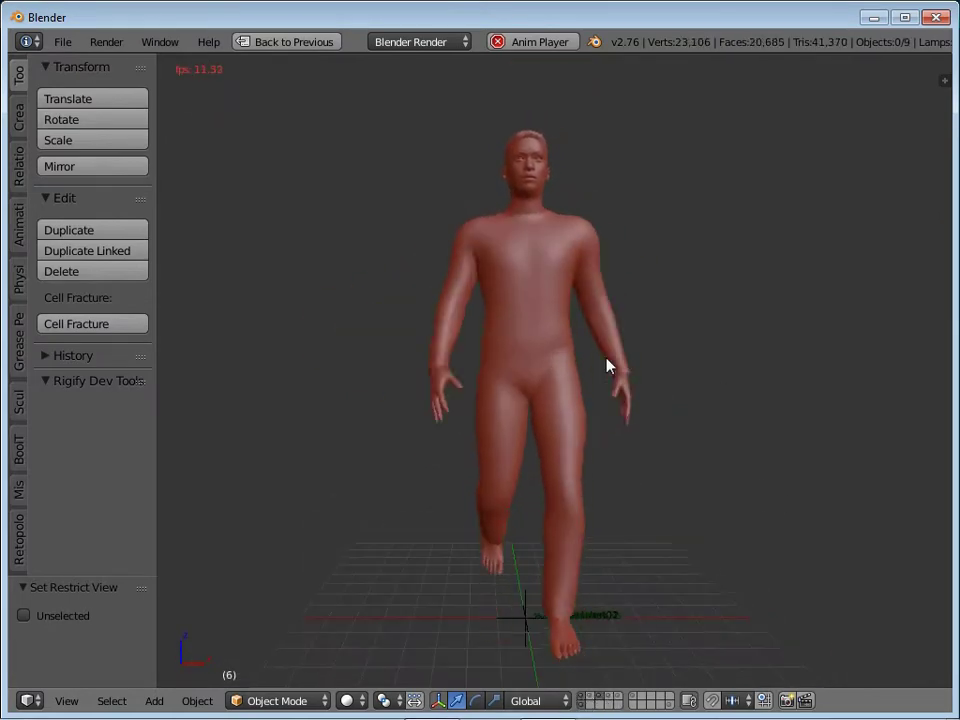
pyautogui.click(612, 700)
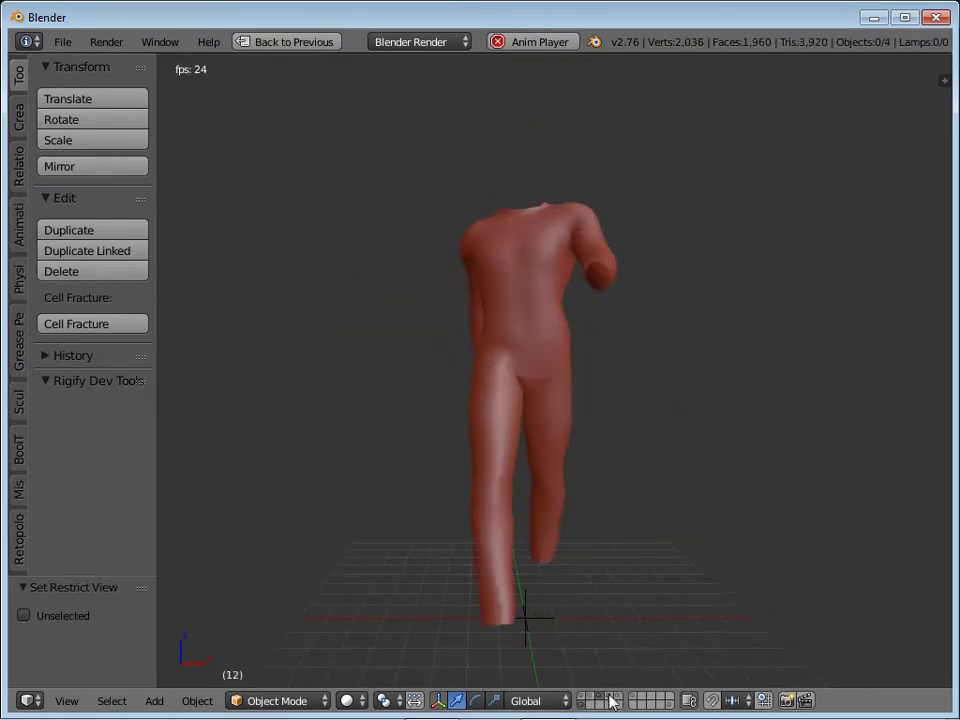
pyautogui.hotkey('ctrl', 'Tab')
pyautogui.scroll(4, 611, 375)
# In front orthographic view, delete the chest keyframes at frame 4 and replay the walk
pyautogui.hotkey('alt', 'a')
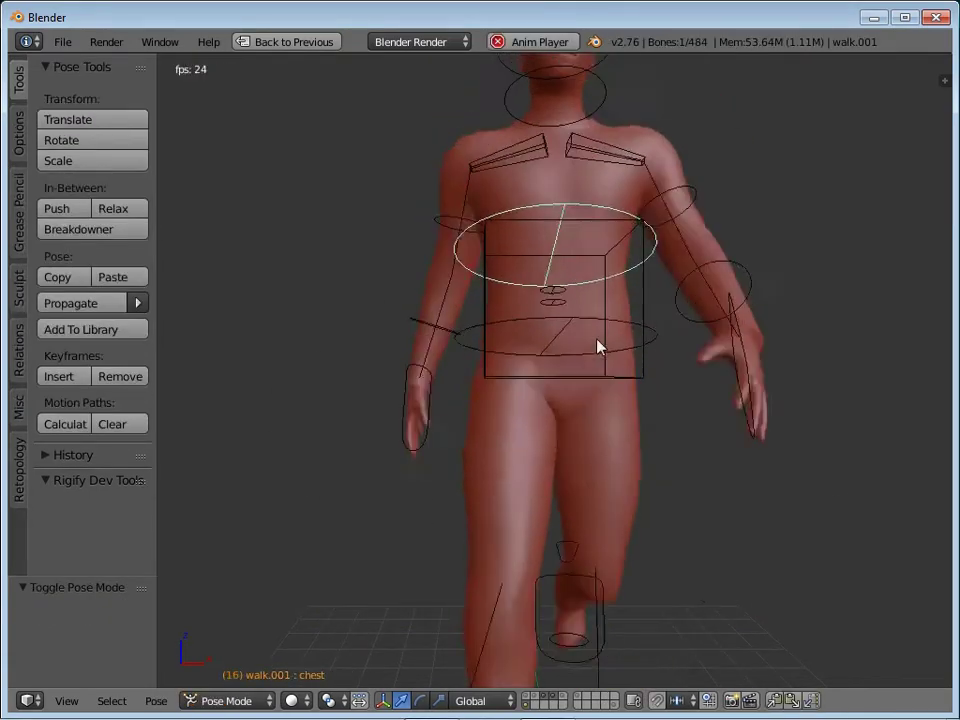
pyautogui.press('KP_1')
pyautogui.hotkey('alt', 'a')
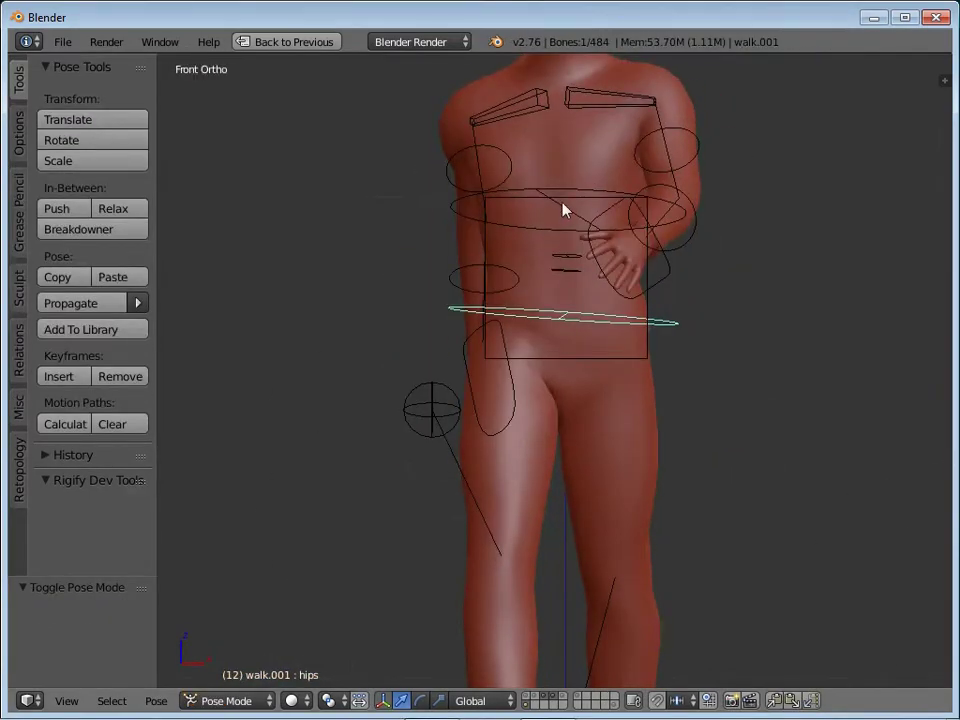
pyautogui.hotkey('ctrl', 'Up')
pyautogui.hotkey('alt', 'a')
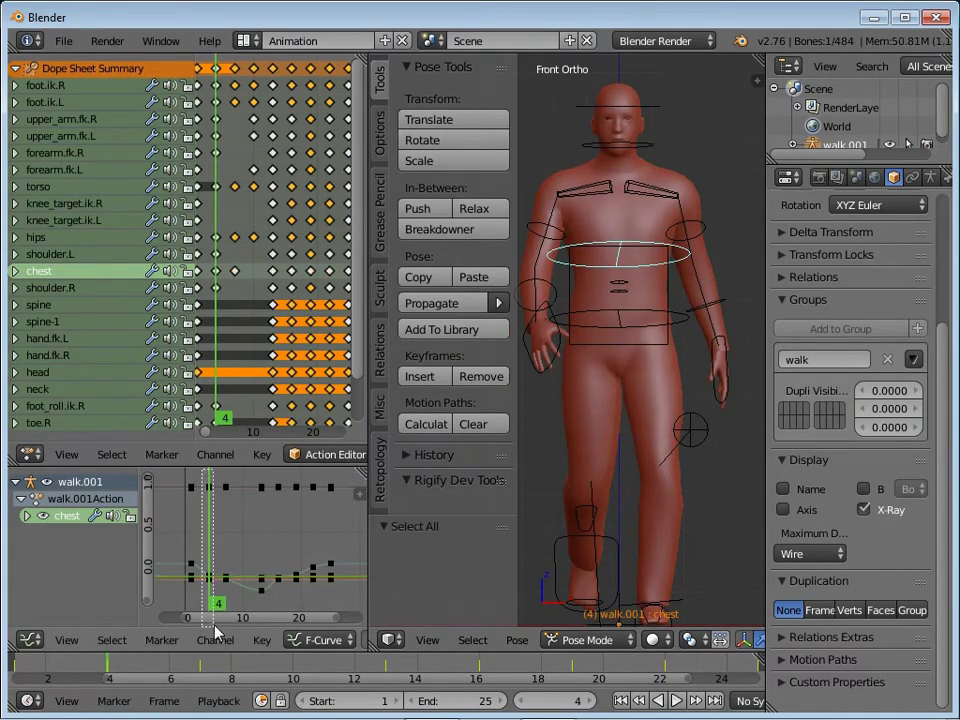
pyautogui.press('Delete')
pyautogui.hotkey('alt', 'a')
pyautogui.hotkey('alt', 'a')
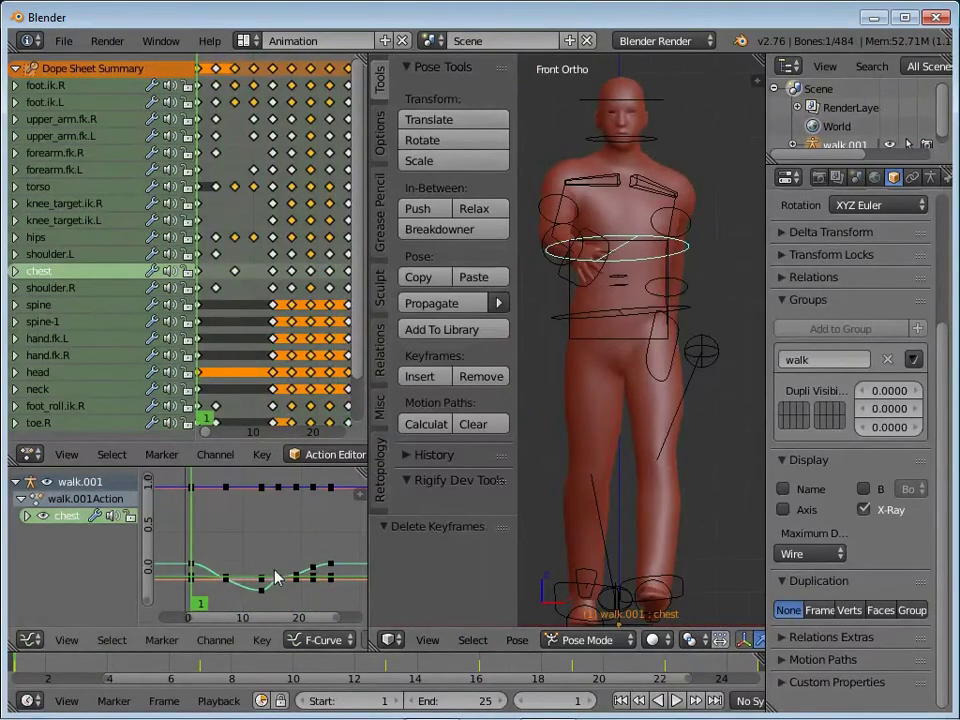
pyautogui.hotkey('alt', 'a')
# Paste the mirrored pose at frame 16 and play the walk from a rotated side view
pyautogui.press('Up')
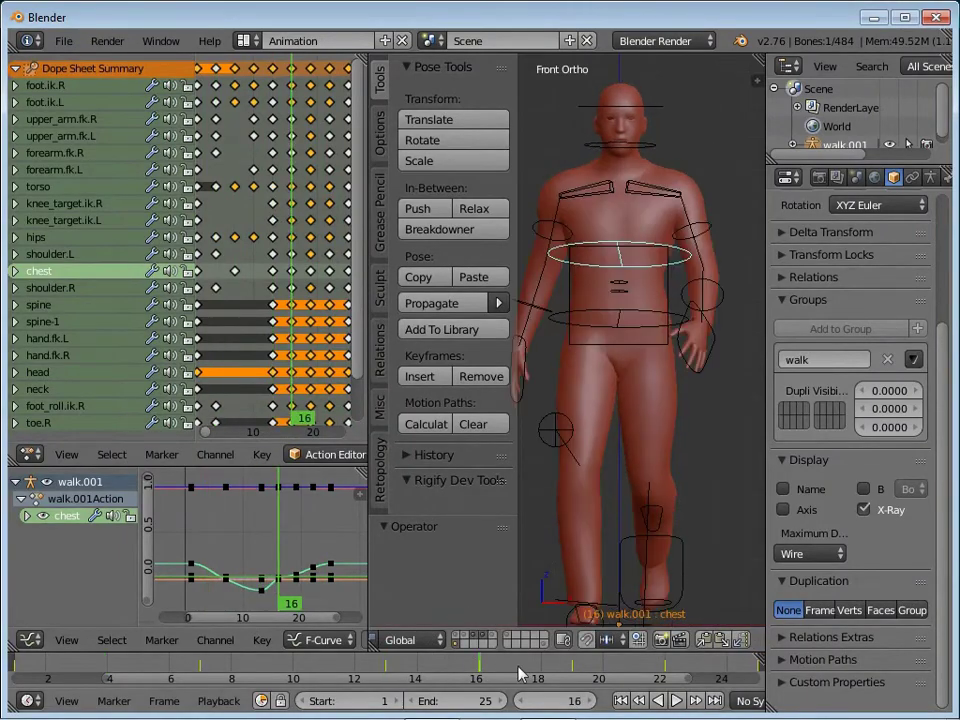
pyautogui.hotkey('ctrl', 'shift', 'v')
pyautogui.hotkey('alt', 'a')
pyautogui.hotkey('ctrl', 'Up')
pyautogui.moveTo(755, 500); pyautogui.dragTo(540, 392, button='middle')
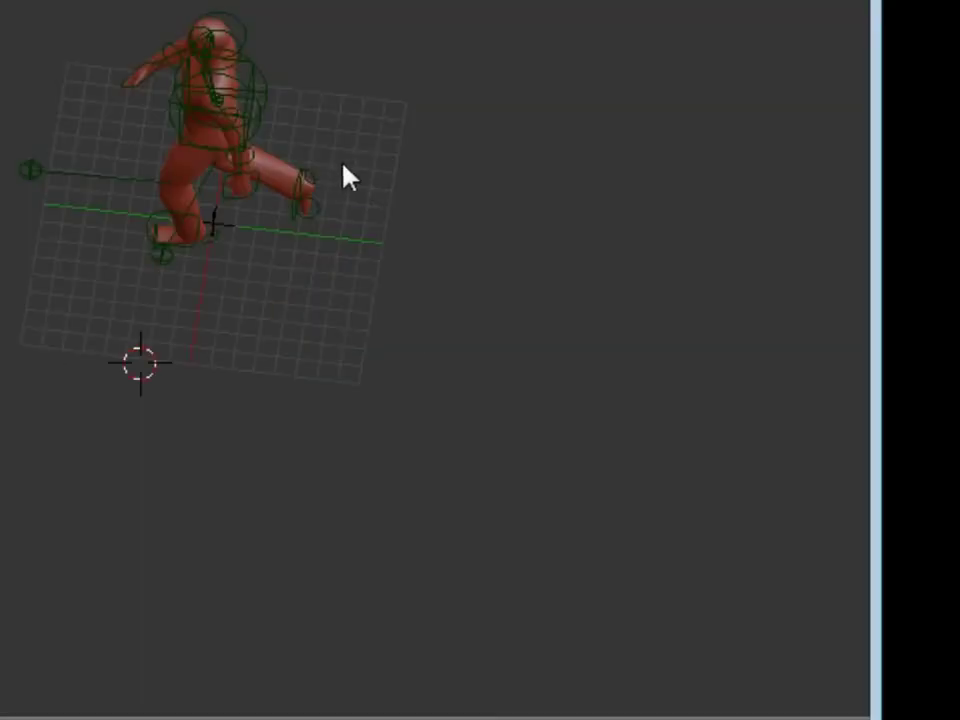
# Add a path curve and rotate it 90 degrees about Z
pyautogui.hotkey('shift', 'a')
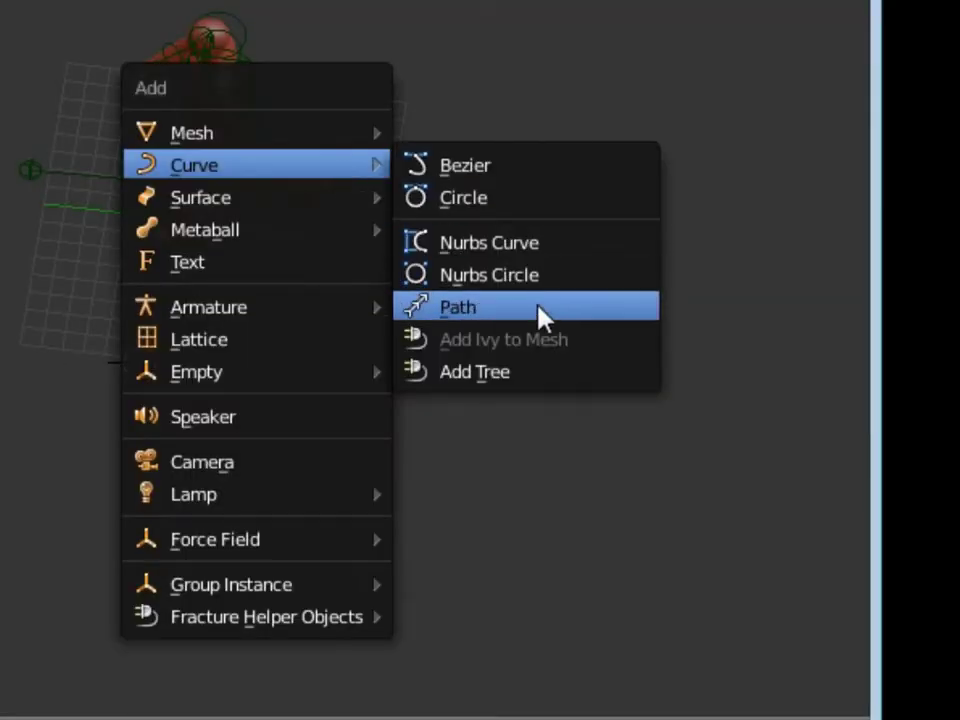
pyautogui.click(544, 317)
pyautogui.press('r')
pyautogui.press('9')
pyautogui.press('0')
pyautogui.press('z')
pyautogui.press('Return')
pyautogui.scroll(1, 533, 393)
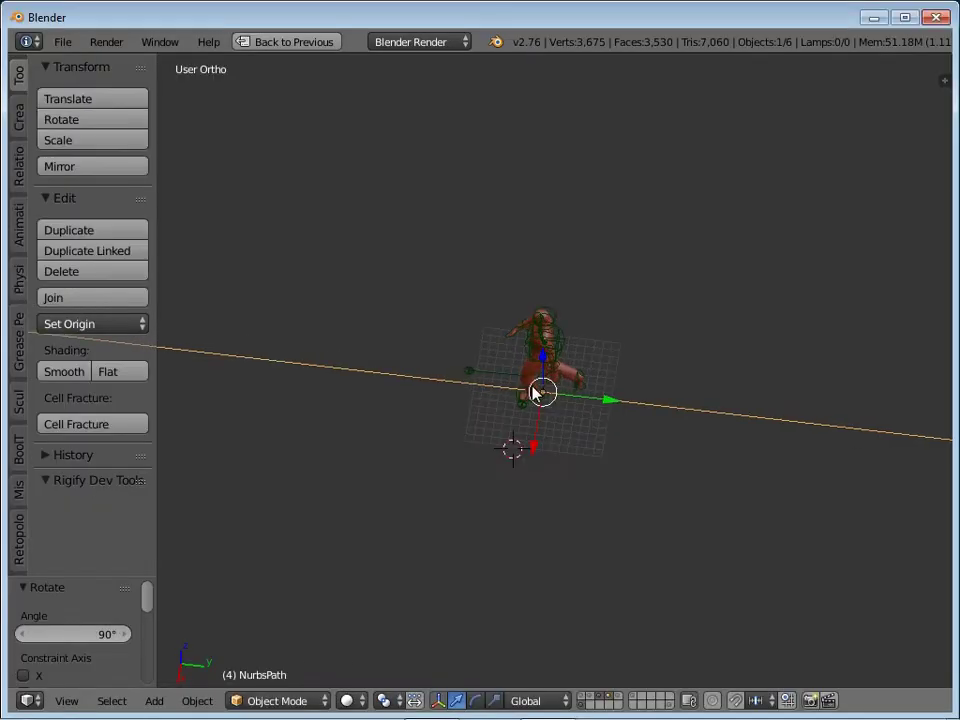
# Stretch the path's points far along Y and return to Object Mode
pyautogui.click(667, 396)
pyautogui.moveTo(588, 401); pyautogui.dragTo(512, 444)
pyautogui.scroll(5, 512, 444)
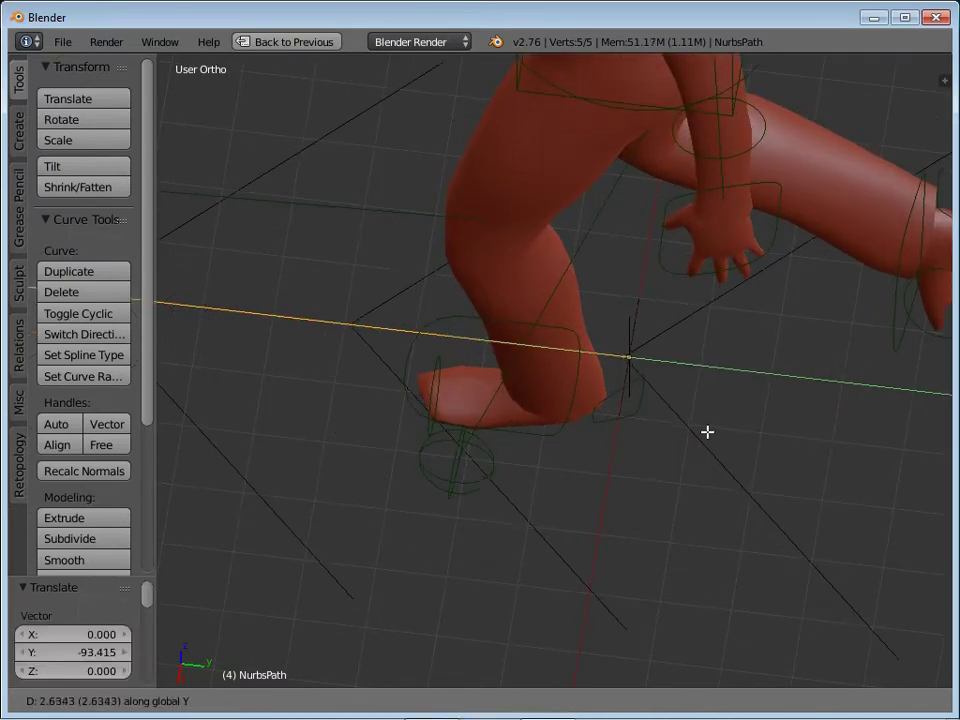
pyautogui.scroll(-5, 681, 431)
pyautogui.press('Tab')
pyautogui.press('n')
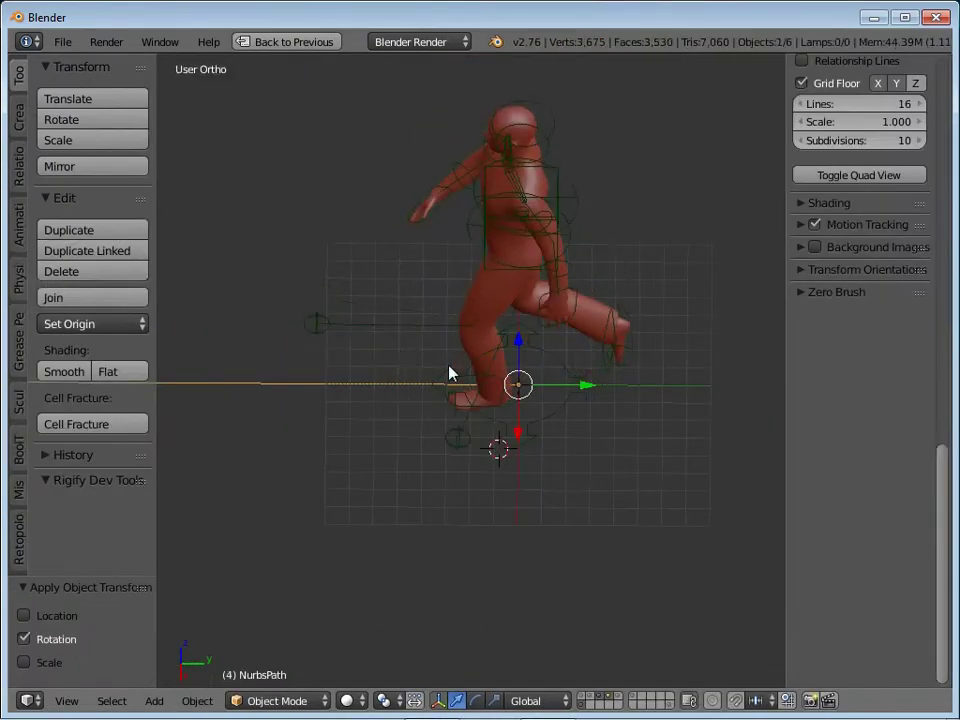
# Parent the rigged figure to the path with Follow Path
pyautogui.rightClick(461, 399)
pyautogui.hotkey('ctrl', 'Tab')
pyautogui.keyDown('shift'); pyautogui.rightClick(399, 388); pyautogui.keyUp('shift')
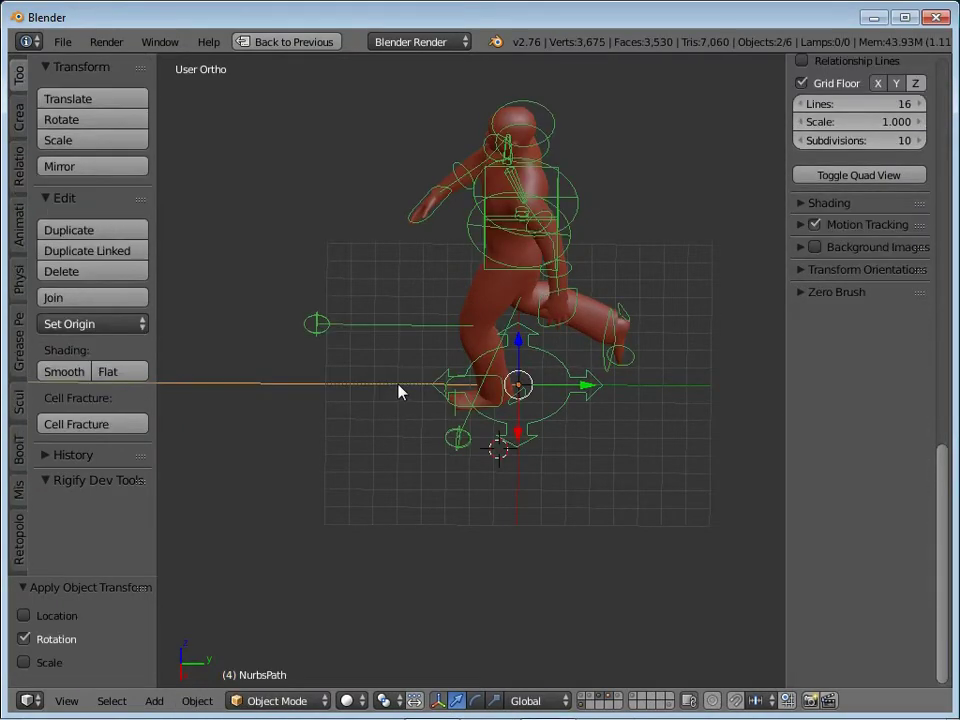
pyautogui.hotkey('ctrl', 'p')
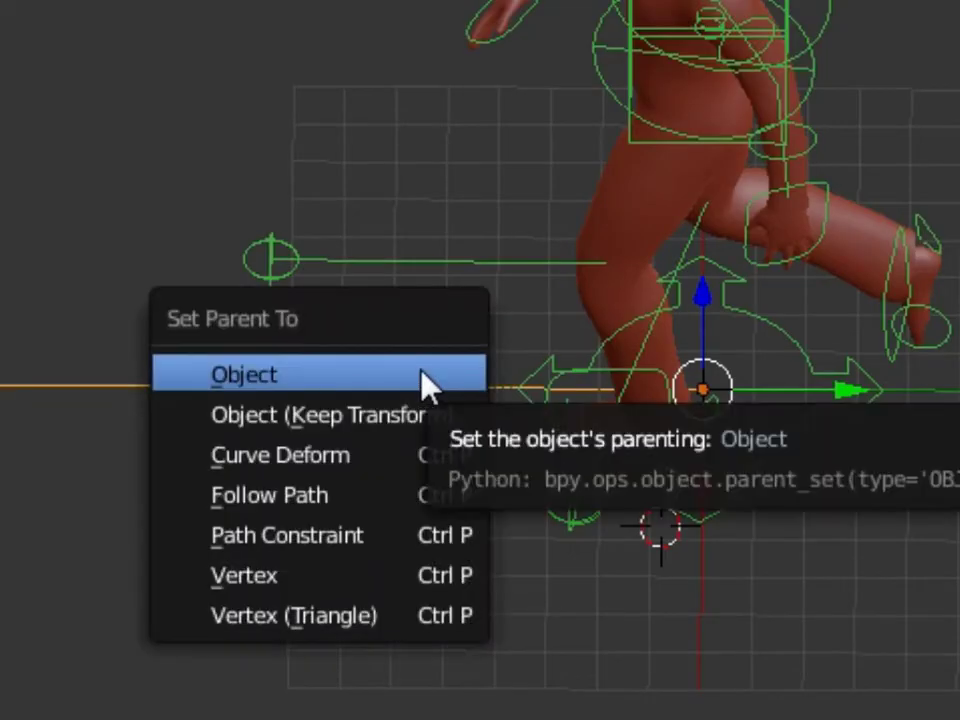
pyautogui.click(312, 483)
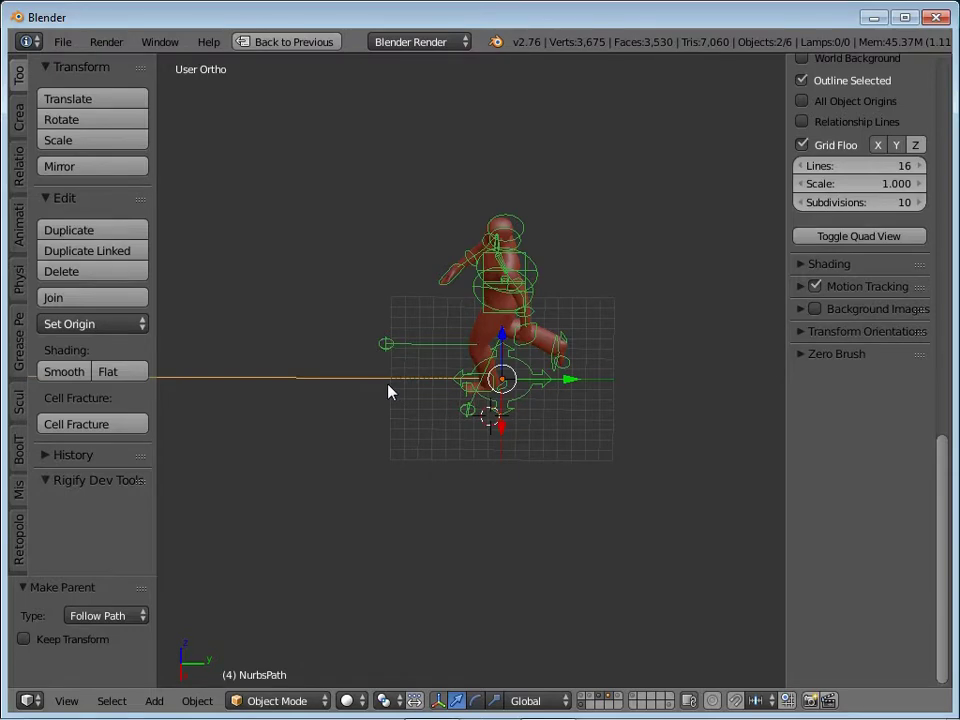
# Play the animation to test the path motion, then switch to Right view
pyautogui.hotkey('alt', 'a')
pyautogui.press('Escape')
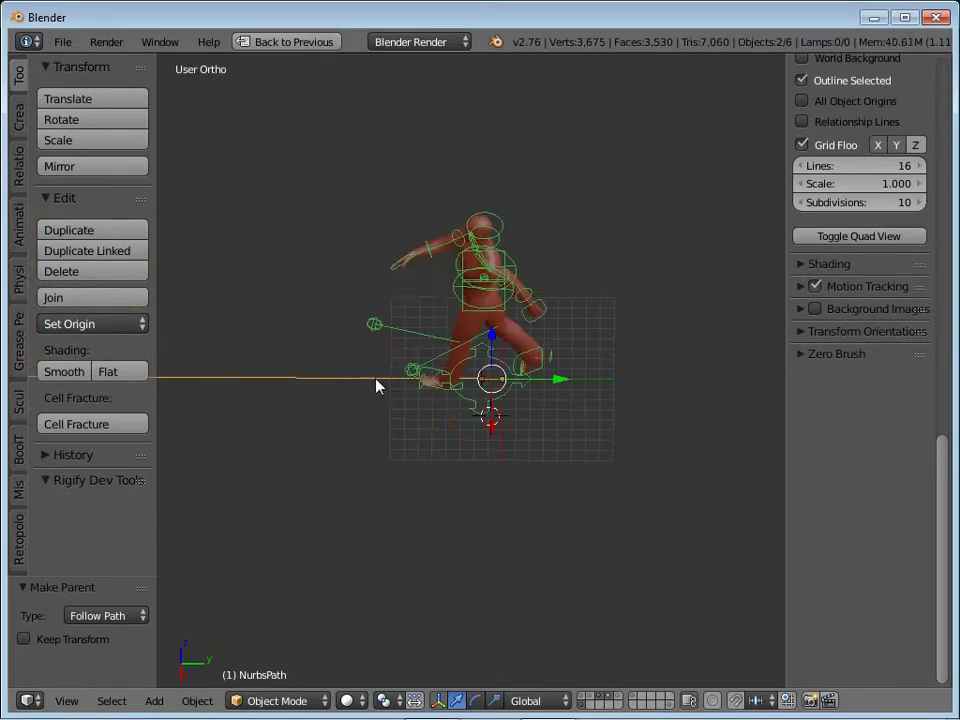
pyautogui.hotkey('alt', 'a')
pyautogui.press('Escape')
pyautogui.press('KP_3')
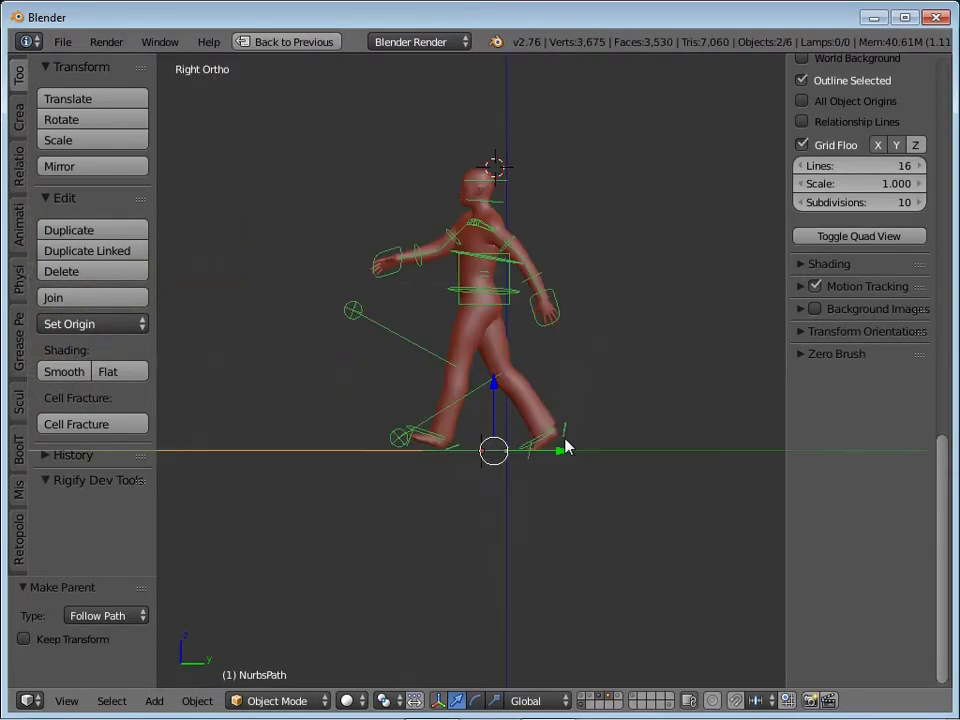
pyautogui.hotkey('shift', 'a')
# Add a cylinder and scale it thin into an upright post, keeping its height
pyautogui.click(640, 148)
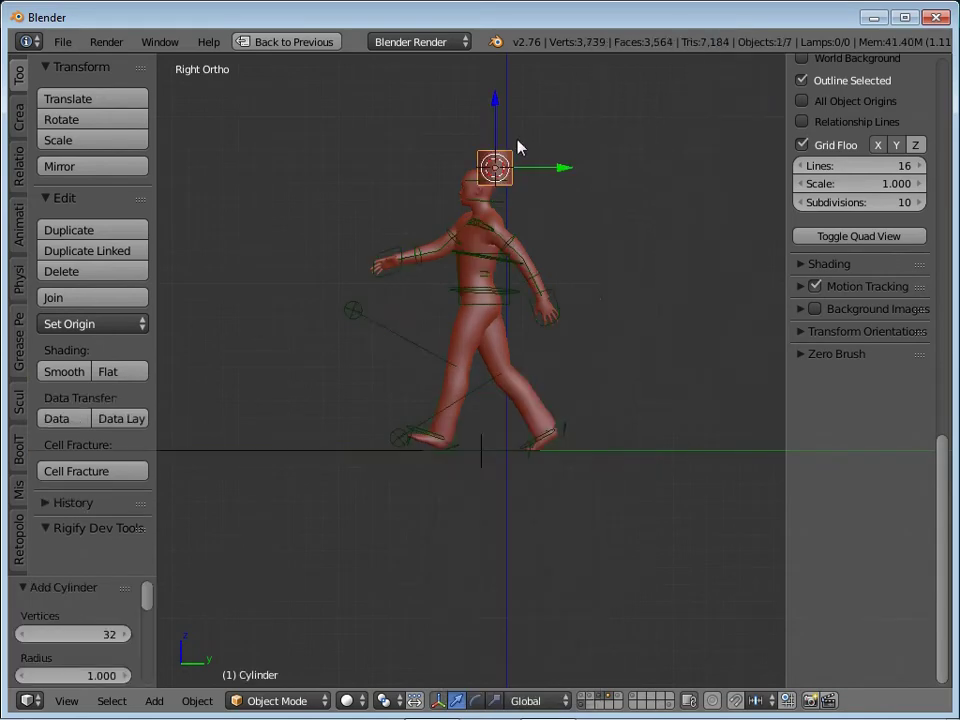
pyautogui.click(513, 390)
pyautogui.press('s')
pyautogui.press('z')
pyautogui.hotkey('shift', 'z')
pyautogui.click(542, 448)
# Move the post along Y in front of the figure and duplicate a second post behind it
pyautogui.press('g')
pyautogui.press('y')
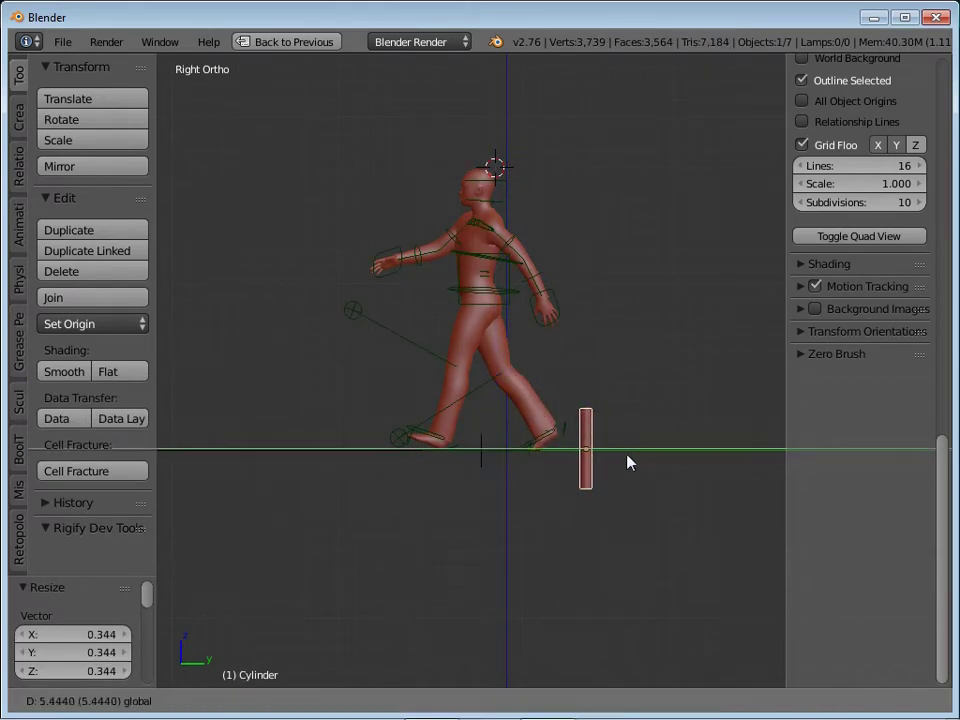
pyautogui.click(593, 460)
pyautogui.hotkey('shift', 'd')
pyautogui.press('y')
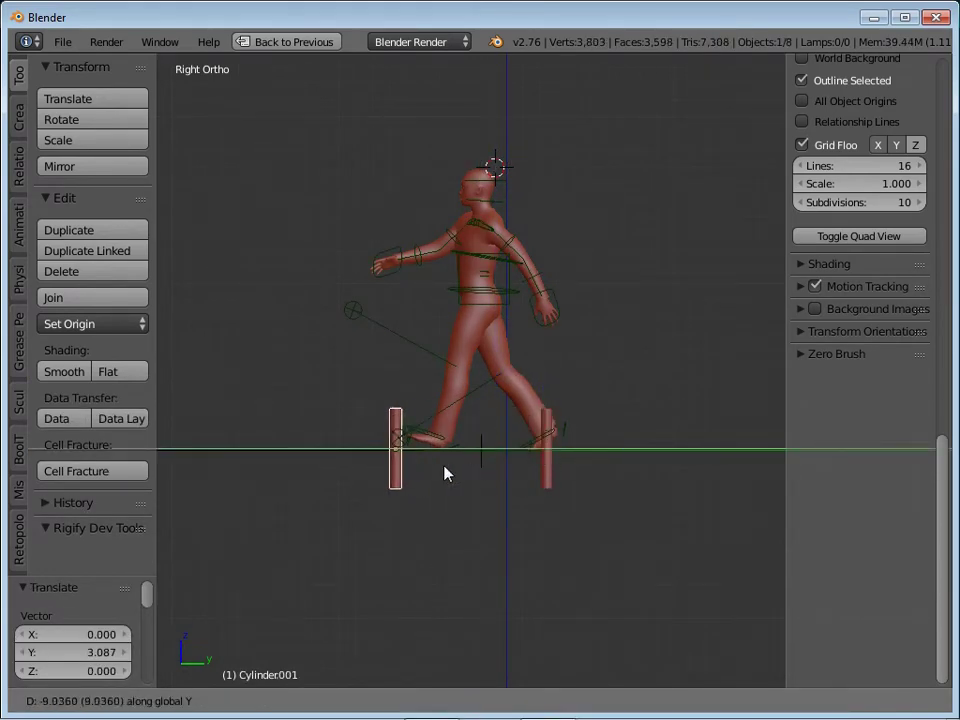
pyautogui.click(454, 471)
# Nudge the first post to a new position along Y
pyautogui.rightClick(546, 455)
pyautogui.scroll(4, 536, 493)
pyautogui.scroll(1, 604, 575)
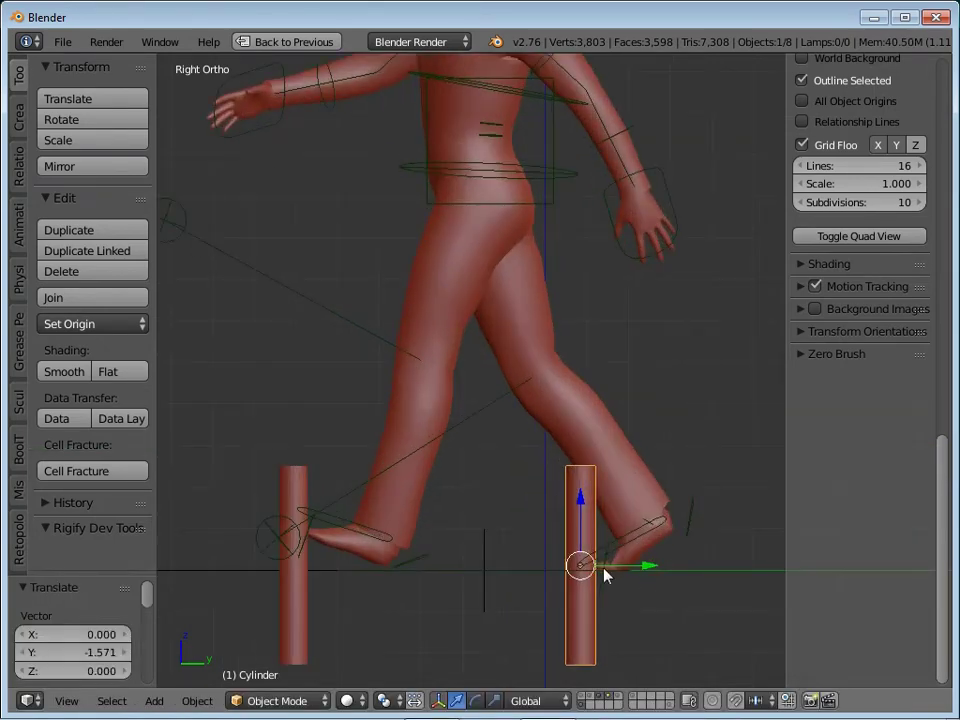
pyautogui.keyDown('shift'); pyautogui.moveTo(604, 575); pyautogui.dragTo(583, 366, button='middle'); pyautogui.keyUp('shift')
pyautogui.press('g')
pyautogui.press('y')
pyautogui.click(587, 354)
# Duplicate both posts along Y further down the path
pyautogui.keyDown('shift'); pyautogui.rightClick(257, 390); pyautogui.keyUp('shift')
pyautogui.scroll(-3, 560, 383)
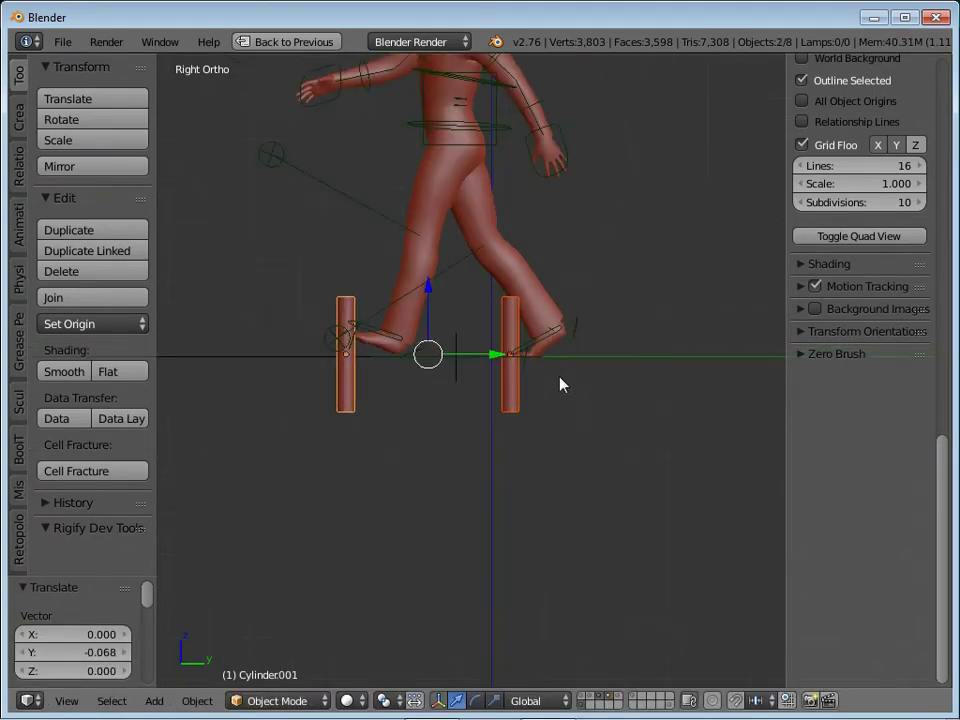
pyautogui.hotkey('shift', 'd')
pyautogui.press('y')
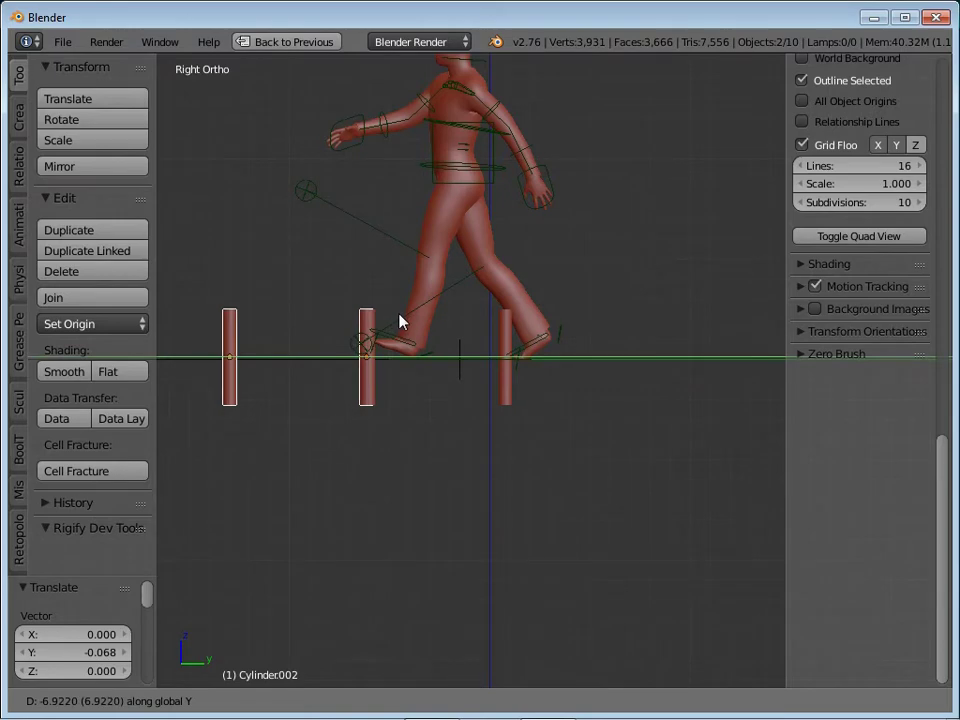
pyautogui.click(400, 320)
pyautogui.scroll(2, 356, 373)
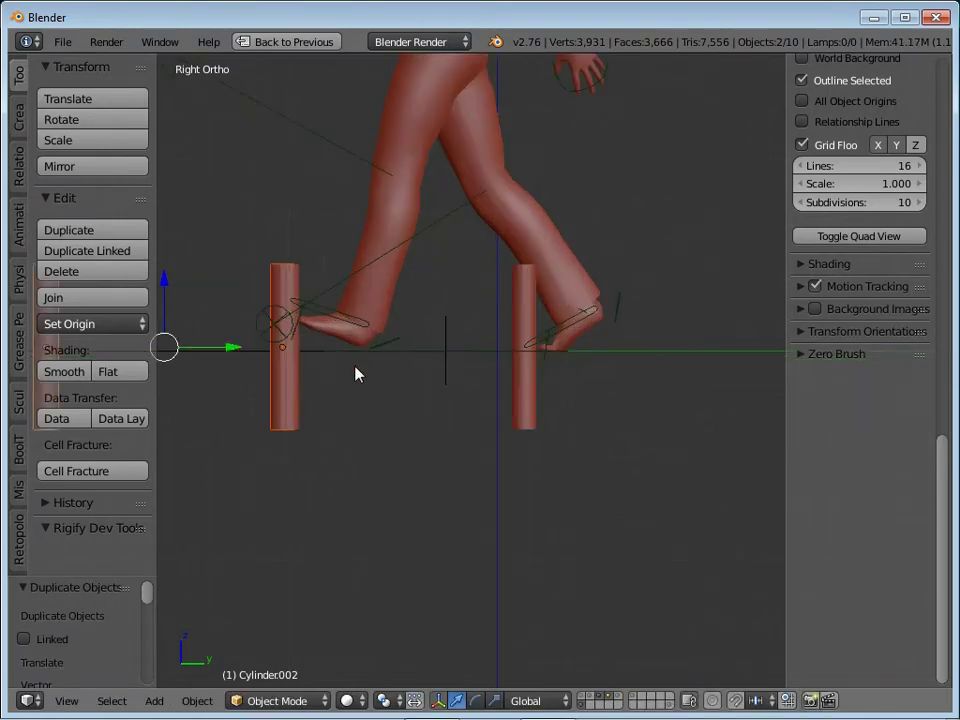
pyautogui.scroll(2, 349, 379)
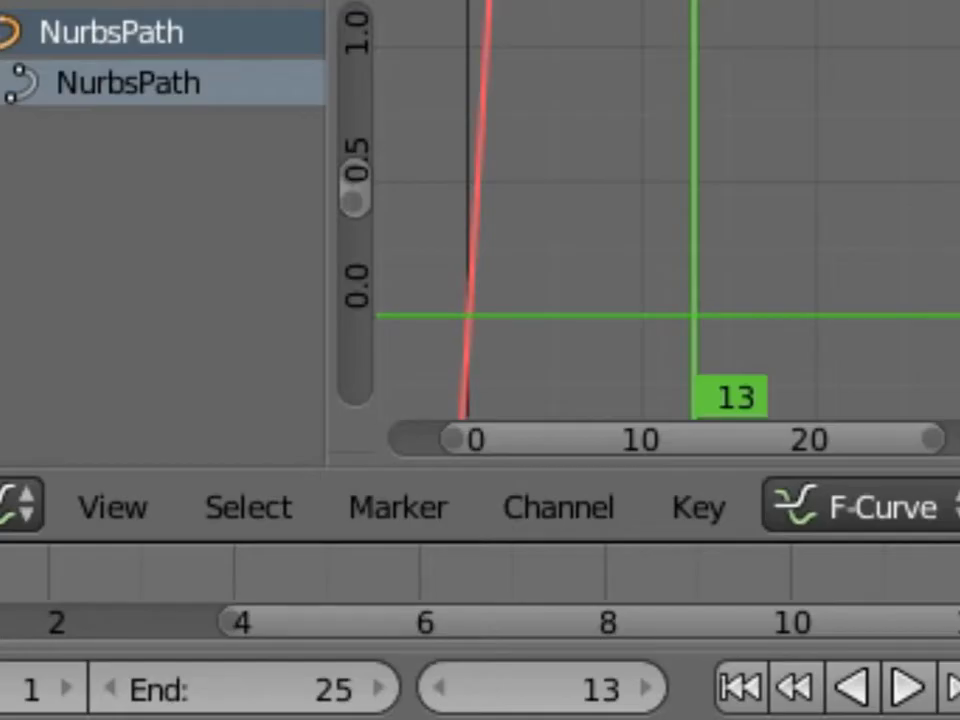
# Set the path's Path Animation Frames to 280 and play the walk along the path
pyautogui.moveTo(850, 544); pyautogui.dragTo(850, 544)
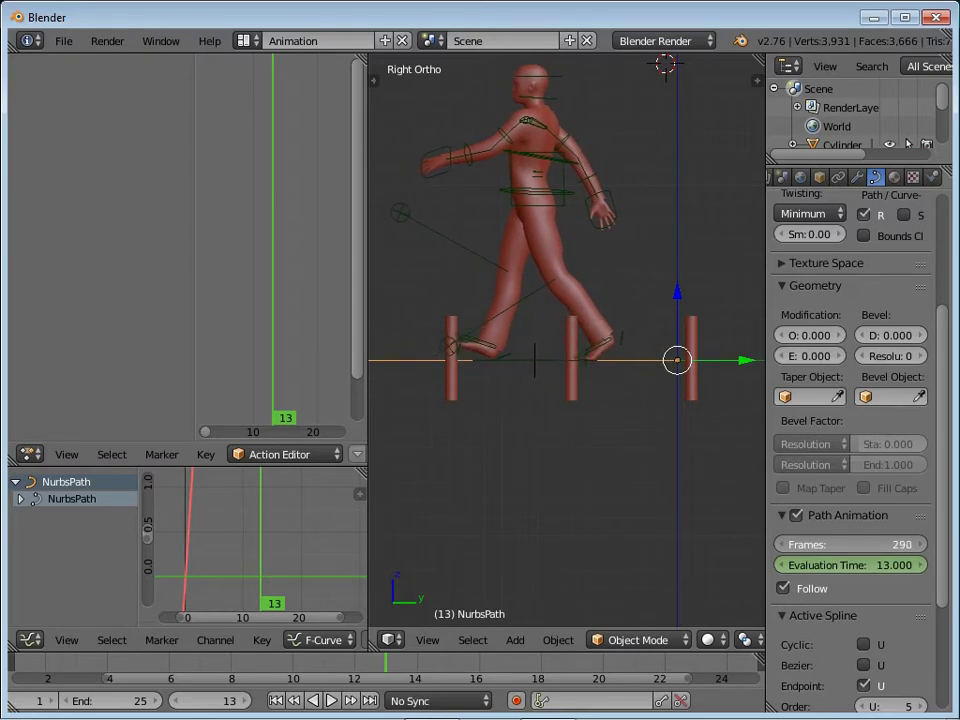
pyautogui.hotkey('alt', 'a')
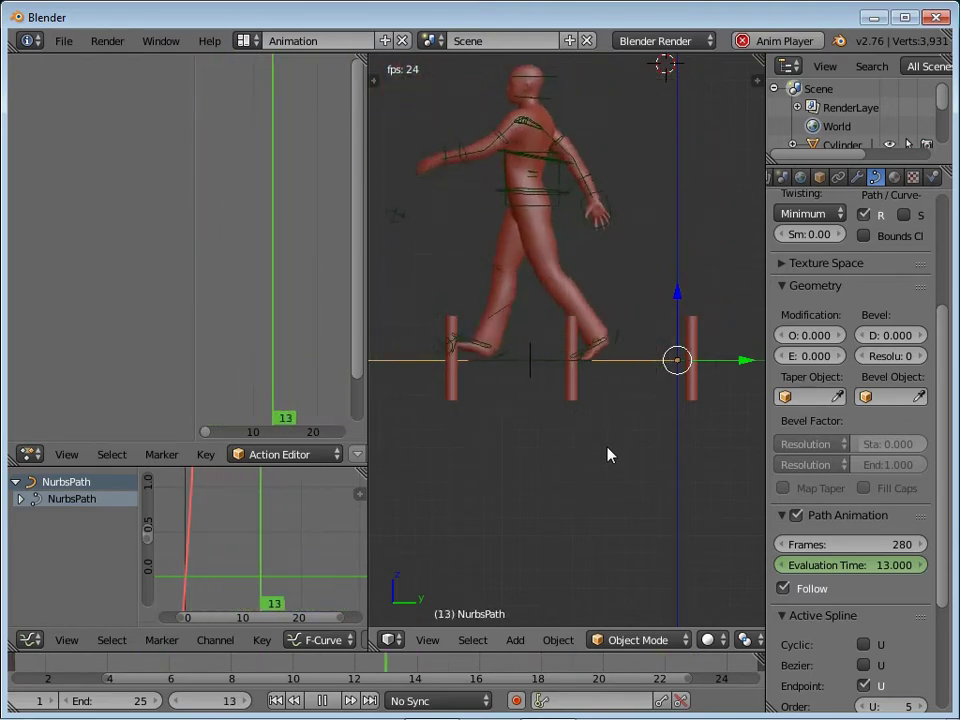
pyautogui.press('Escape')
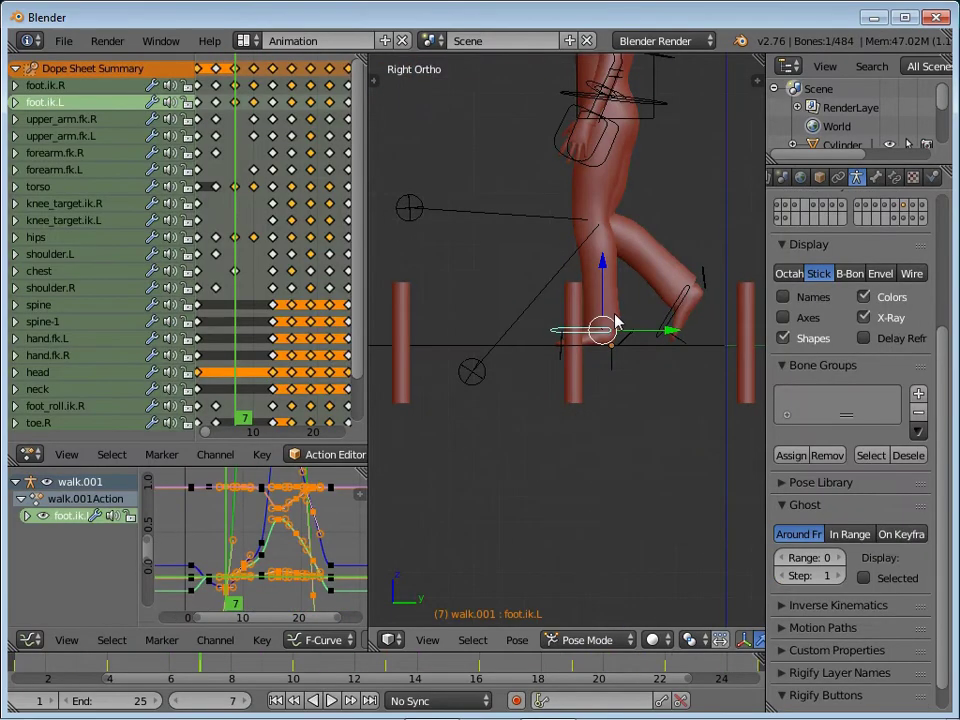
# Step through and play the walk cycle, then return to the first frame
pyautogui.press('Up')
pyautogui.press('Up')
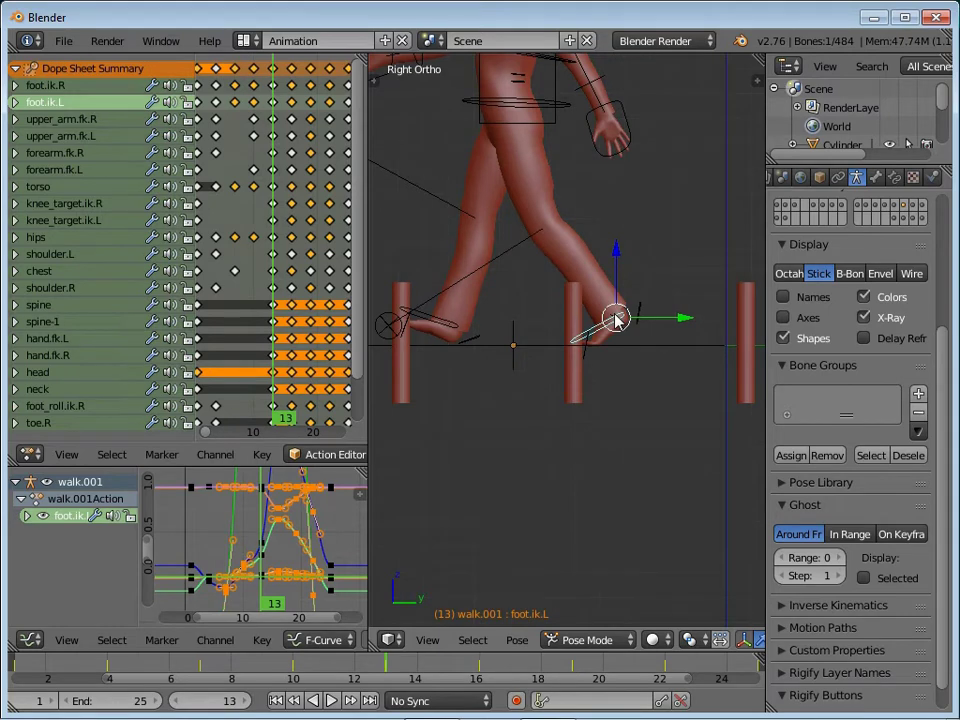
pyautogui.hotkey('shift', 'Left')
pyautogui.hotkey('alt', 'a')
pyautogui.press('Escape')
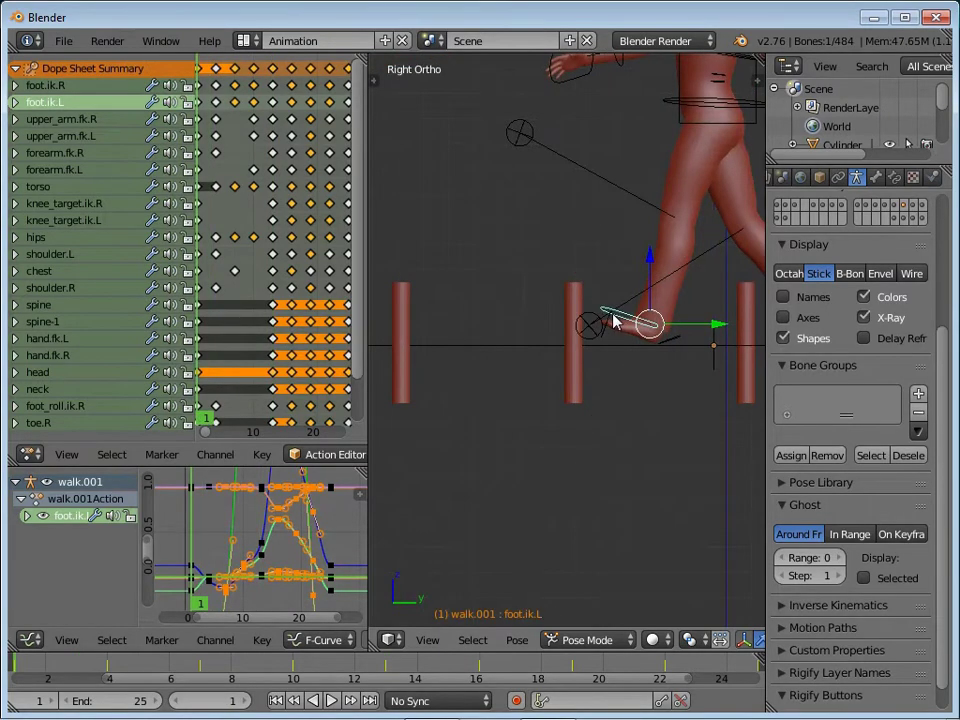
# Maximize the Graph Editor and delete the Y Location keys at frames 4 and 7
pyautogui.hotkey('ctrl', 'Up')
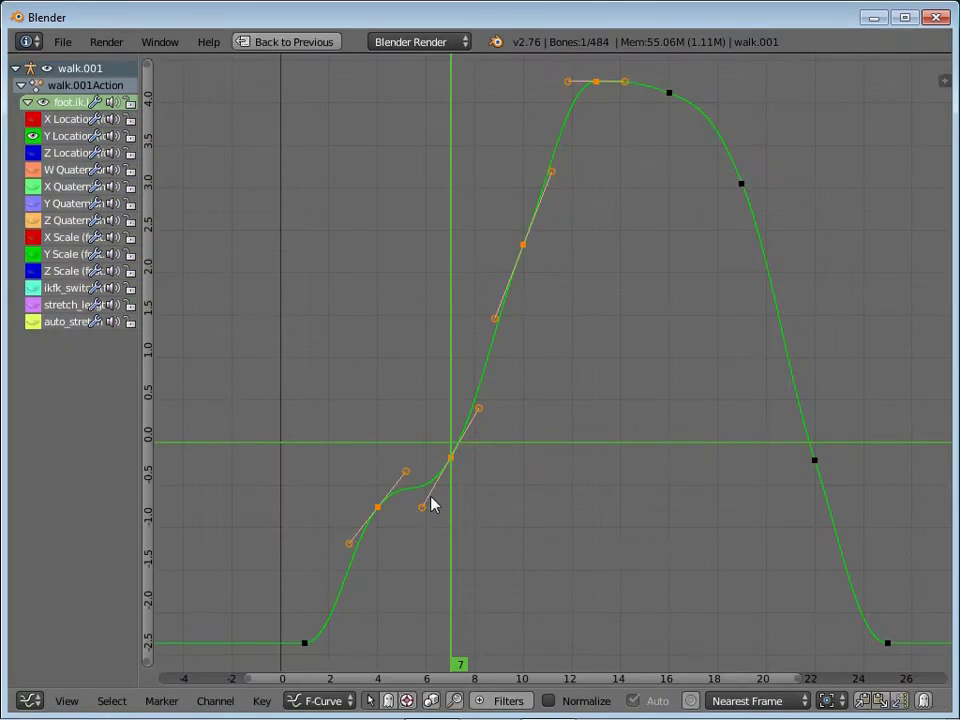
pyautogui.scroll(-1, 432, 505)
pyautogui.click(465, 445)
pyautogui.keyDown('shift'); pyautogui.click(403, 487); pyautogui.keyUp('shift')
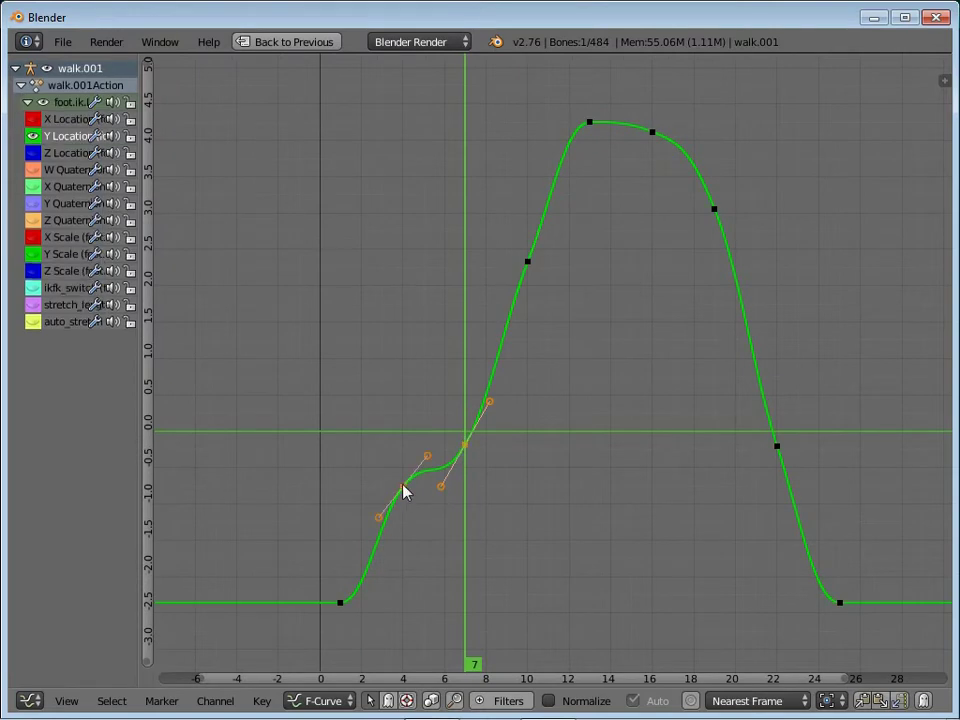
pyautogui.press('x')
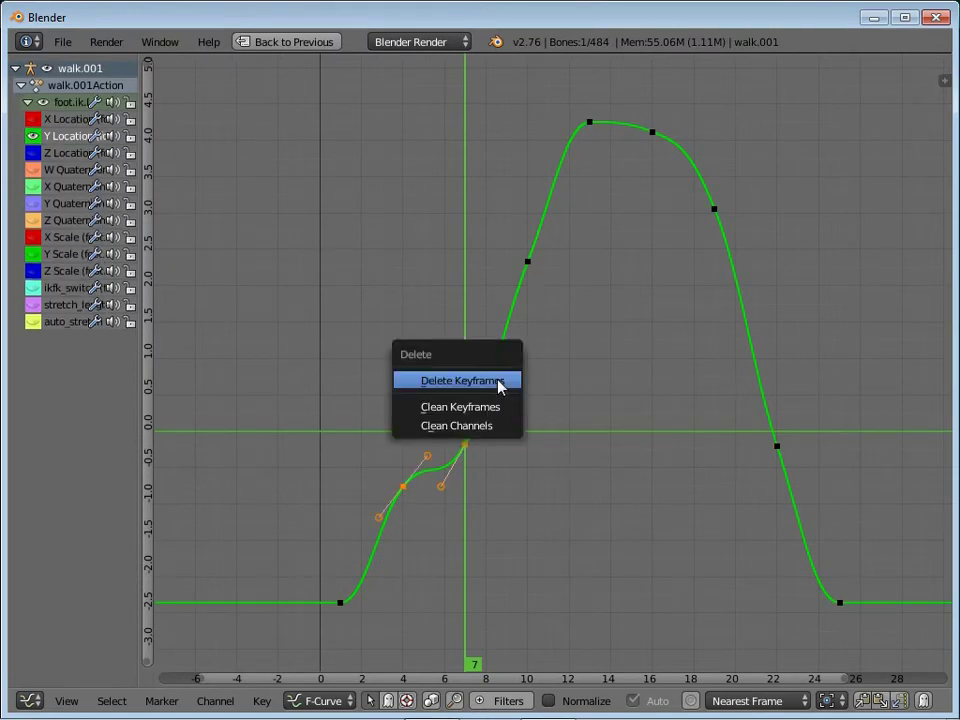
pyautogui.click(499, 386)
# Remove the Y Location keyframe near frame 10
pyautogui.rightClick(535, 270)
pyautogui.press('x')
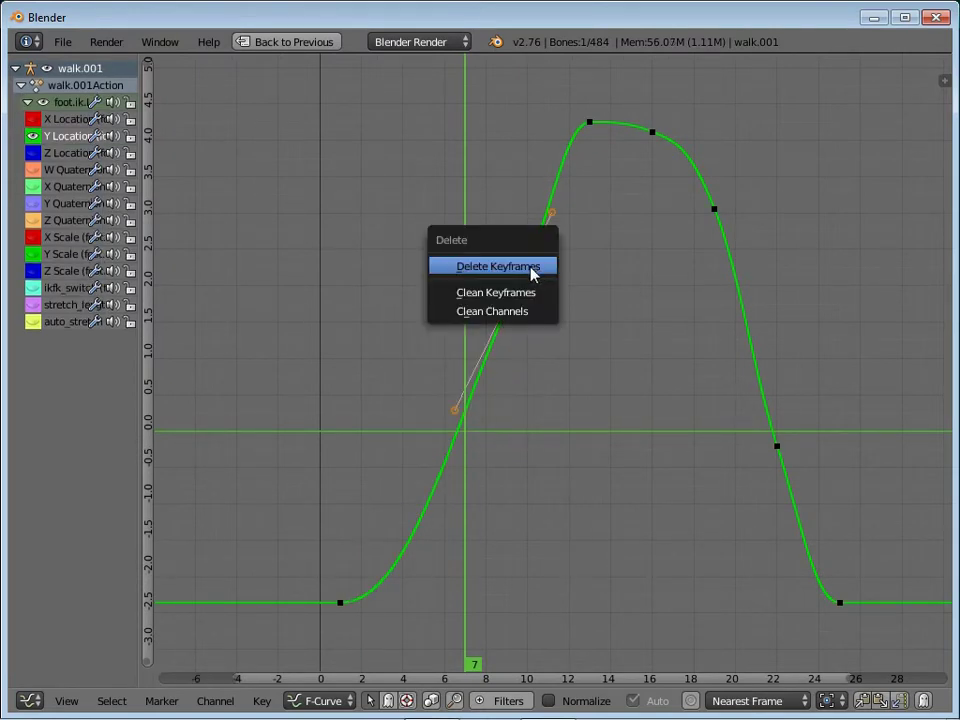
pyautogui.click(510, 298)
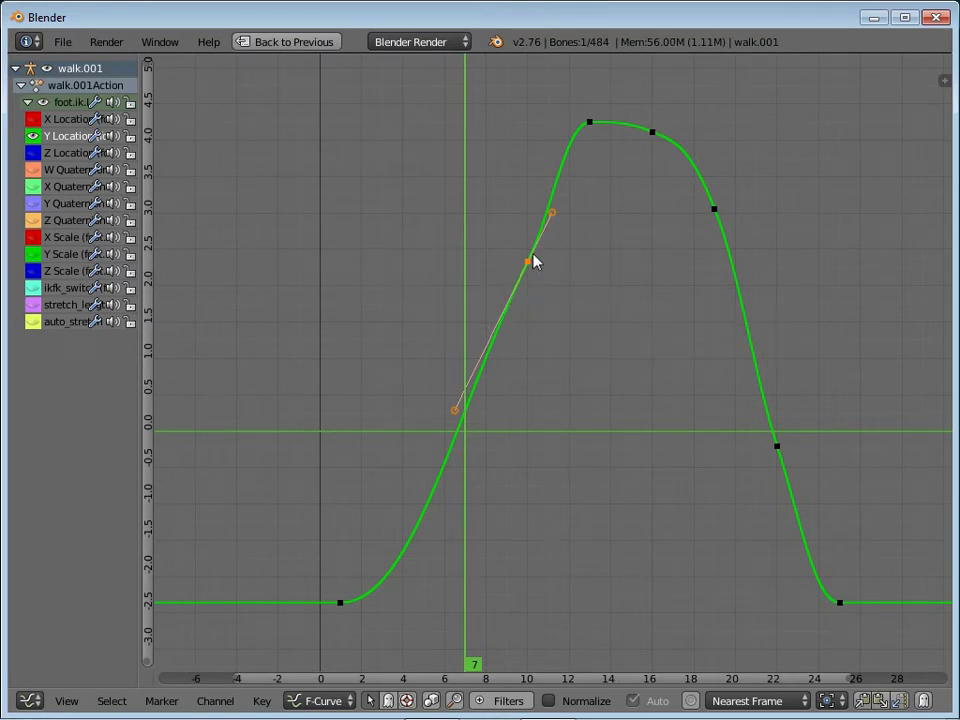
pyautogui.press('x')
pyautogui.click(512, 247)
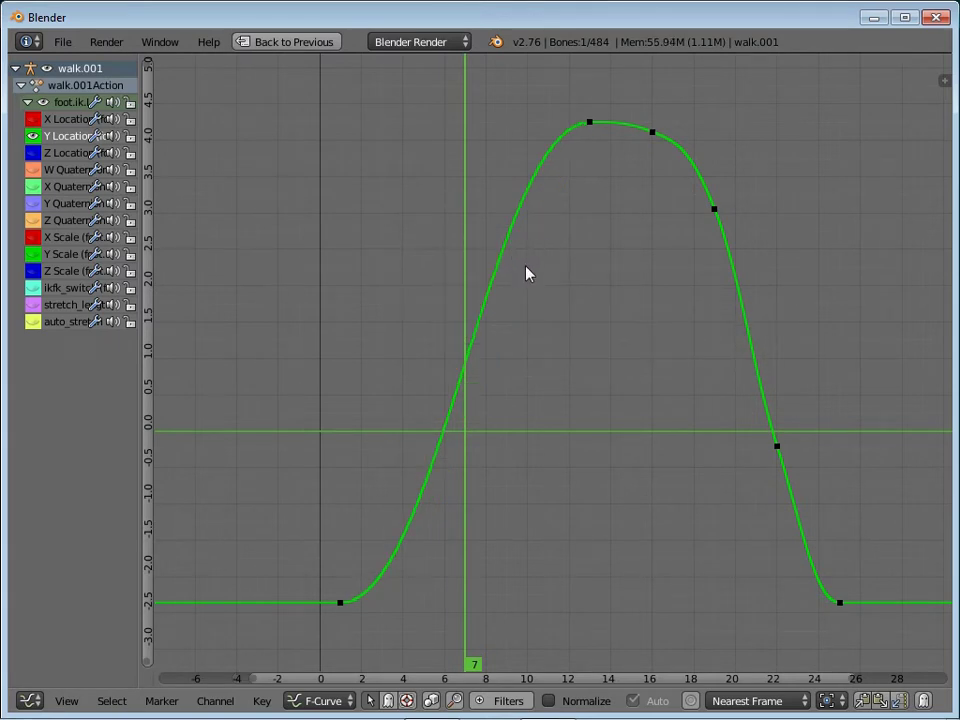
# Make the frame 1 to 13 keys linear and play the walk to check the foot
pyautogui.click(343, 606)
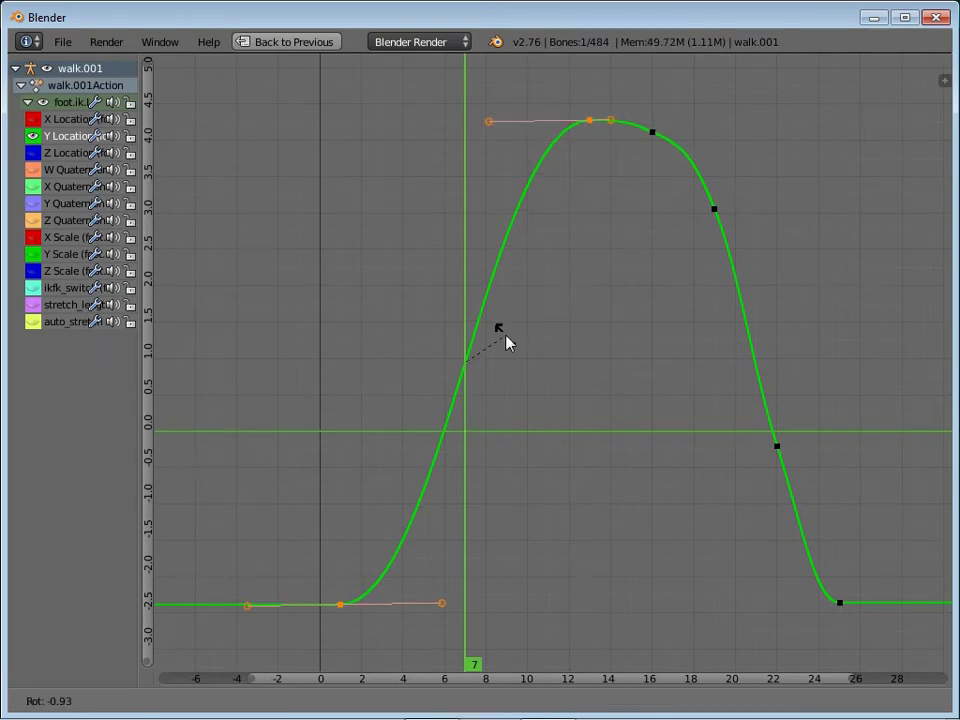
pyautogui.press('t')
pyautogui.click(208, 378)
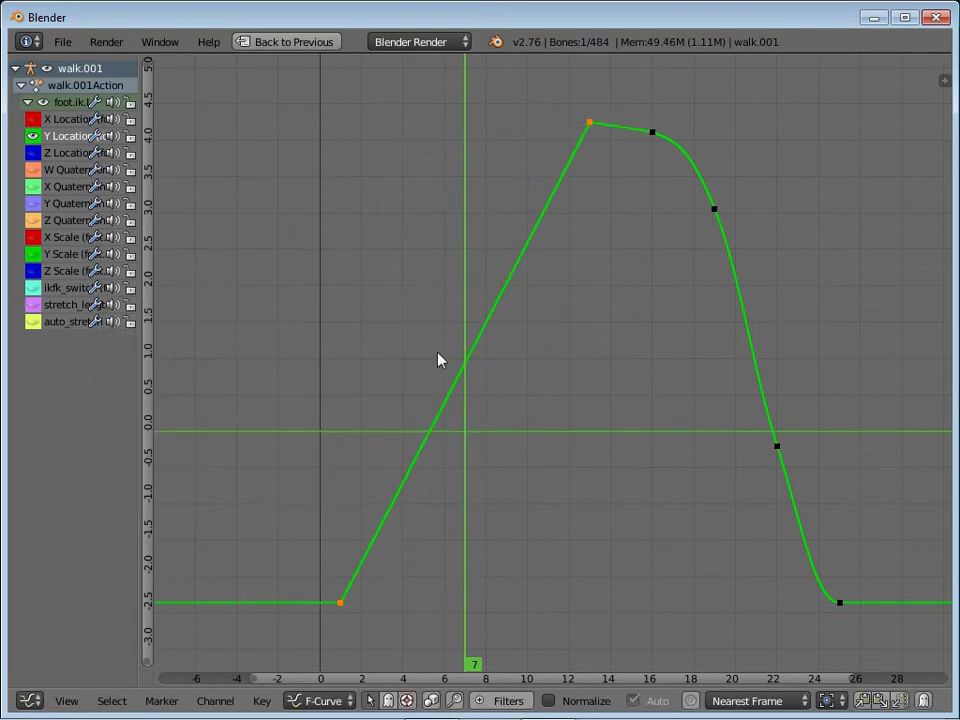
pyautogui.hotkey('alt', 'a')
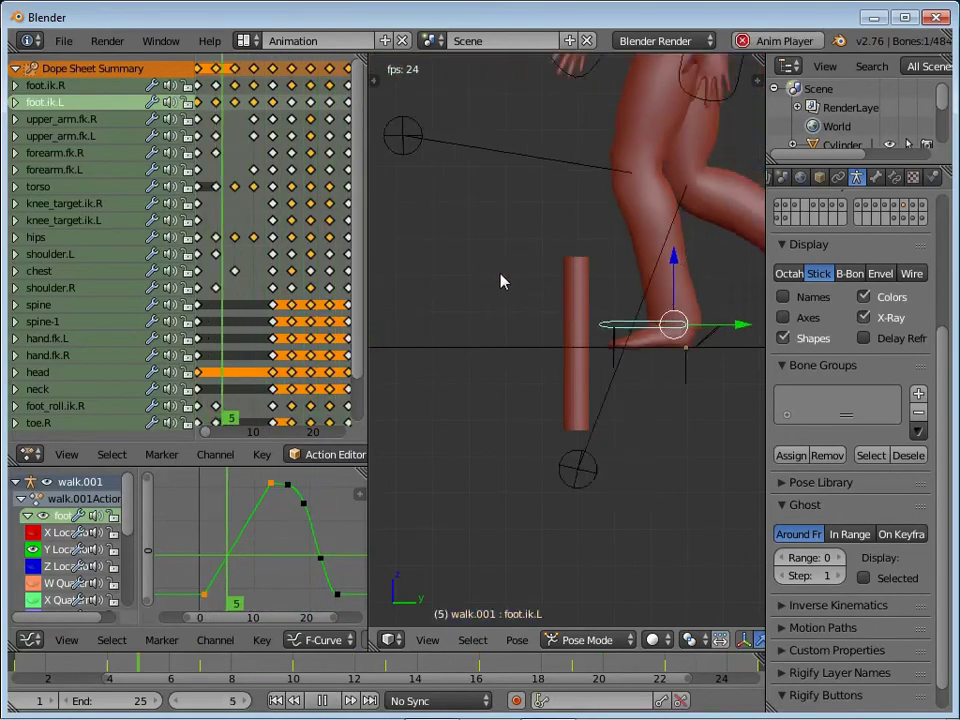
# Change Path Animation Frames from 280 to 261, scrub the timeline, and return to frame 1
pyautogui.hotkey('ctrl', 'Up')
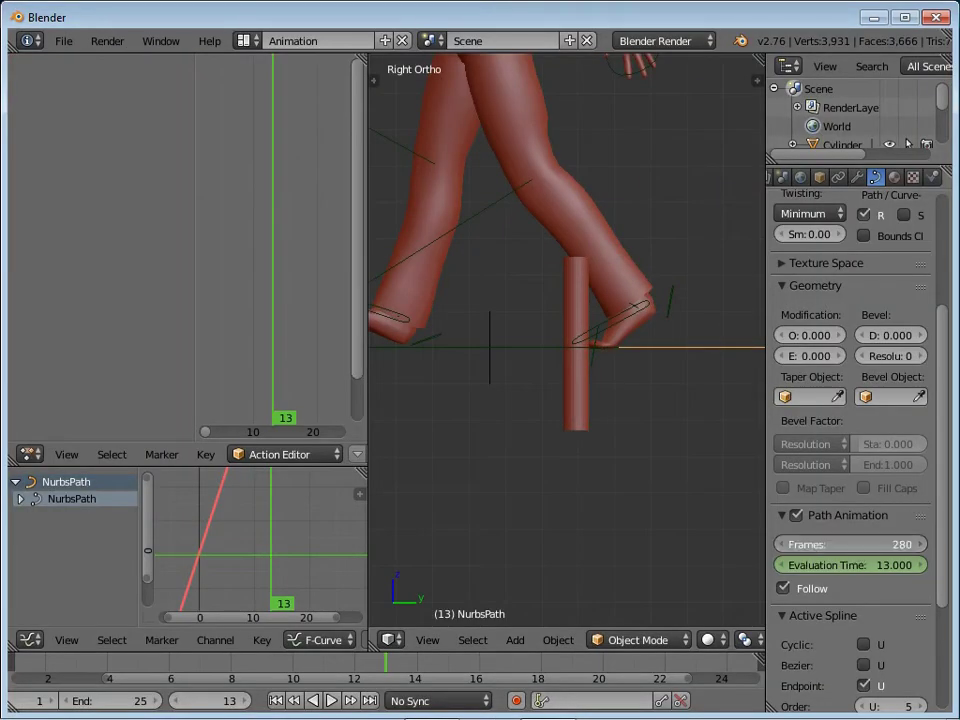
pyautogui.moveTo(850, 544); pyautogui.dragTo(870, 544)
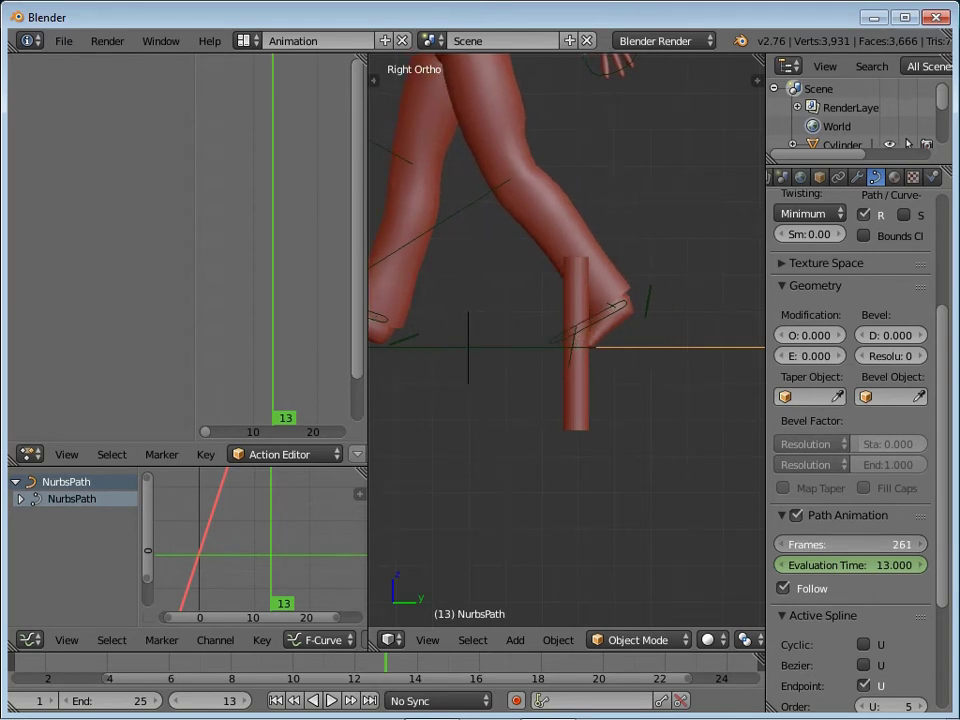
pyautogui.scroll(-2, 564, 464)
pyautogui.keyDown('alt'); pyautogui.scroll(1, 564, 464); pyautogui.keyUp('alt')
pyautogui.keyDown('alt'); pyautogui.scroll(2, 564, 464); pyautogui.keyUp('alt')
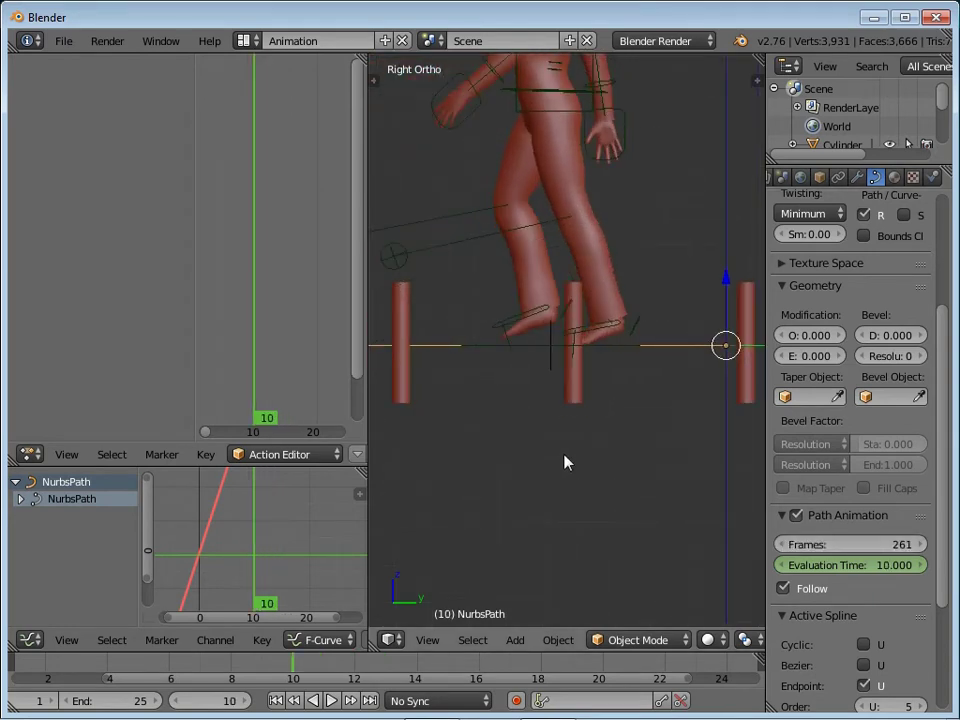
pyautogui.keyDown('alt'); pyautogui.scroll(3, 564, 464); pyautogui.keyUp('alt')
pyautogui.keyDown('alt'); pyautogui.scroll(2, 564, 462); pyautogui.keyUp('alt')
pyautogui.press('Left')
pyautogui.press('Left')
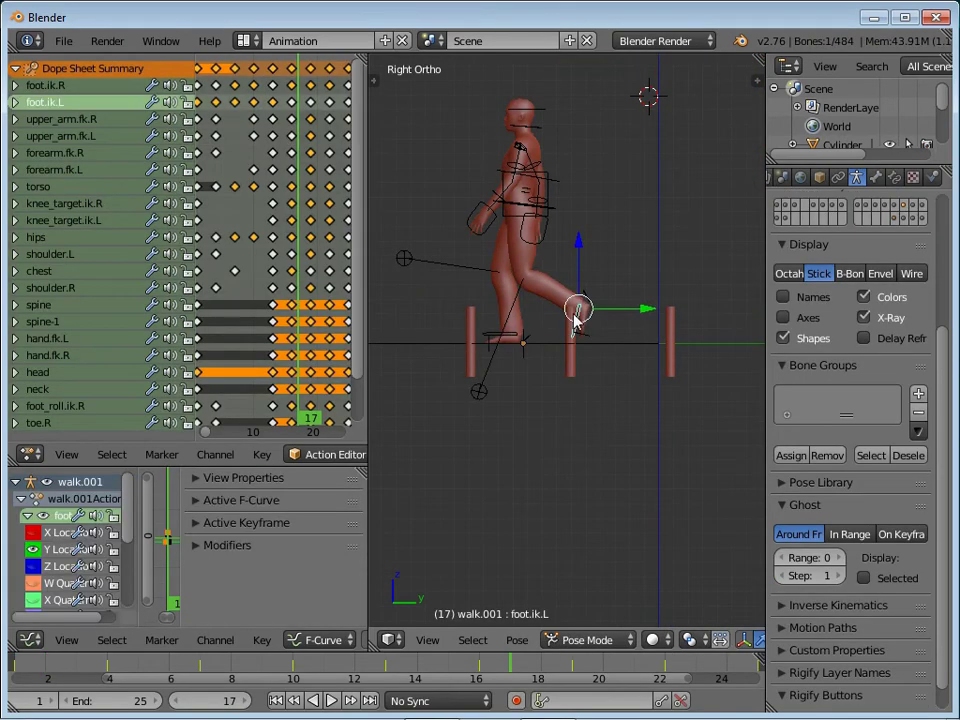
pyautogui.hotkey('shift', 'Left')
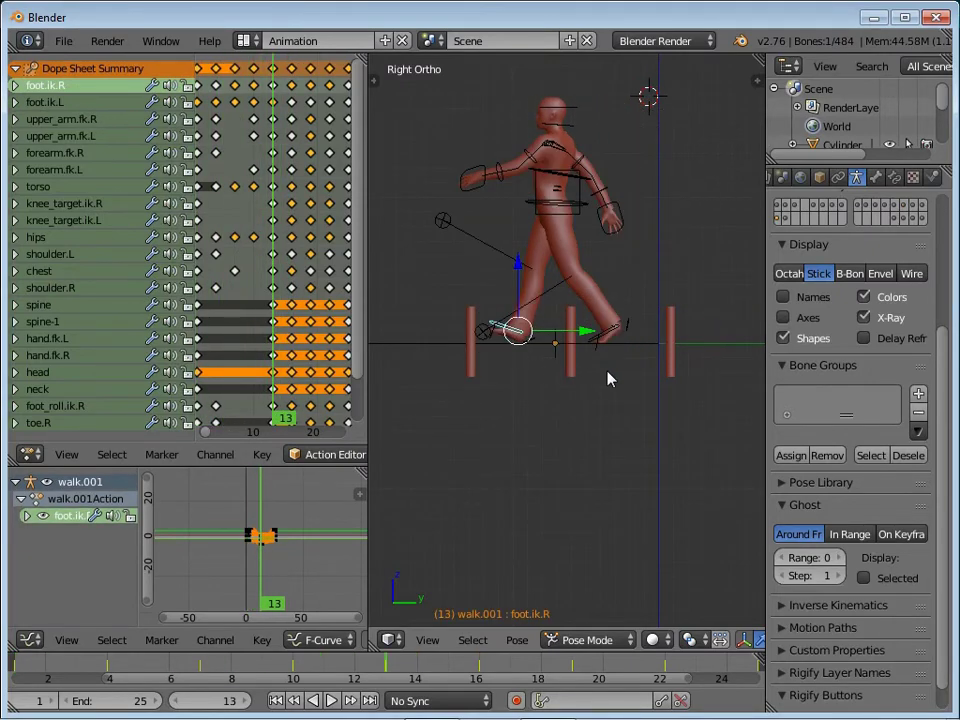
# Delete foot.ik.R's Y Location key near frame 19, then replay the walk
pyautogui.press('Right')
pyautogui.press('Right')
pyautogui.press('Right')
pyautogui.hotkey('ctrl', 'Up')
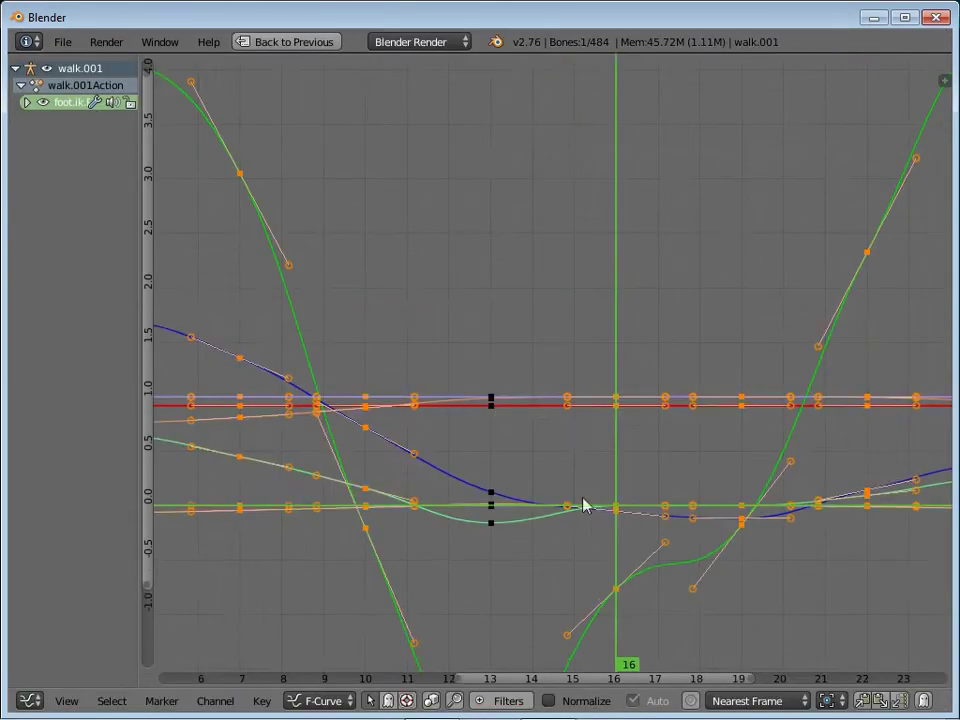
pyautogui.click(28, 102)
pyautogui.click(33, 136)
pyautogui.press('Home')
pyautogui.click(647, 442)
pyautogui.press('x')
pyautogui.click(716, 308)
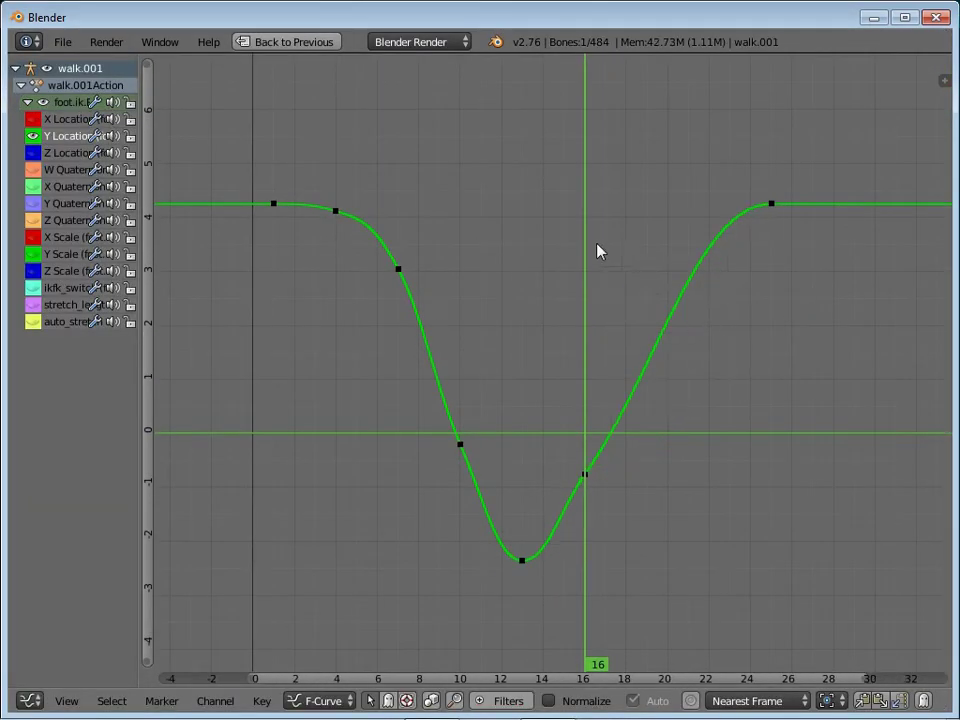
pyautogui.hotkey('ctrl', 'Up')
pyautogui.hotkey('alt', 'a')
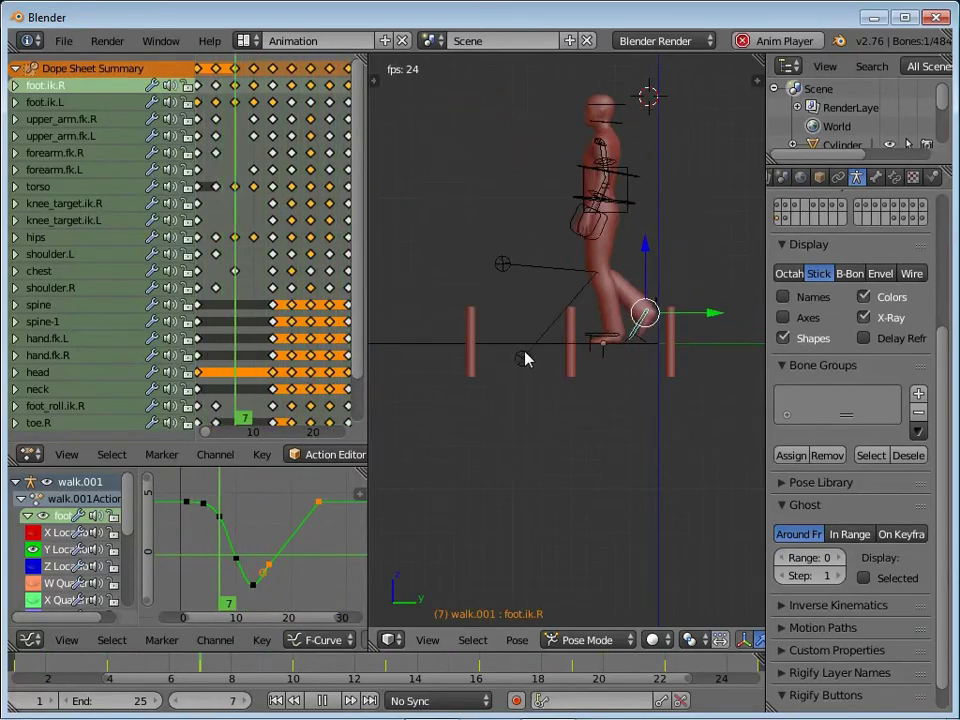
pyautogui.hotkey('alt', 'a')
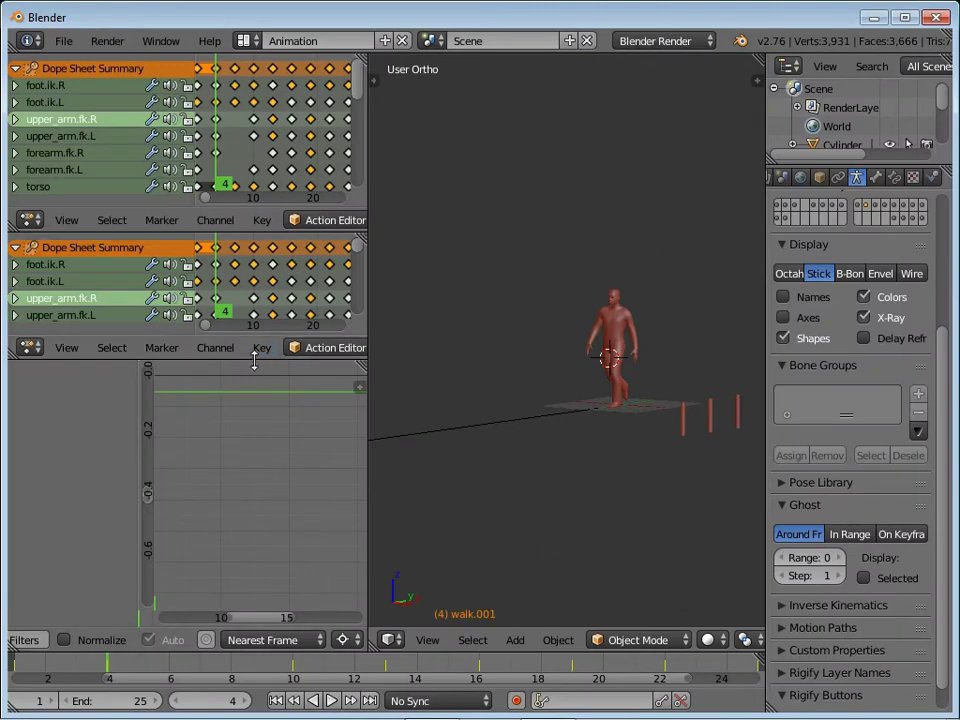
# Enlarge the middle dope sheet area and switch it to the NLA Editor
pyautogui.moveTo(254, 358); pyautogui.dragTo(254, 482)
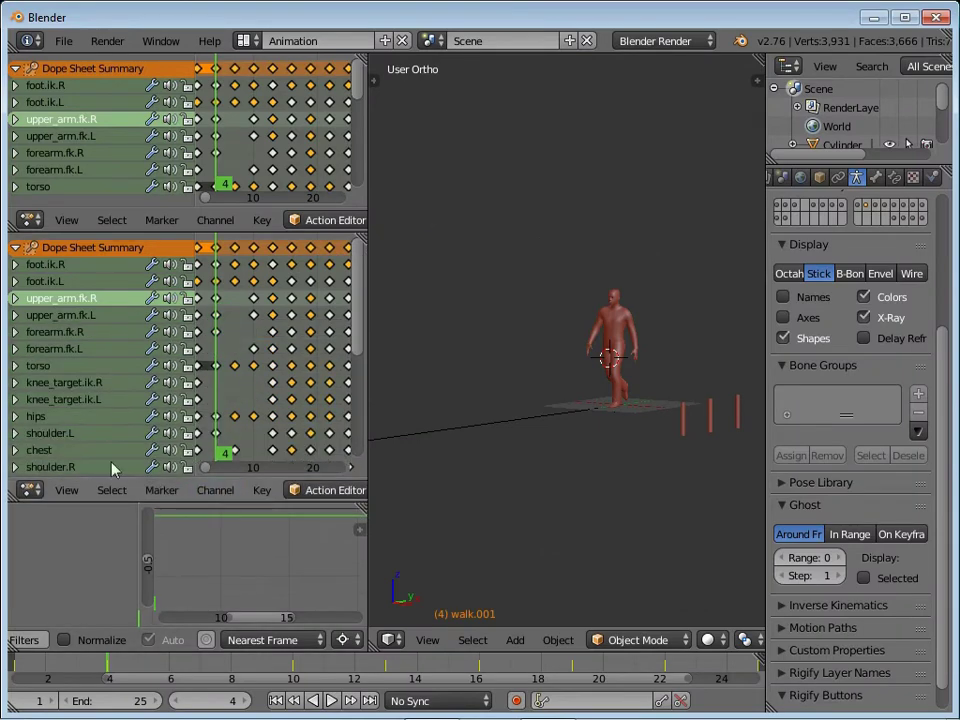
pyautogui.click(30, 490)
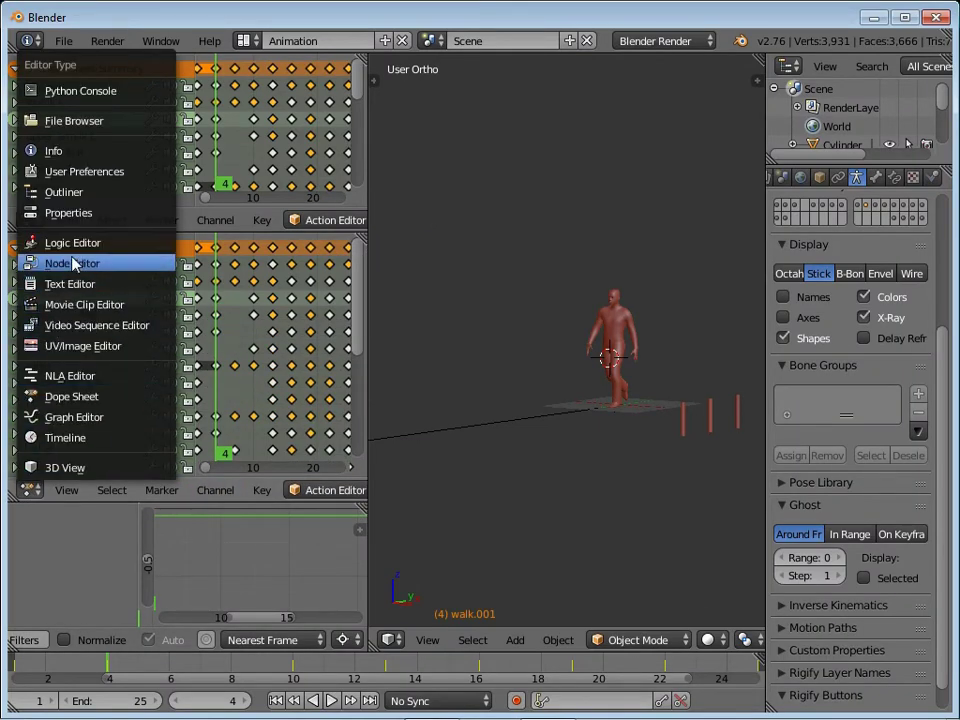
pyautogui.click(72, 376)
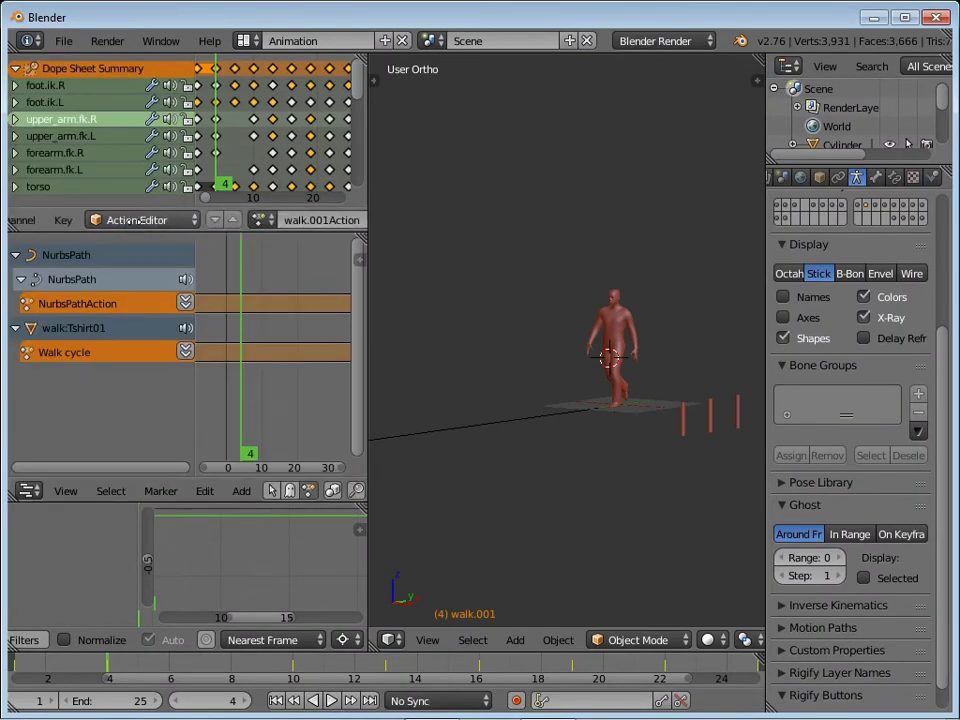
pyautogui.scroll(-3, 130, 220)
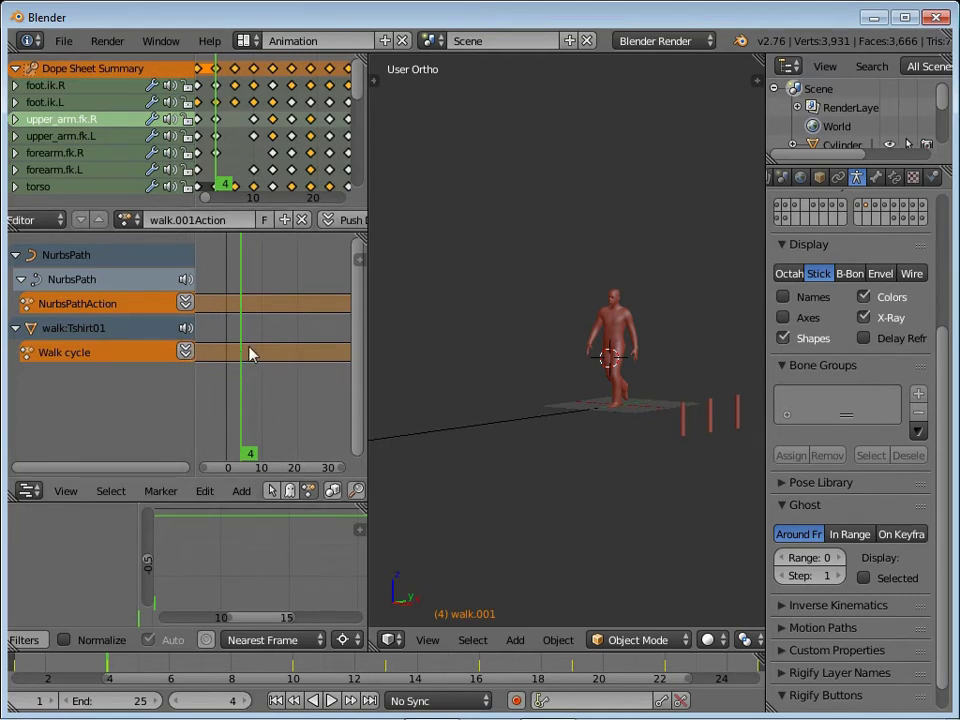
pyautogui.scroll(-5, 658, 634)
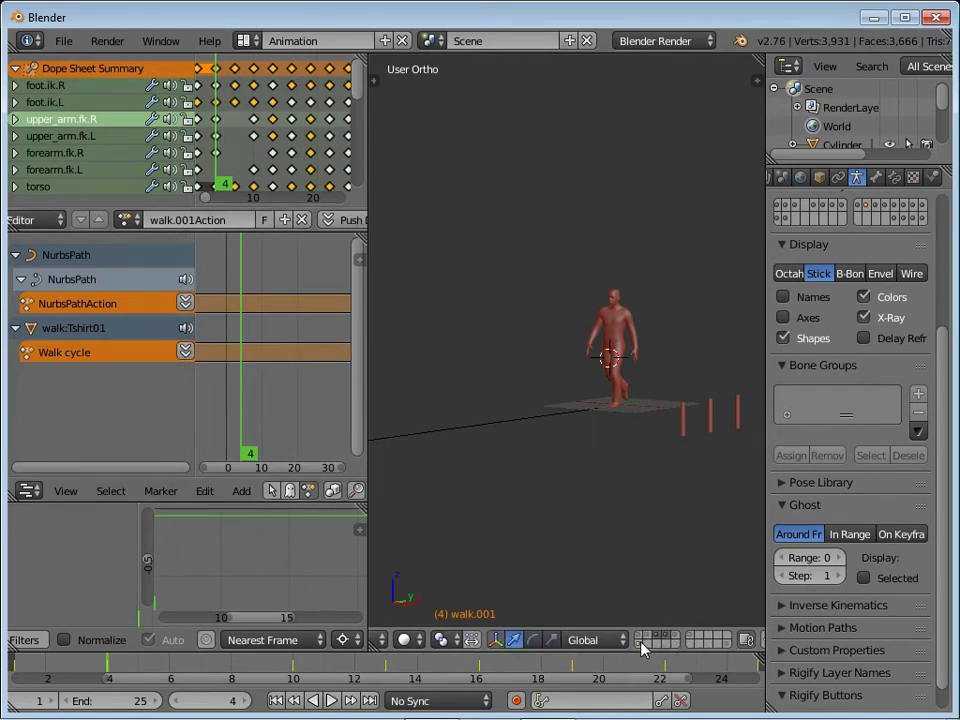
# Push walk.001Action down into an NLA strip and play the animation
pyautogui.rightClick(615, 320)
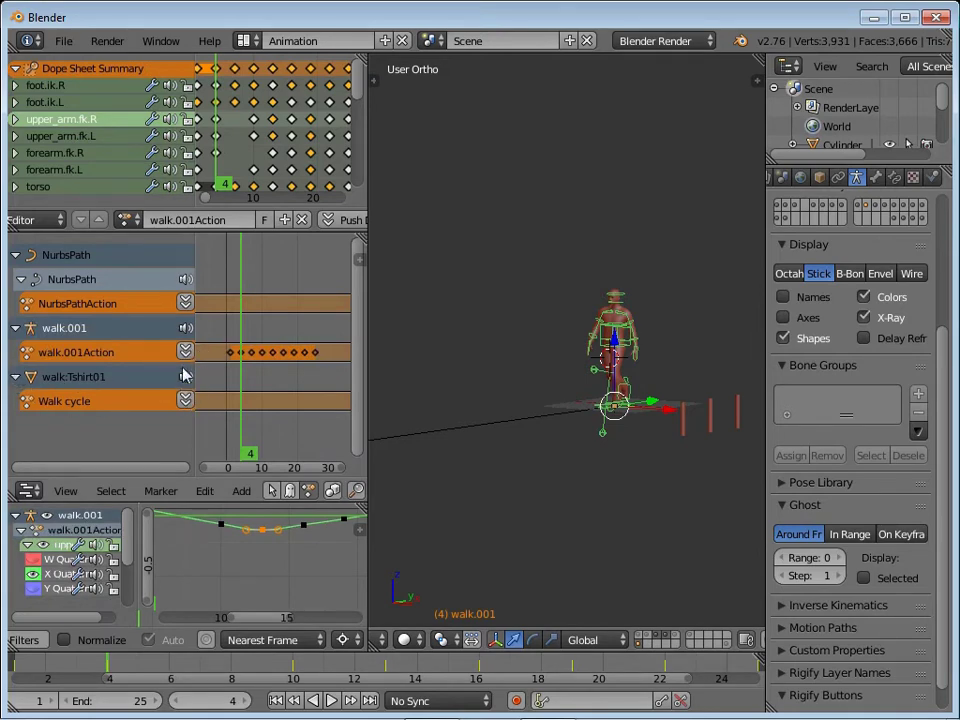
pyautogui.click(185, 352)
pyautogui.hotkey('alt', 'a')
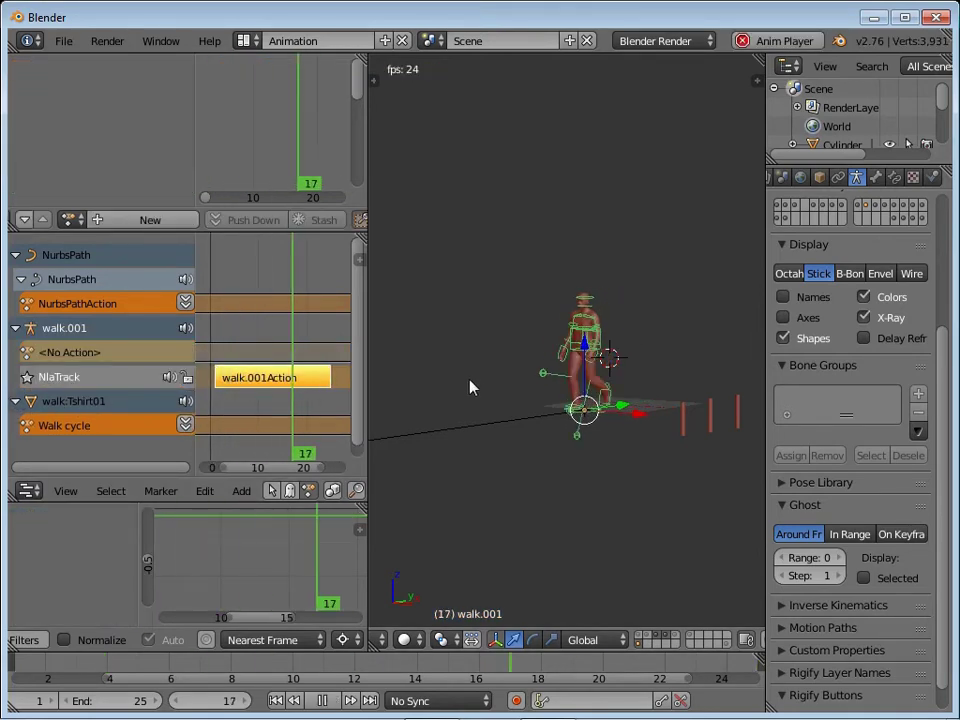
pyautogui.press('Escape')
# Set the walk strip's end frame to 24 in the NLA sidebar and play the animation
pyautogui.hotkey('ctrl', 'Up')
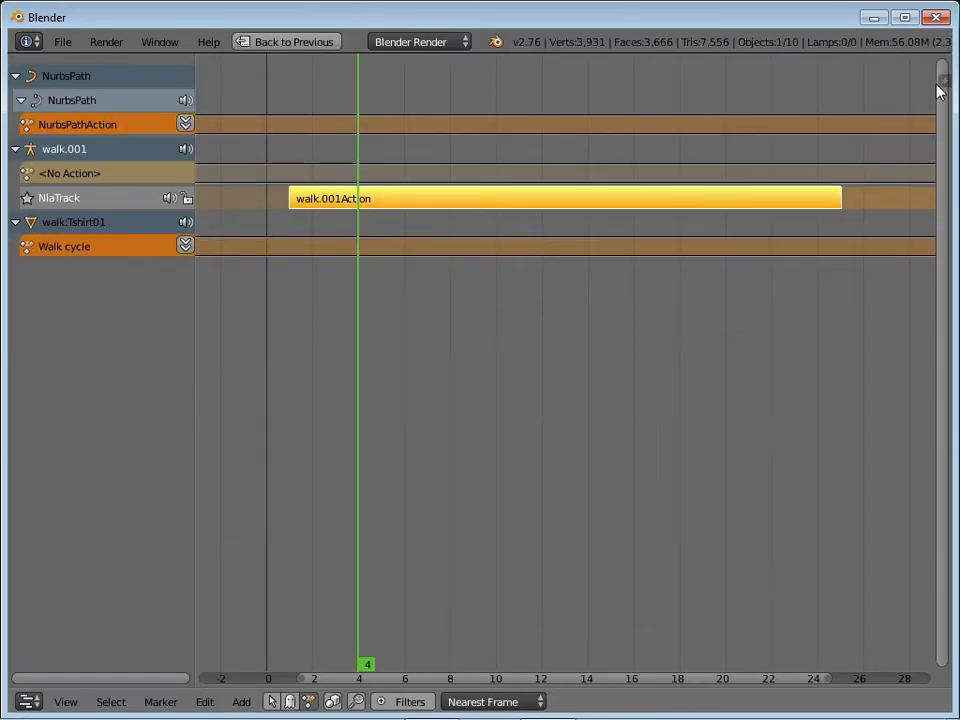
pyautogui.click(942, 80)
pyautogui.write('24')
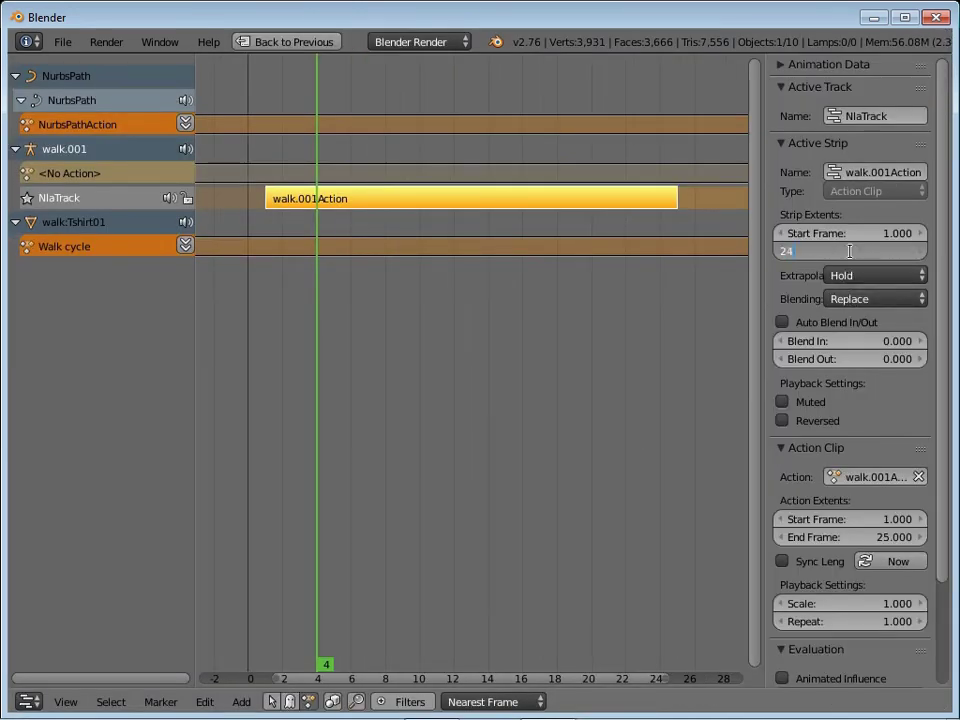
pyautogui.press('Return')
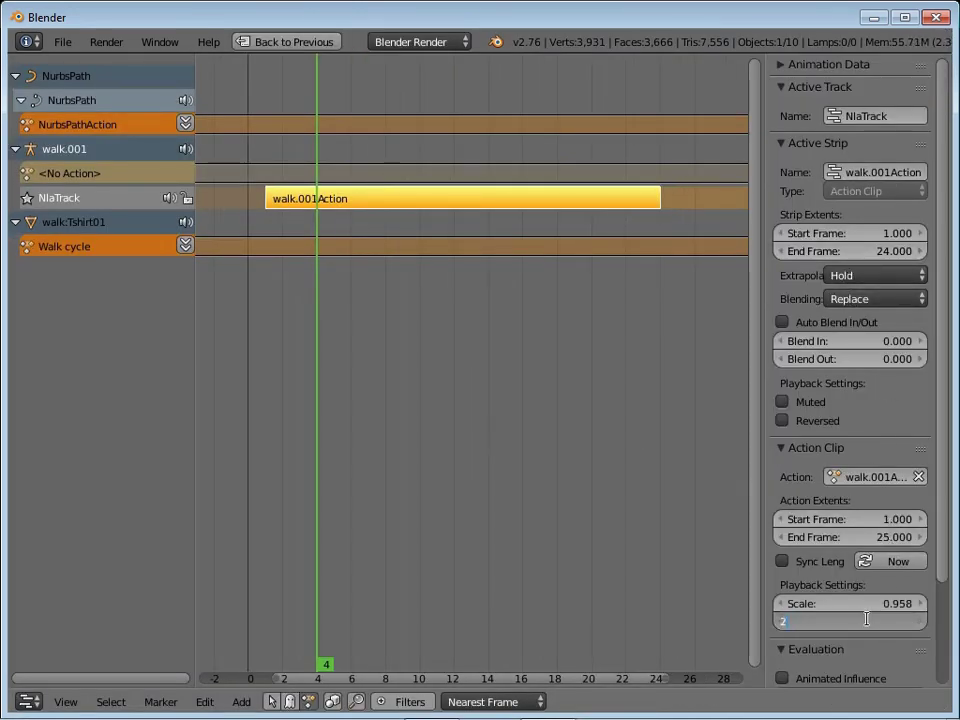
pyautogui.hotkey('ctrl', 'Up')
pyautogui.hotkey('shift', 'alt', 'a')
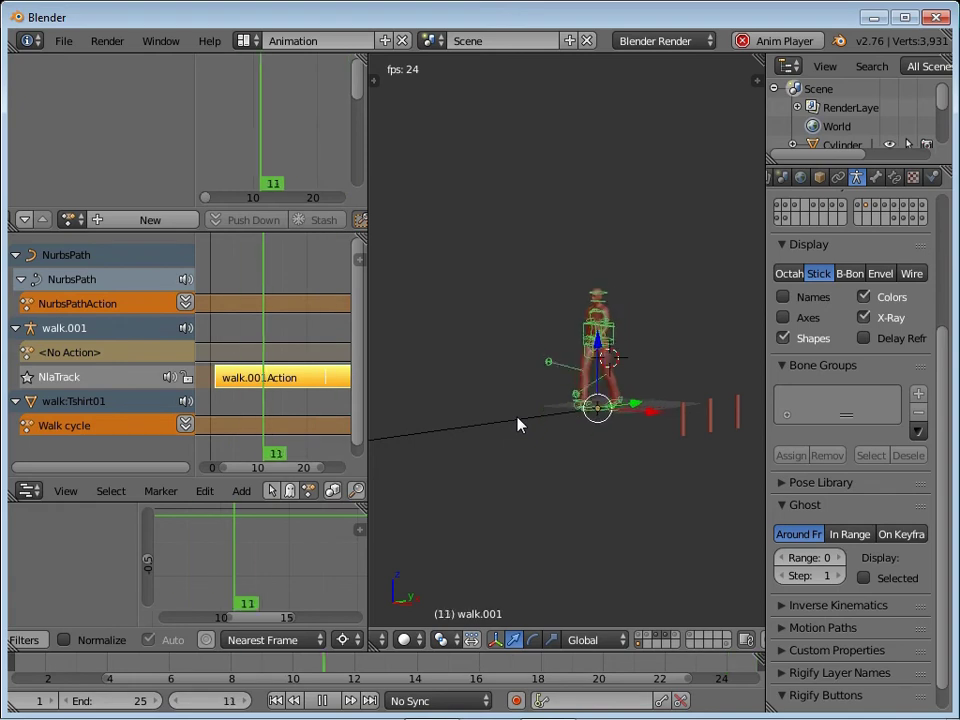
# Raise the scene end frame to 200, then to 300
pyautogui.click(130, 705)
pyautogui.write('200')
pyautogui.press('Return')
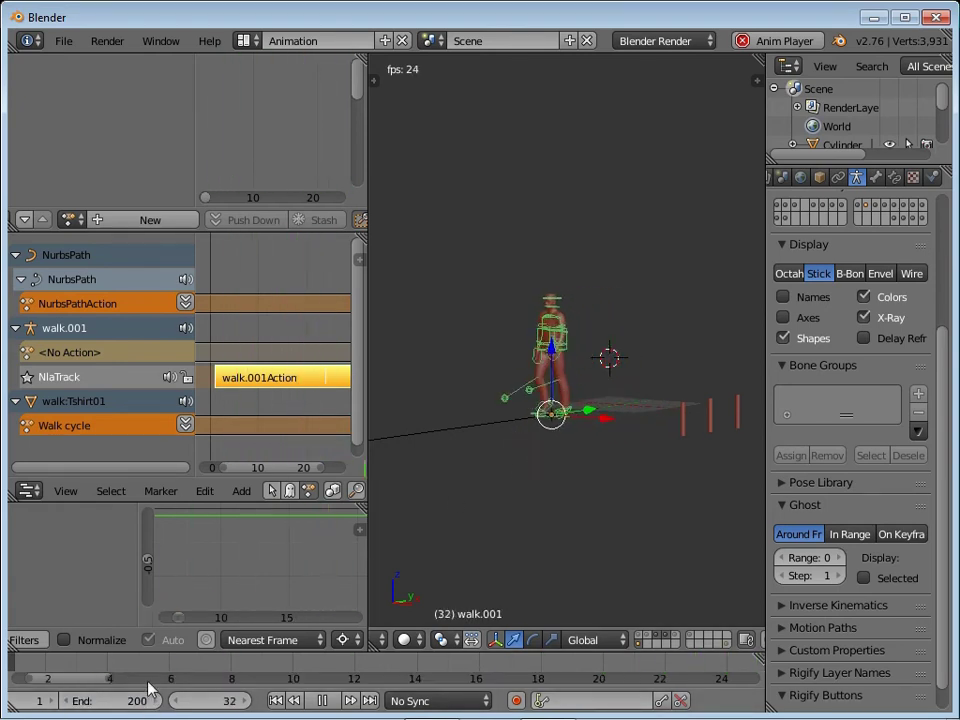
pyautogui.click(129, 699)
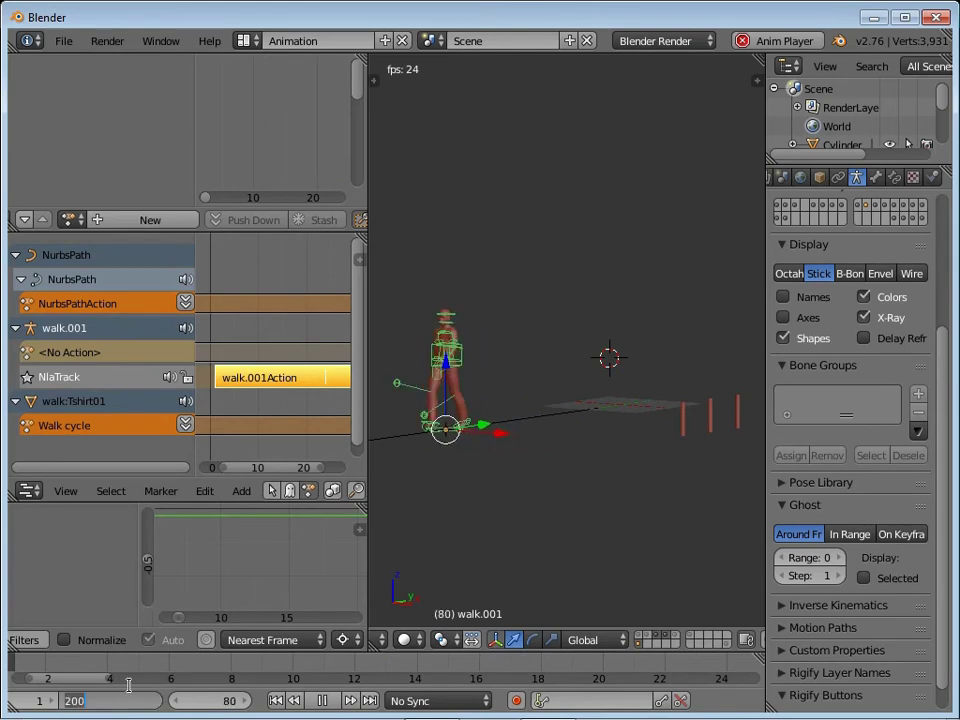
pyautogui.write('300')
pyautogui.press('Return')
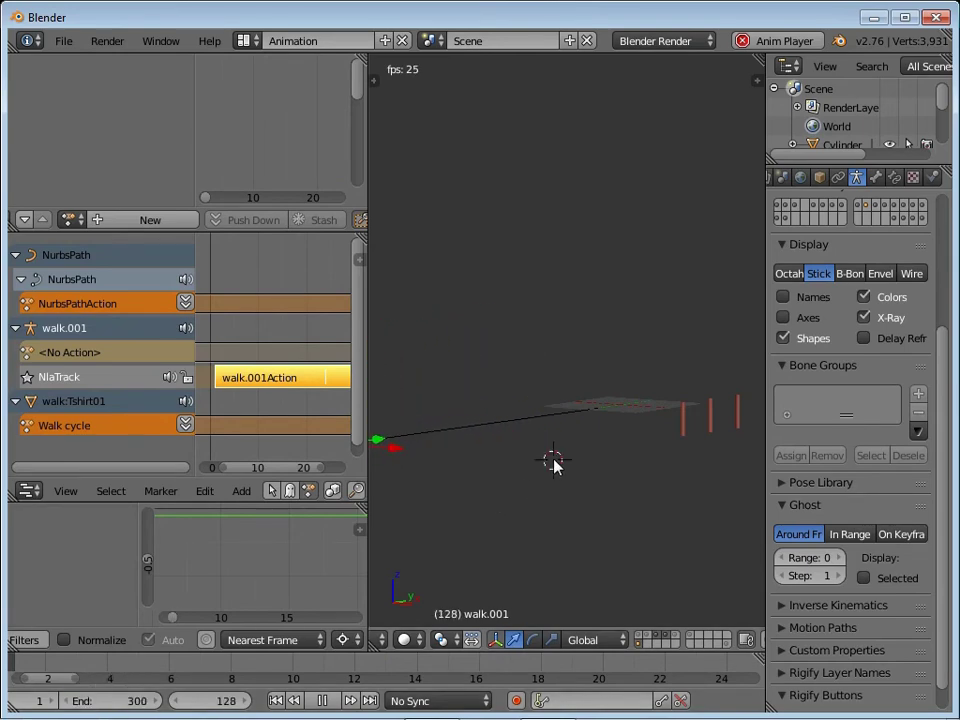
pyautogui.hotkey('ctrl', 'Up')
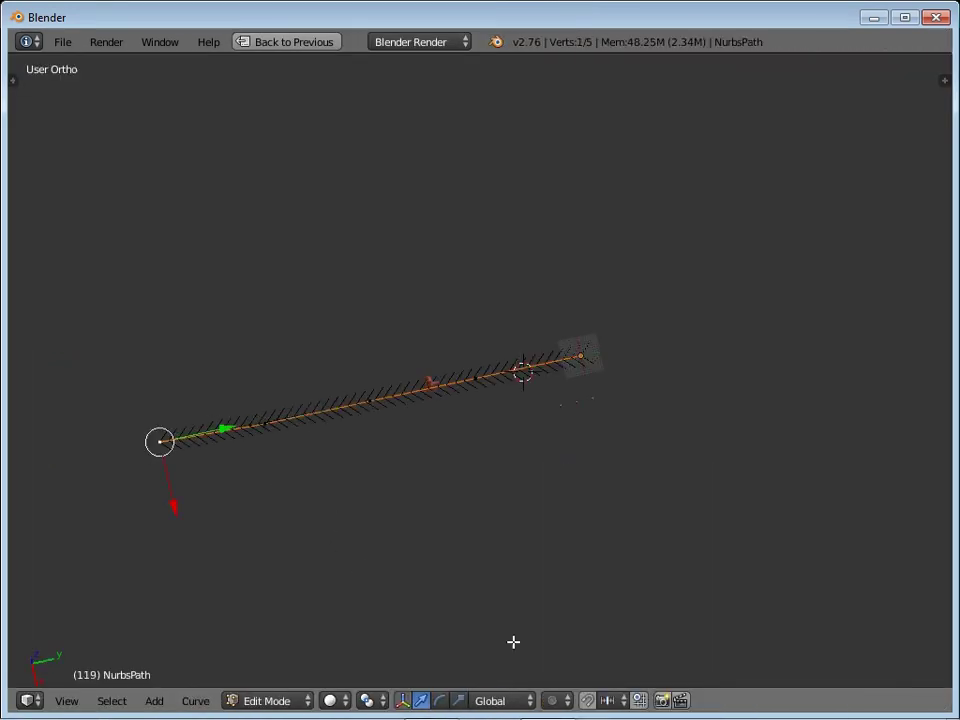
# Set the pivot to Active Element and rotate the selected curve points to a new angle
pyautogui.click(368, 701)
pyautogui.click(390, 597)
pyautogui.keyDown('shift'); pyautogui.rightClick(264, 422); pyautogui.keyUp('shift')
pyautogui.press('r')
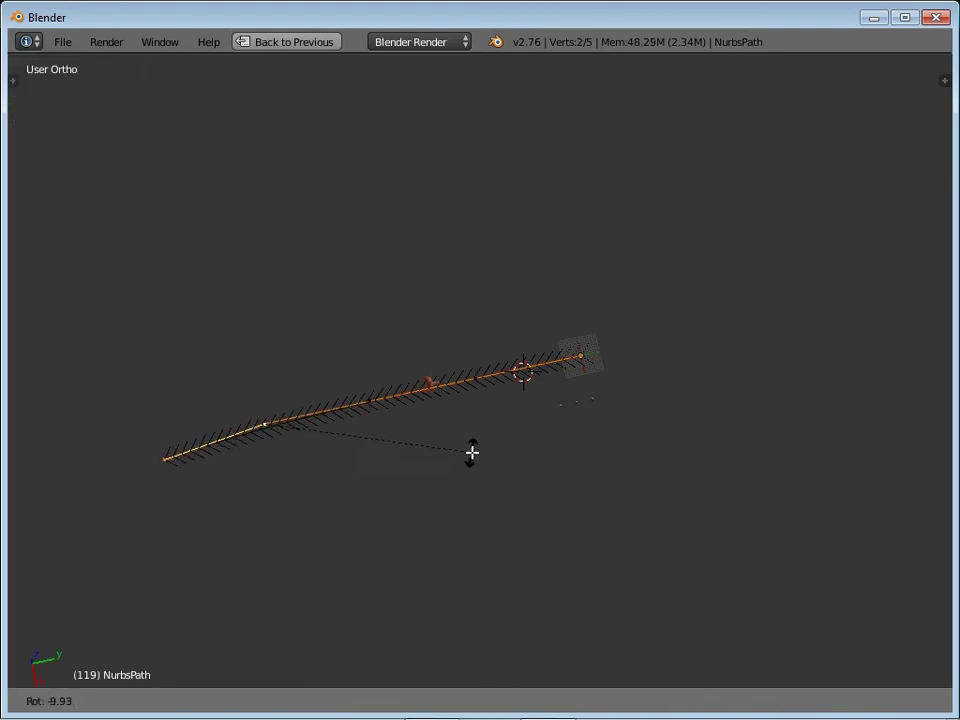
pyautogui.click(408, 364)
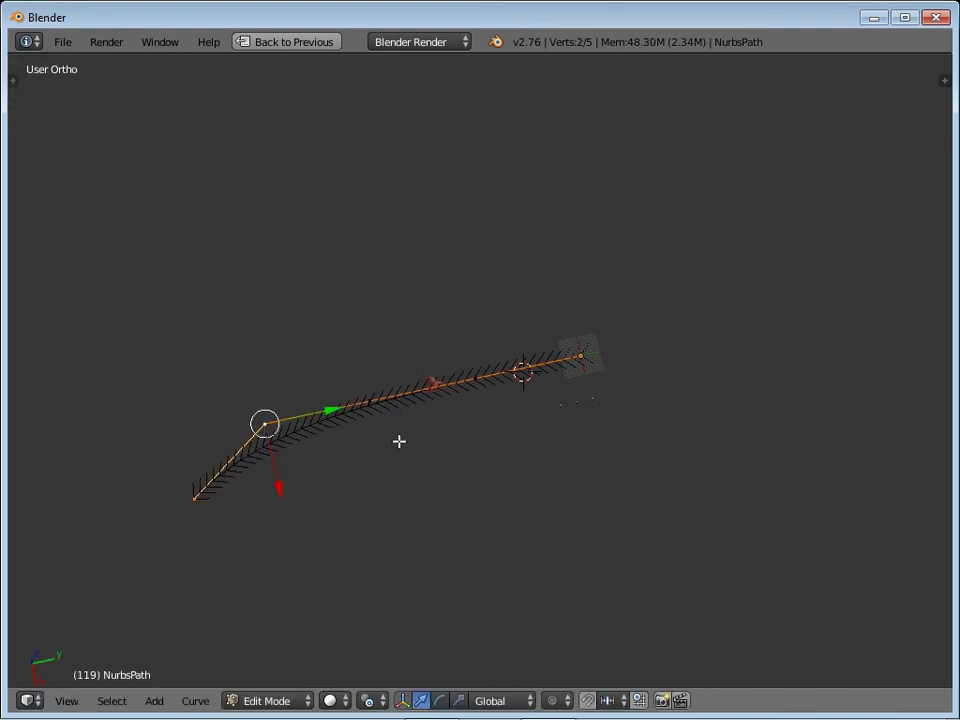
pyautogui.moveTo(482, 524); pyautogui.dragTo(621, 448, button='middle')
# Subdivide the selected curve segment to add more points
pyautogui.press('r')
pyautogui.click(471, 527)
pyautogui.keyDown('shift'); pyautogui.rightClick(471, 360); pyautogui.keyUp('shift')
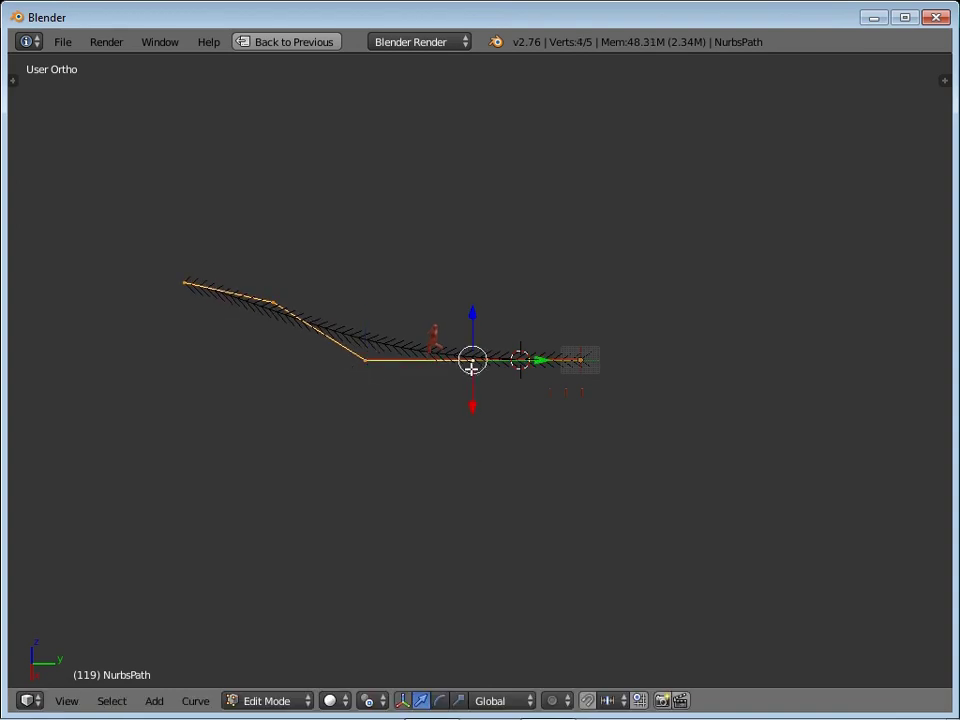
pyautogui.press('w')
pyautogui.click(455, 372)
pyautogui.moveTo(208, 261)
pyautogui.mouseDown(button='middle')
pyautogui.moveTo(418, 401)
pyautogui.moveTo(469, 291)
pyautogui.moveTo(294, 468)
pyautogui.mouseUp(button='middle')
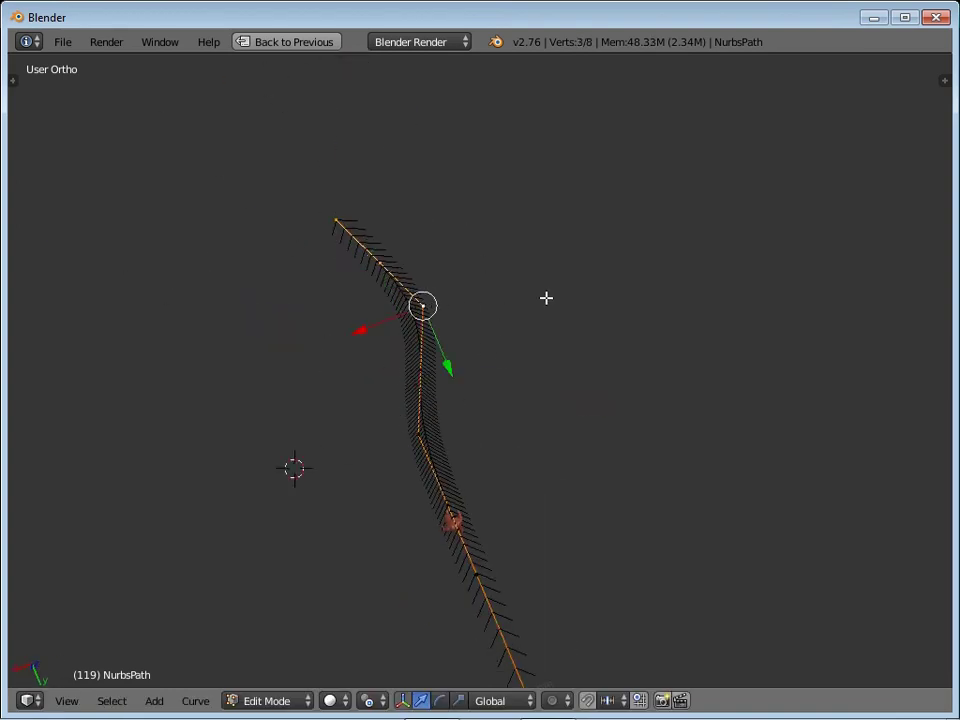
# Rotate part of the curve about Z and check the route from front and right views
pyautogui.press('r')
pyautogui.press('z')
pyautogui.click(506, 199)
pyautogui.moveTo(506, 199); pyautogui.dragTo(411, 356, button='middle')
pyautogui.press('KP_1')
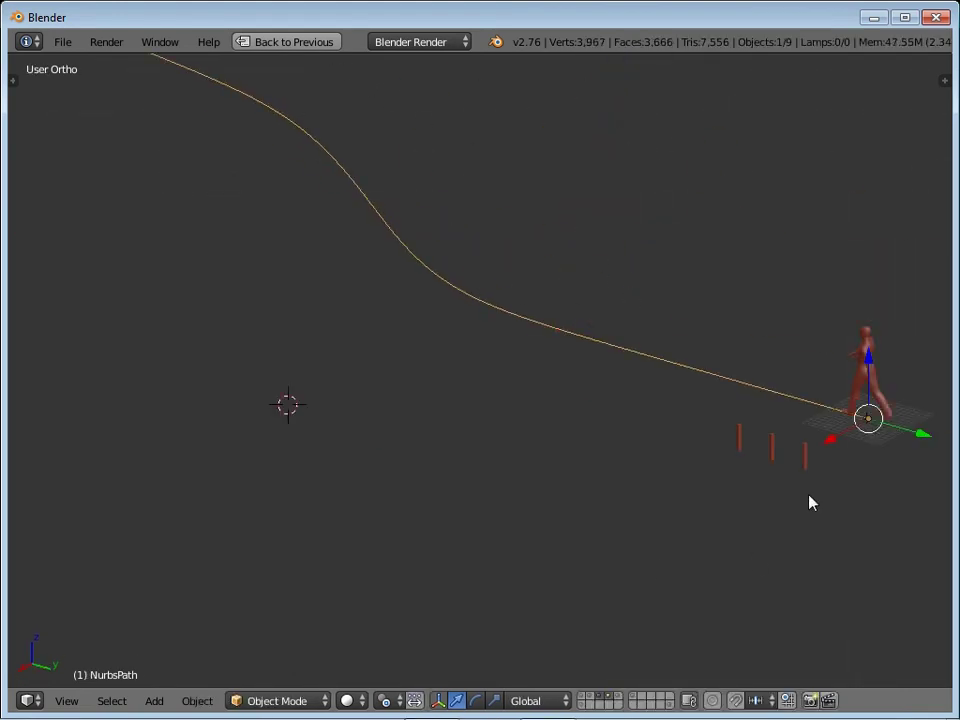
pyautogui.moveTo(810, 502)
pyautogui.mouseDown(button='middle')
pyautogui.moveTo(534, 407)
pyautogui.moveTo(542, 392)
pyautogui.mouseUp(button='middle')
pyautogui.press('KP_3')
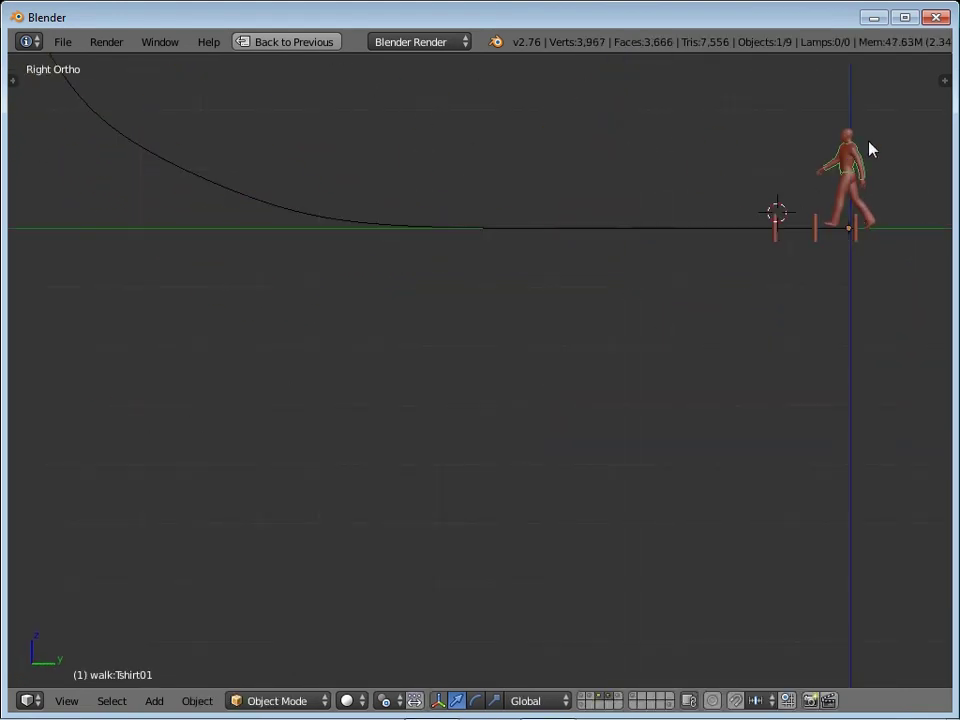
pyautogui.press('KP_Decimal')
pyautogui.scroll(-2, 745, 495)
pyautogui.hotkey('alt', 'a')
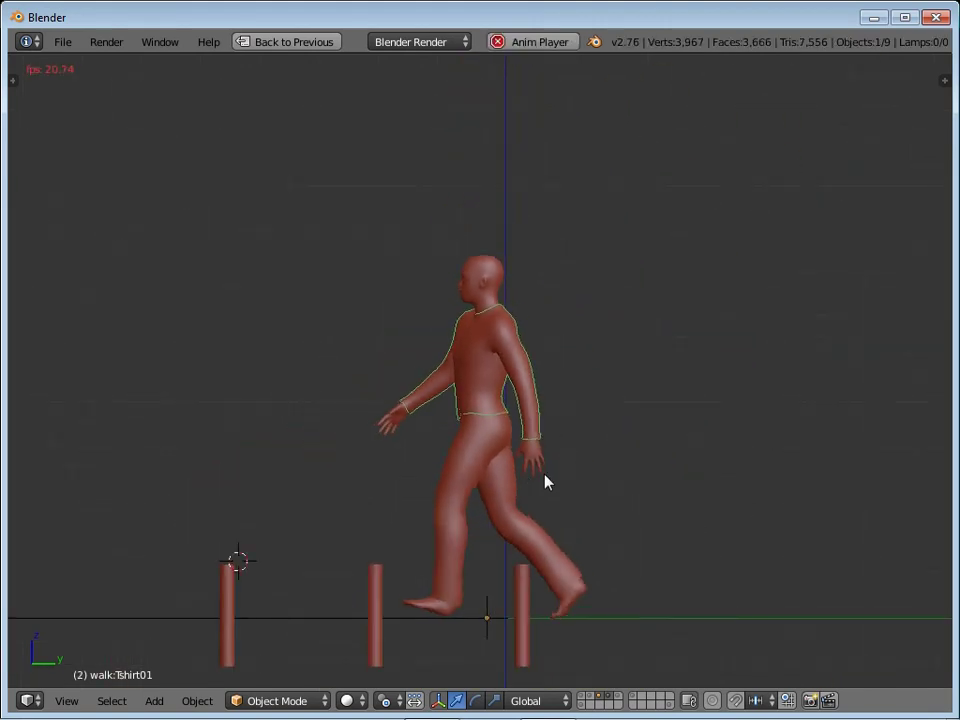
pyautogui.scroll(-3, 545, 483)
pyautogui.moveTo(581, 497); pyautogui.dragTo(377, 534, button='middle')
pyautogui.moveTo(613, 403); pyautogui.dragTo(660, 420, button='middle')
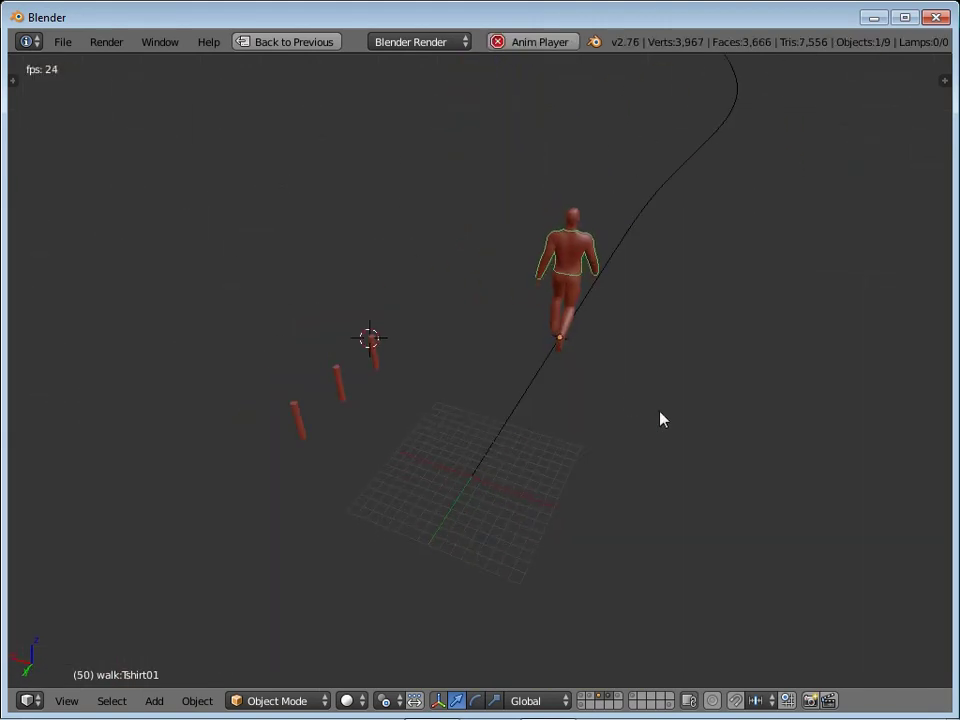
pyautogui.moveTo(673, 294)
pyautogui.mouseDown(button='middle')
pyautogui.moveTo(645, 304)
pyautogui.moveTo(619, 437)
pyautogui.moveTo(487, 270)
pyautogui.moveTo(678, 556)
pyautogui.moveTo(484, 514)
pyautogui.moveTo(634, 506)
pyautogui.moveTo(445, 510)
pyautogui.mouseUp(button='middle')
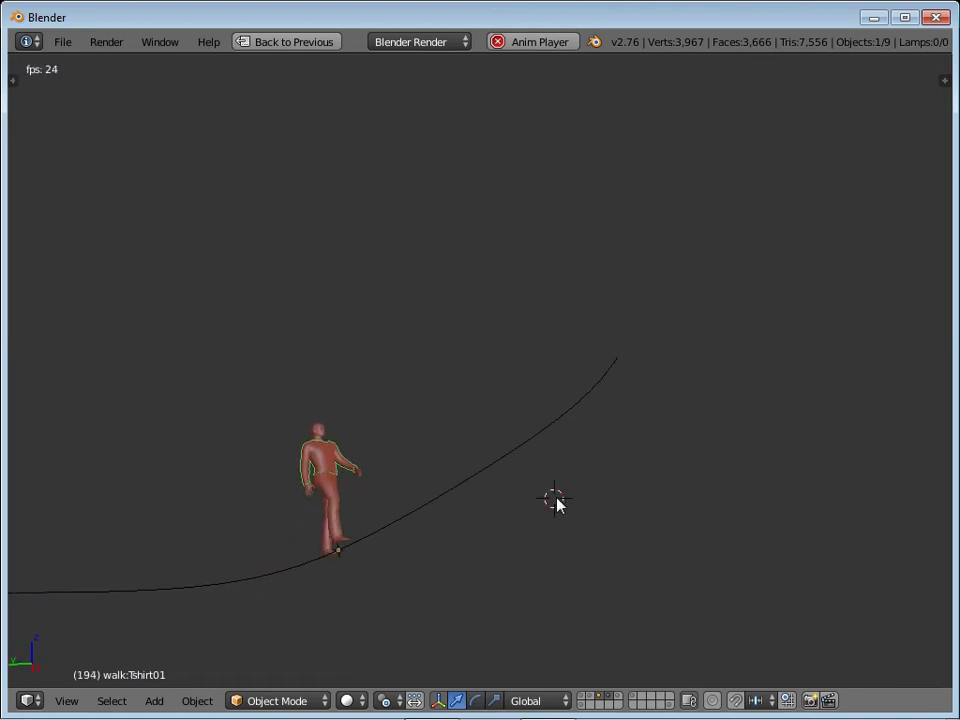
pyautogui.moveTo(556, 503)
pyautogui.mouseDown(button='middle')
pyautogui.moveTo(484, 589)
pyautogui.moveTo(602, 469)
pyautogui.moveTo(426, 516)
pyautogui.moveTo(645, 473)
pyautogui.moveTo(532, 515)
pyautogui.mouseUp(button='middle')
pyautogui.moveTo(422, 527); pyautogui.dragTo(714, 468, button='middle')
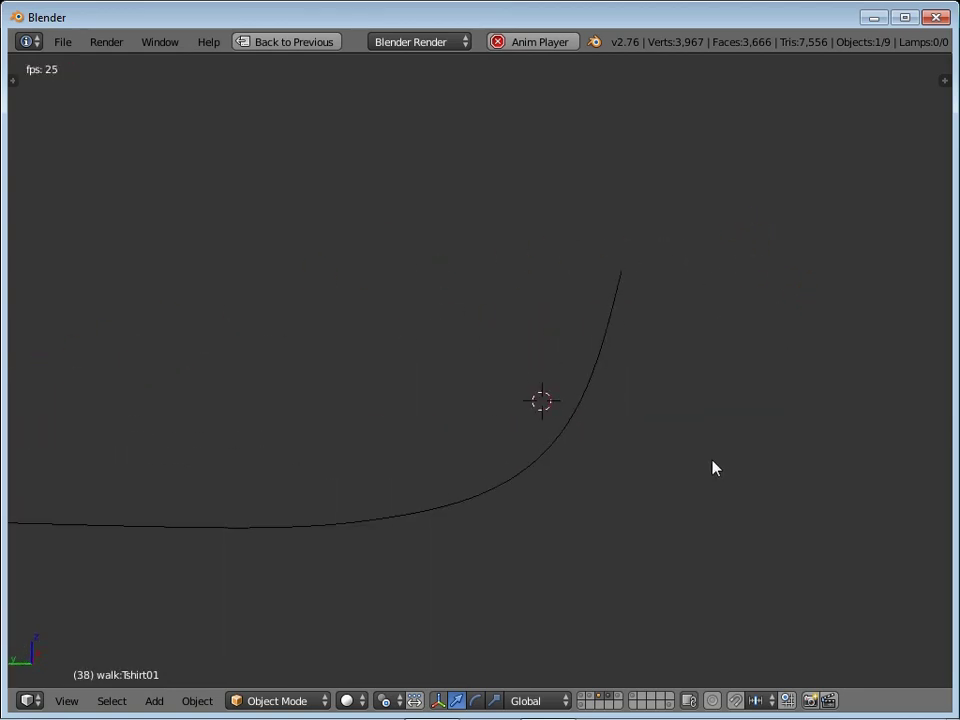
pyautogui.moveTo(390, 489); pyautogui.dragTo(628, 466, button='middle')
pyautogui.moveTo(647, 548)
pyautogui.mouseDown(button='middle')
pyautogui.moveTo(656, 512)
pyautogui.moveTo(778, 546)
pyautogui.moveTo(557, 485)
pyautogui.mouseUp(button='middle')
pyautogui.moveTo(729, 468)
pyautogui.mouseDown(button='middle')
pyautogui.moveTo(598, 516)
pyautogui.moveTo(641, 493)
pyautogui.moveTo(660, 461)
pyautogui.moveTo(604, 507)
pyautogui.moveTo(602, 493)
pyautogui.mouseUp(button='middle')
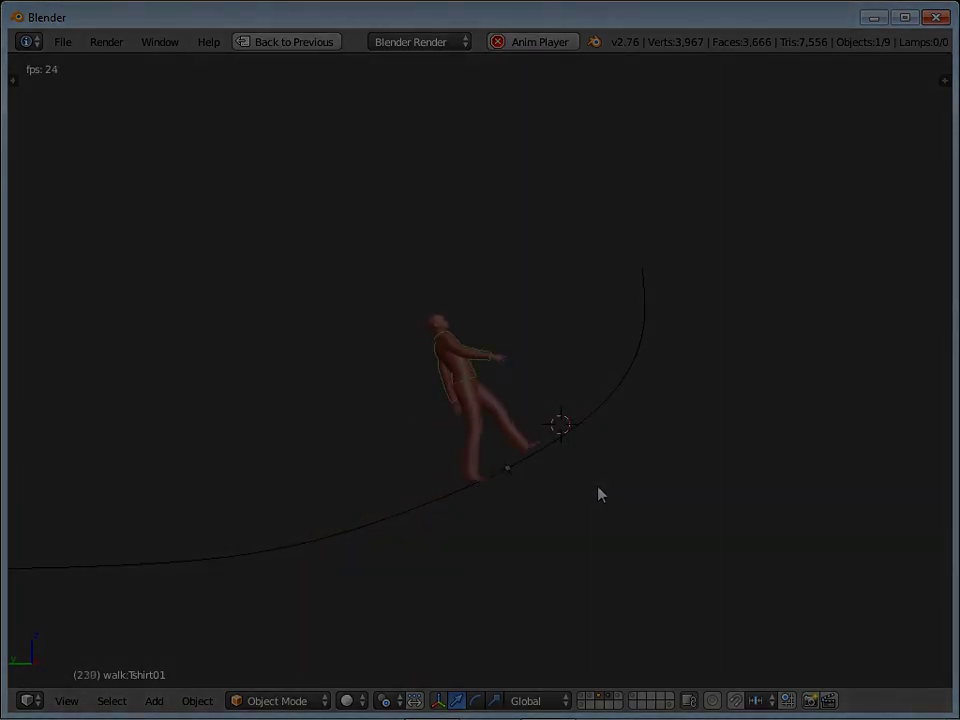